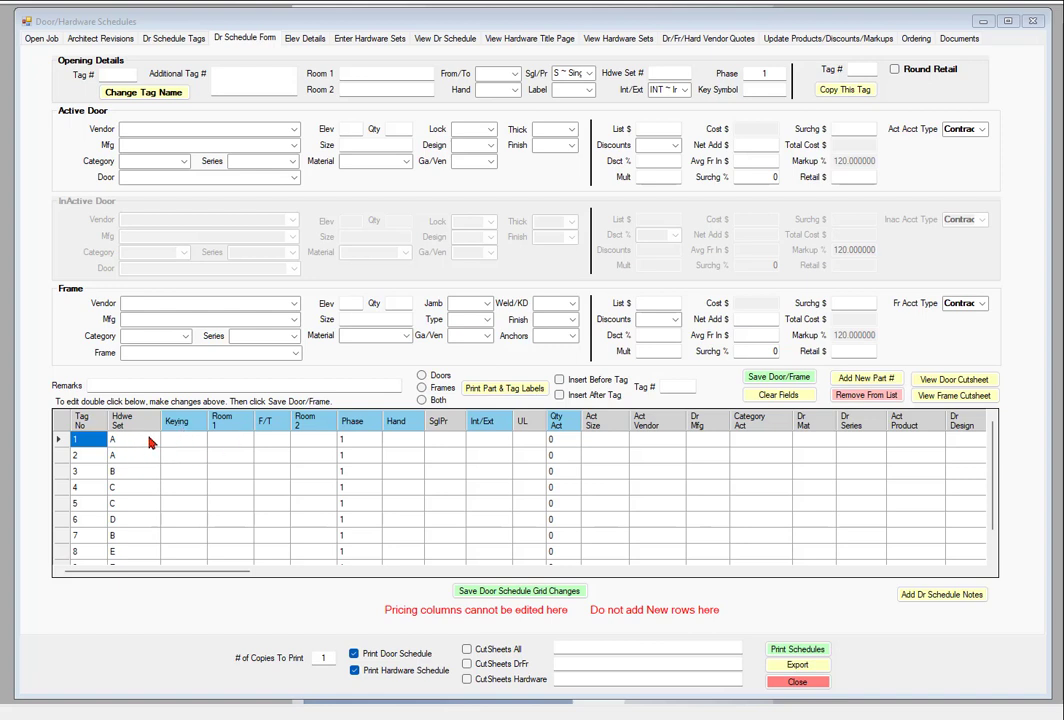
Step: Load tag 1 from the schedule grid for editing and set its Sgl/Pr opening type to S ~ Single
double_click(150, 443)
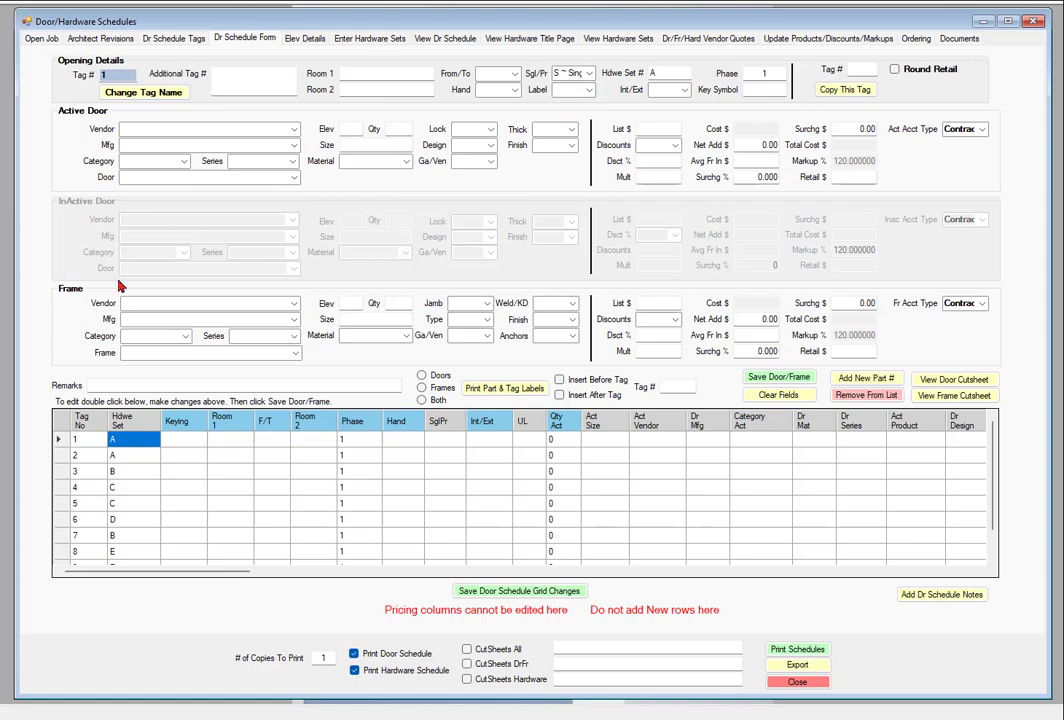
click(589, 76)
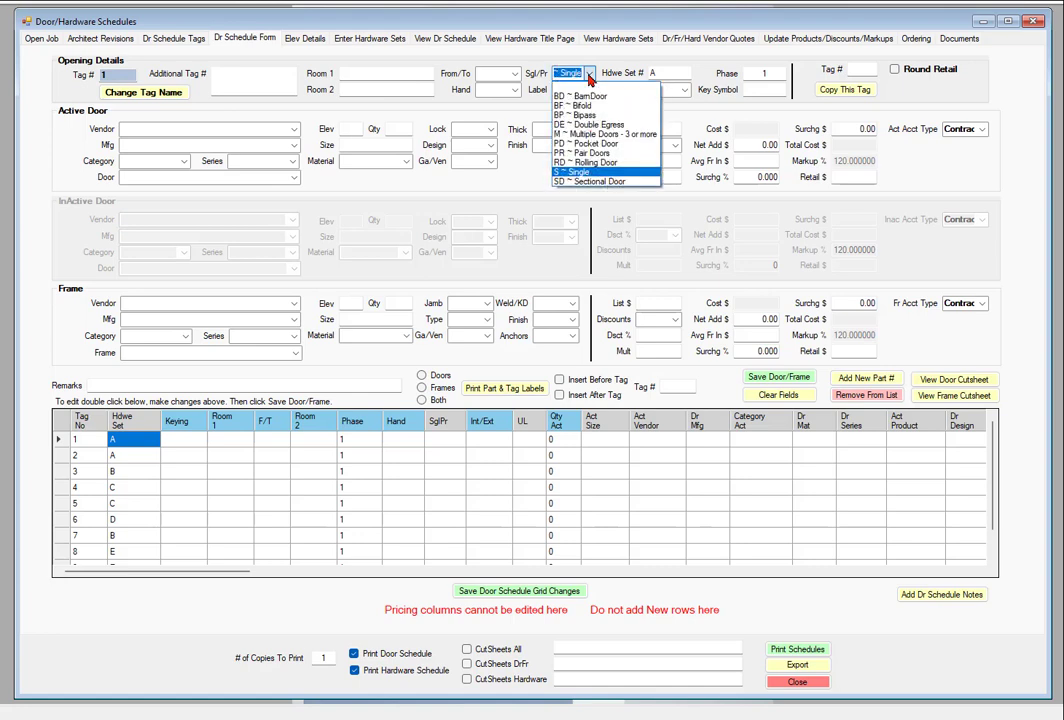
click(580, 153)
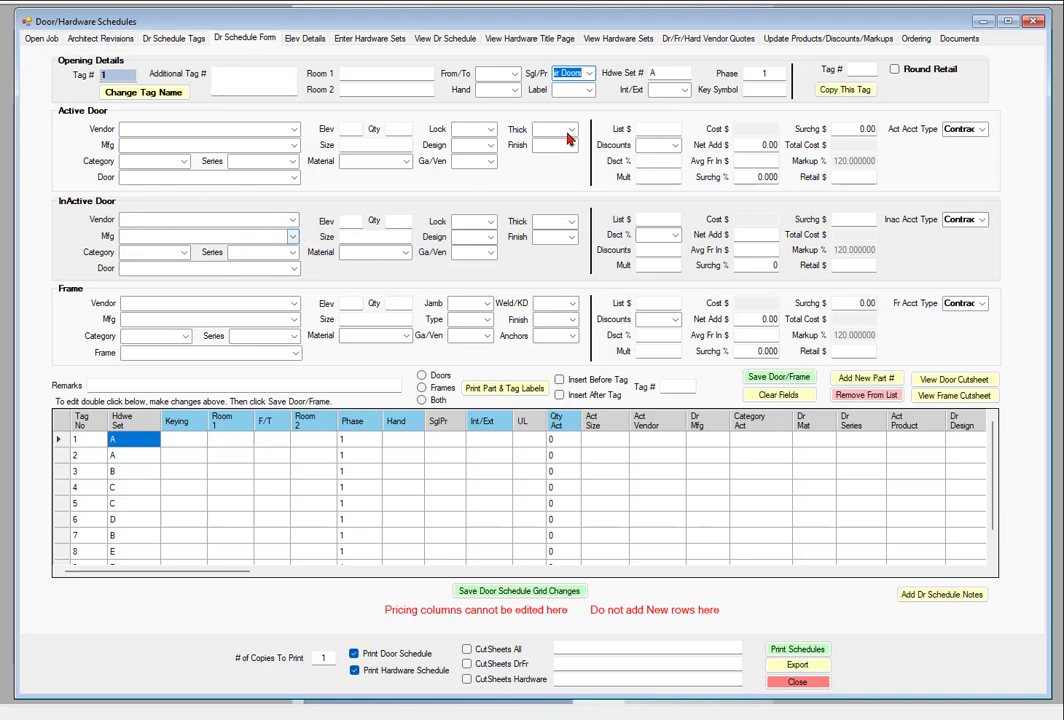
click(589, 74)
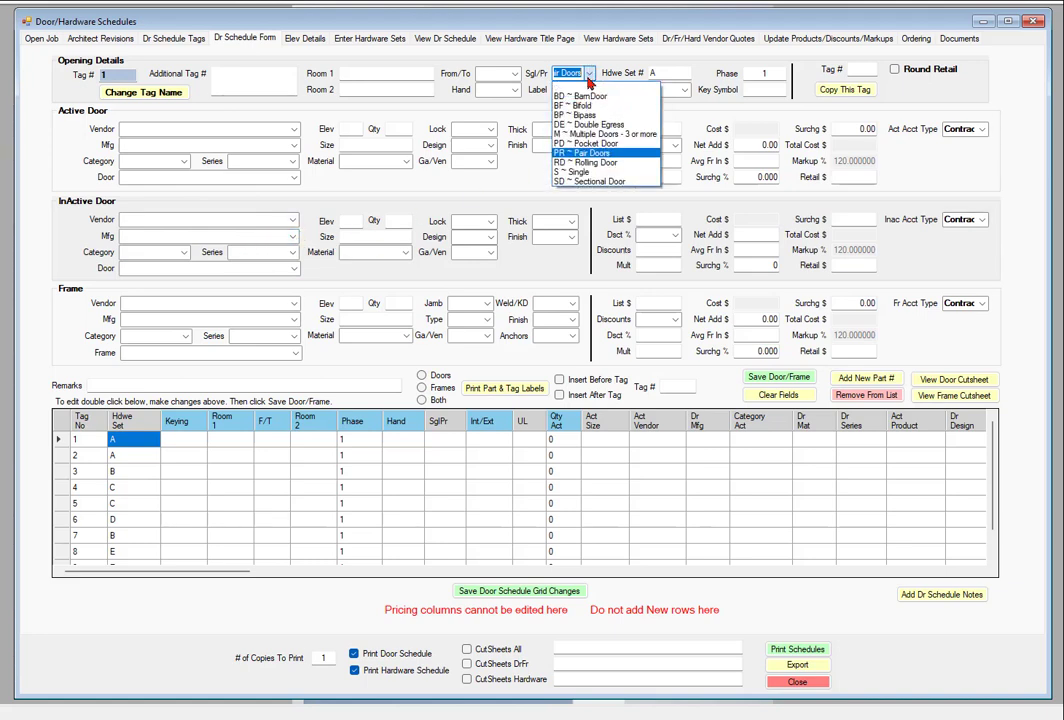
click(578, 177)
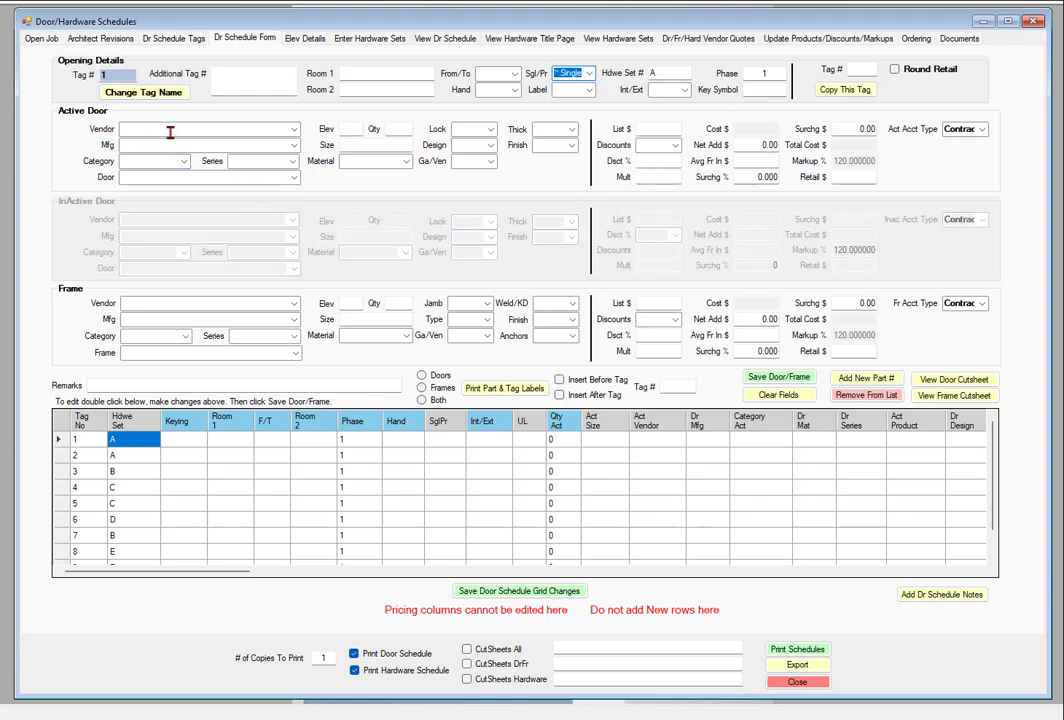
Step: Set the active door's vendor to Curries
click(170, 131)
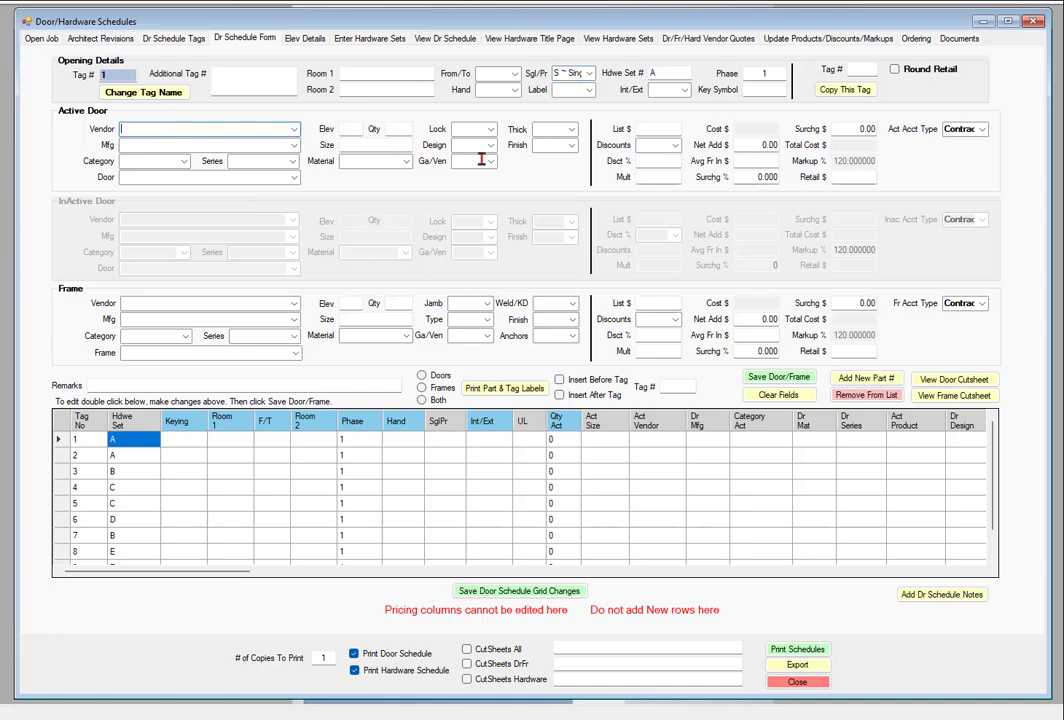
text(Curries)
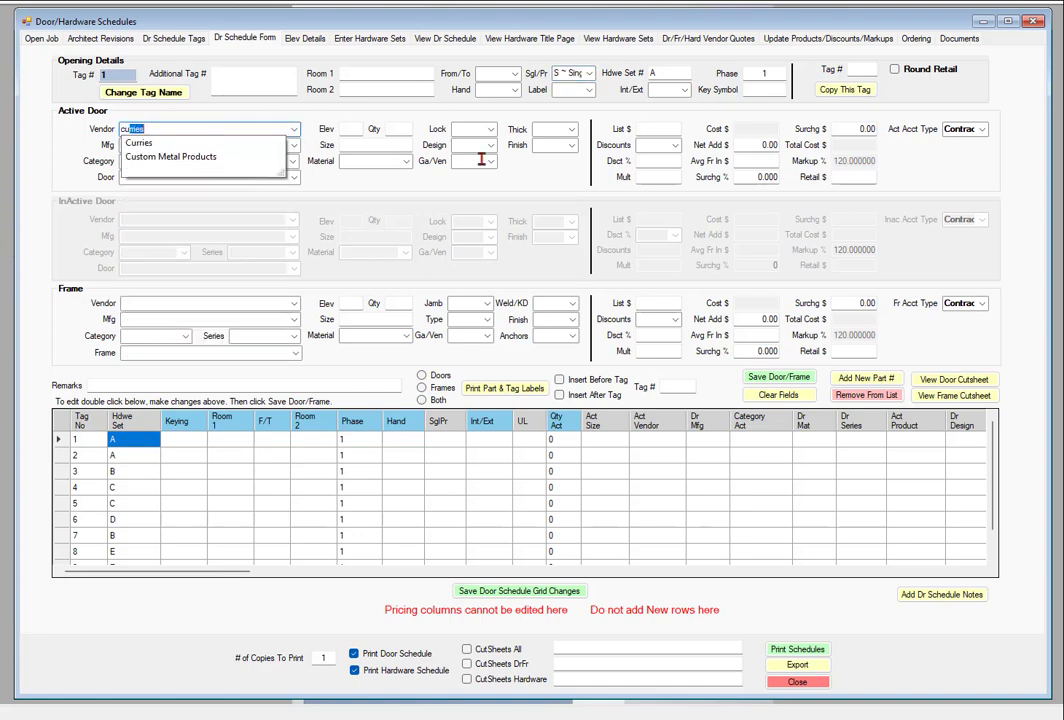
key(Return)
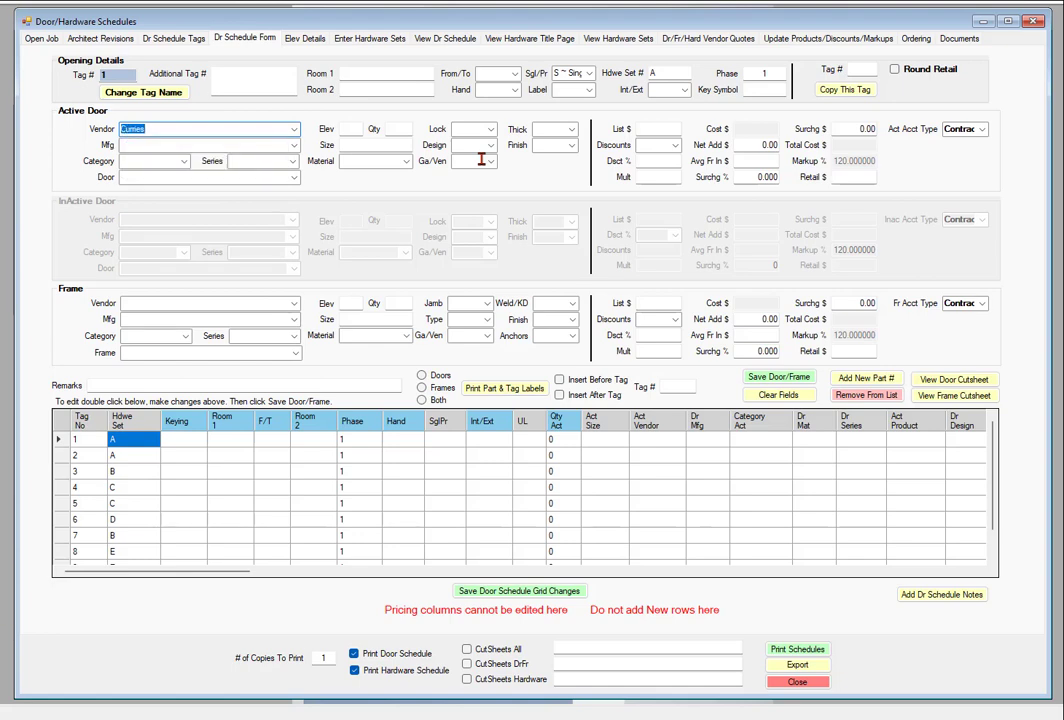
Step: Review the active door's unfiltered product choices and set its category to HM Doors
click(172, 176)
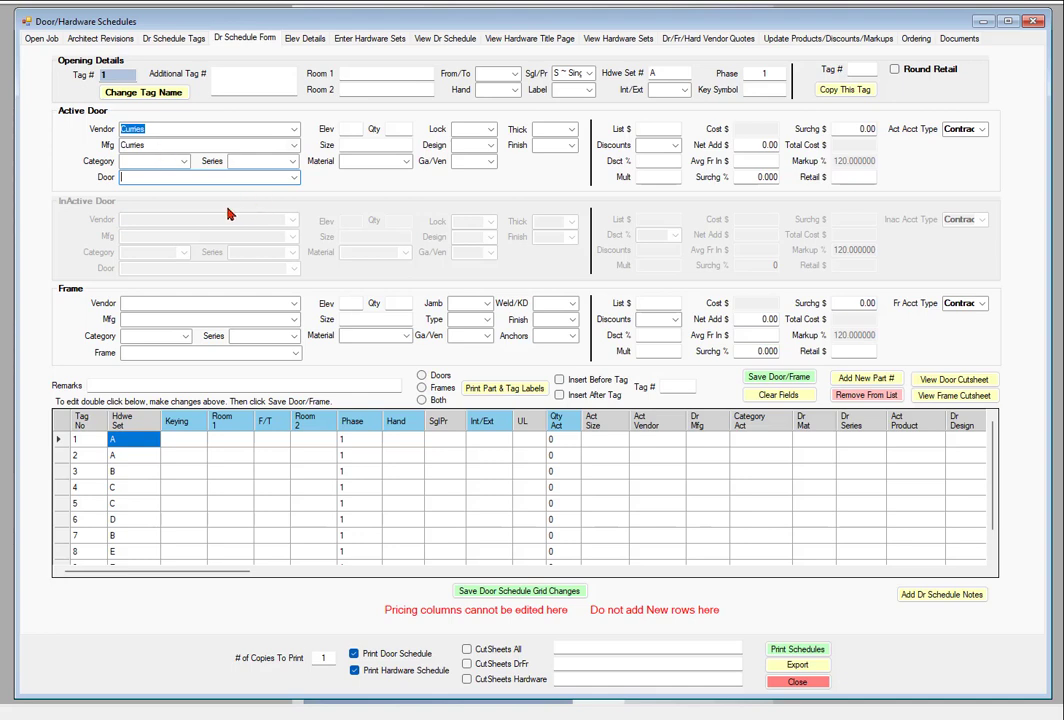
click(294, 178)
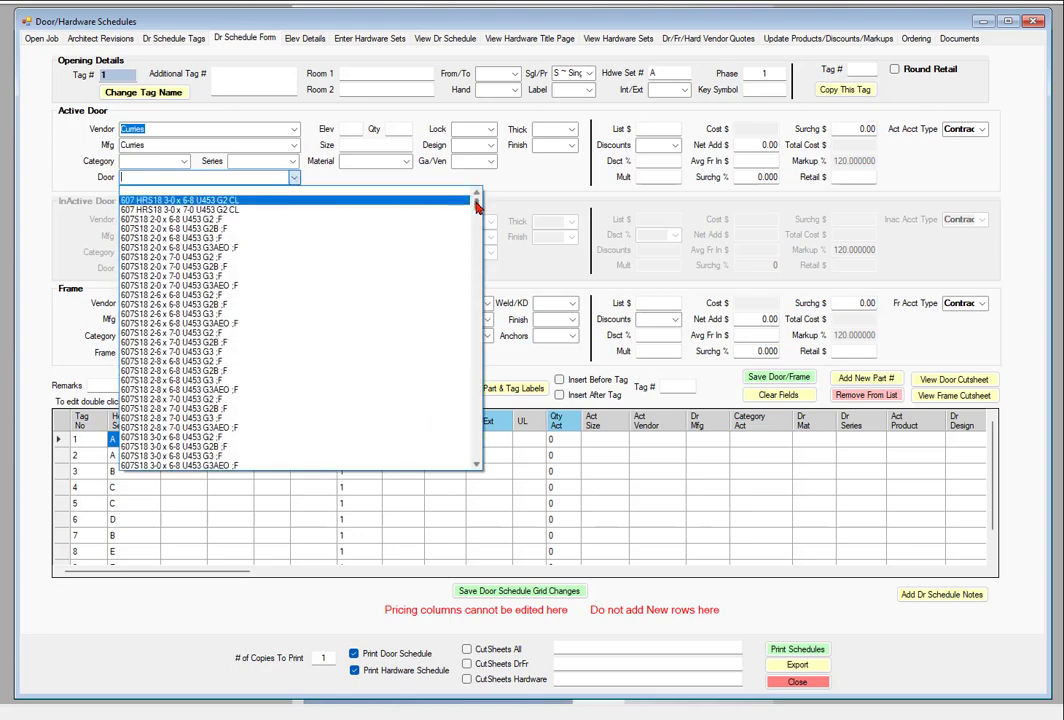
drag(477, 205, 468, 178)
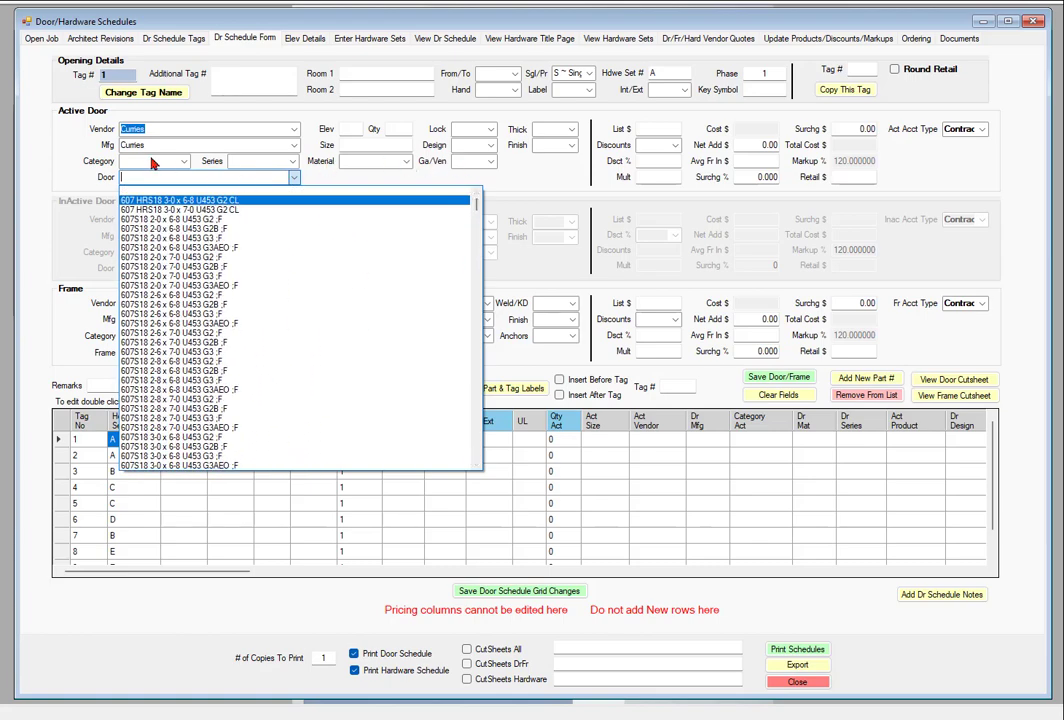
click(153, 163)
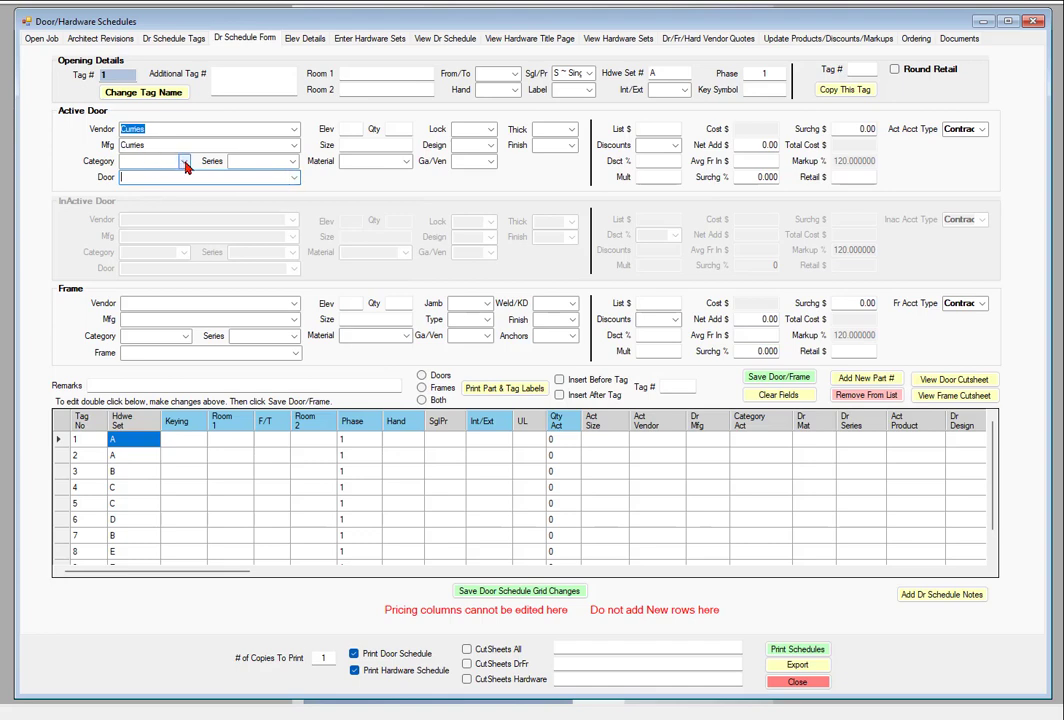
click(184, 162)
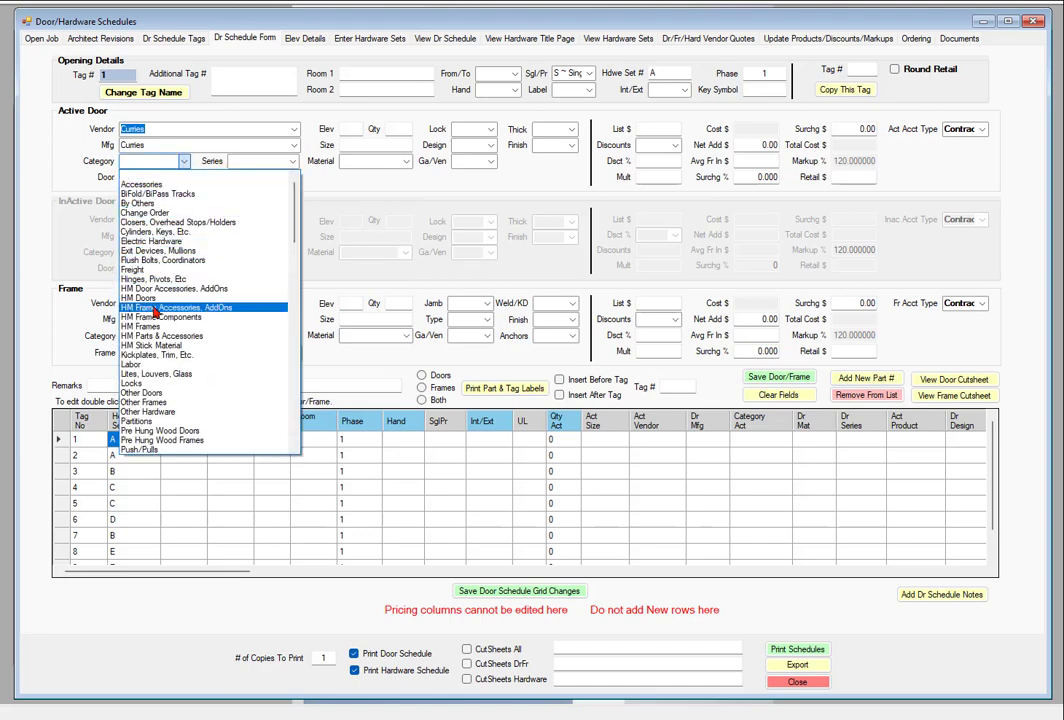
click(138, 299)
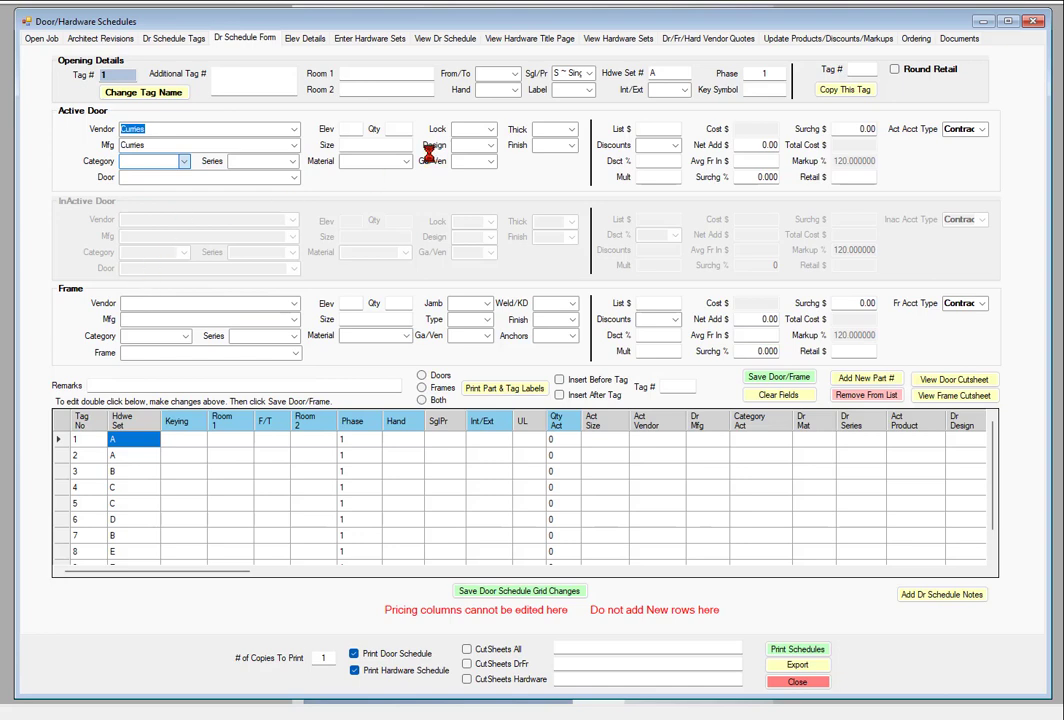
Step: Review the HM door choices and narrow the active door to the series 607 ~ Commercial Grade Door
click(296, 179)
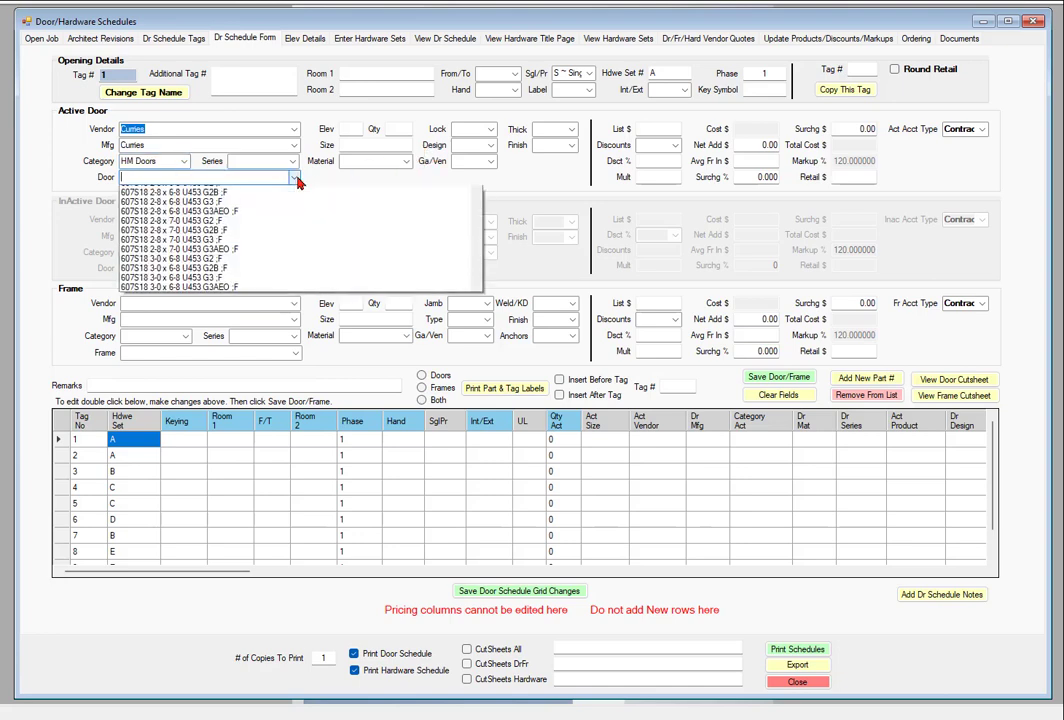
mouse_move(478, 210)
mouse_down()
mouse_move(474, 455)
mouse_move(476, 209)
mouse_up()
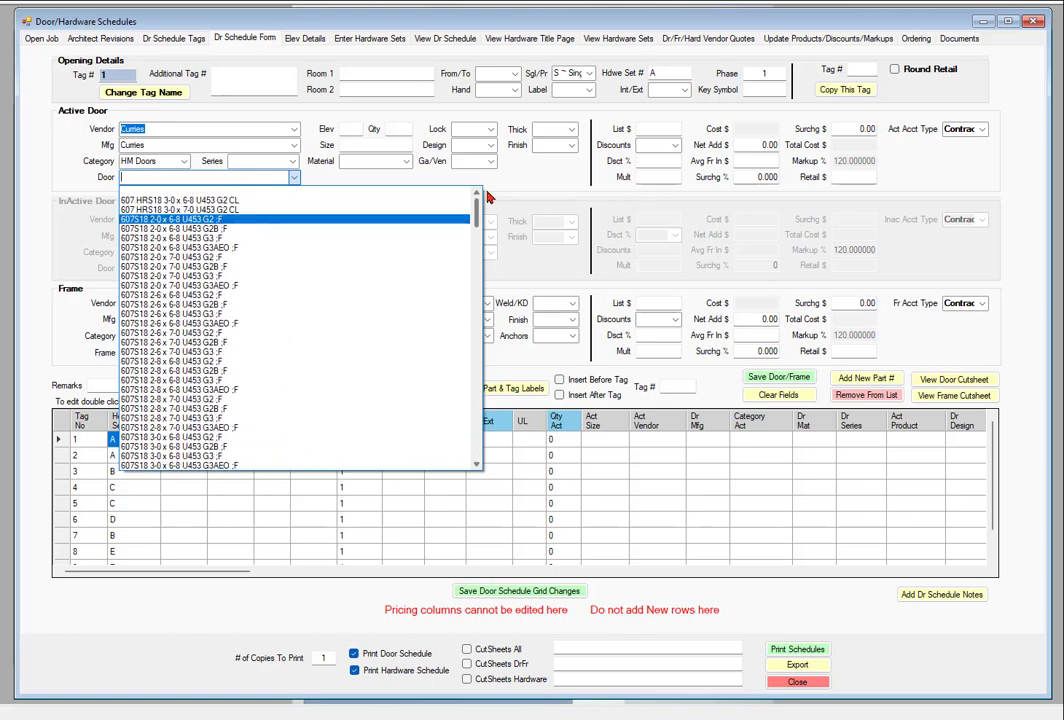
click(295, 176)
click(293, 161)
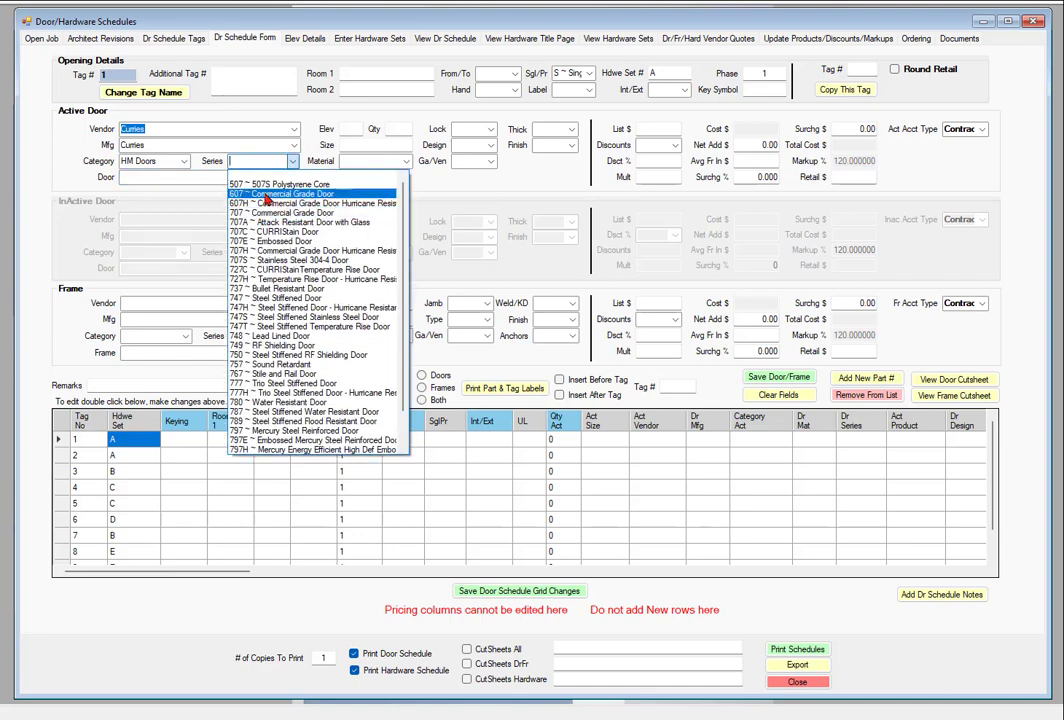
click(267, 194)
Step: Choose 607S18 3-0 x 7-0 U453 G2 ;F as the active door product for tag 1
click(294, 177)
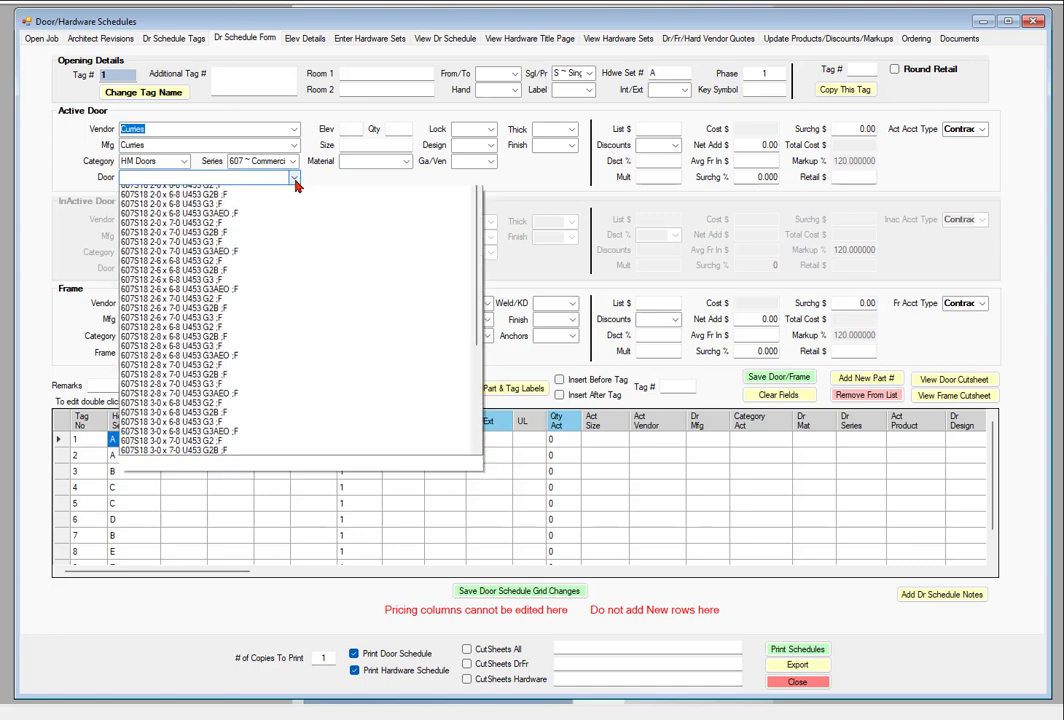
scroll(466, 395, down, 6)
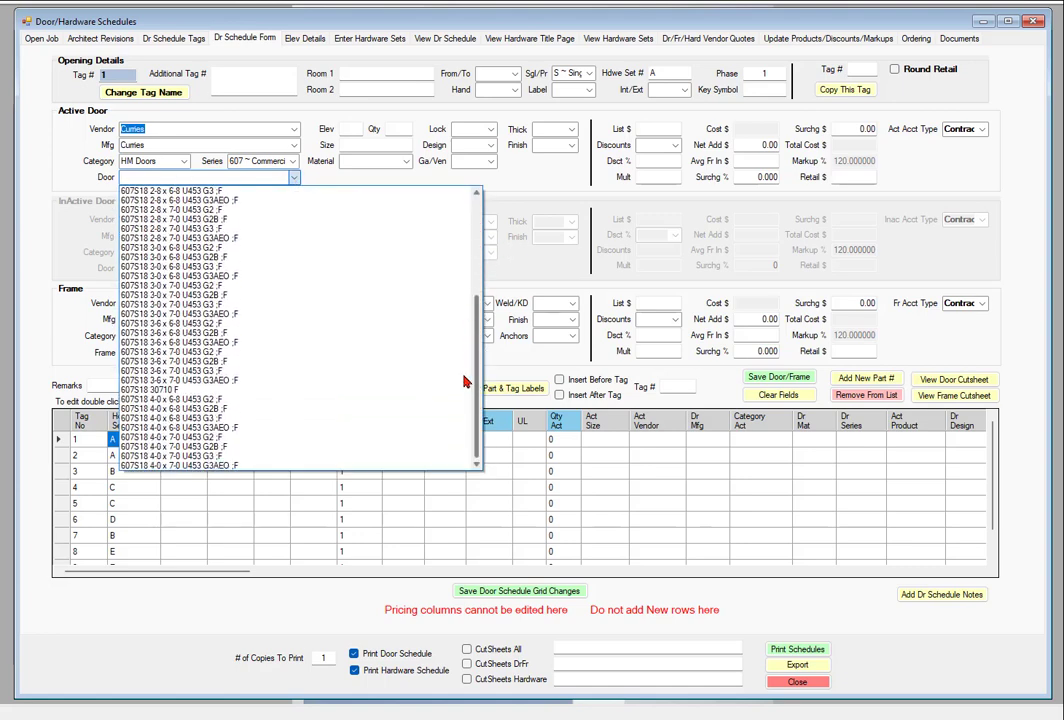
scroll(466, 395, up, 6)
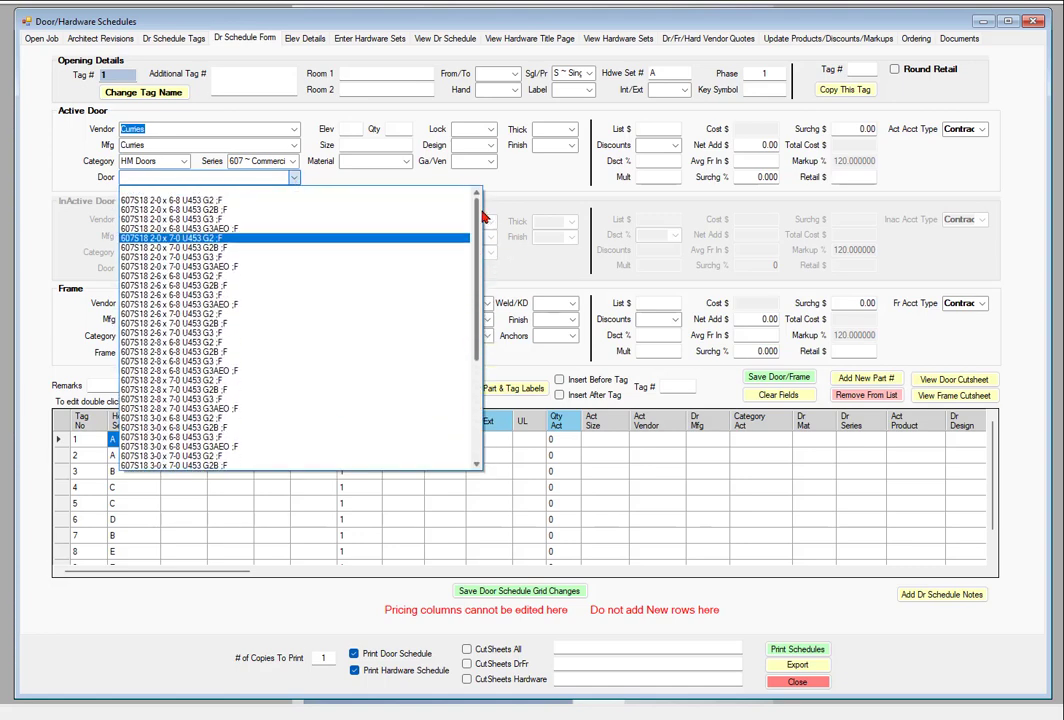
click(239, 177)
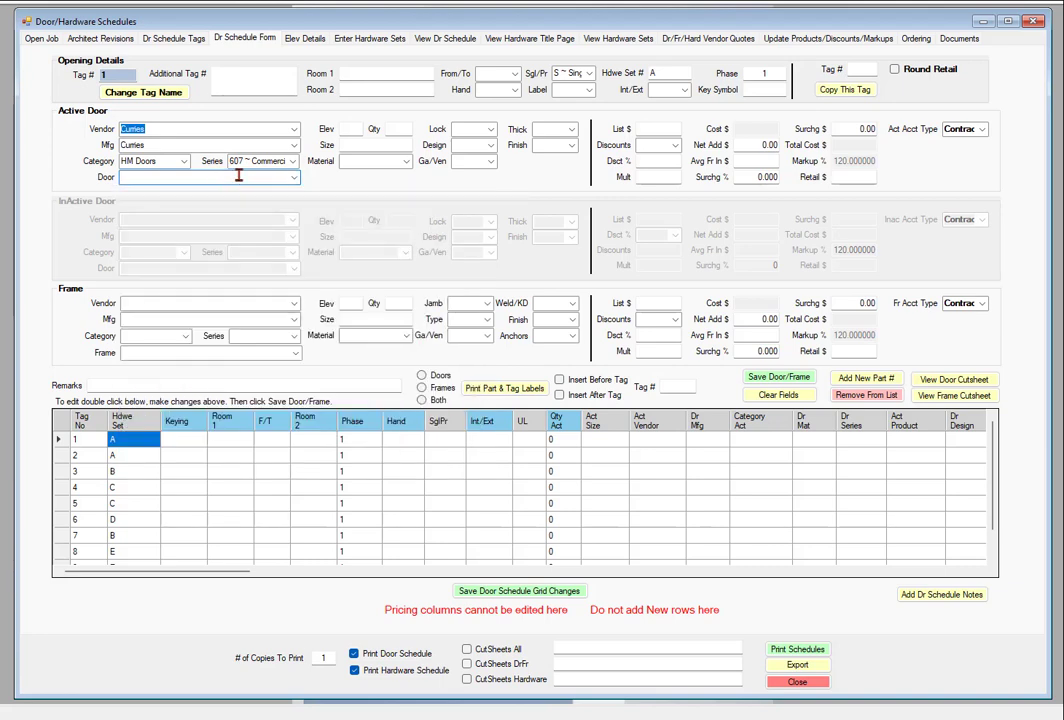
text(60)
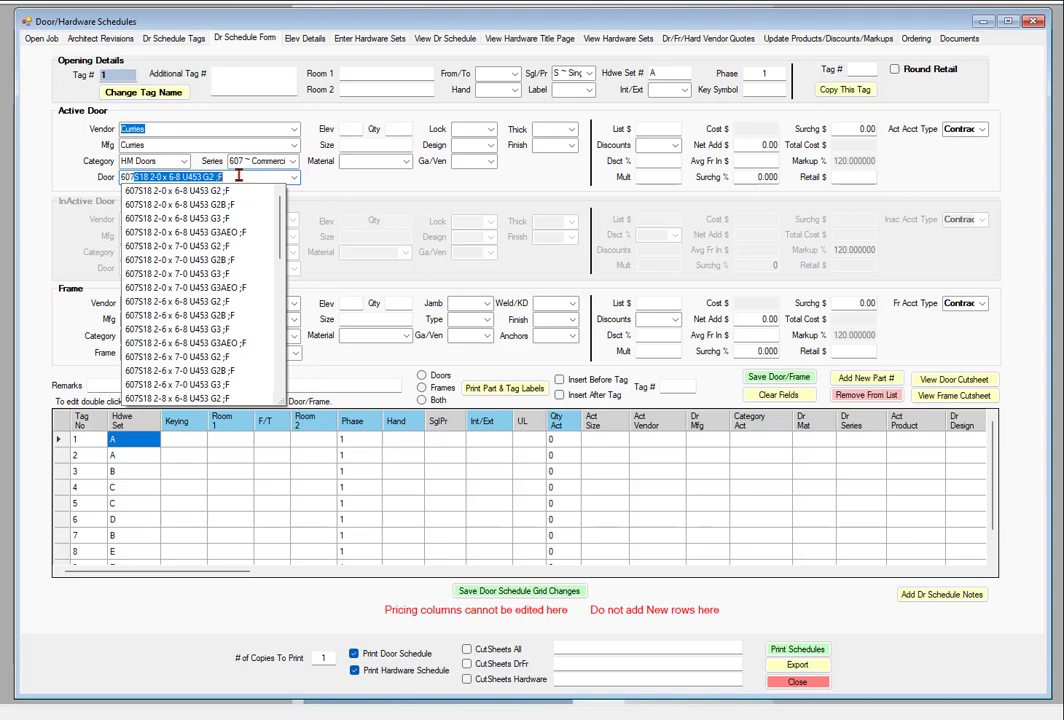
text(7S)
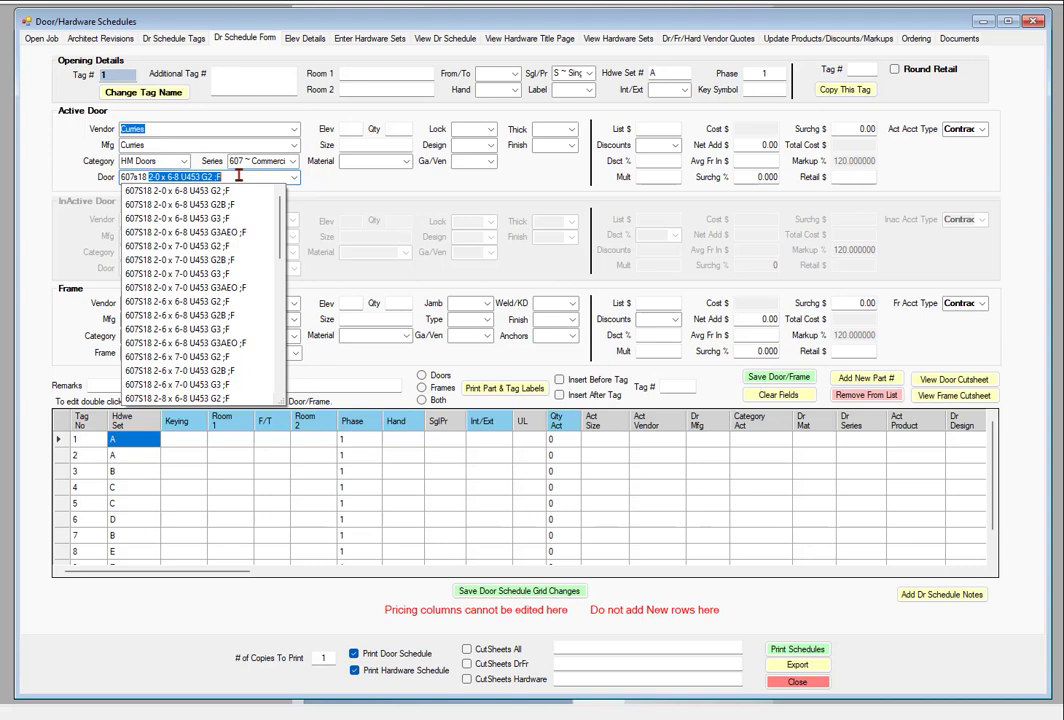
text(18 3)
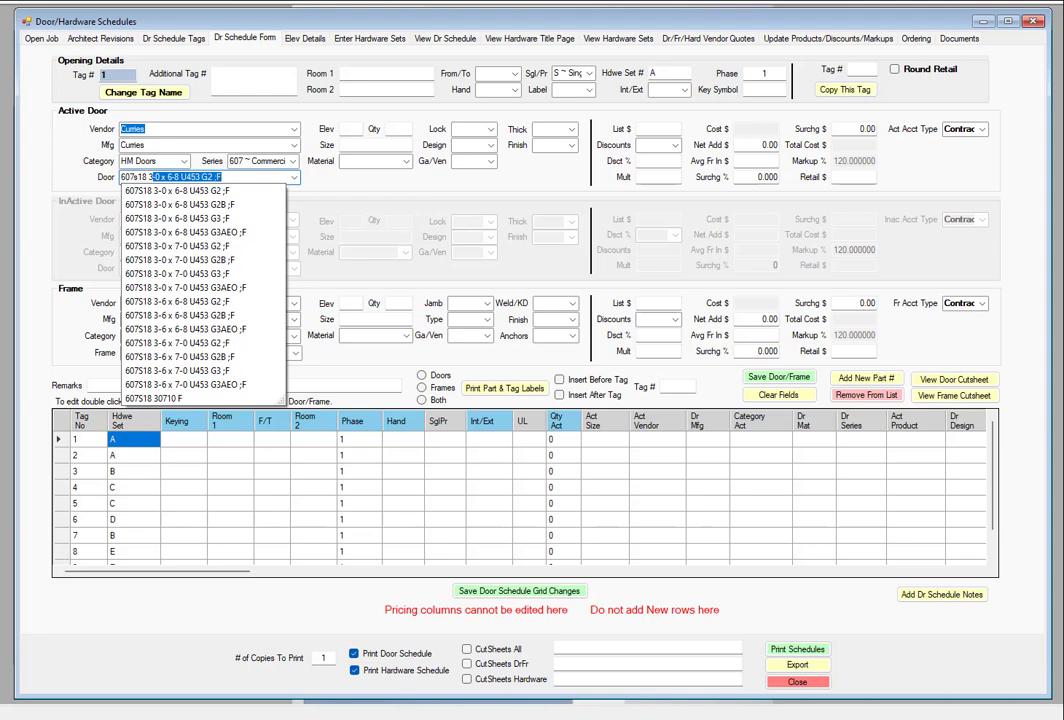
click(189, 247)
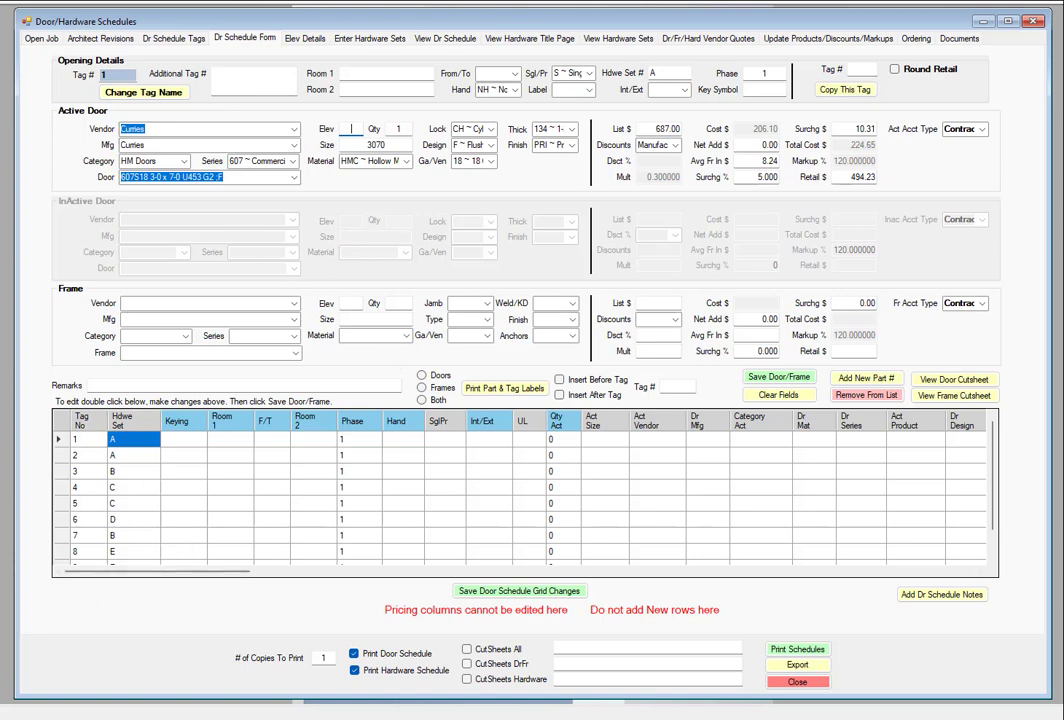
Step: Open the form for adding a new part and switch its category to HM Frames to compare the door and frame detail fields
click(867, 379)
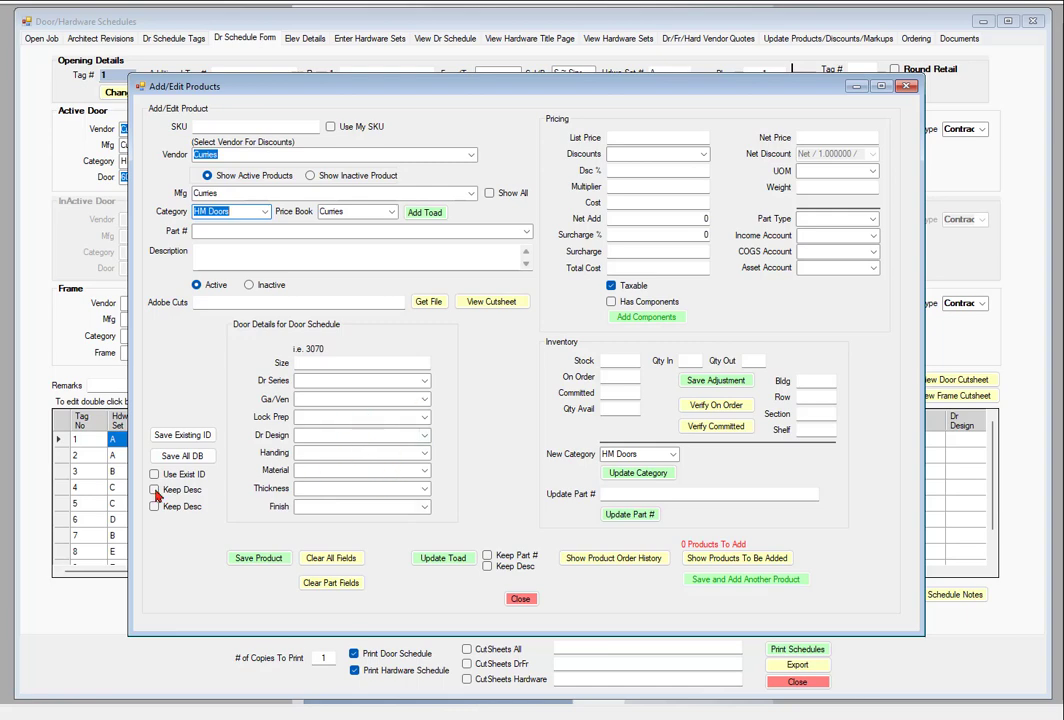
mouse_move(278, 85)
mouse_down()
mouse_move(845, 299)
mouse_move(837, 222)
mouse_move(845, 284)
mouse_up()
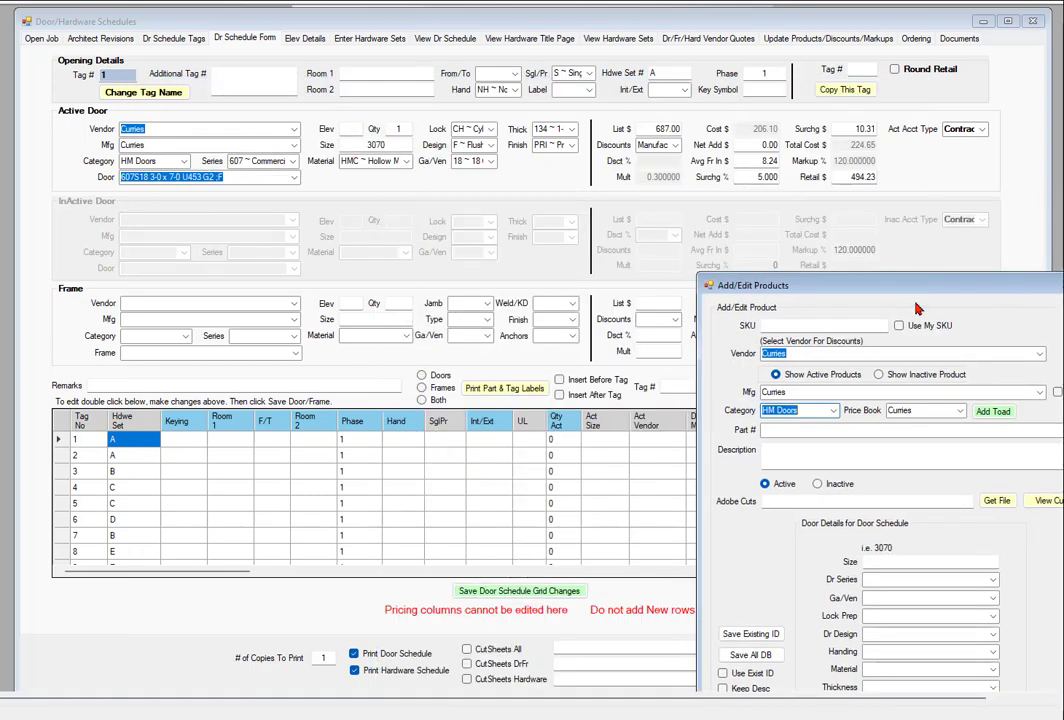
drag(981, 291, 424, 81)
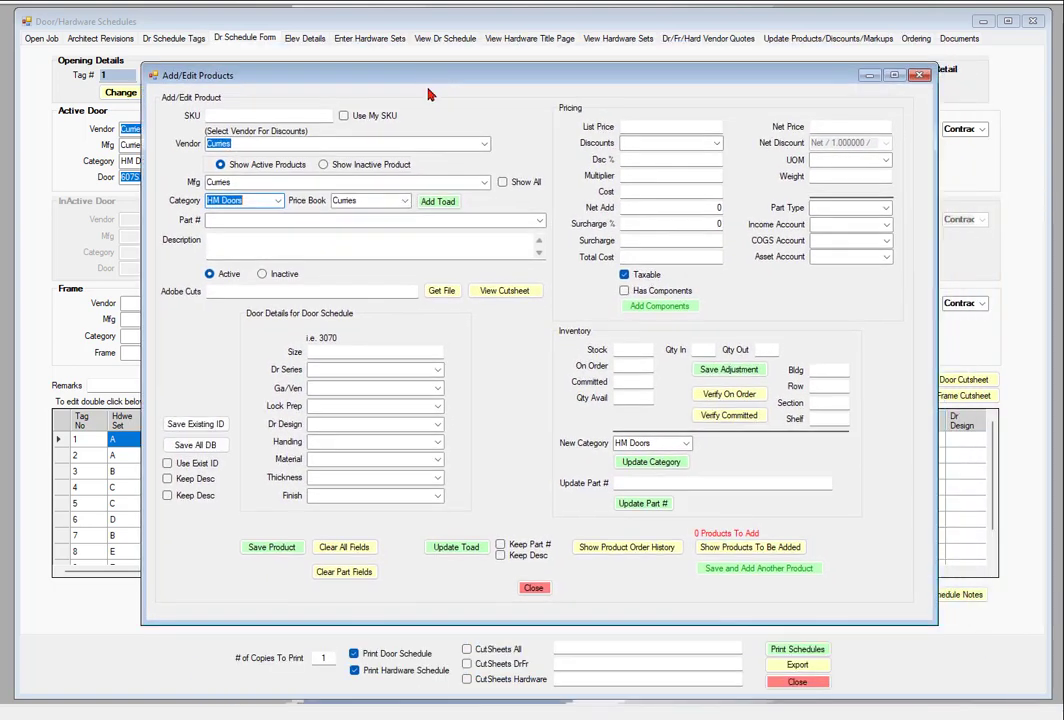
click(279, 203)
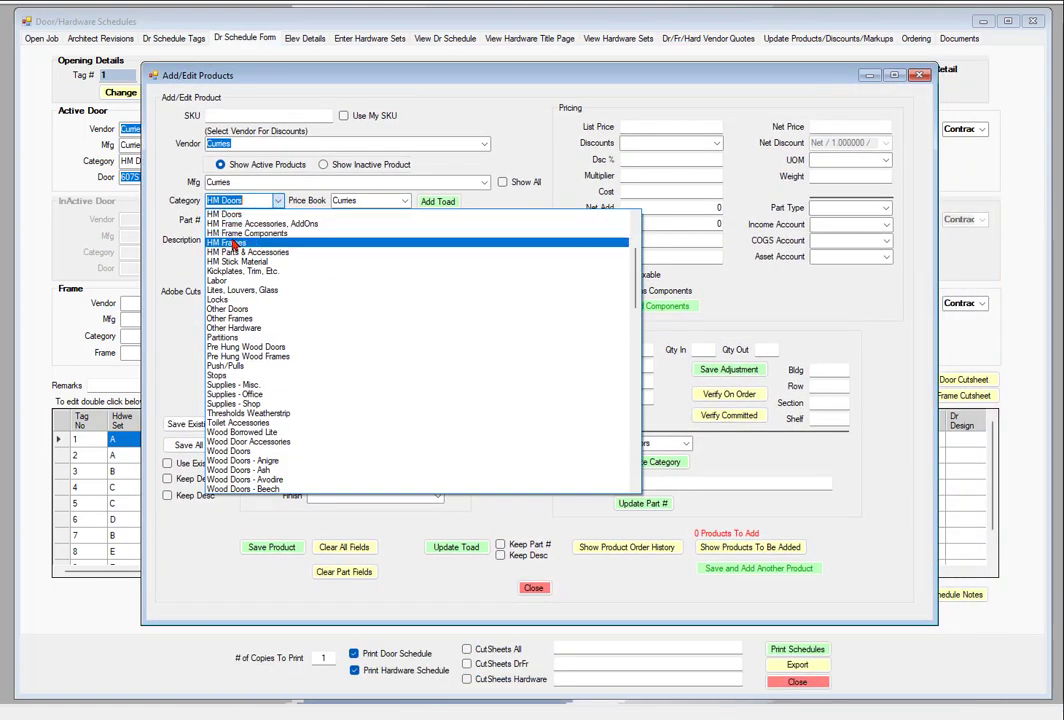
key(Escape)
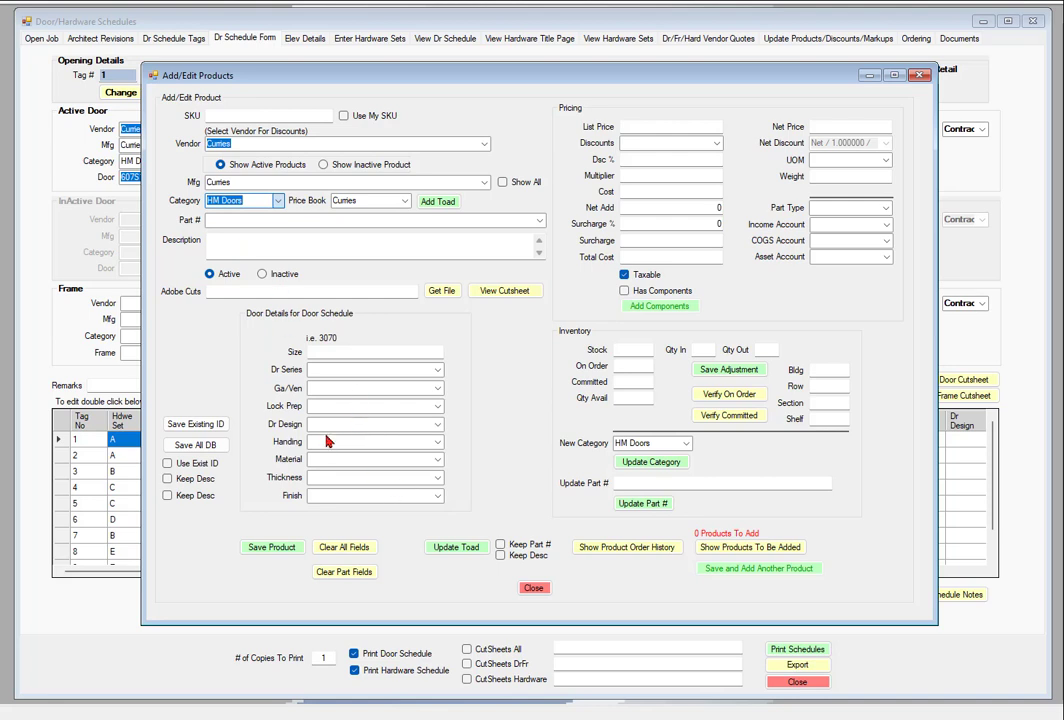
key(Down)
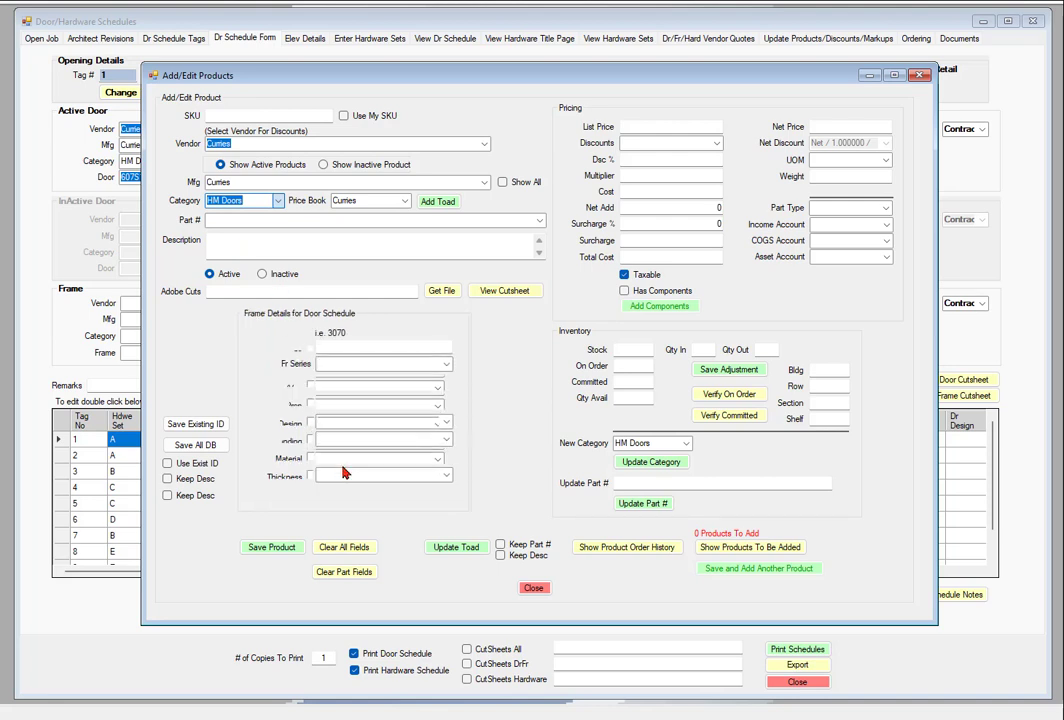
key(Tab)
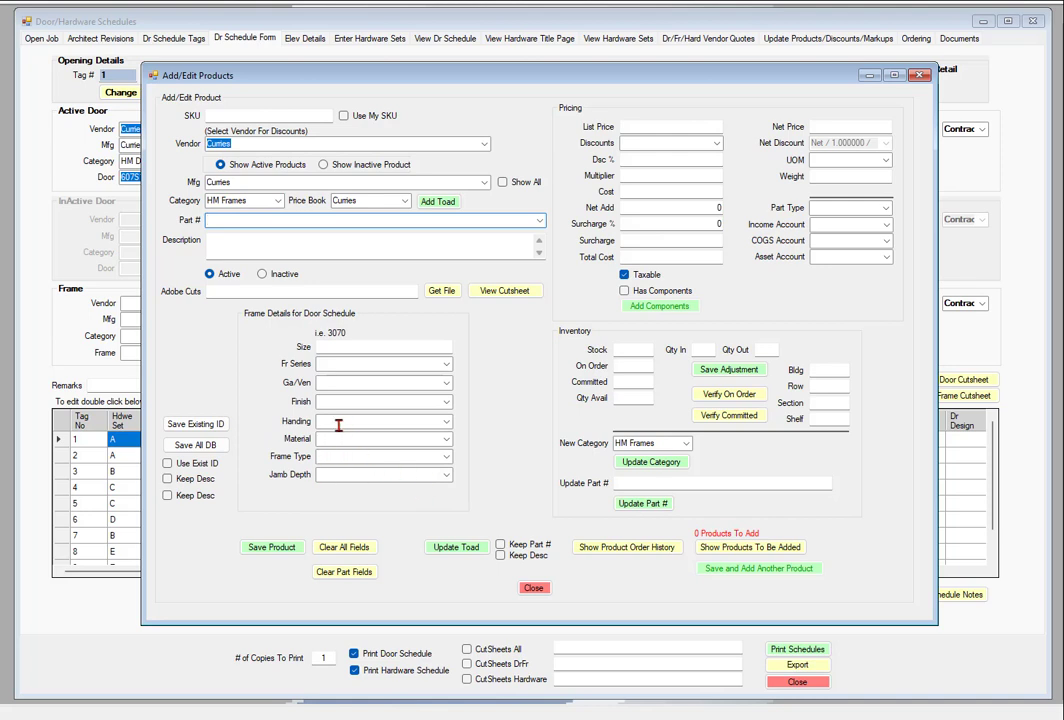
click(870, 76)
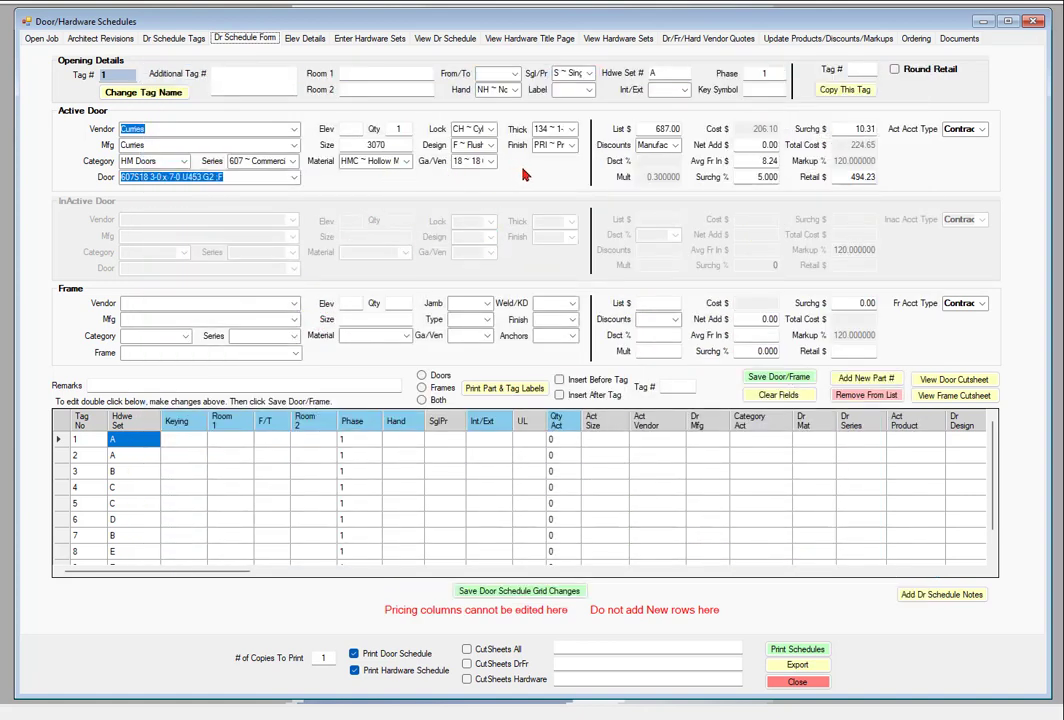
Step: Set the frame's vendor to Curries for tag 1
click(181, 302)
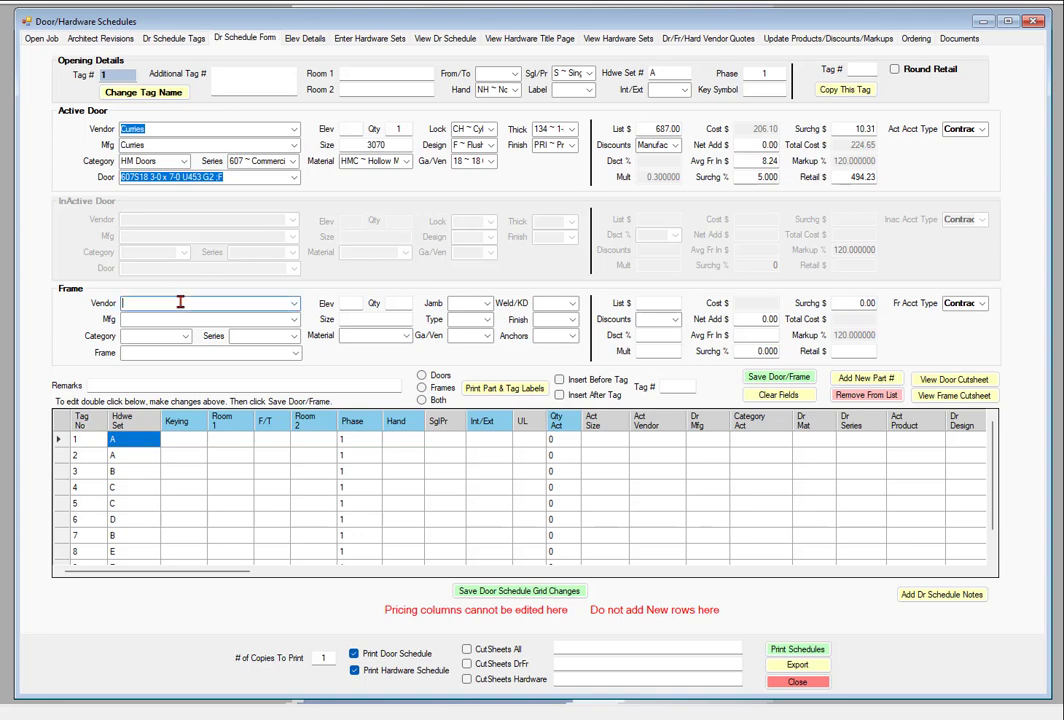
text(urries)
key(Return)
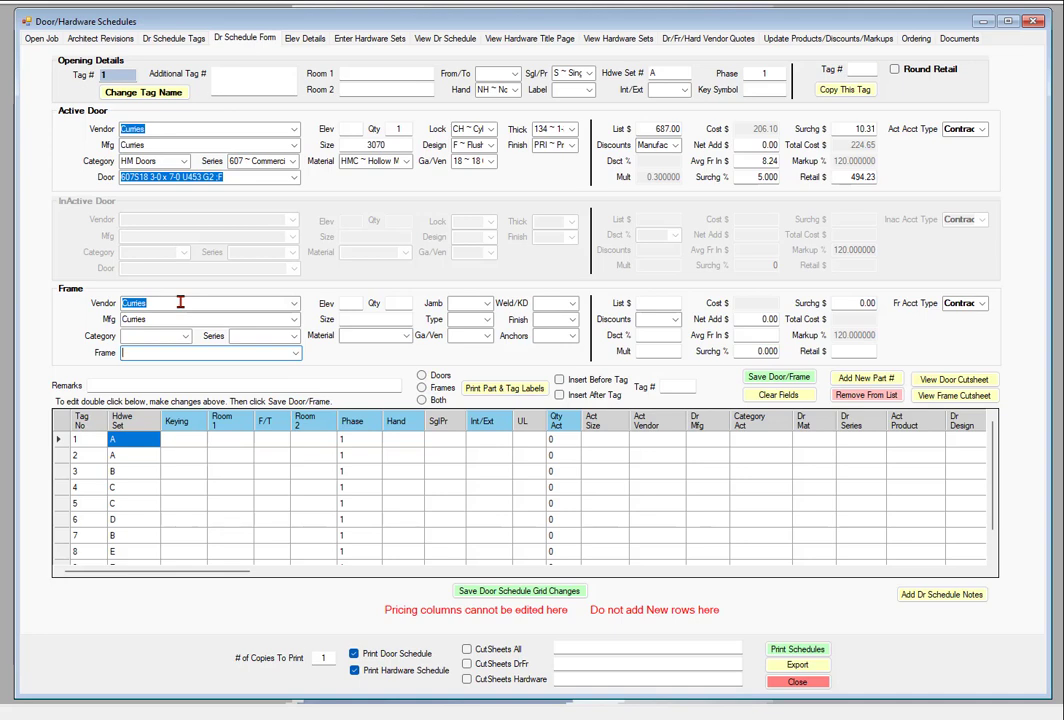
Step: Choose M16 5 3/4 3-0 x 7-0 Single U453 E1 LH ;KD;No Anchors as the frame product, with elevation F for the door and A for the frame
text(m16 5 3/)
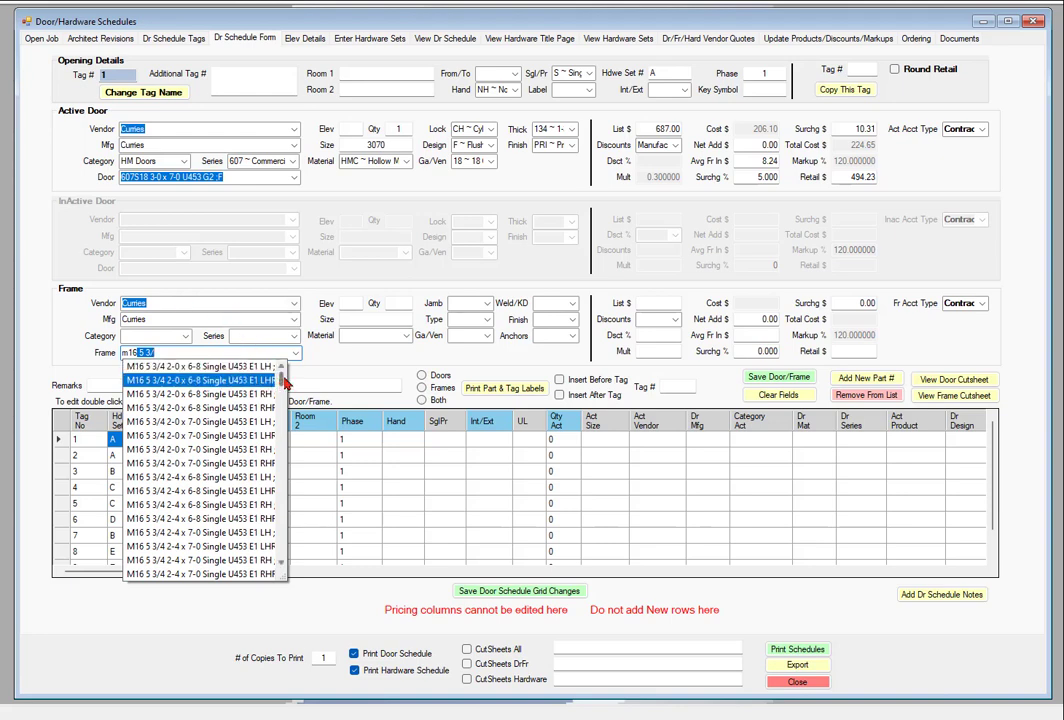
scroll(286, 384, down, 2)
scroll(285, 386, down, 1)
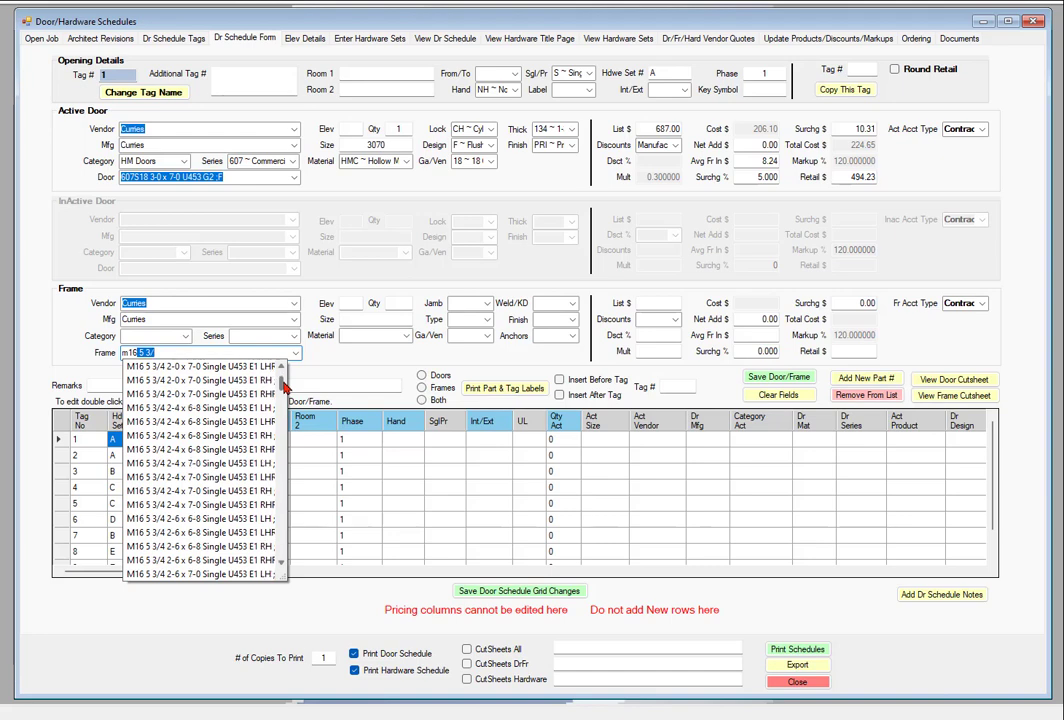
drag(284, 386, 291, 403)
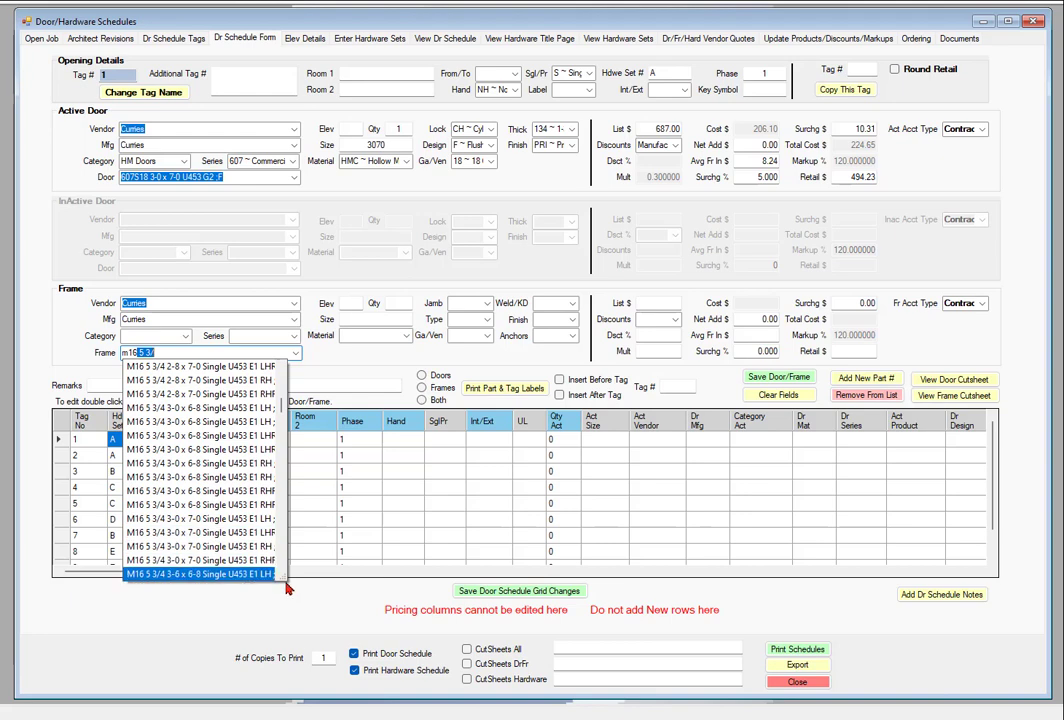
drag(284, 578, 471, 605)
scroll(416, 582, down, 2)
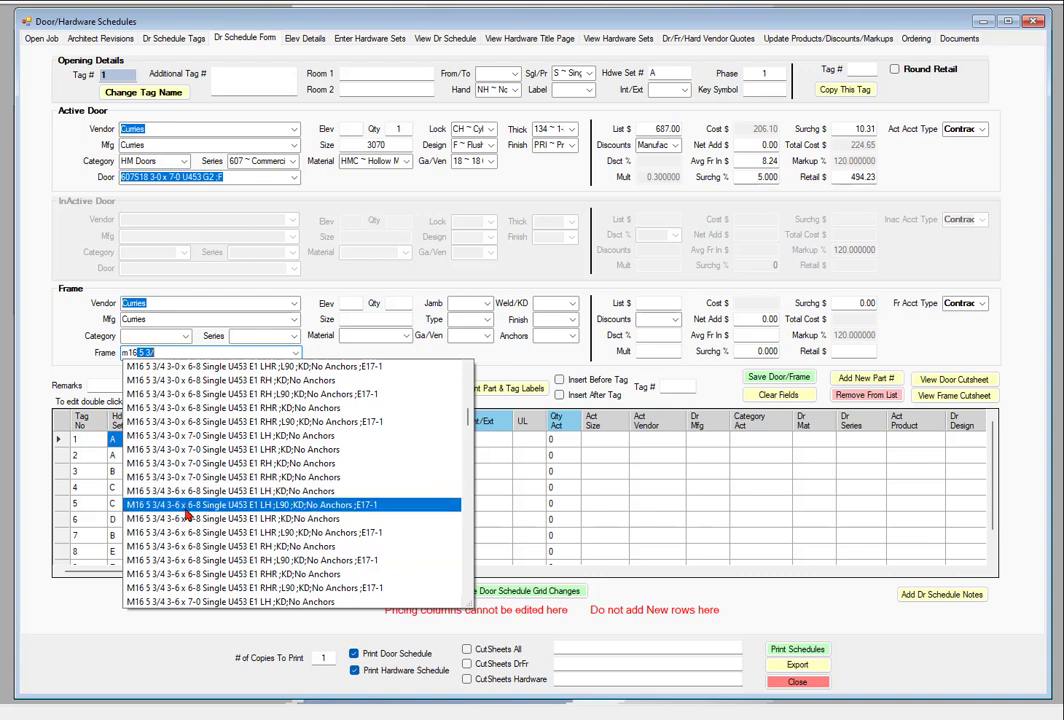
click(200, 441)
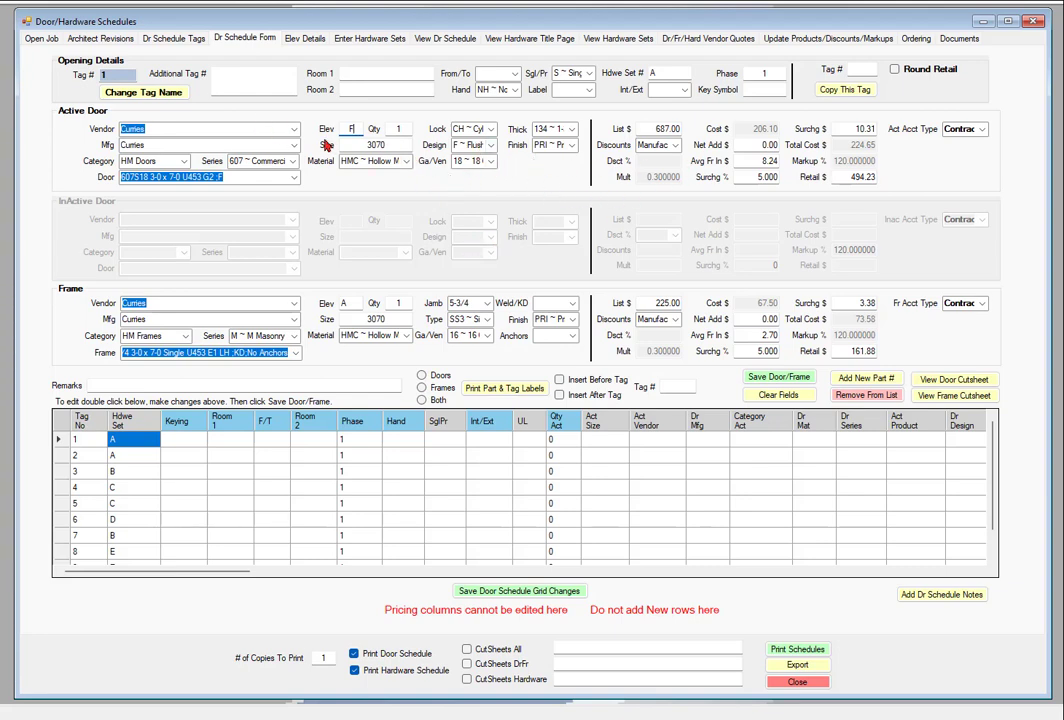
Step: Set tag 1's opening details to T ~ To, LH ~ Left Hand, blank label and INT ~ Interior, with 3,4,5 as additional tags
click(391, 74)
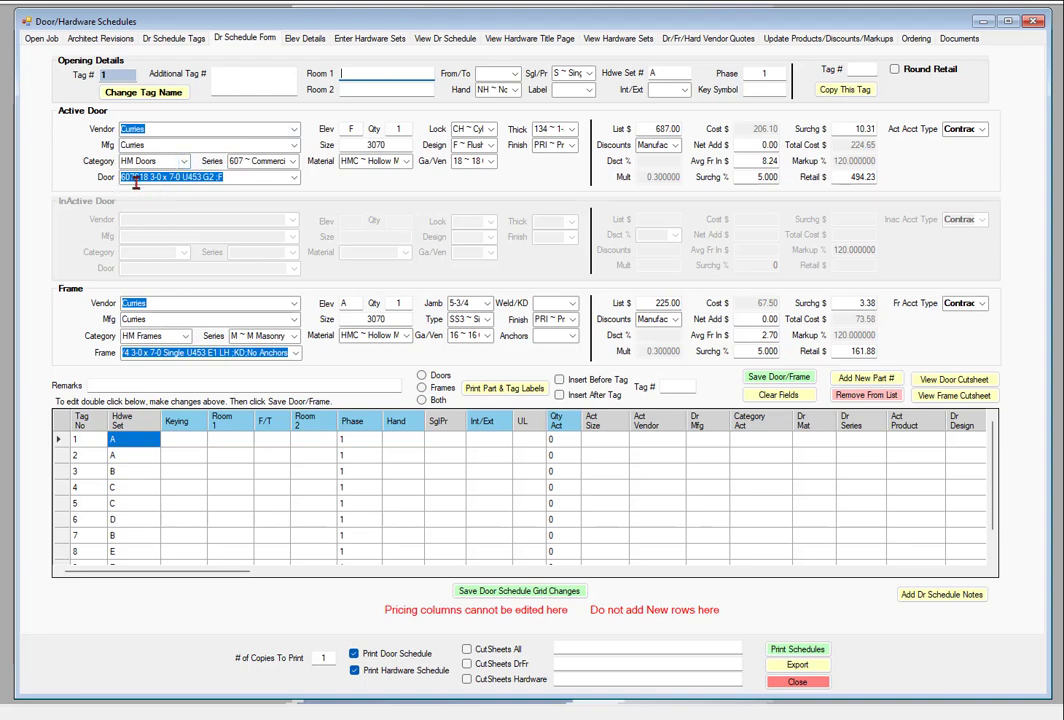
click(515, 92)
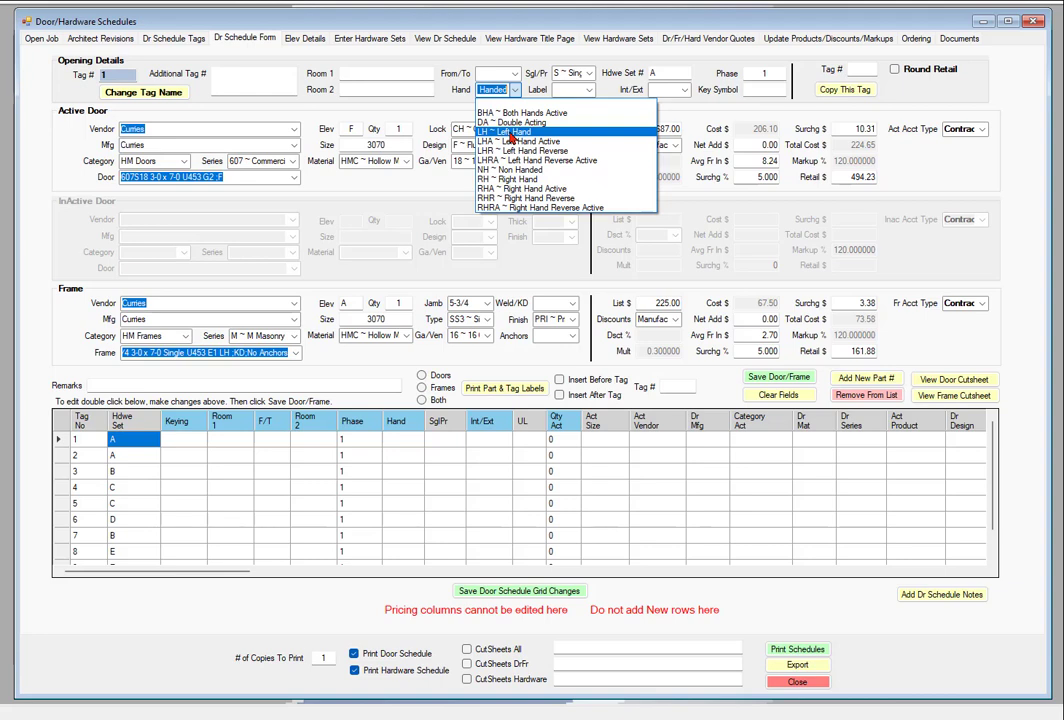
click(510, 133)
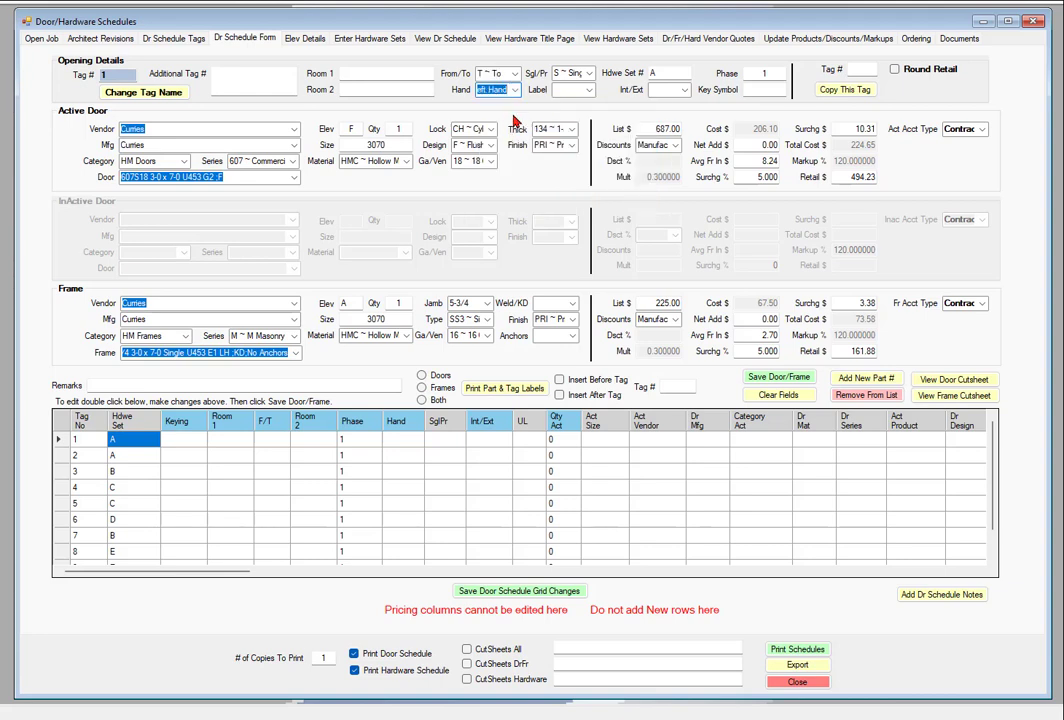
click(587, 91)
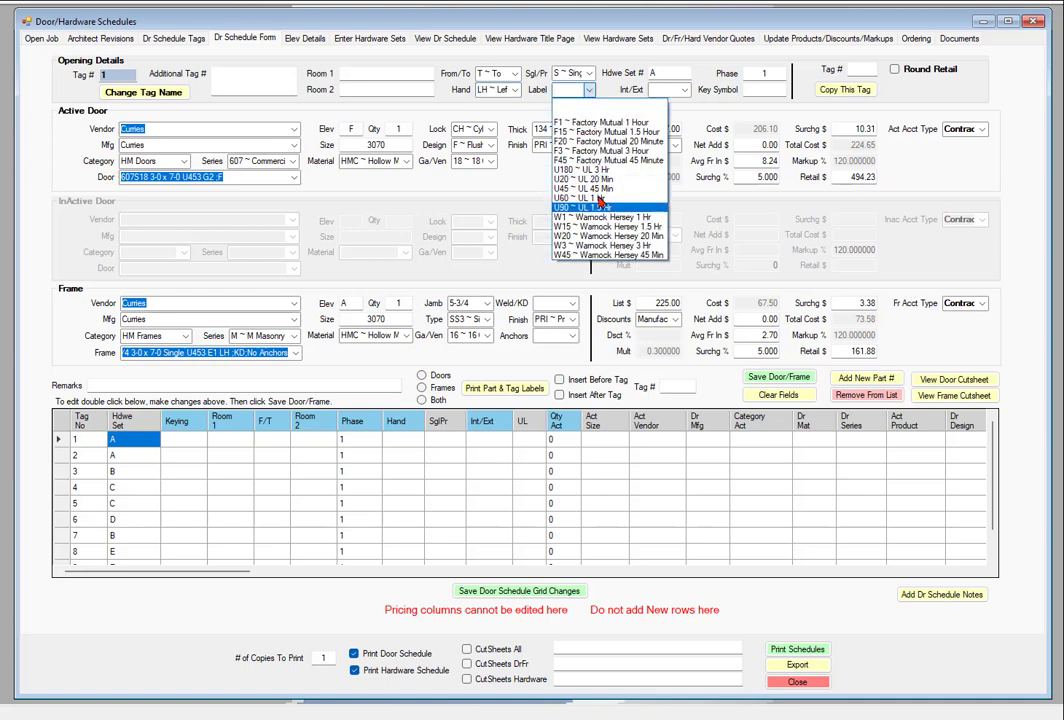
click(594, 102)
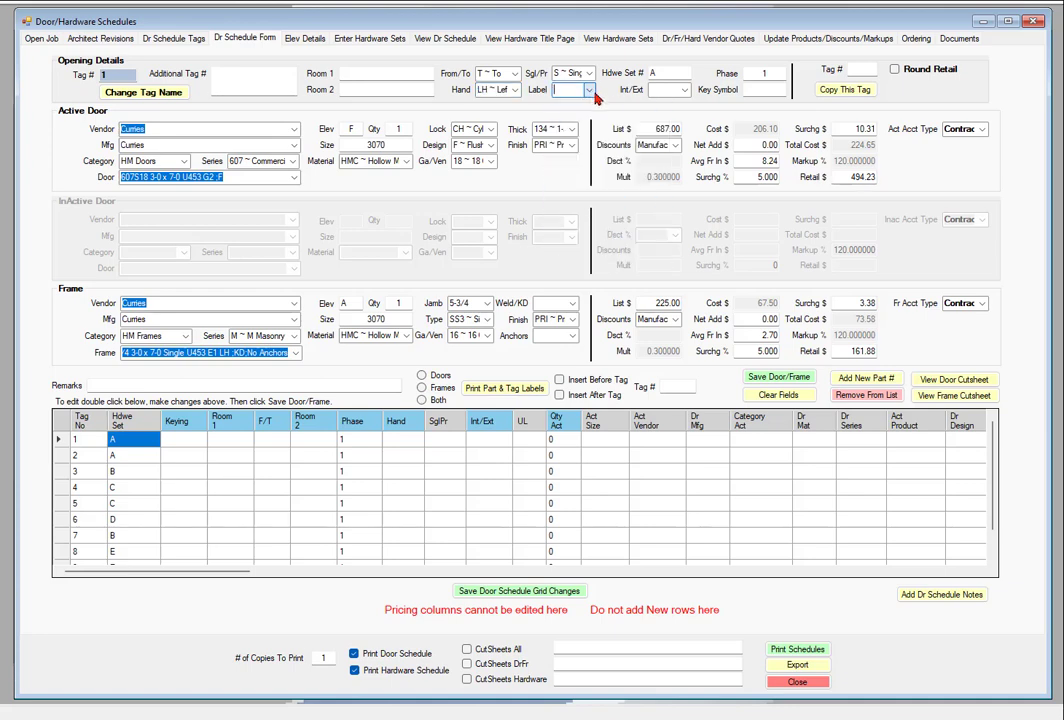
click(685, 91)
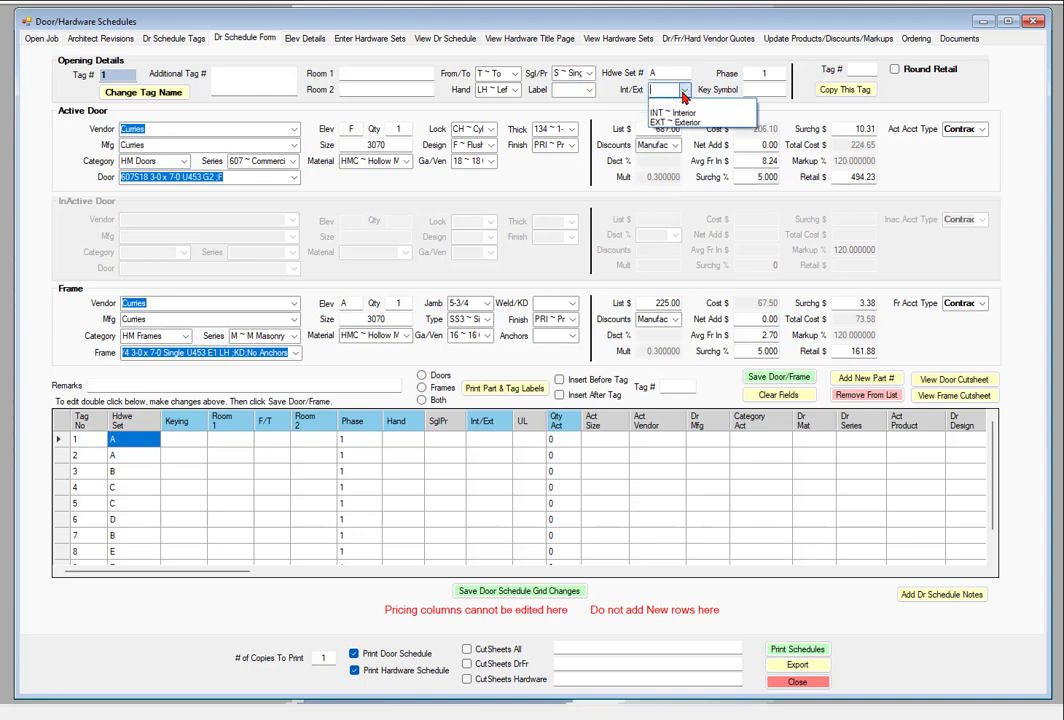
click(678, 114)
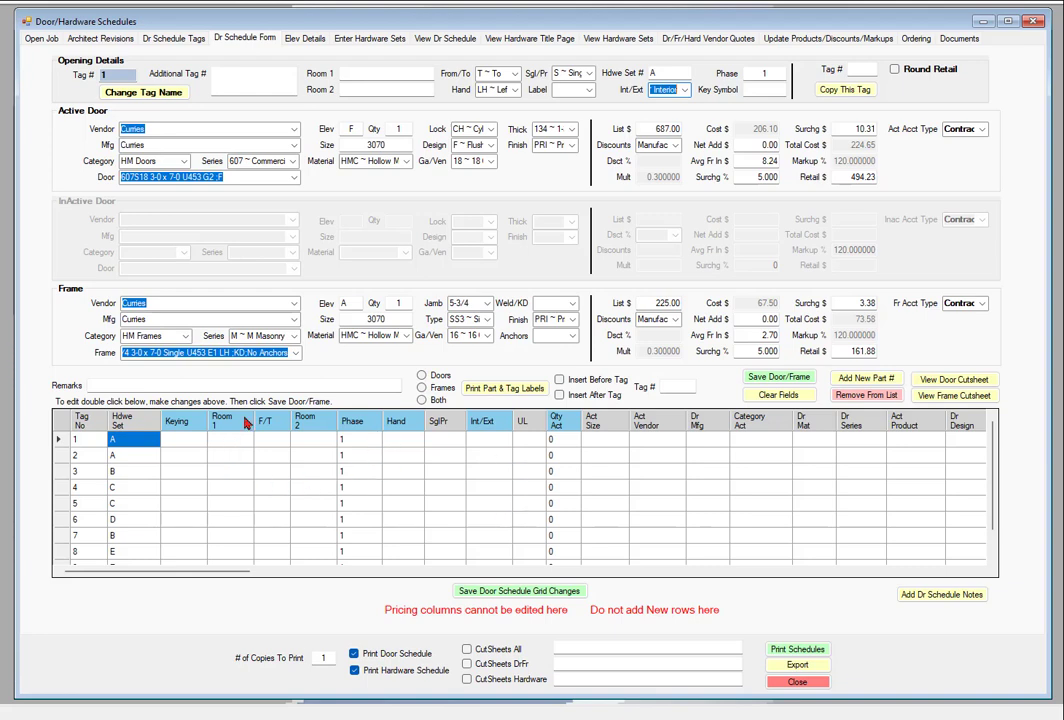
click(229, 75)
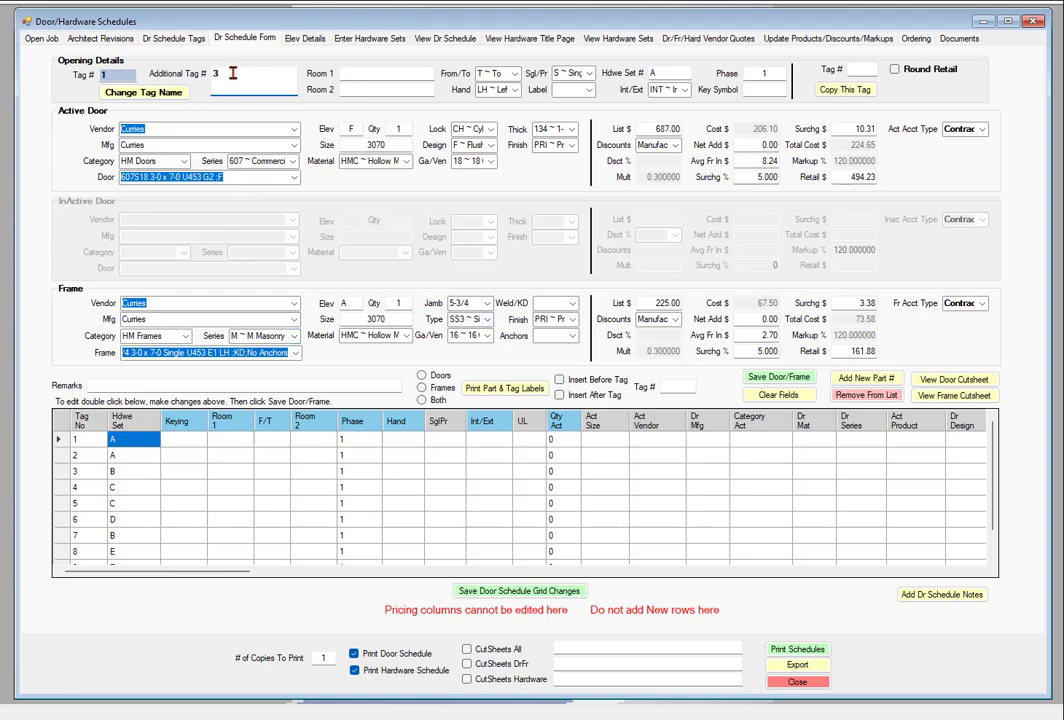
text(.)
Step: Try a Special discount on the active door with a multiplier of .25 and no discount percentage
click(675, 146)
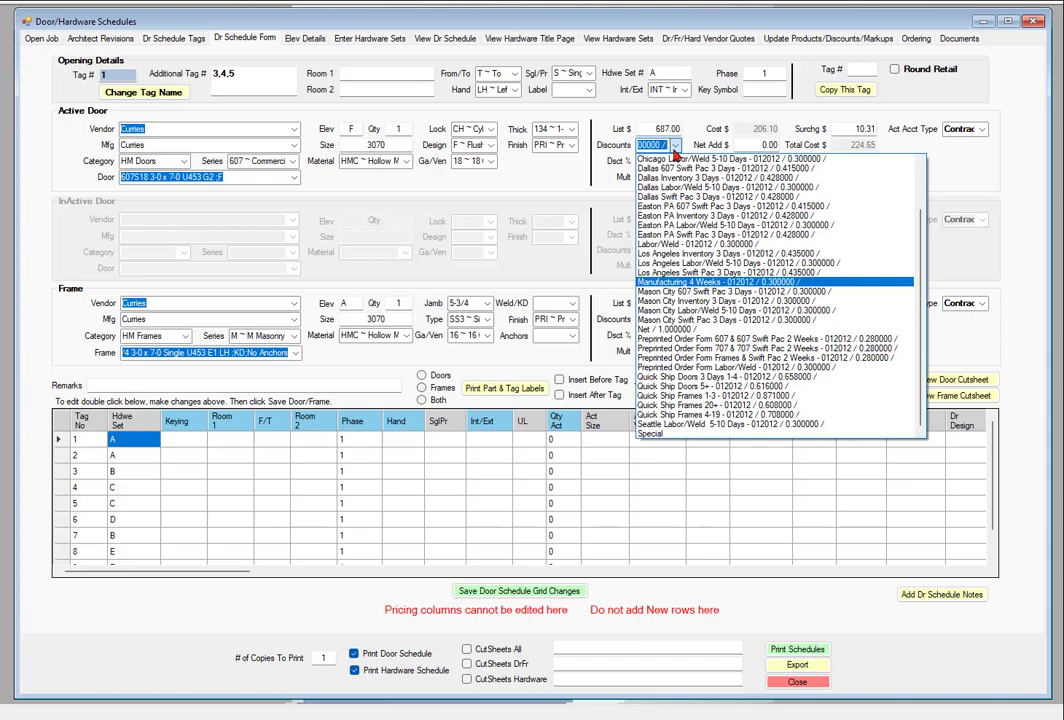
click(676, 147)
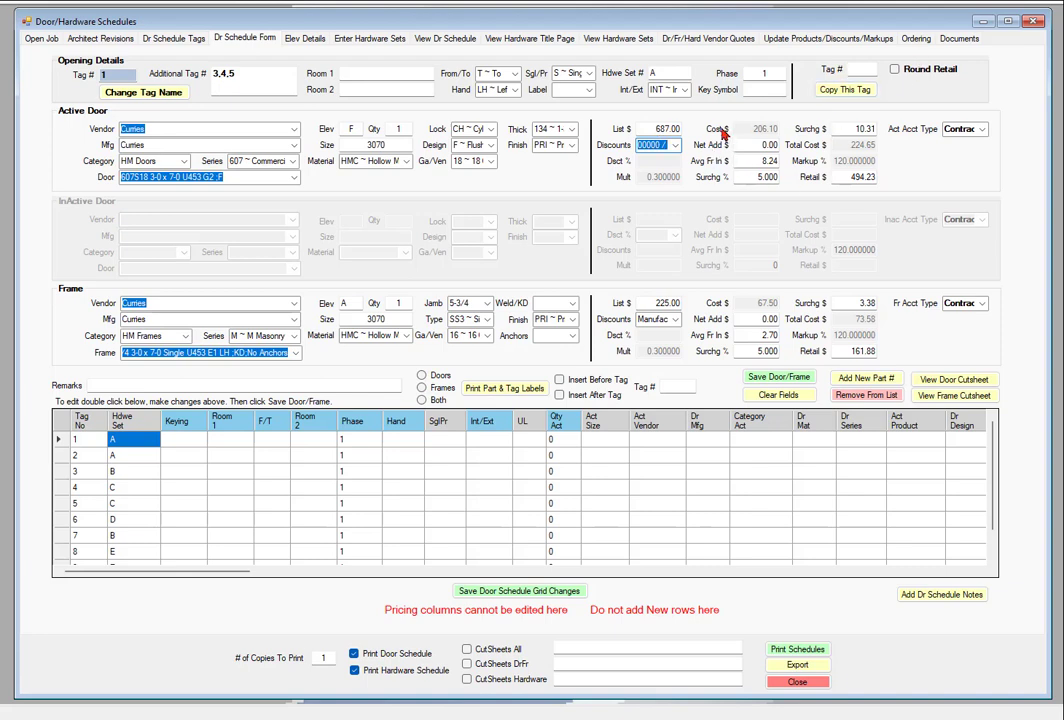
click(673, 146)
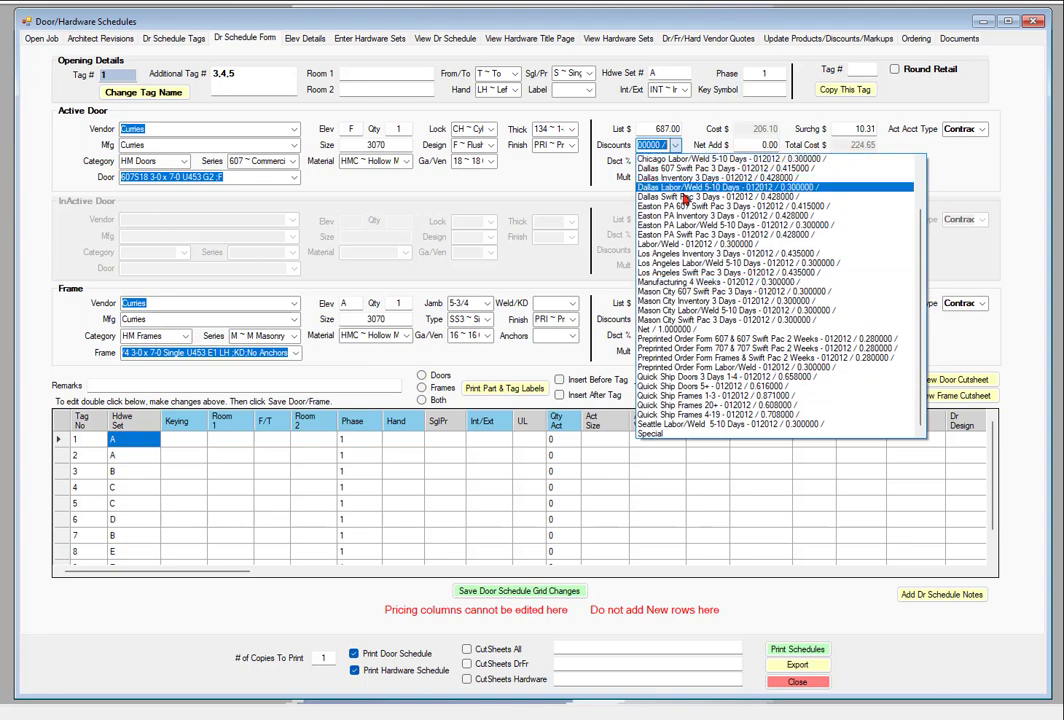
click(657, 436)
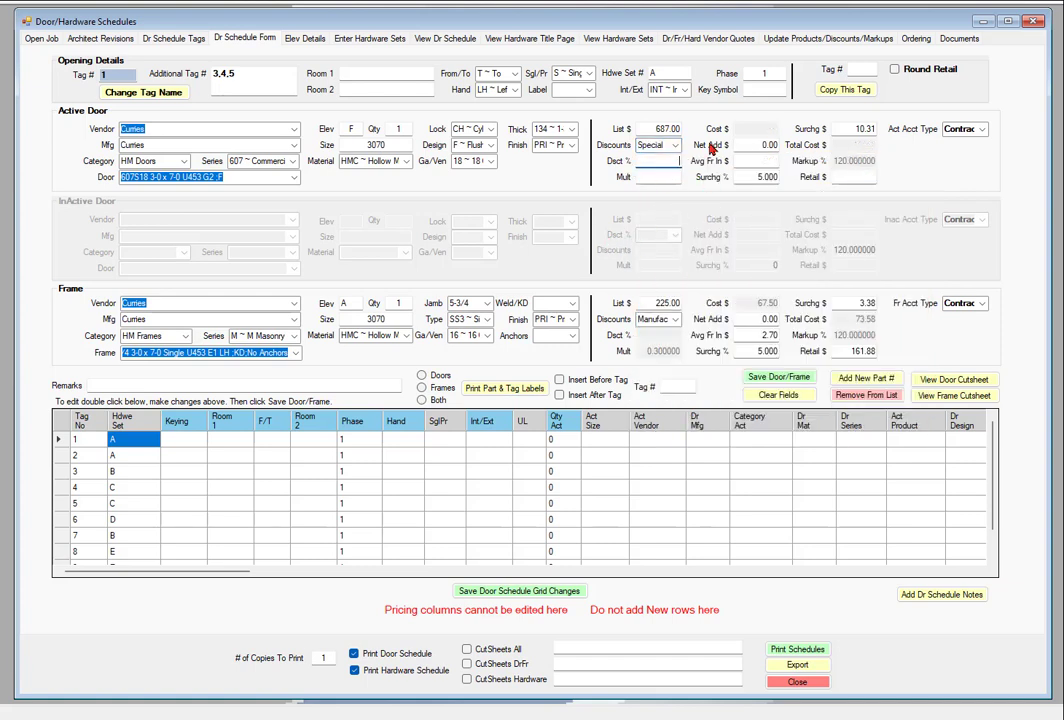
click(676, 146)
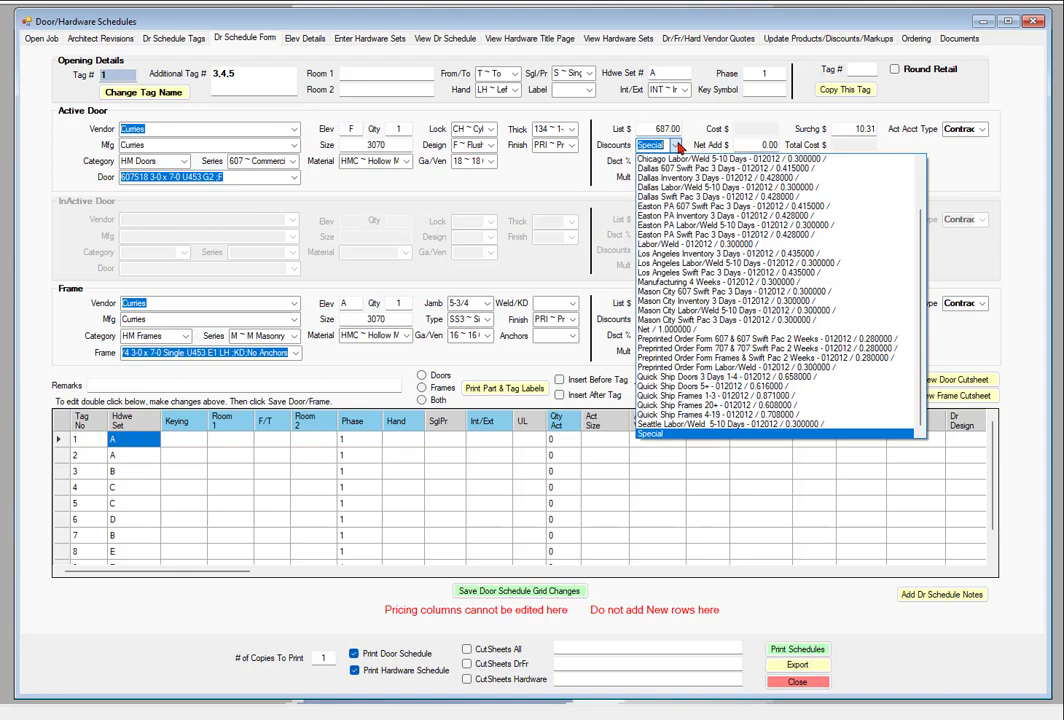
click(676, 146)
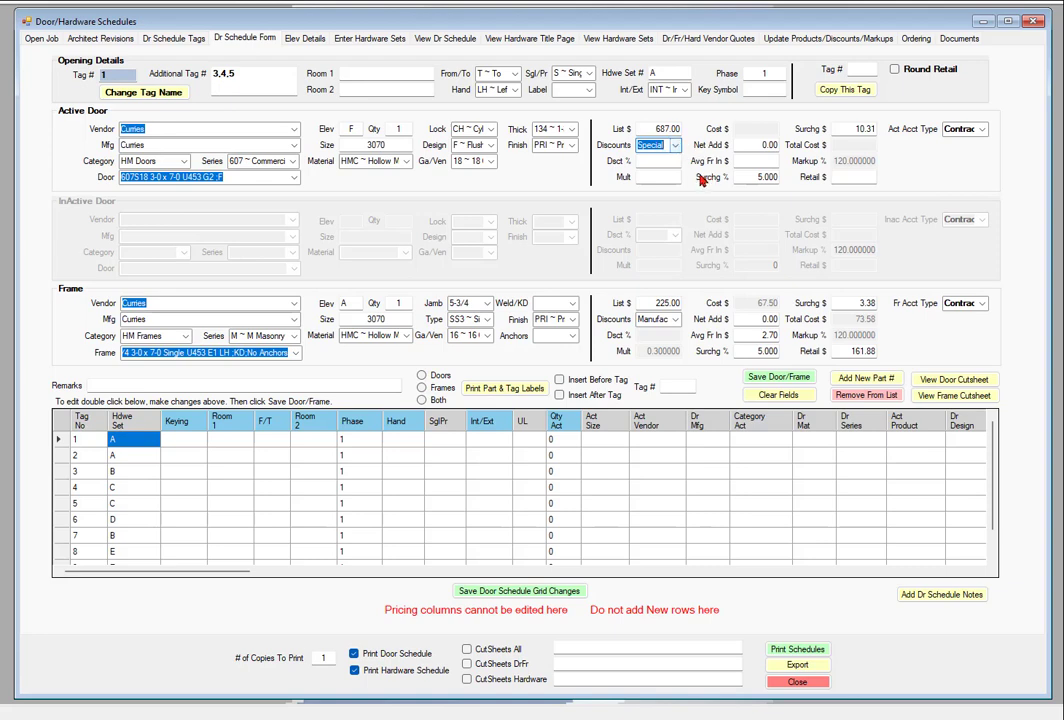
click(668, 163)
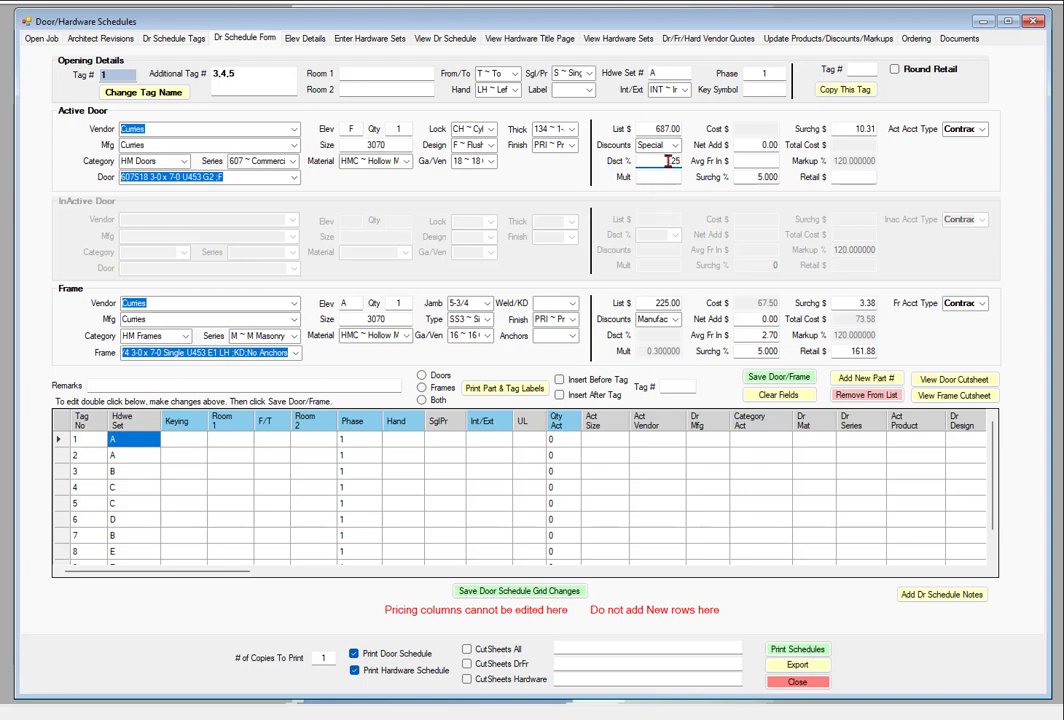
drag(668, 162, 696, 162)
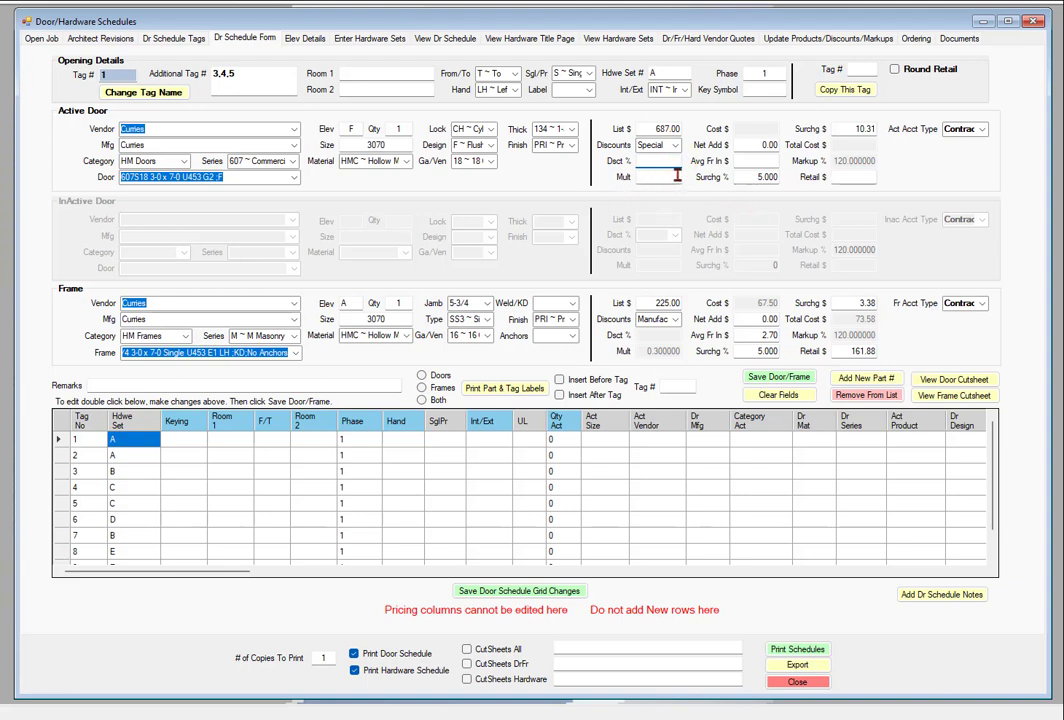
text(.25)
click(656, 160)
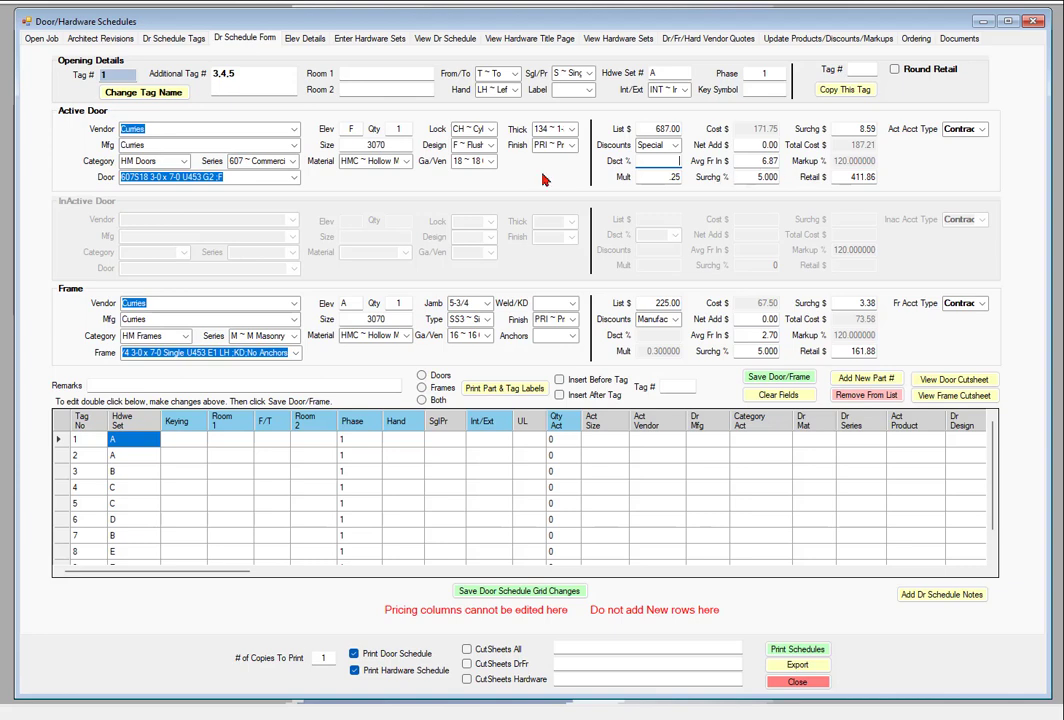
Step: Set the active door's discount to Manufacturing 4 Weeks - 012012 / 0.300000 and save the door and frame
click(676, 146)
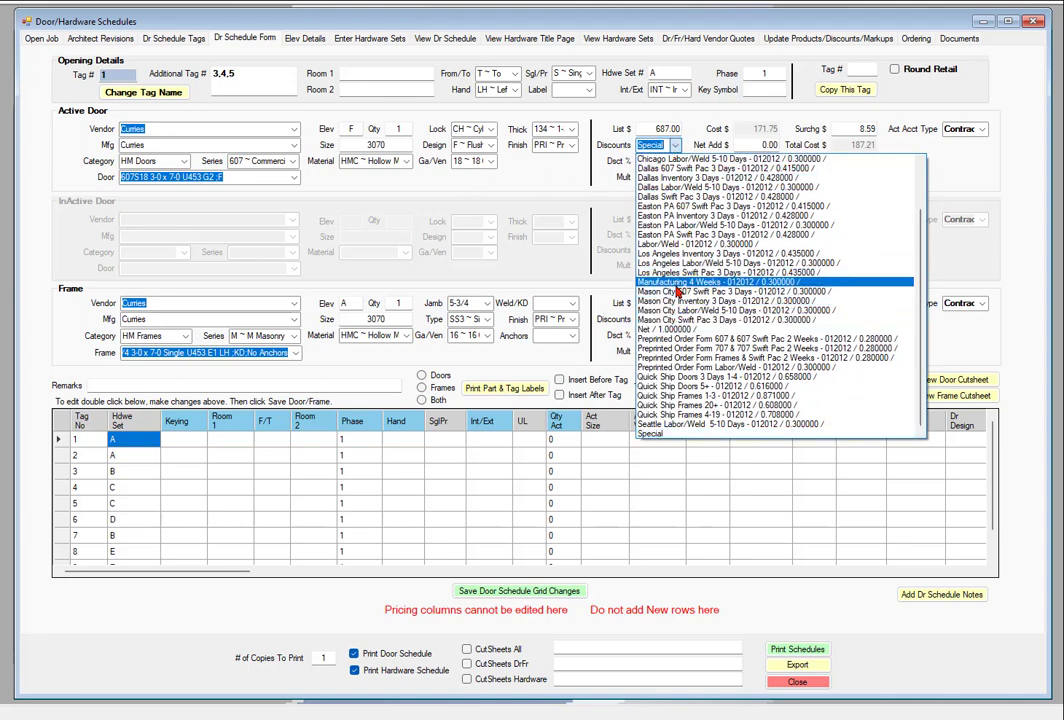
click(670, 290)
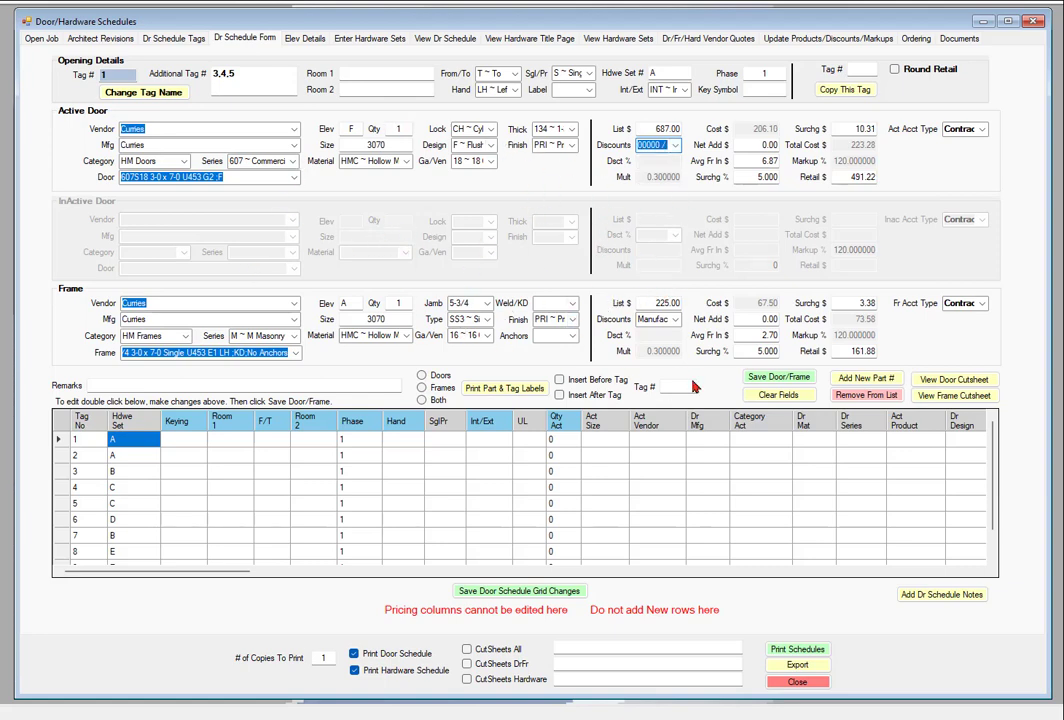
click(781, 378)
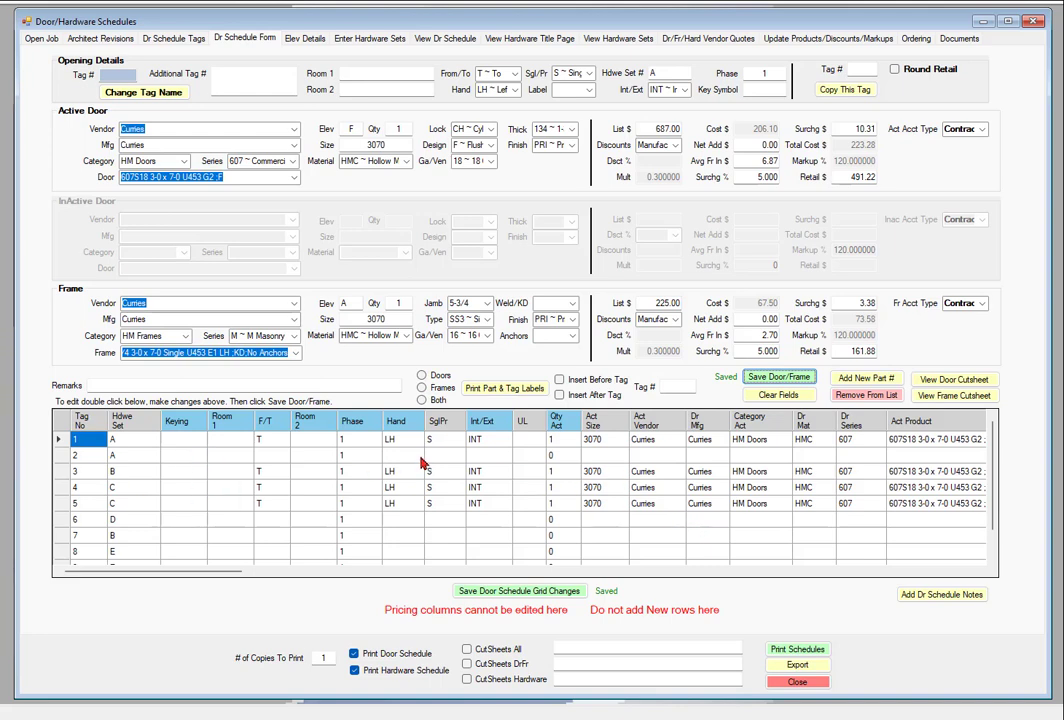
Step: Load tag 2, set its active door vendor to Curries and choose 607S18 2-8 x 7-0 U453 G2 ;F as the door product
click(130, 458)
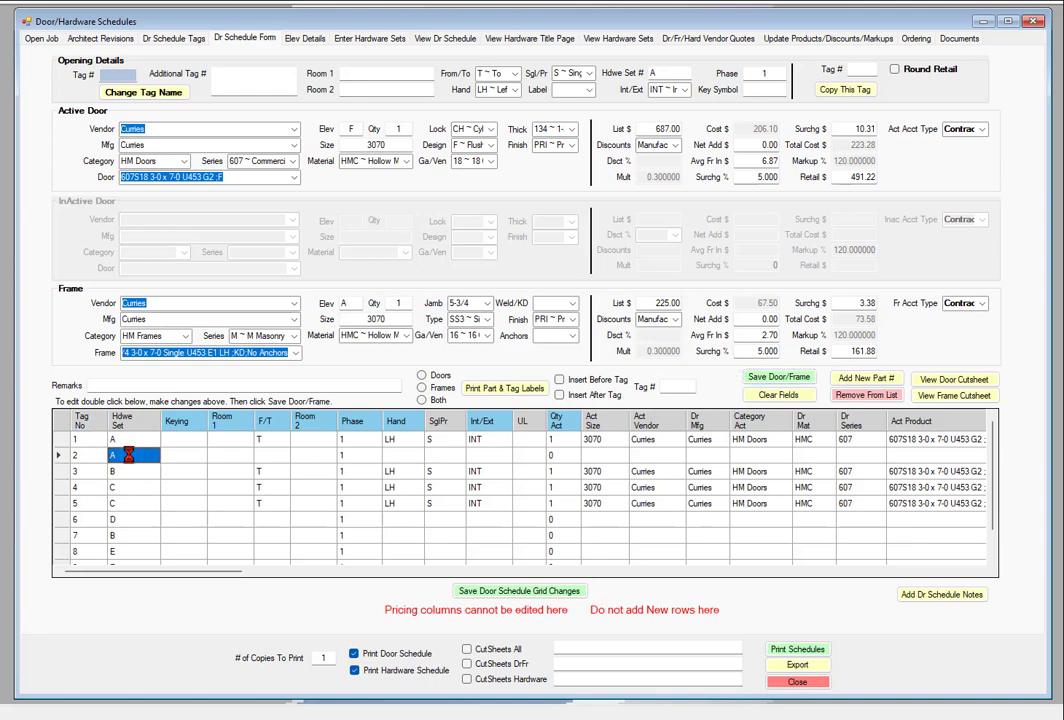
click(205, 127)
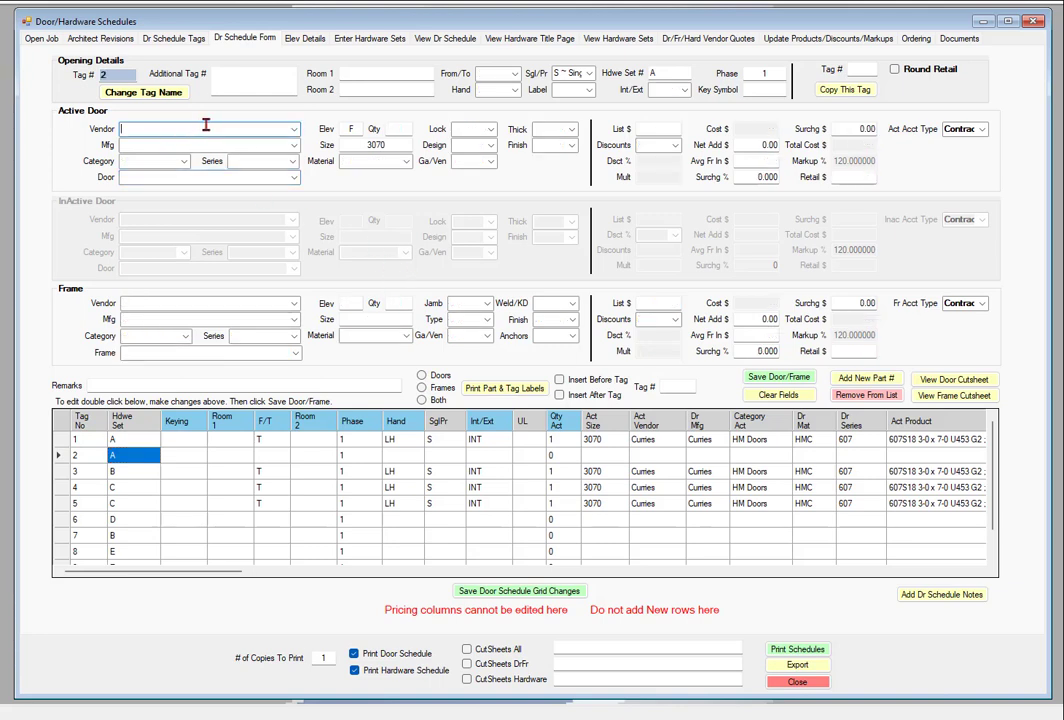
text(Curries)
key(Return)
click(158, 177)
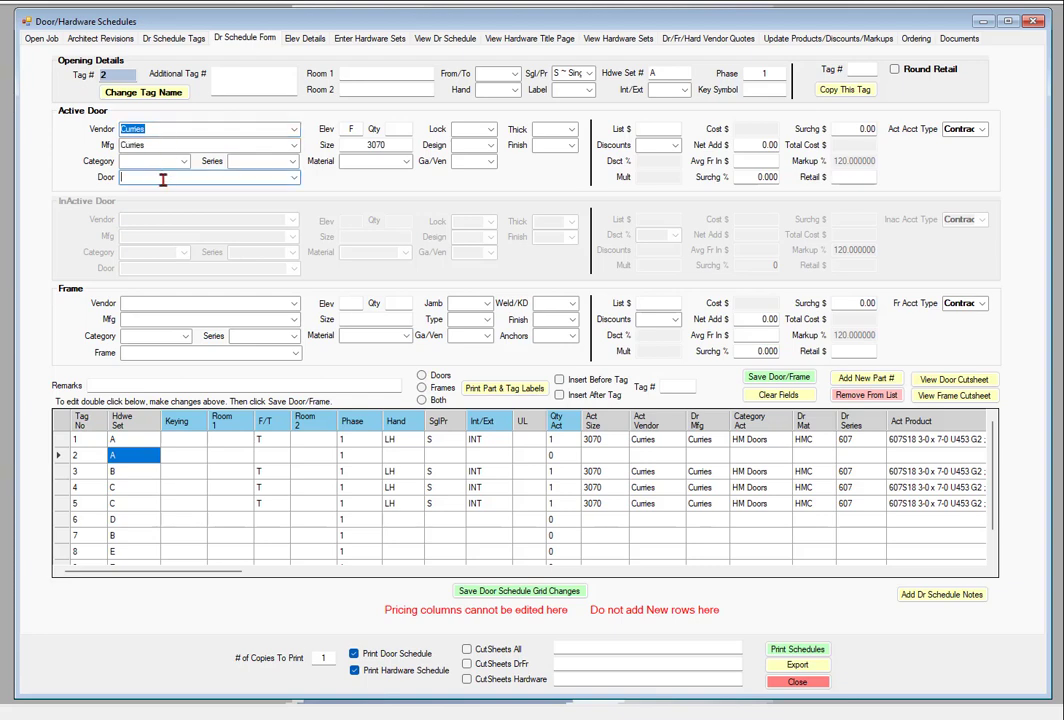
text(607 HRS18 3-0 x 6-8 U453 G2 CL)
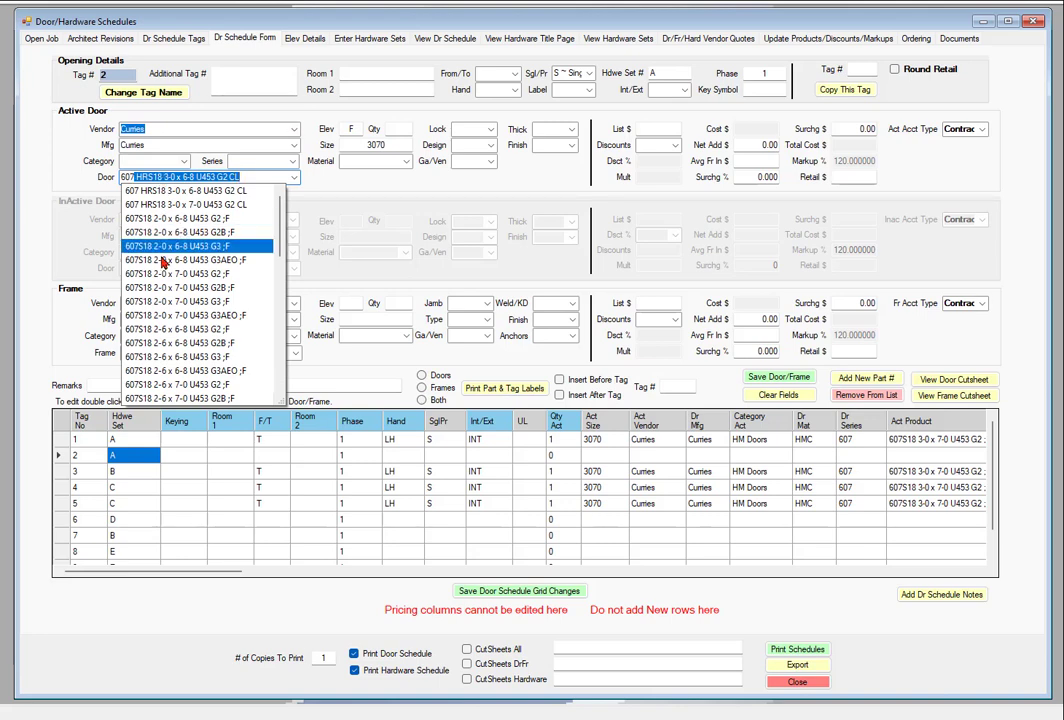
scroll(185, 290, down, 4)
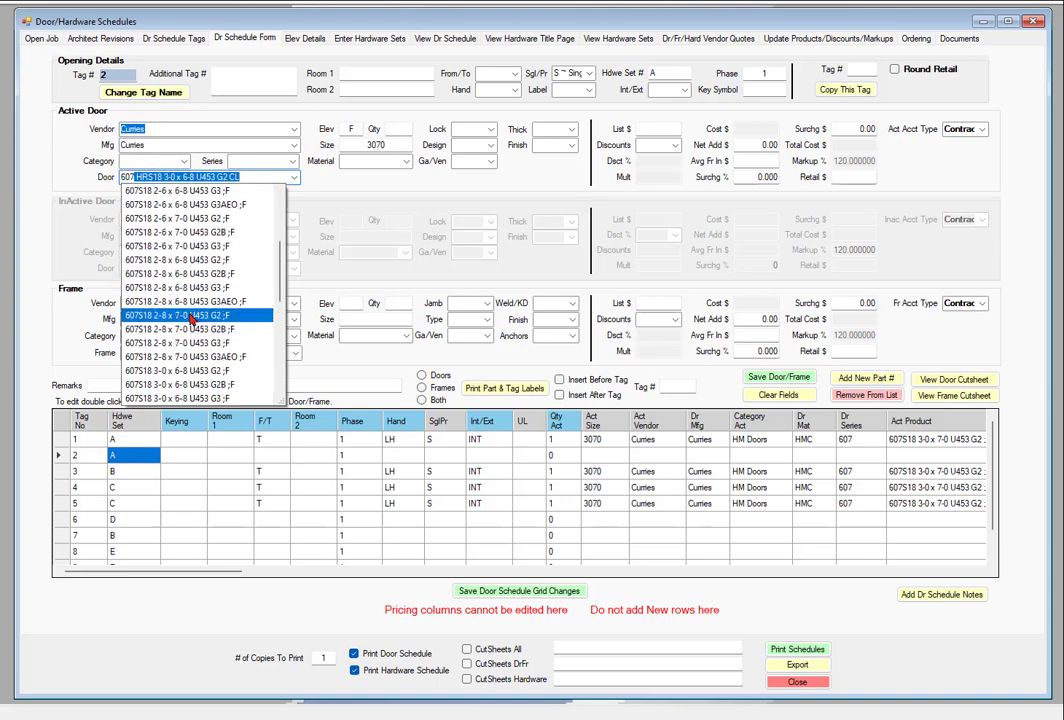
click(190, 317)
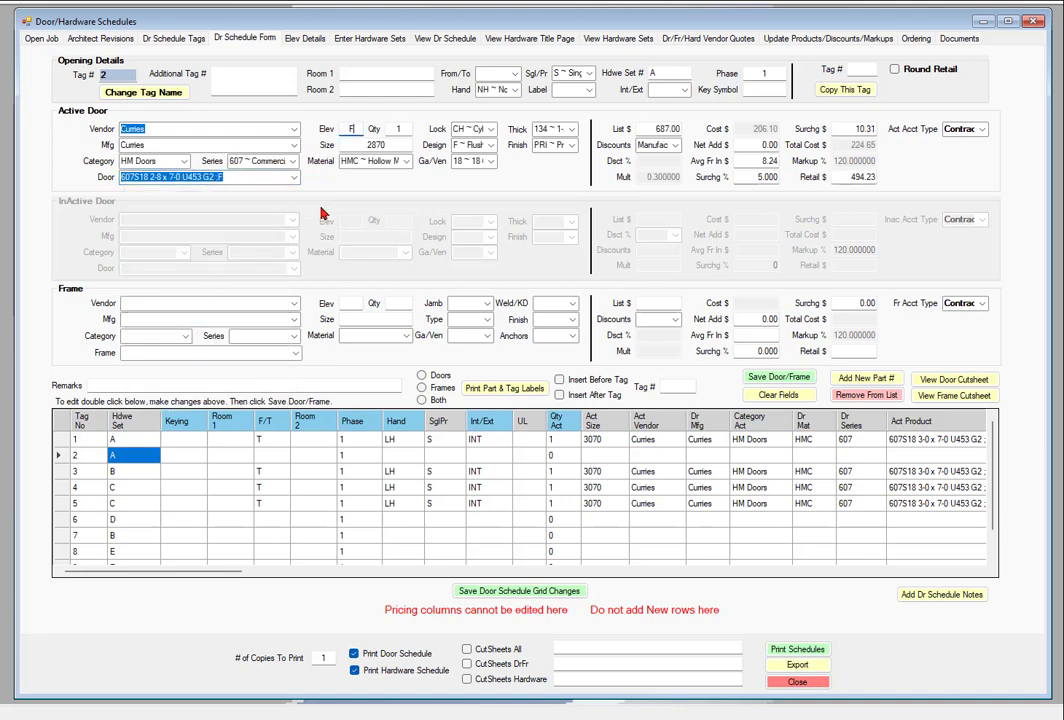
Step: Set tag 2's frame vendor to Curries and choose M16 5 3/4 2-8 x 7-0 Single U453 E1 LHR ;KD;No Anchors as the frame product
click(157, 303)
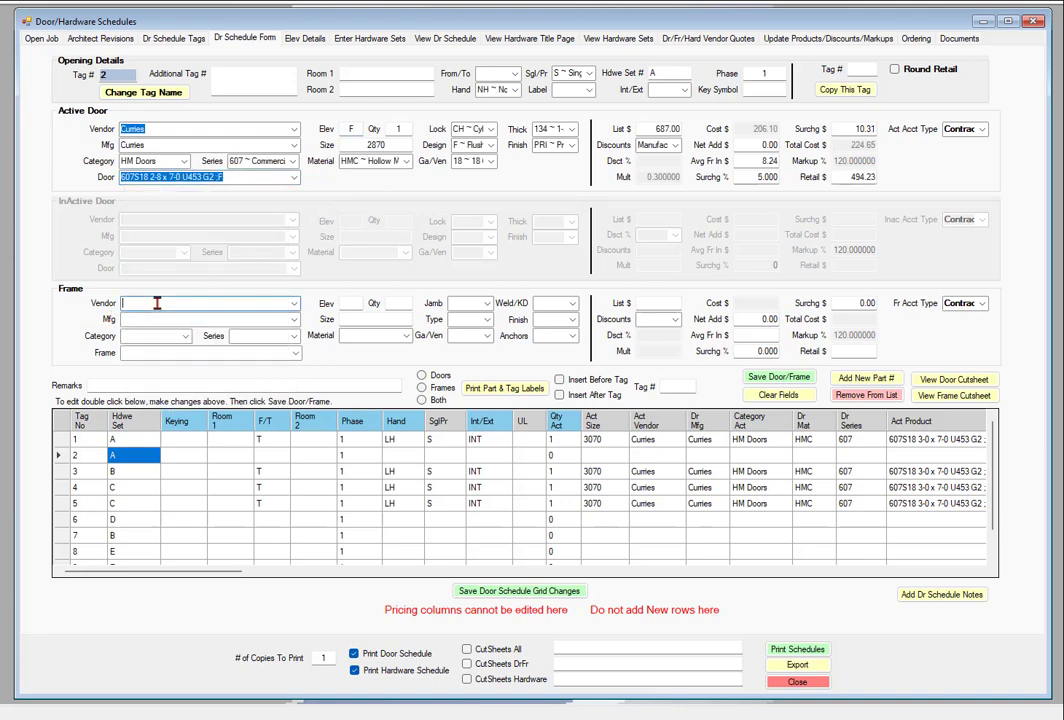
text(Curries)
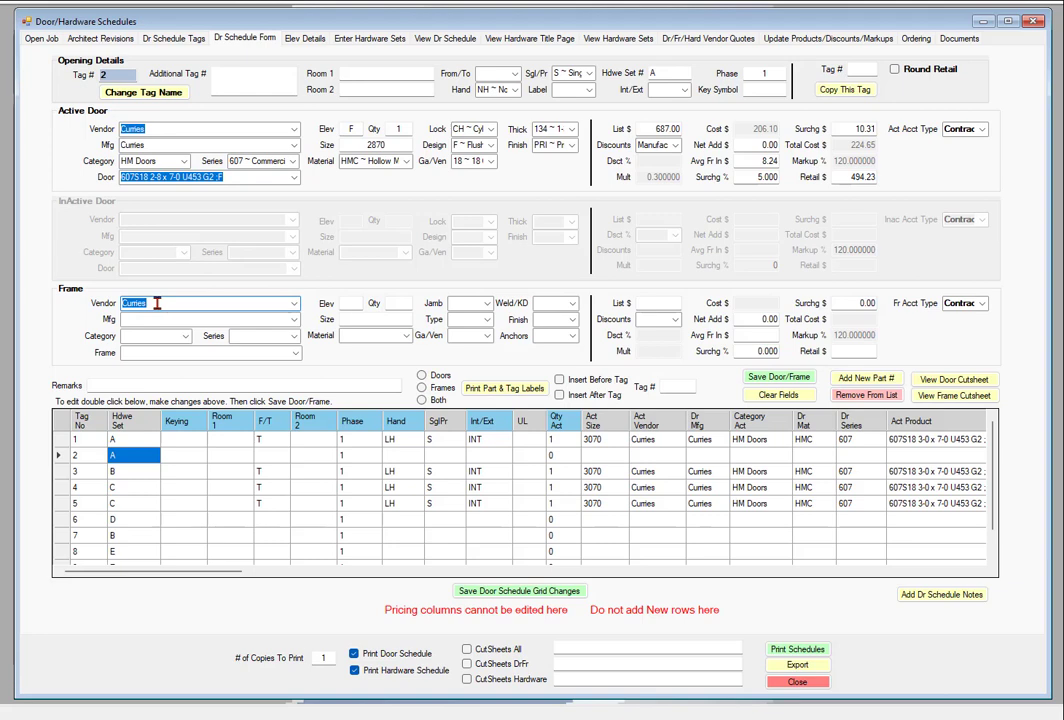
key(Tab)
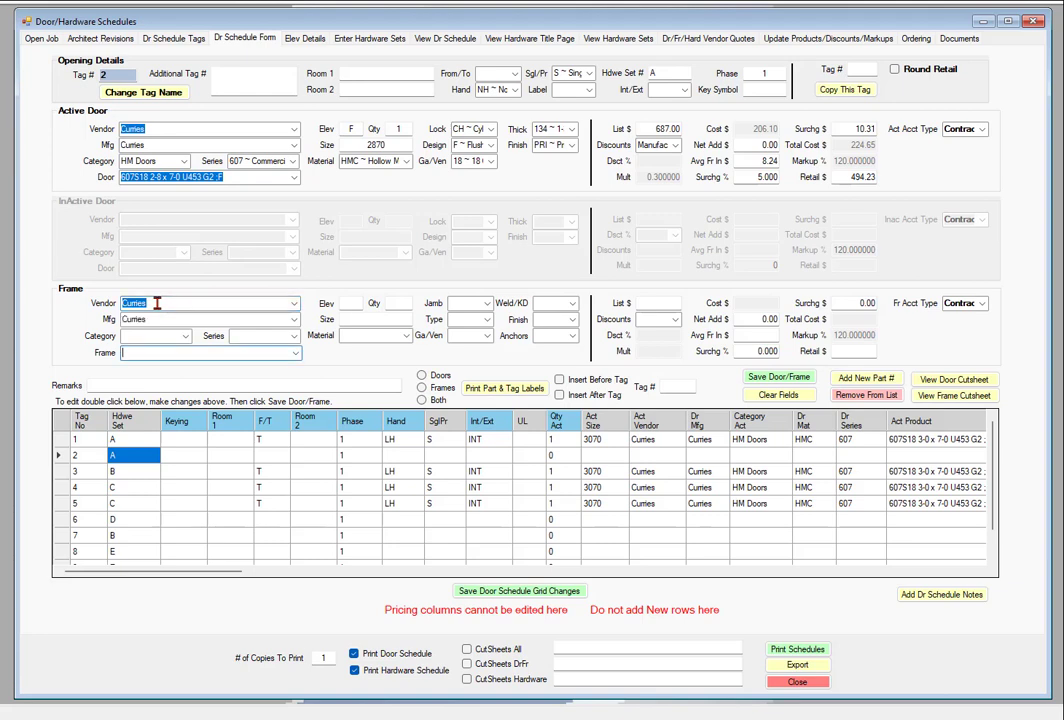
text(m16 5 3/)
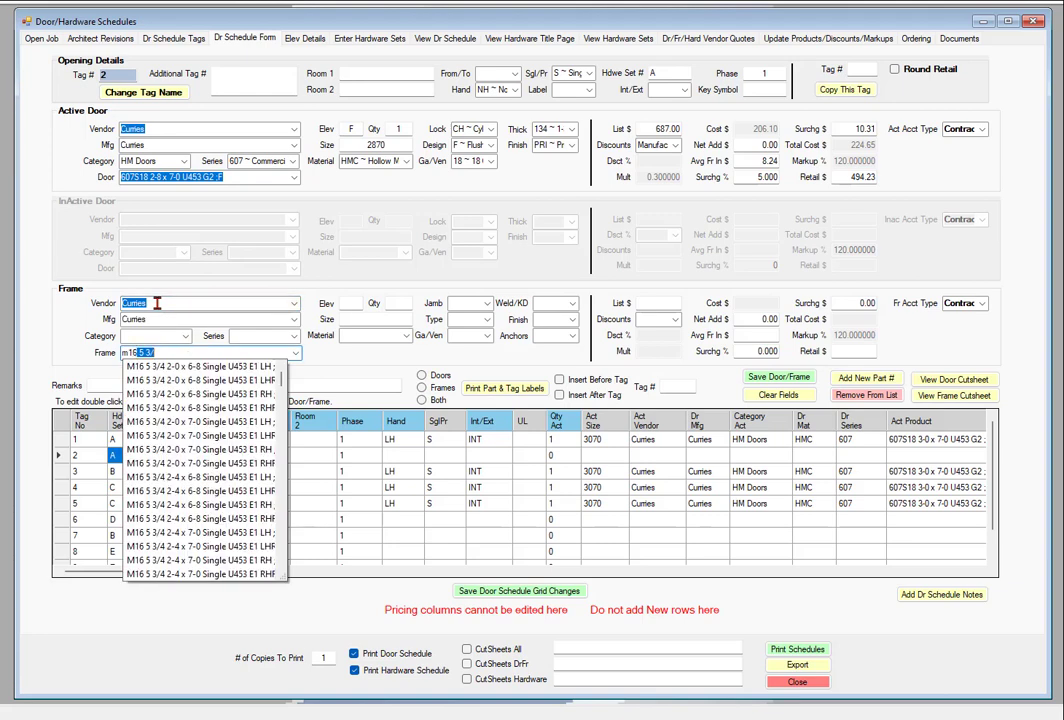
scroll(225, 485, down, 4)
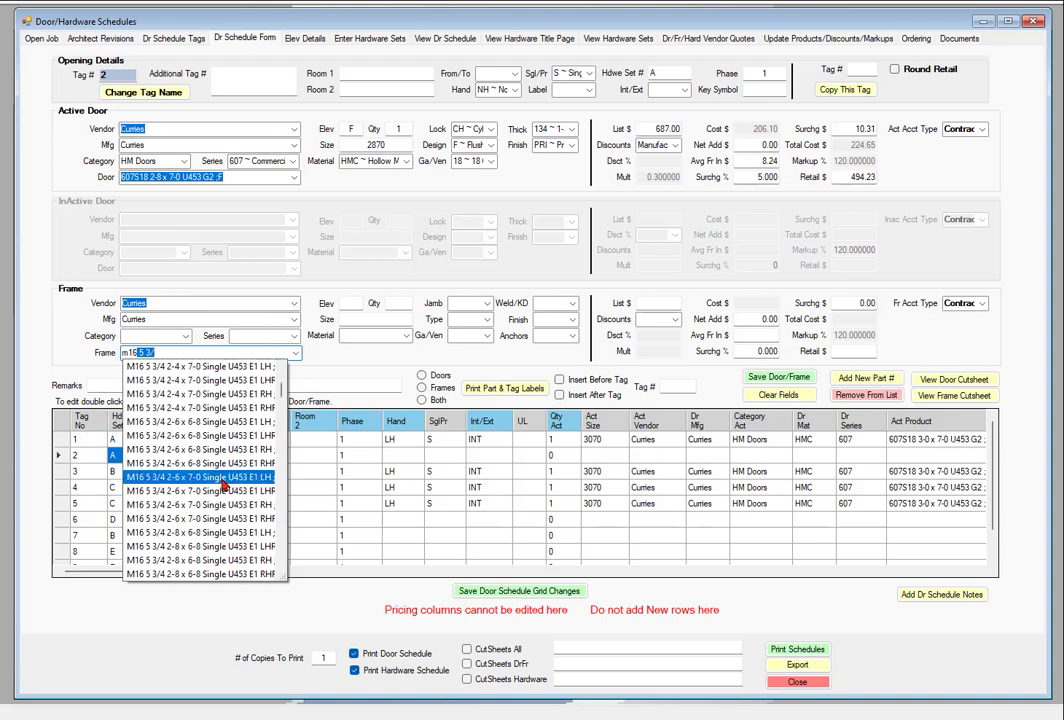
scroll(225, 486, down, 2)
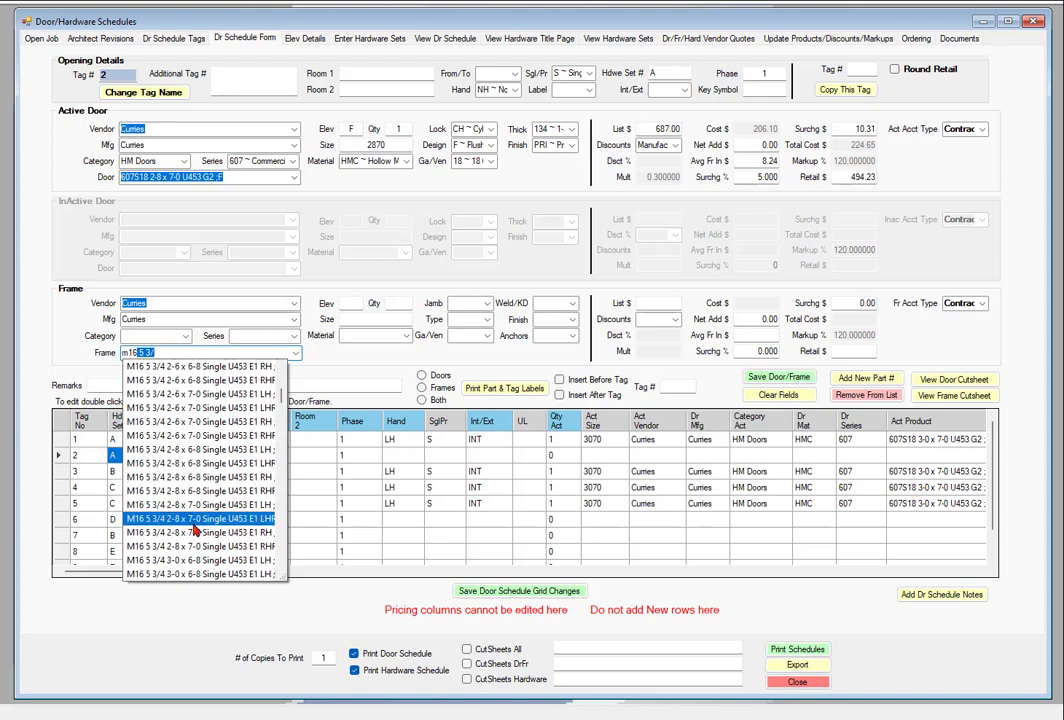
click(197, 520)
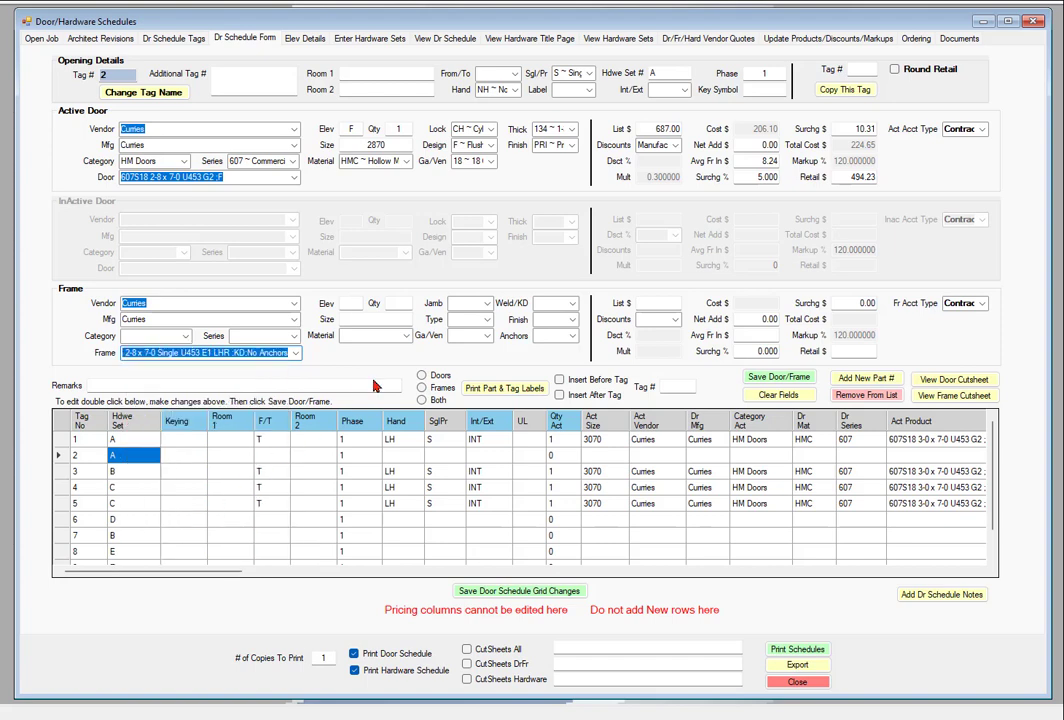
Step: Set tag 2's opening to F ~ From and LHR ~ Left Hand Reverse, and its frame to elevation A and KD ~ Knock Down
click(514, 90)
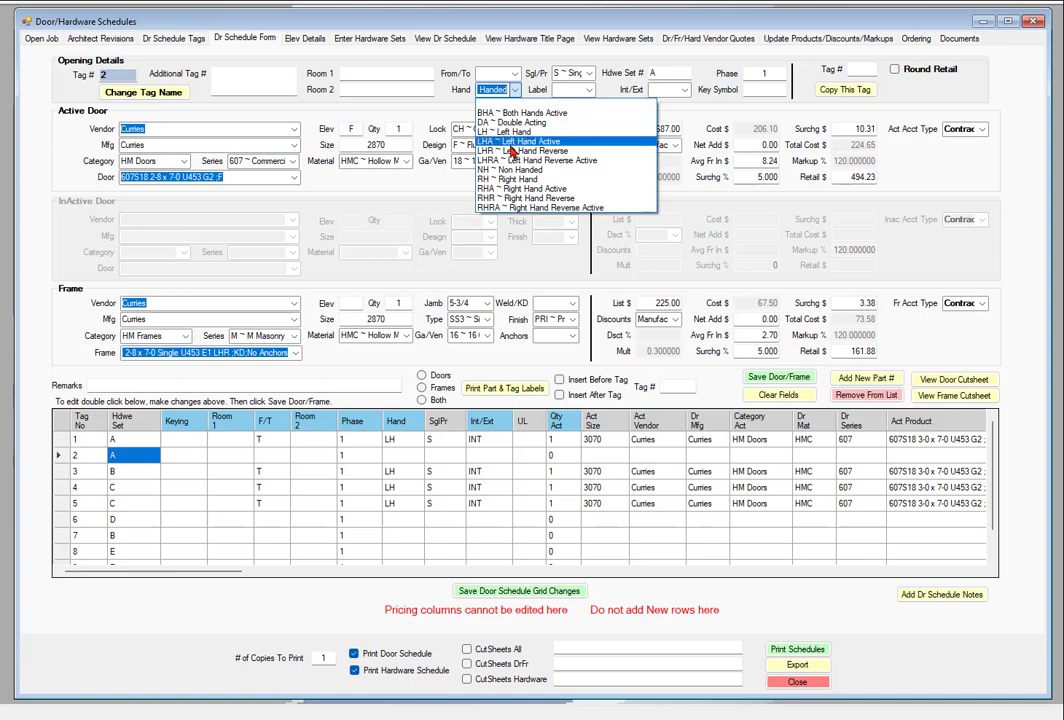
click(515, 151)
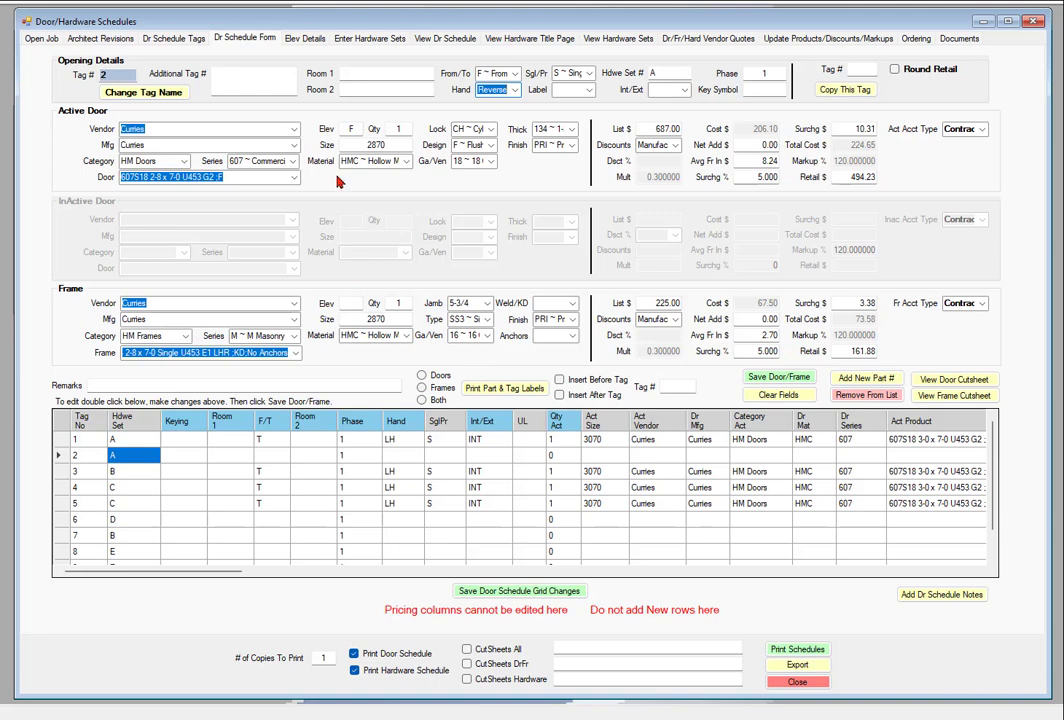
click(350, 304)
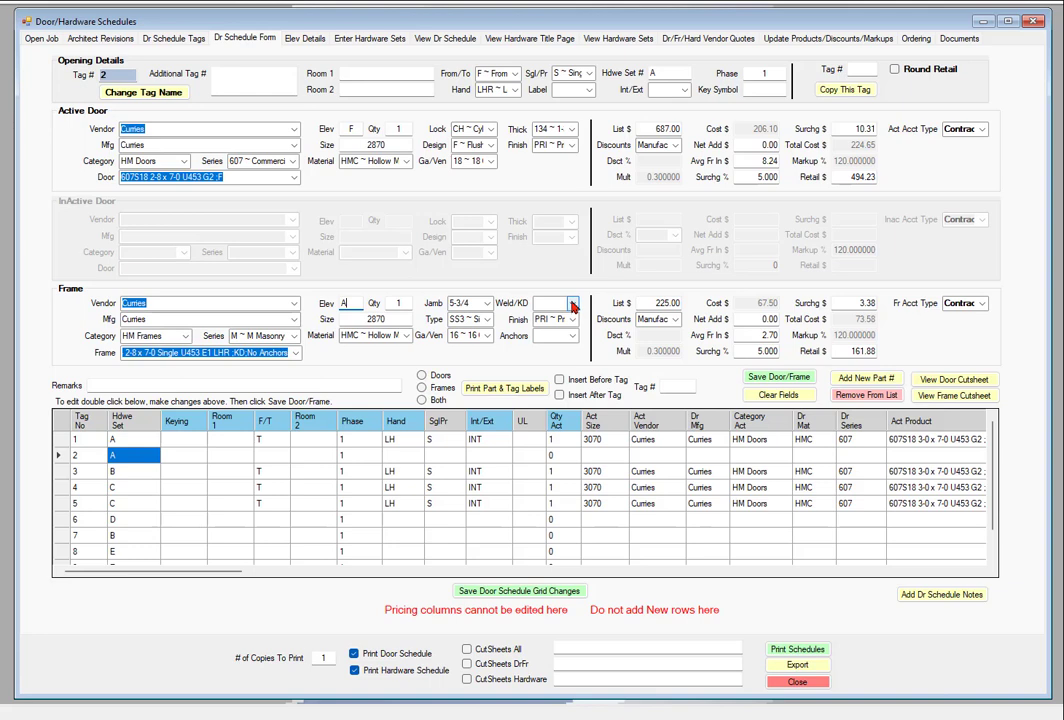
click(572, 304)
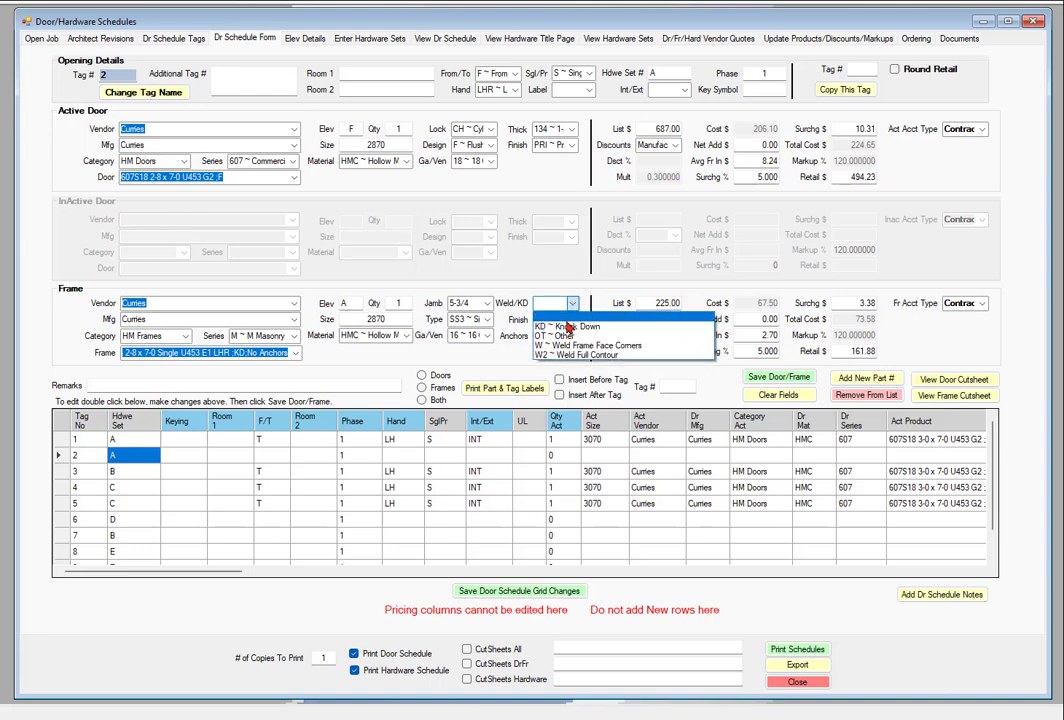
click(568, 327)
click(572, 304)
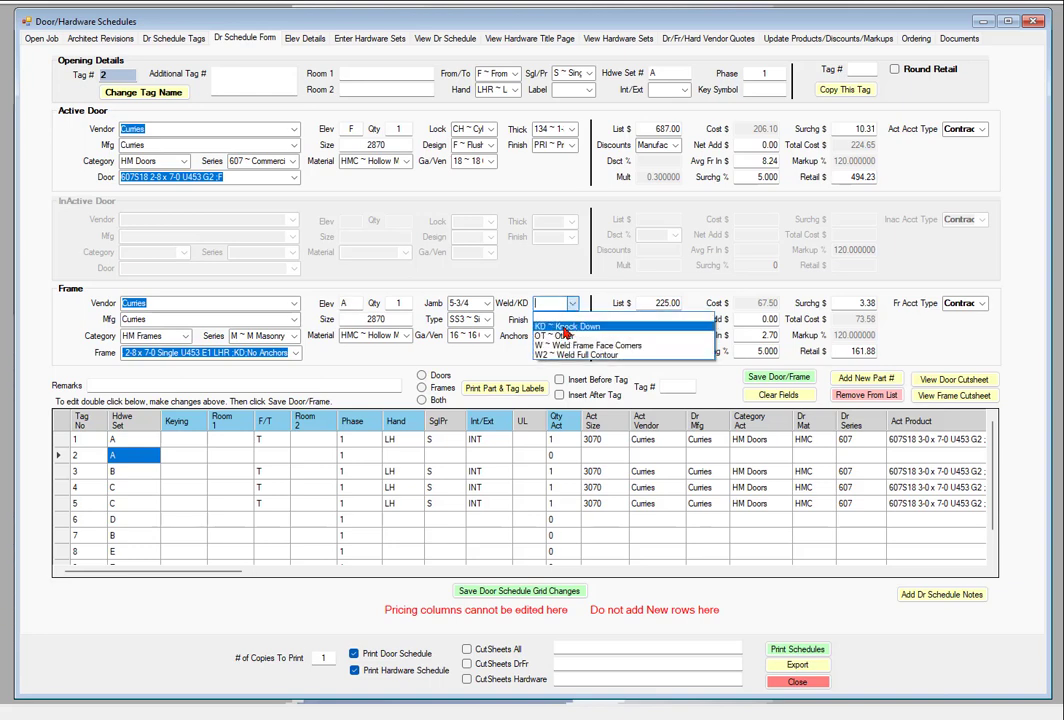
click(567, 330)
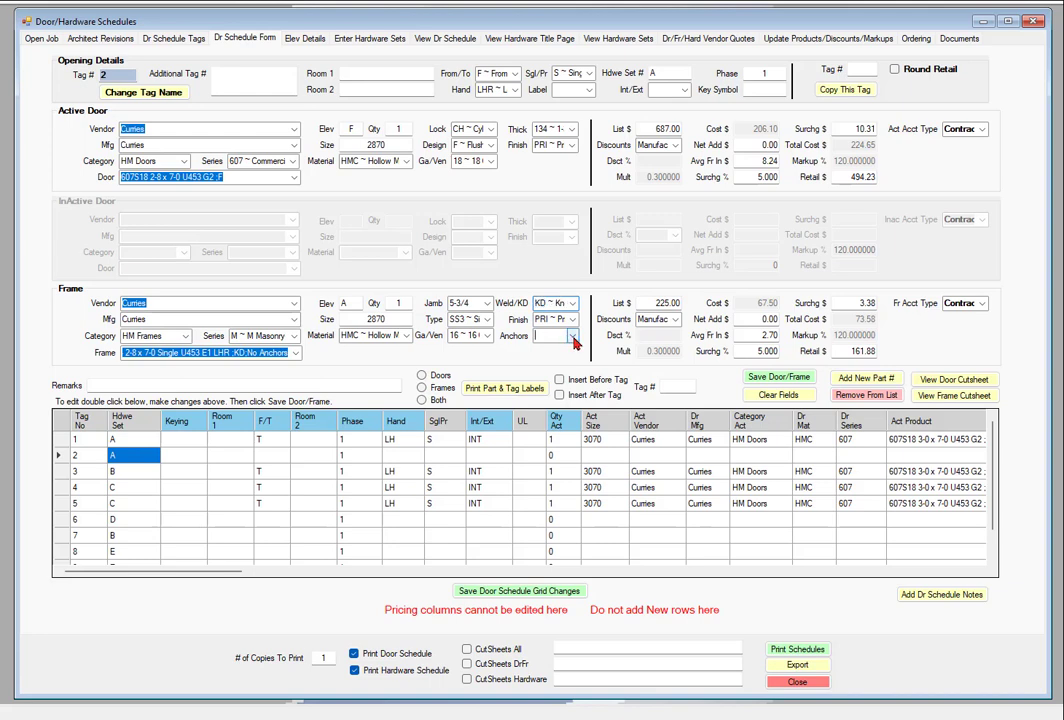
Step: Set the frame's anchors to MT ~ Masonry Tee and save tag 2's door and frame
click(572, 336)
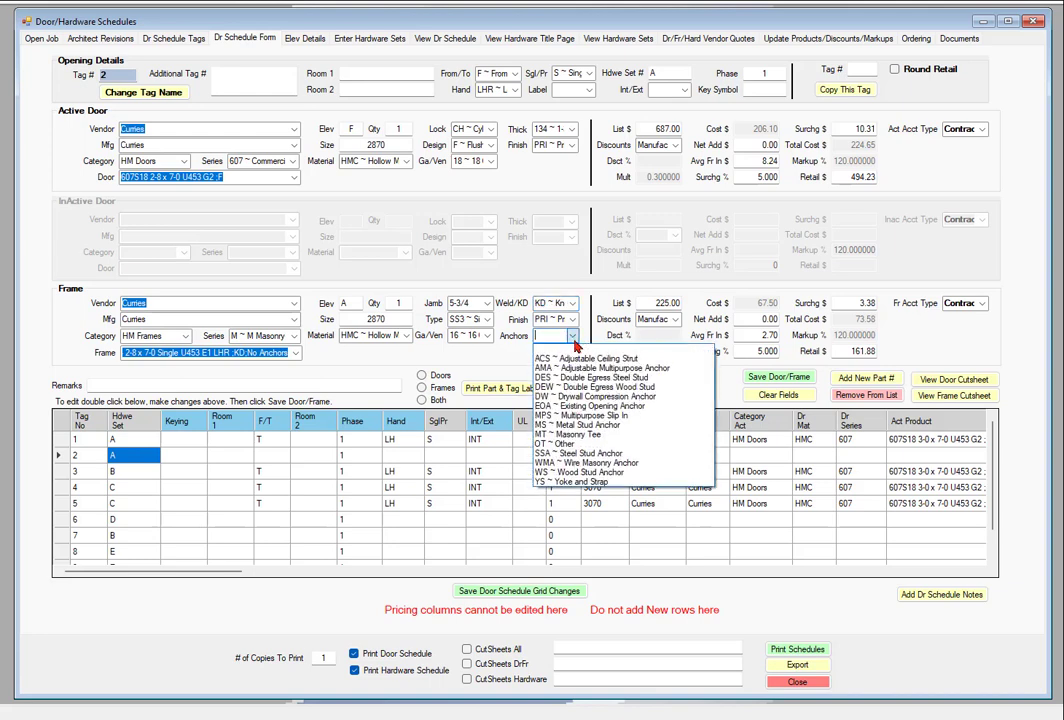
click(571, 428)
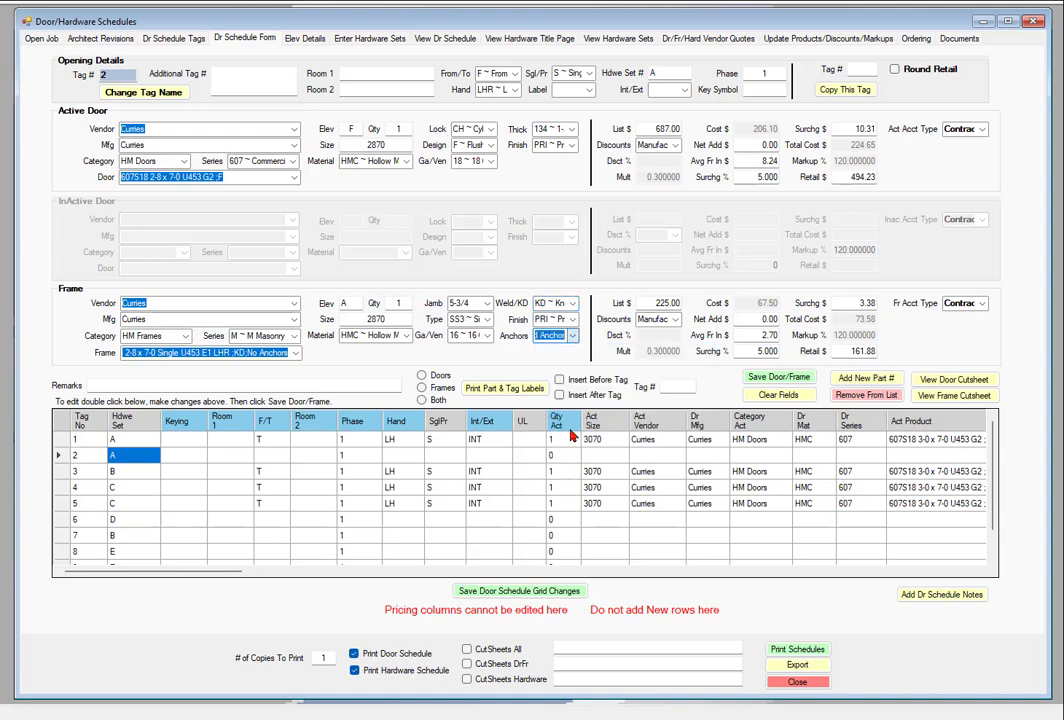
click(572, 336)
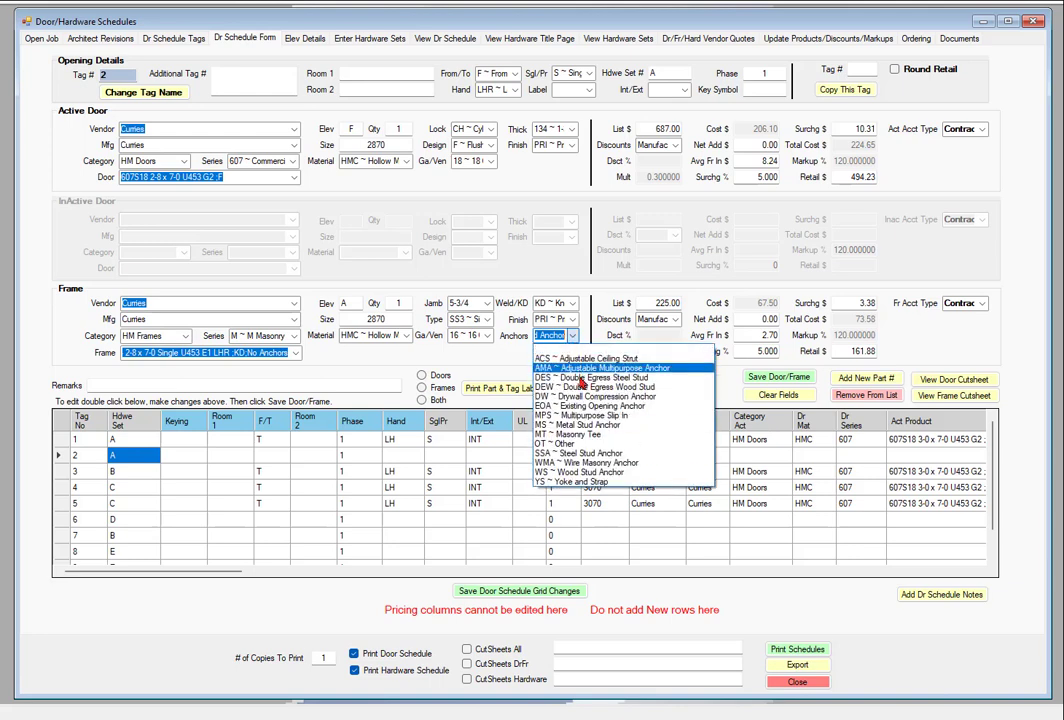
click(566, 435)
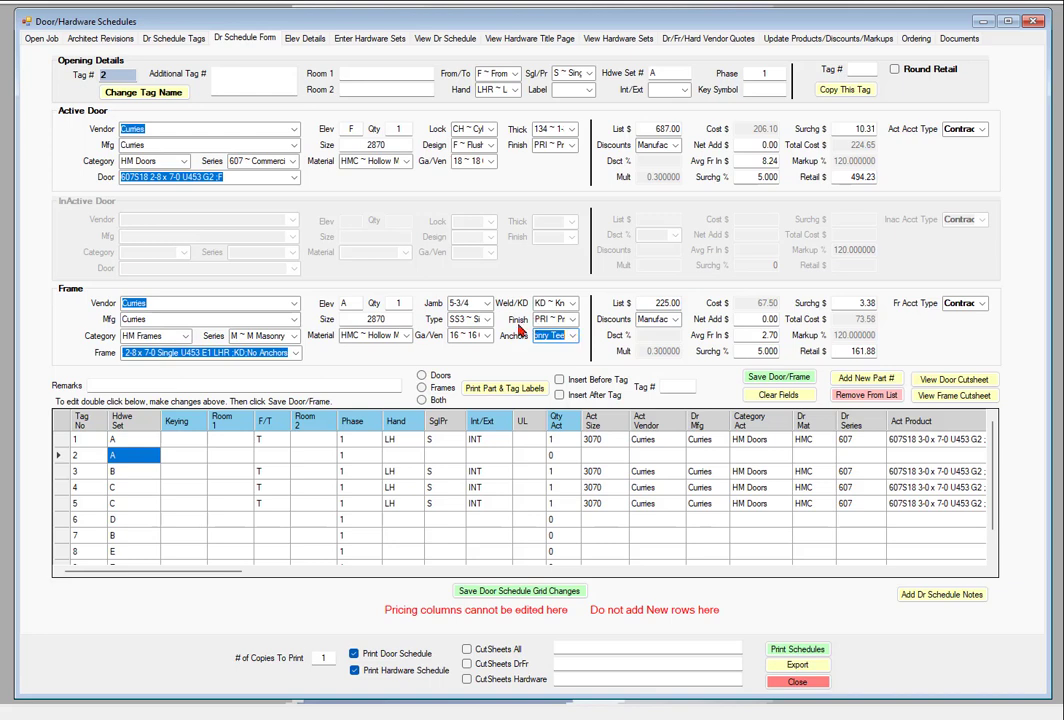
click(770, 378)
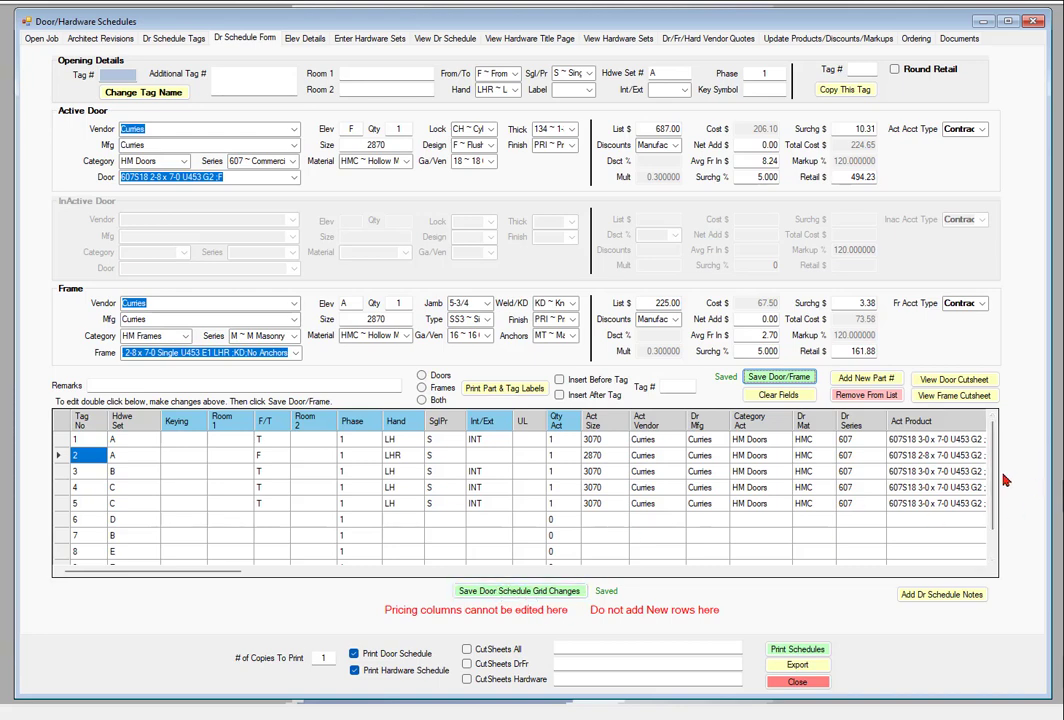
Step: Load tag 6, copy tag 2's door and frame details into it, and save the door and frame
drag(993, 463, 987, 543)
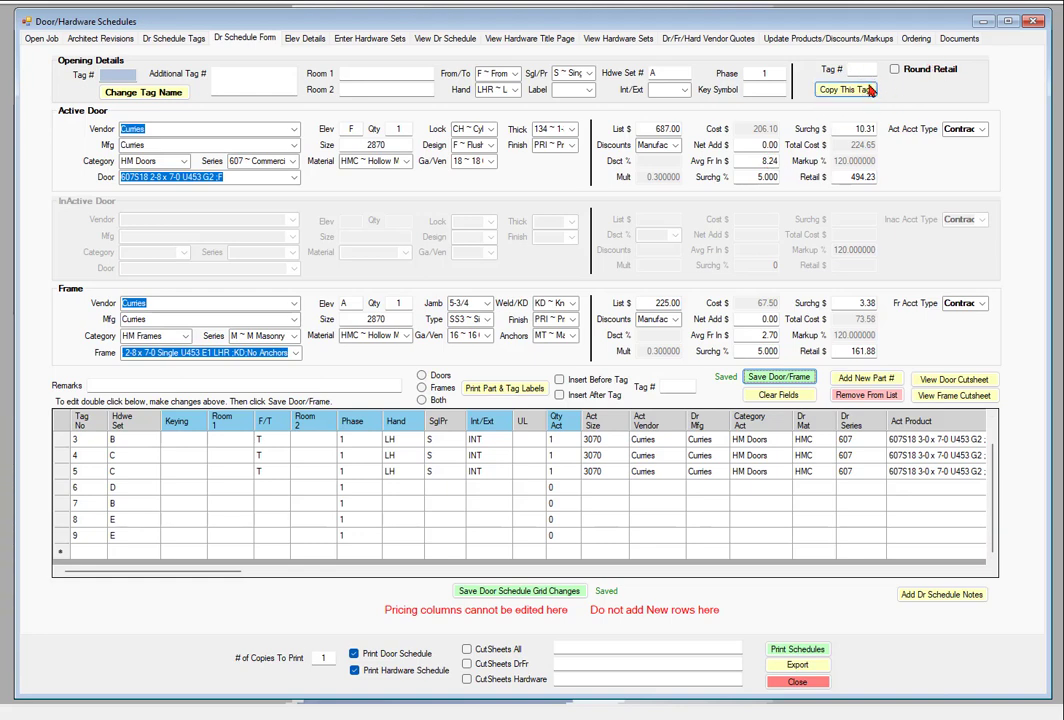
double_click(130, 490)
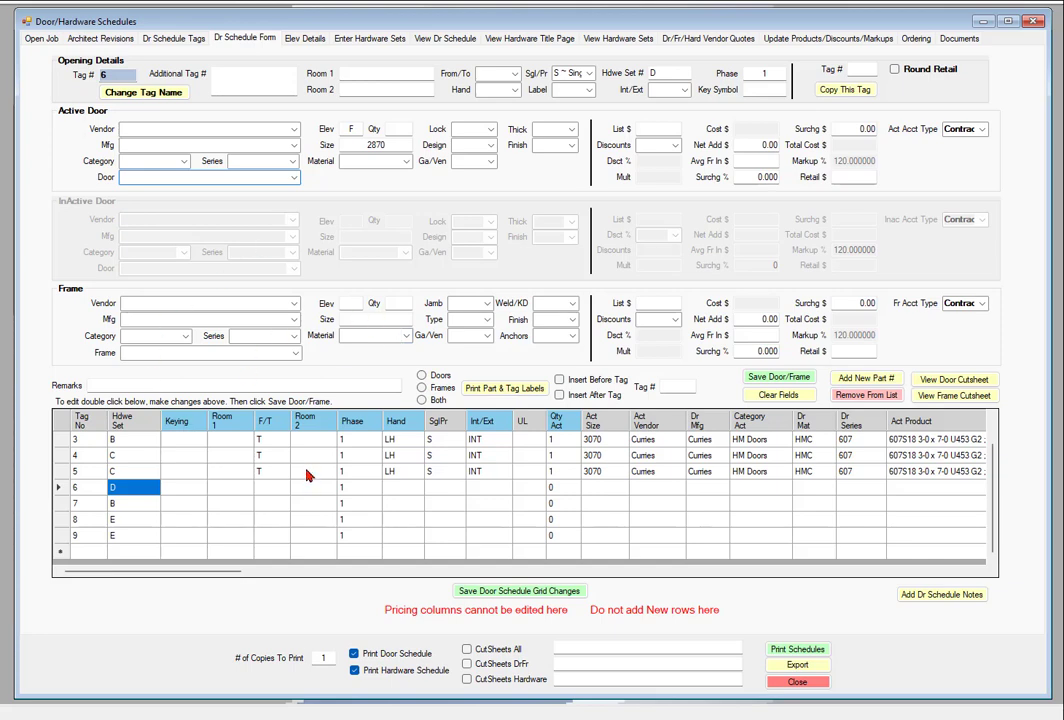
scroll(308, 476, up, 1)
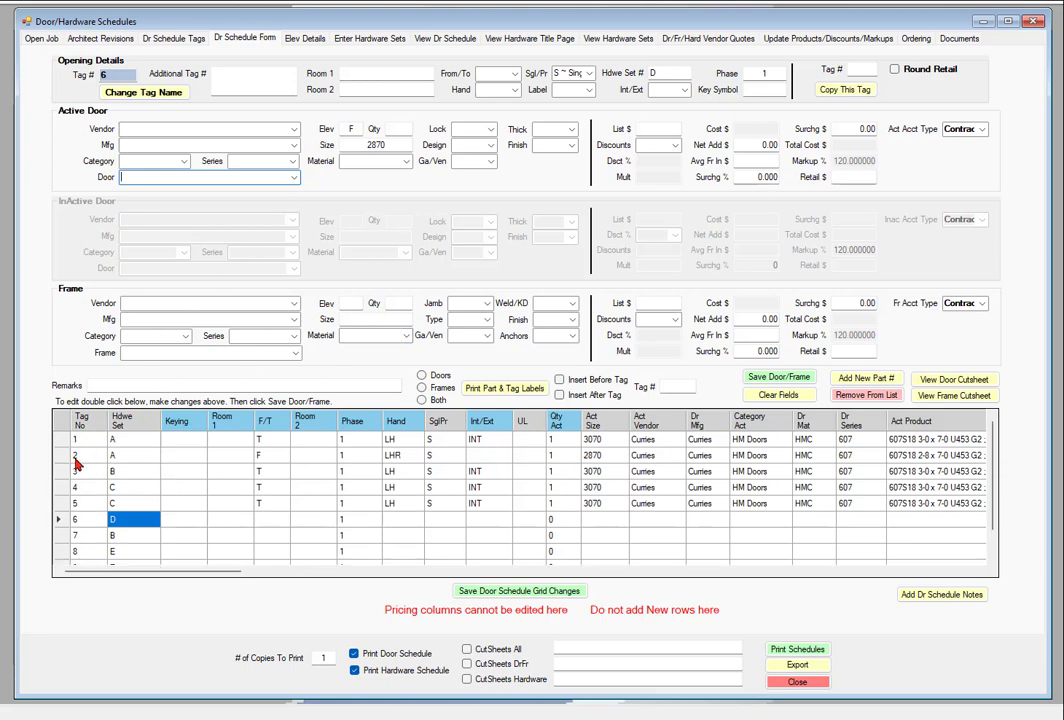
click(865, 68)
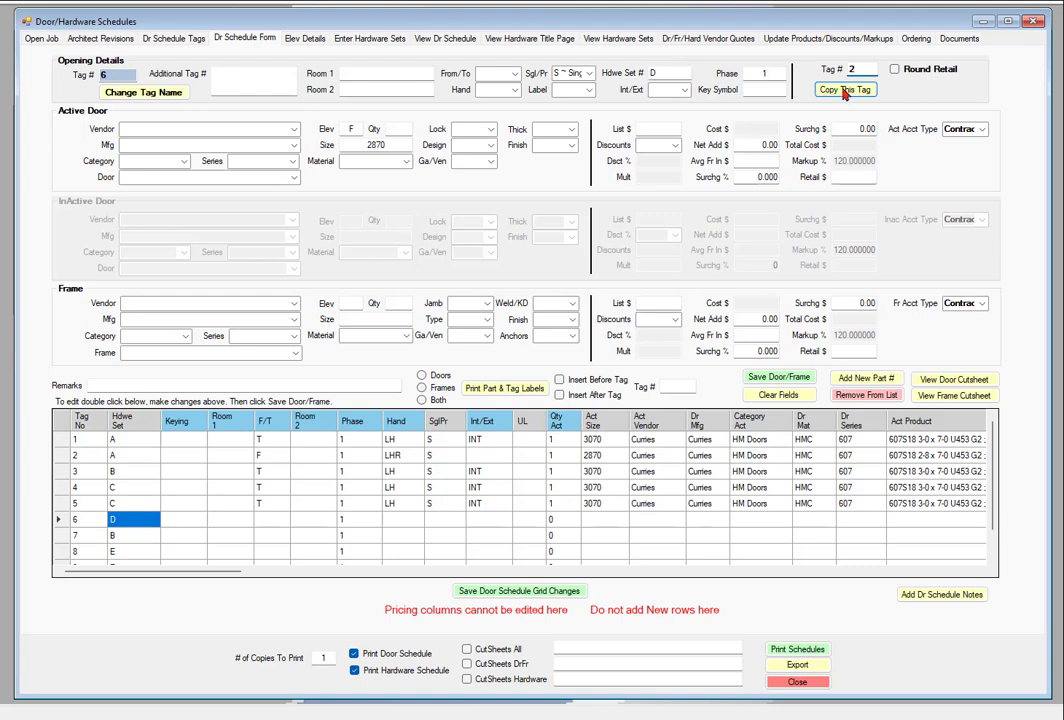
click(843, 92)
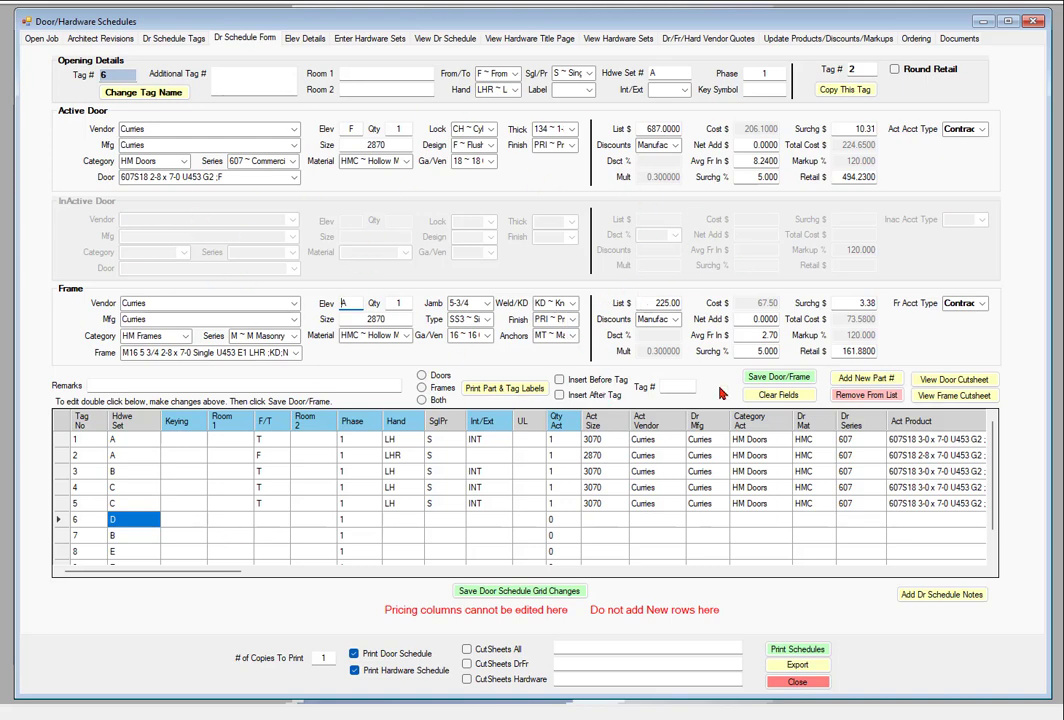
click(781, 379)
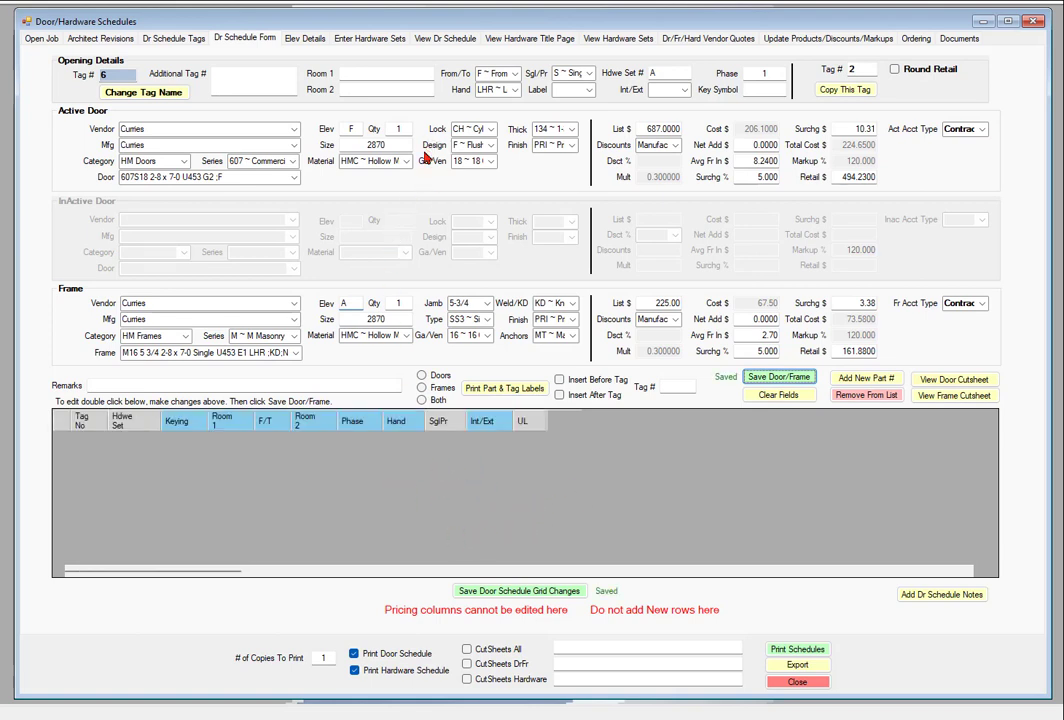
click(400, 130)
text(1)
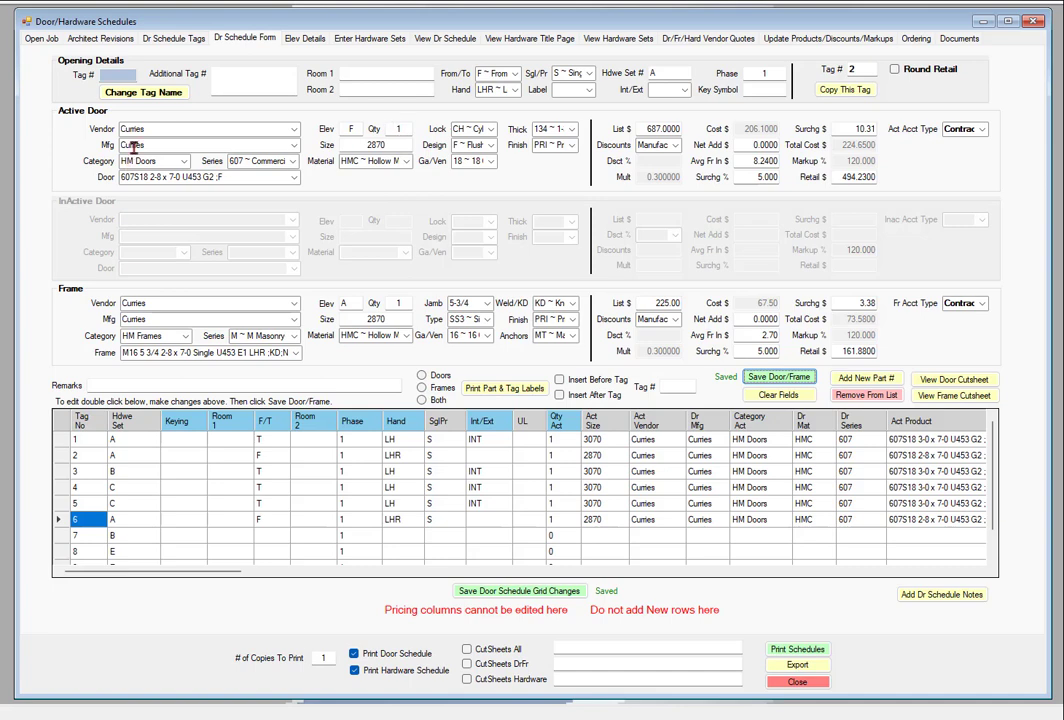
click(401, 129)
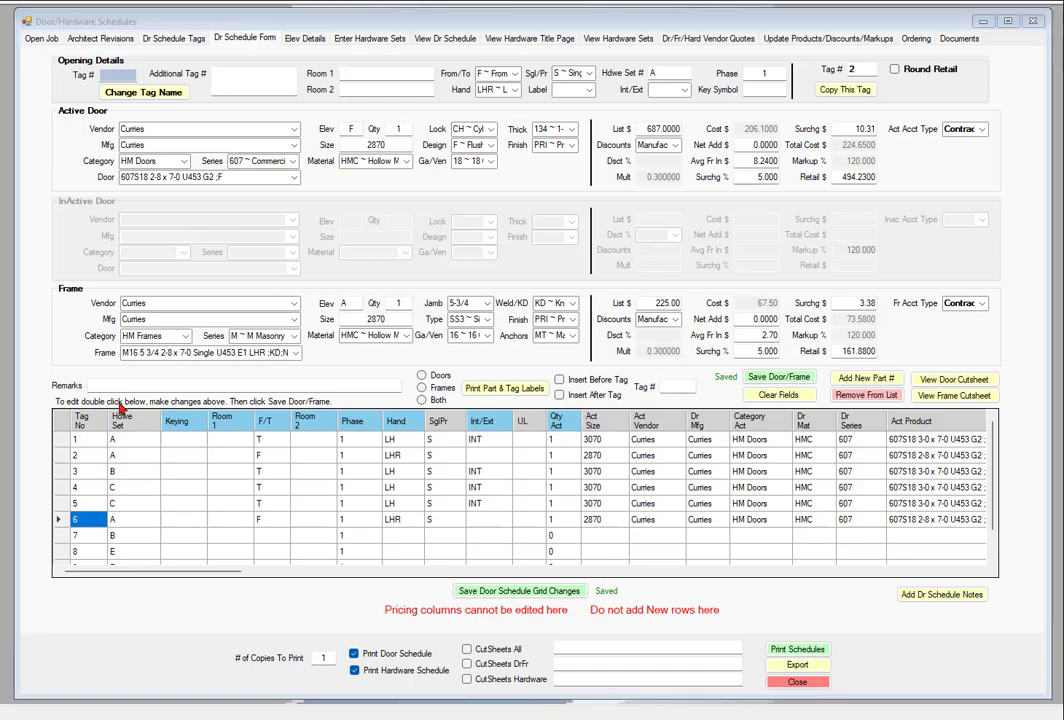
Step: Load tag 7 from the schedule and set its active door vendor to Algoma Hardwoods, Inc
scroll(198, 511, down, 1)
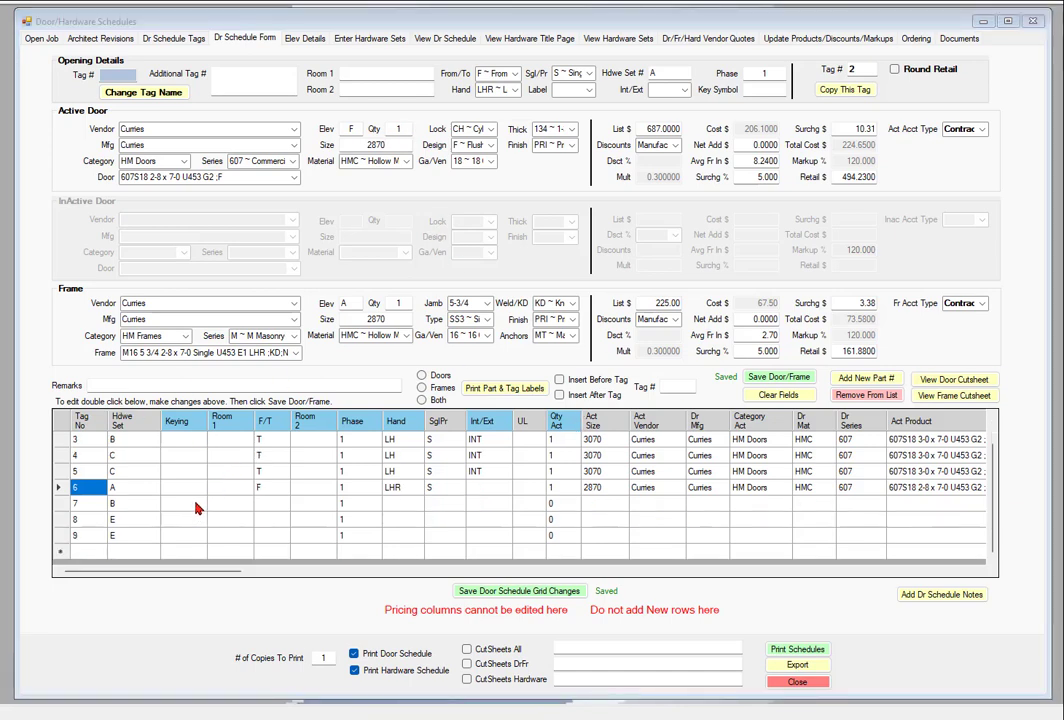
click(116, 504)
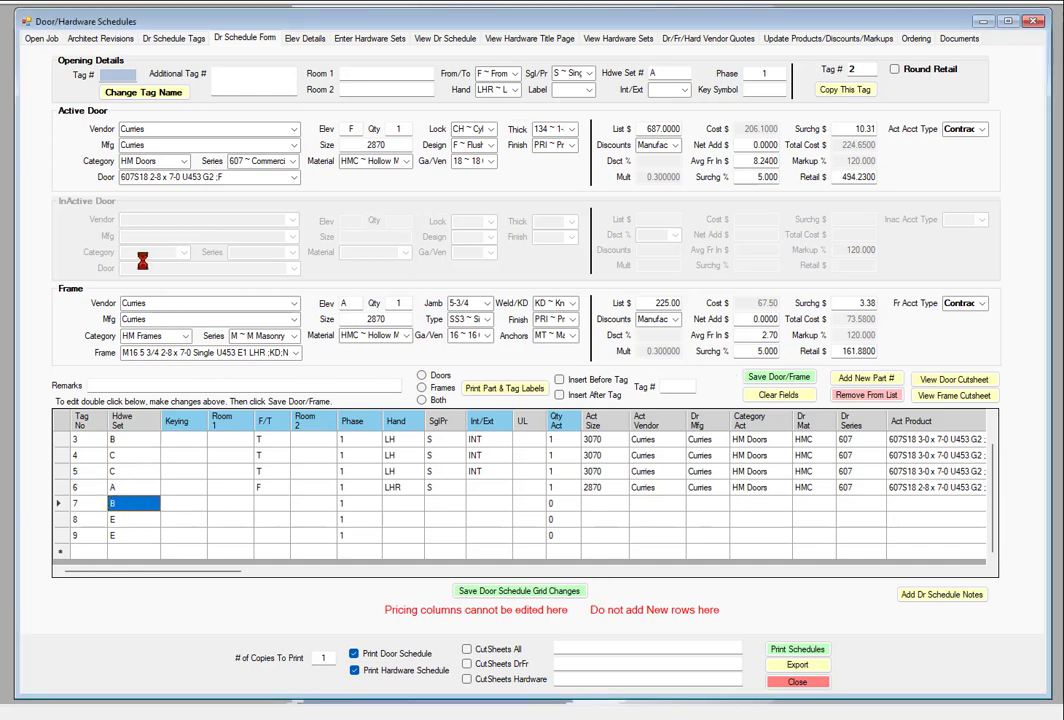
click(167, 127)
text(algoma Hardwoods, Inc.)
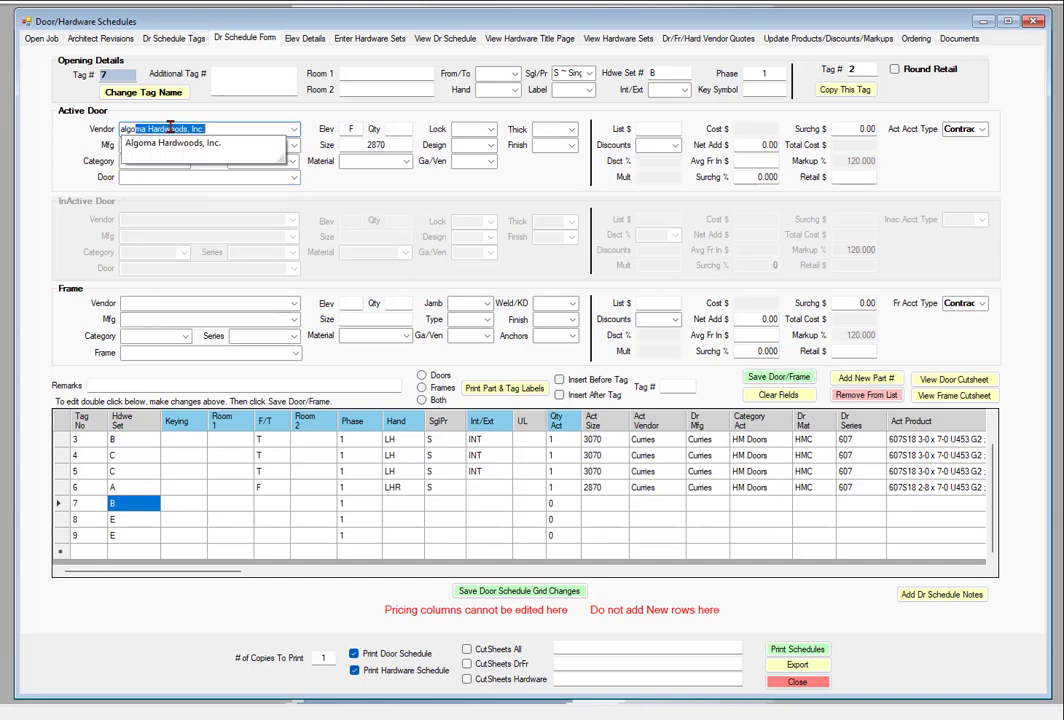
key(Return)
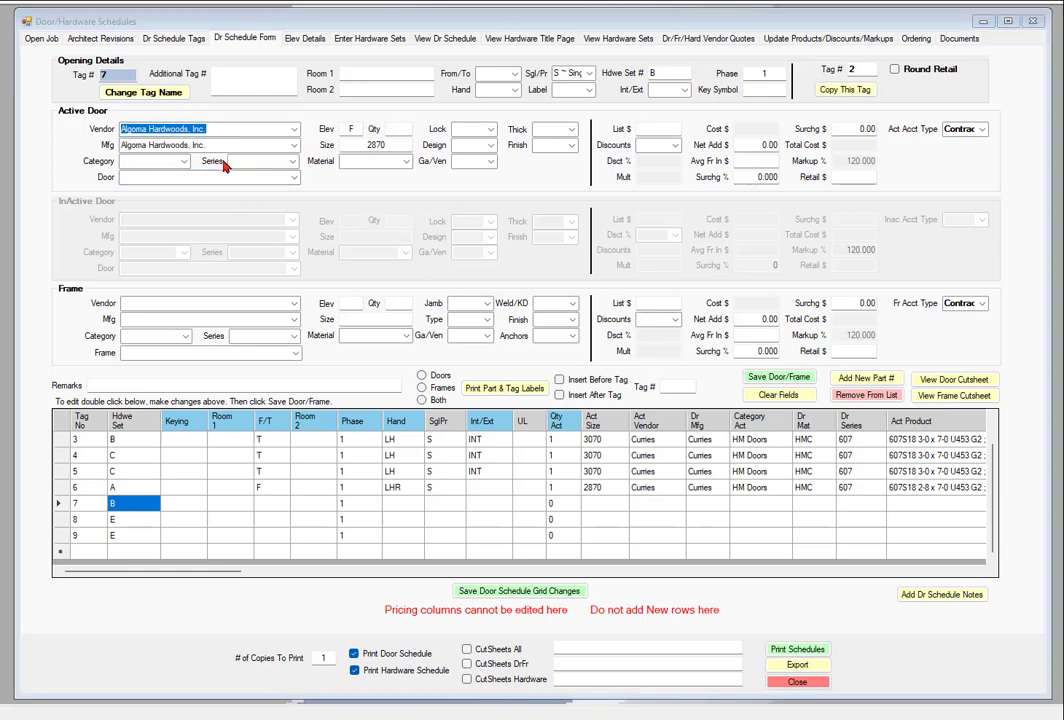
click(295, 179)
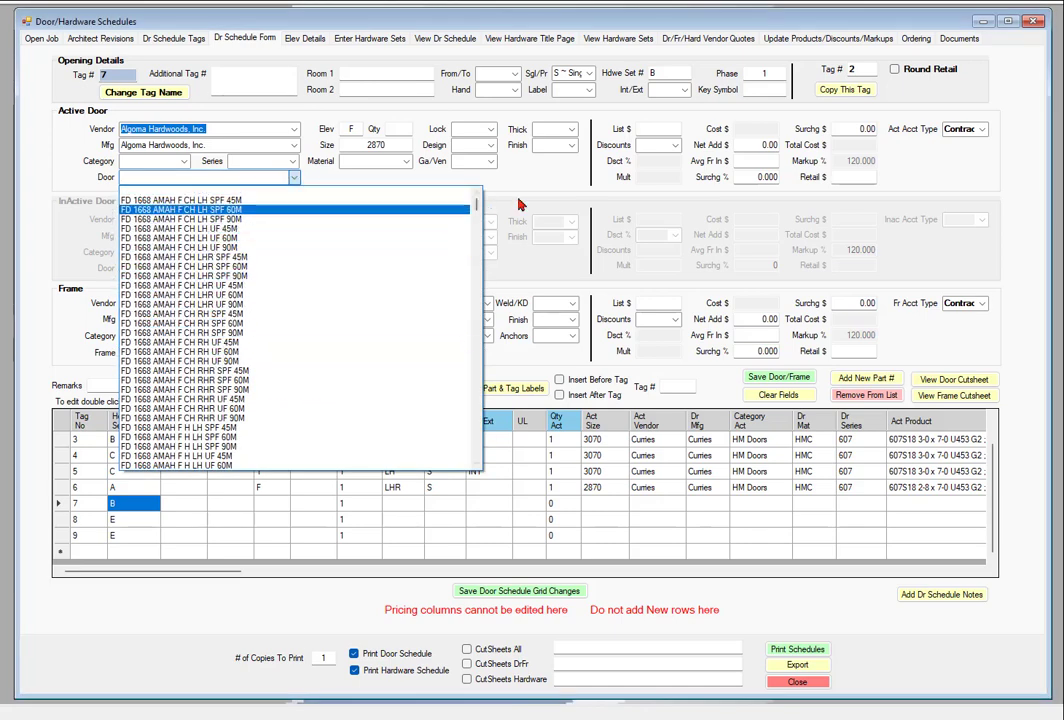
scroll(476, 207, down, 10)
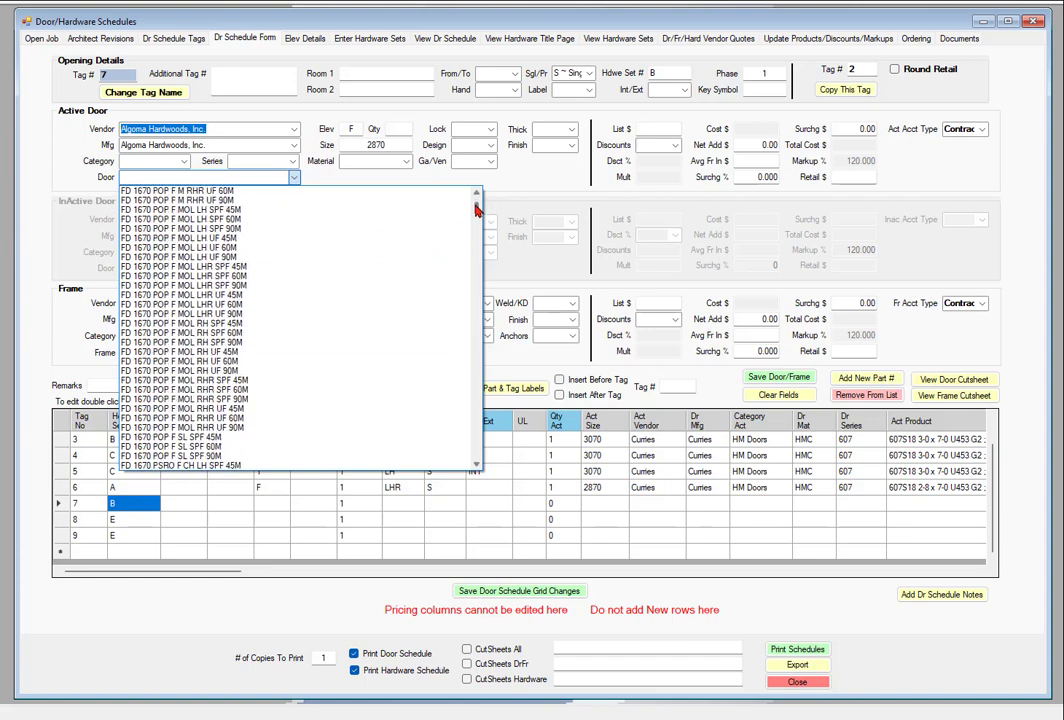
scroll(476, 207, down, 10)
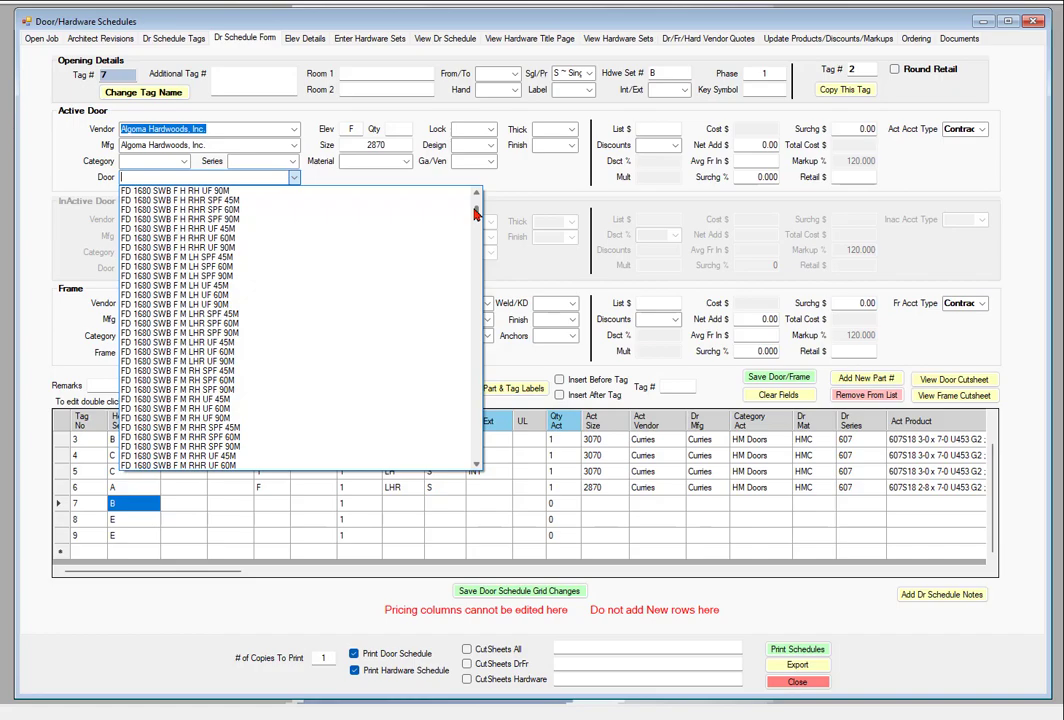
drag(476, 213, 501, 152)
click(516, 185)
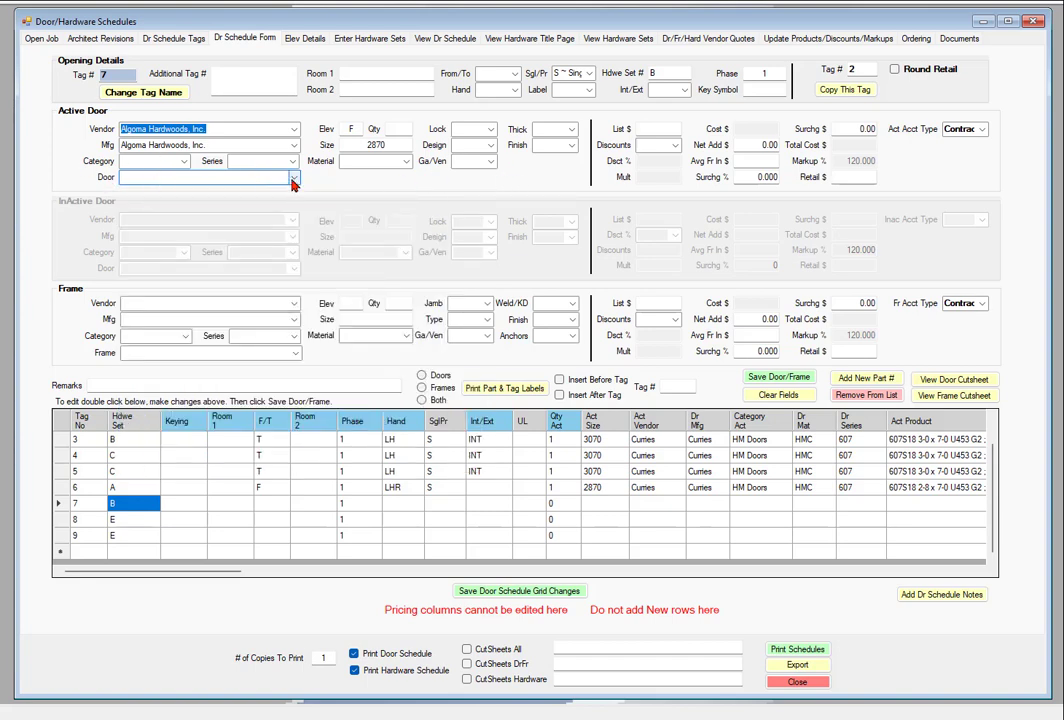
Step: Set the active door's category for tag 7 to Wood Doors - Birch Rotary Natural
click(183, 162)
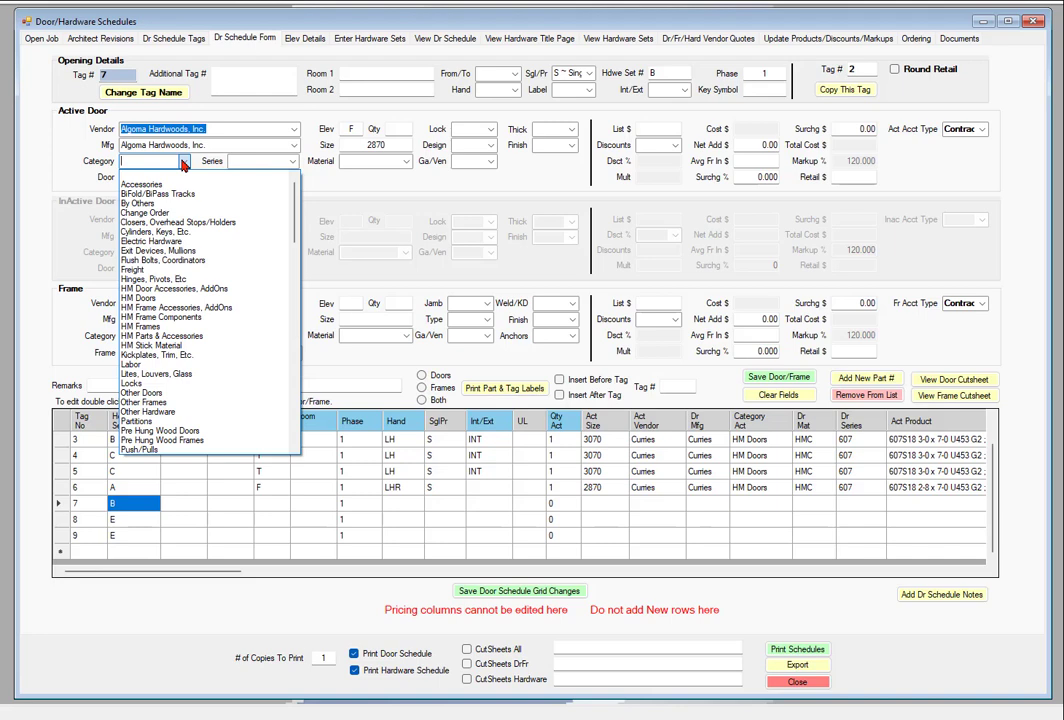
scroll(170, 310, down, 7)
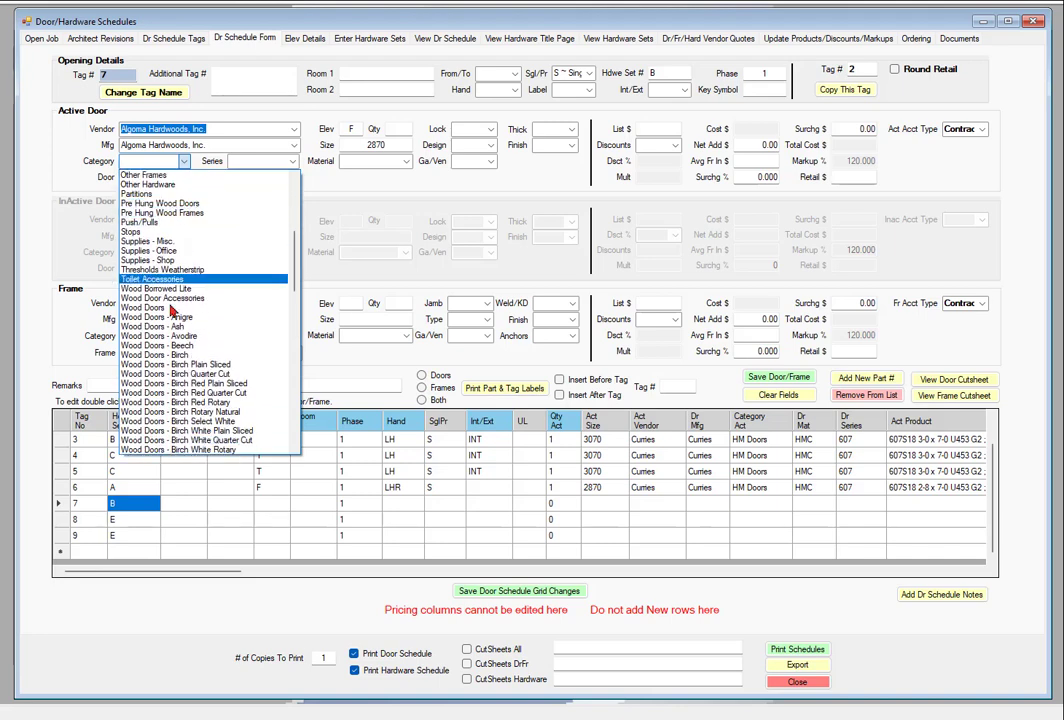
click(200, 414)
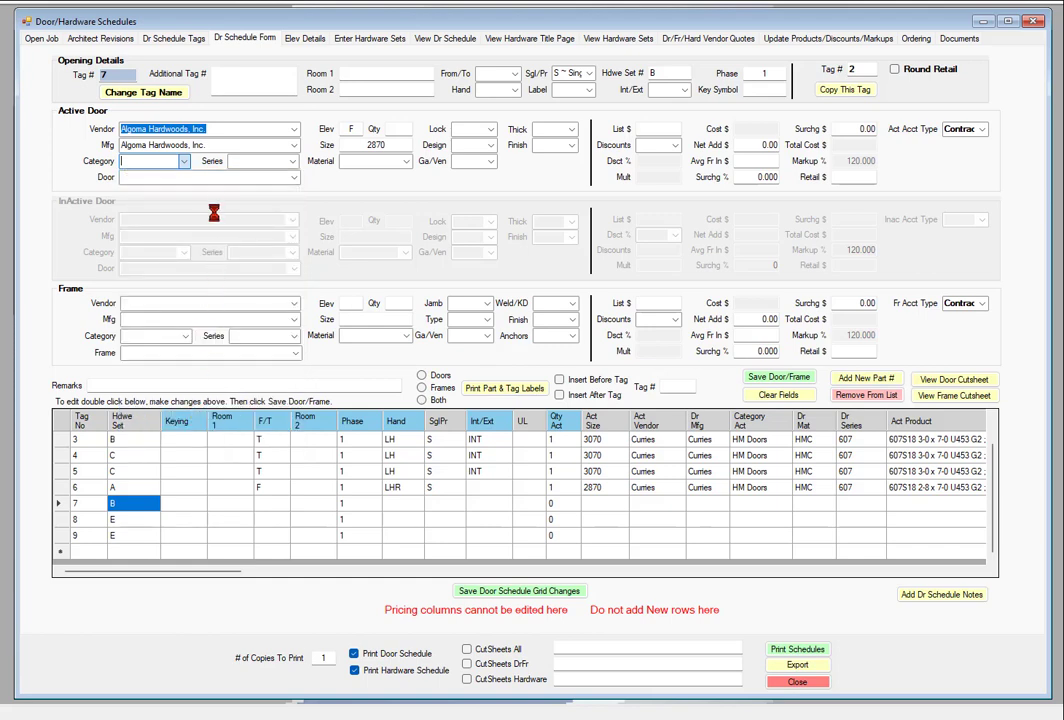
click(294, 177)
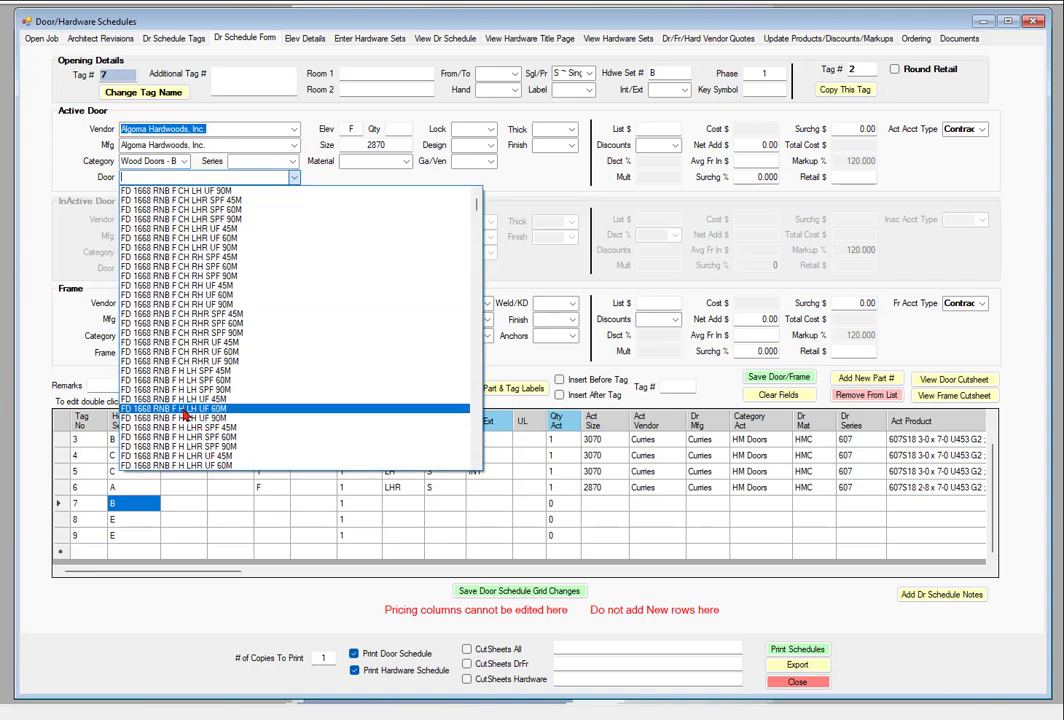
scroll(177, 395, down, 10)
scroll(268, 249, down, 12)
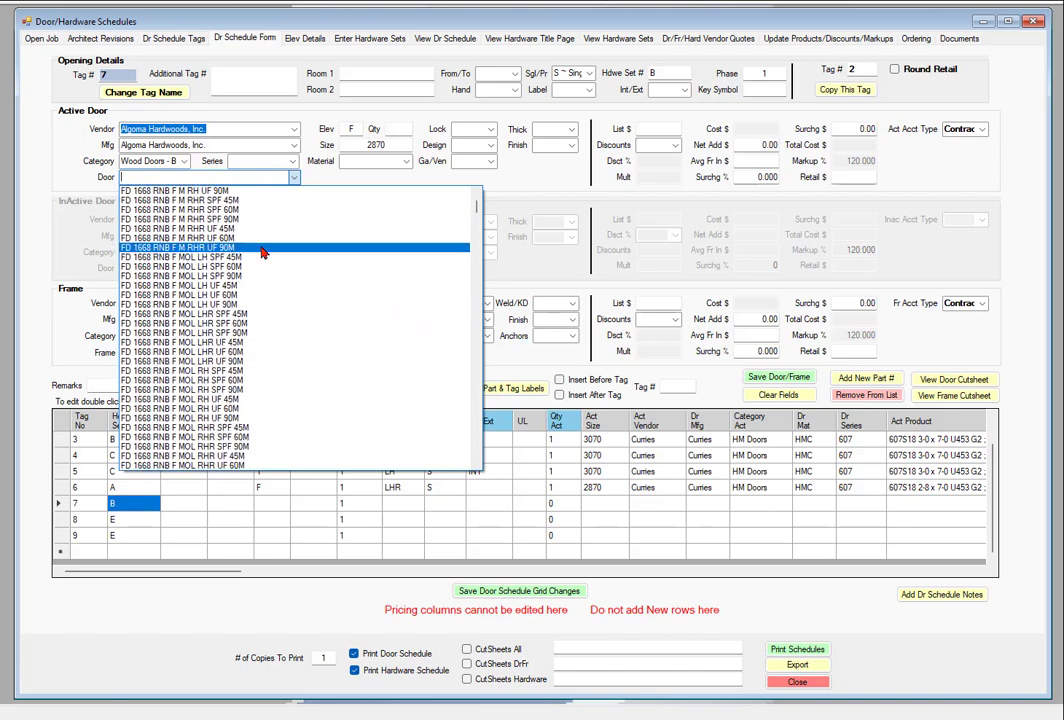
drag(477, 212, 490, 295)
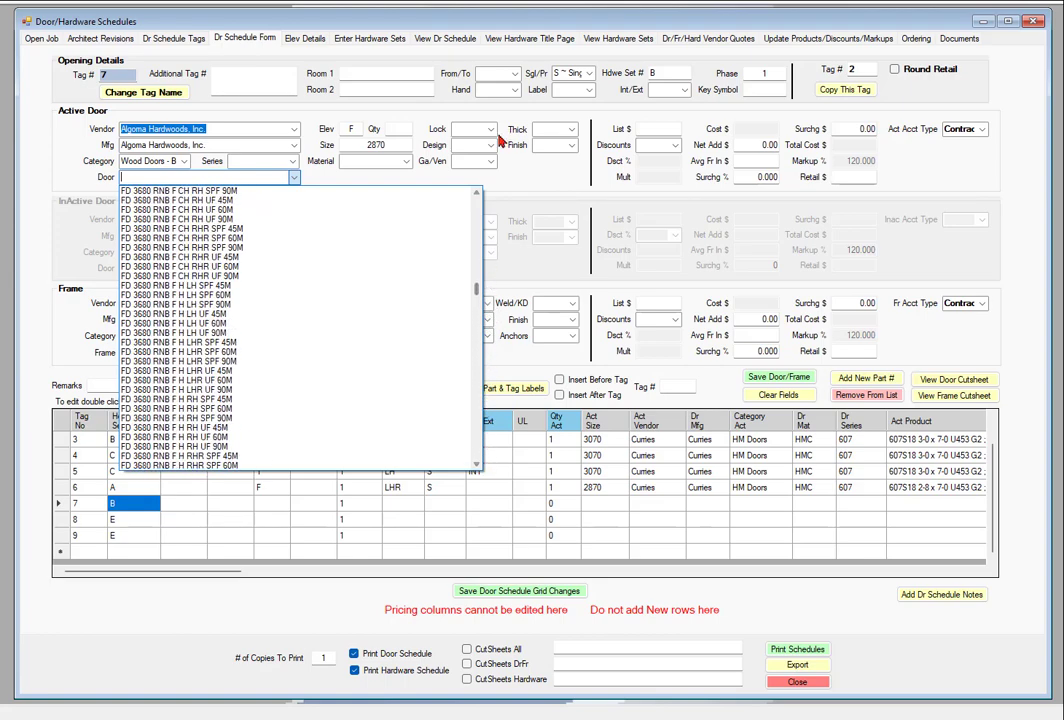
click(305, 165)
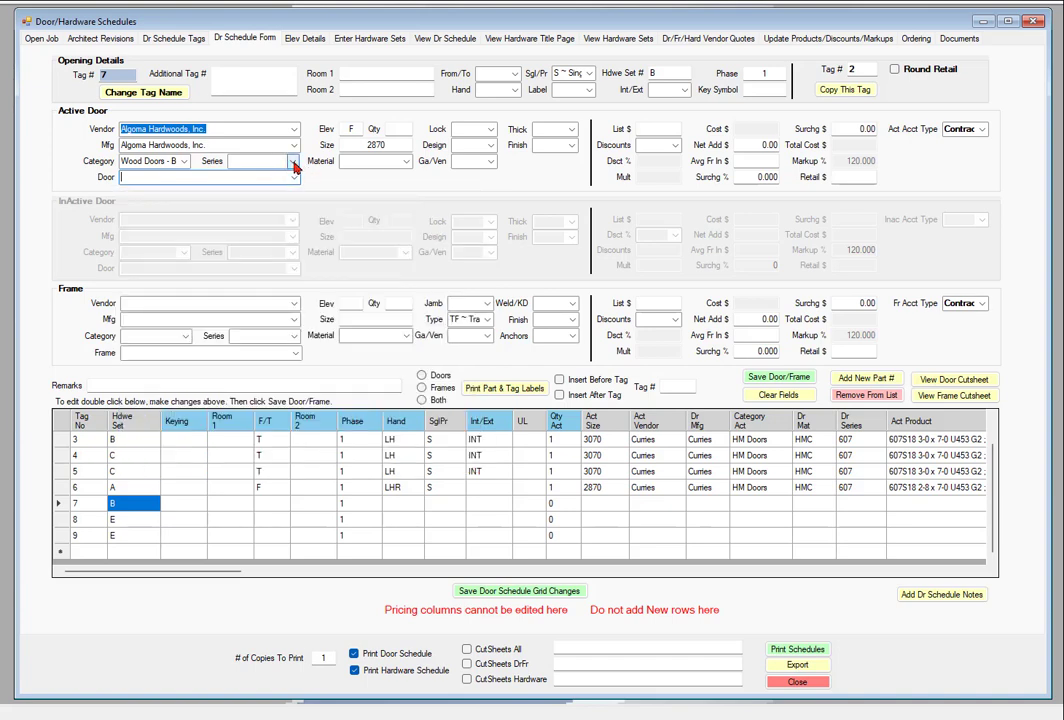
Step: Set the active door's series to PC5 ~ 5 Ply Particle Core and choose door PC5 3070 RNB F CH LH SPF
click(293, 161)
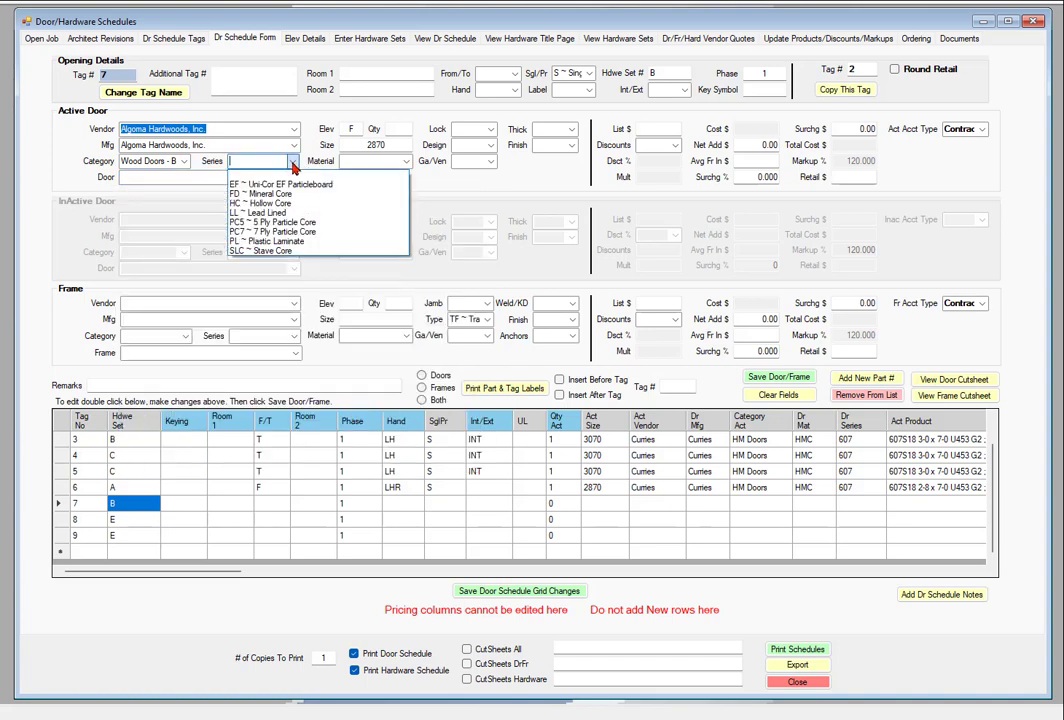
click(265, 222)
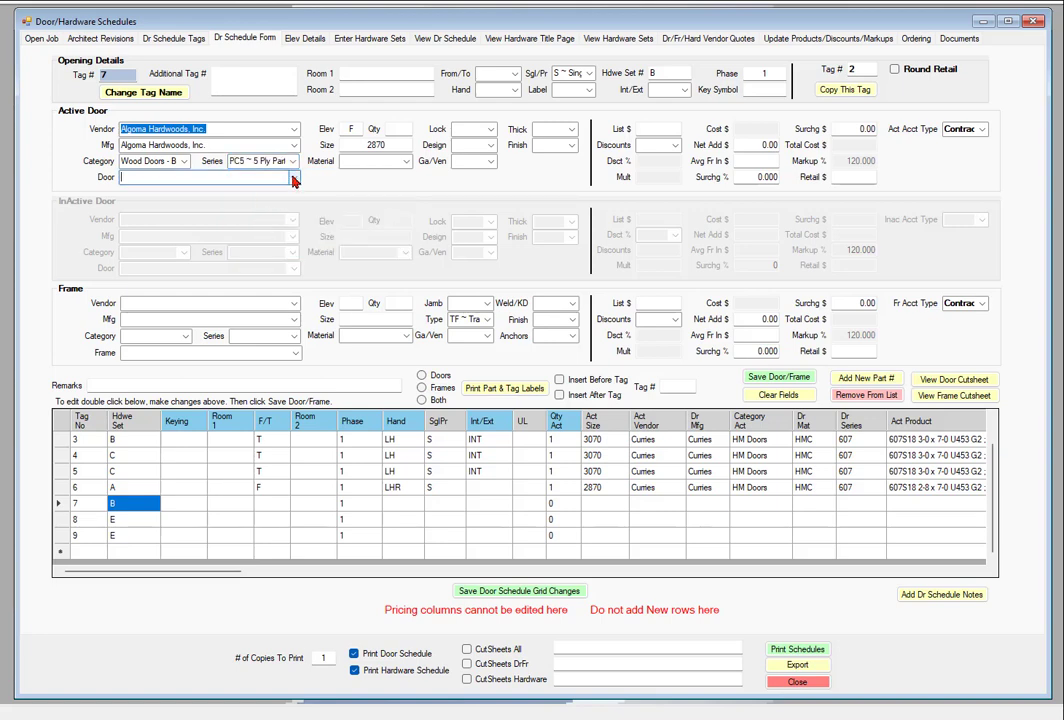
click(294, 178)
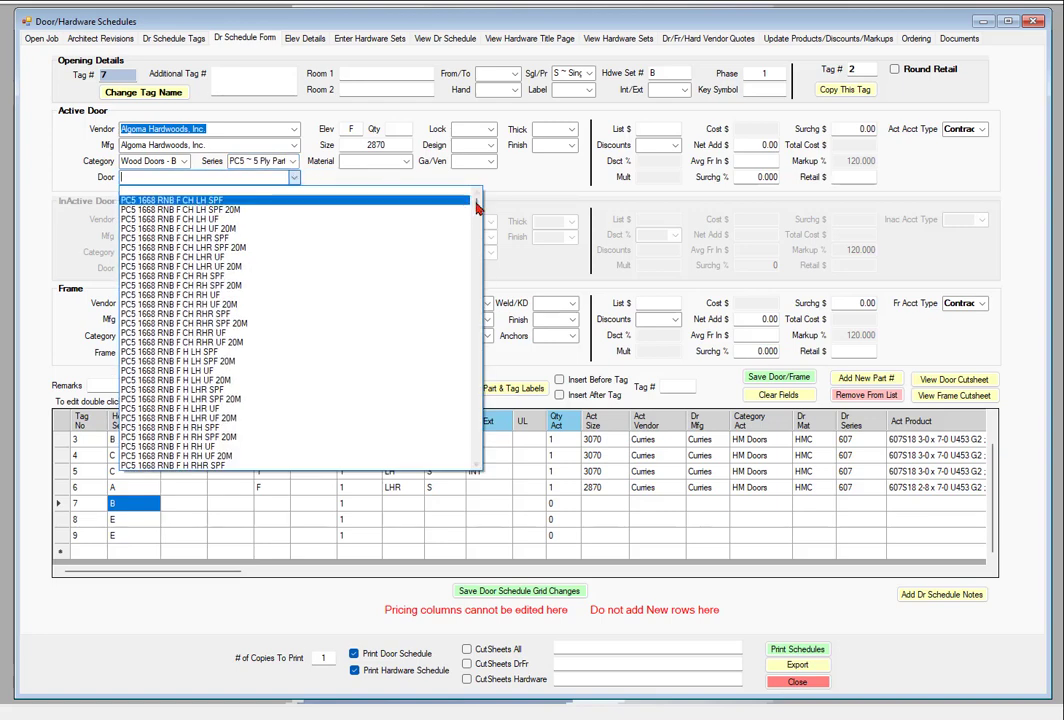
drag(476, 204, 481, 296)
scroll(486, 320, down, 20)
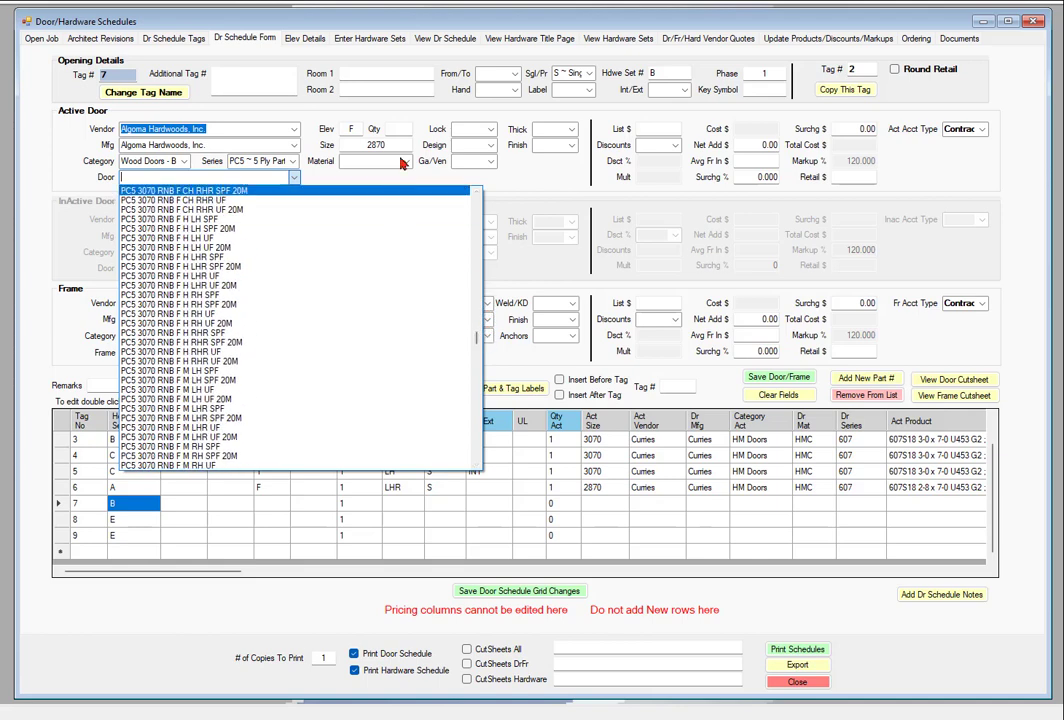
text(pc5)
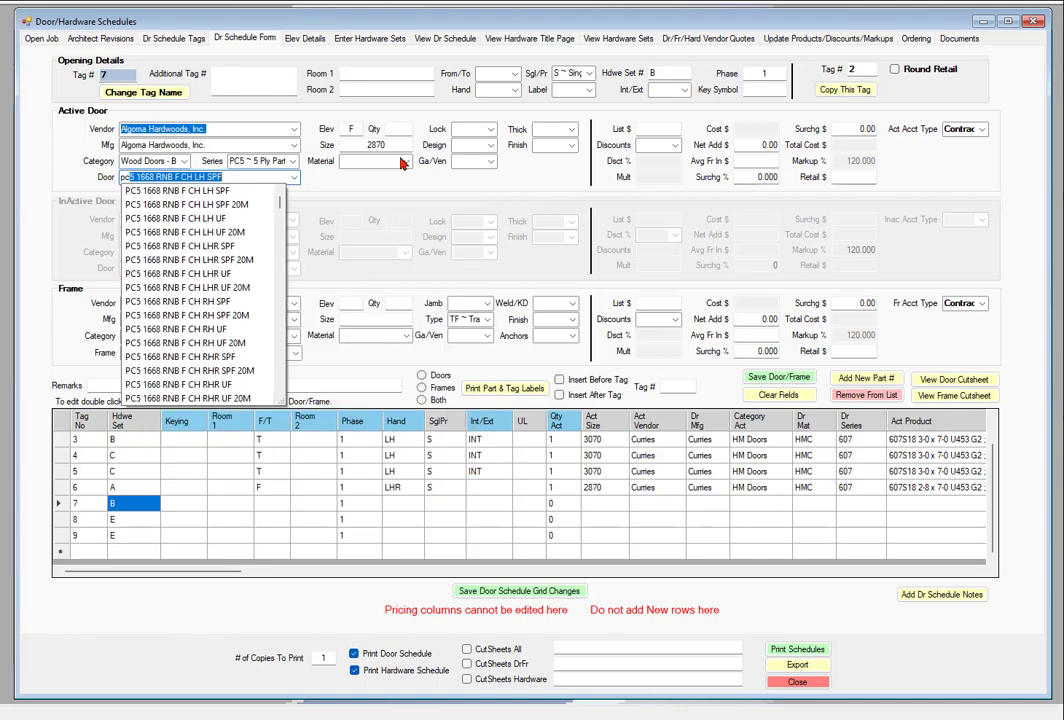
text( 30)
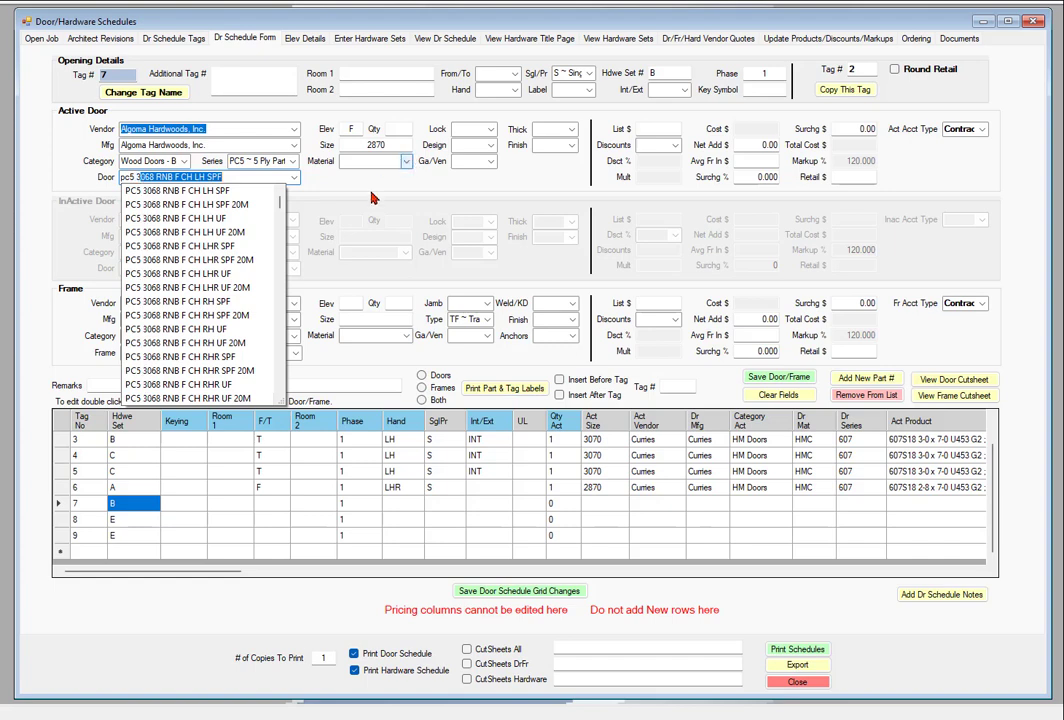
text(70)
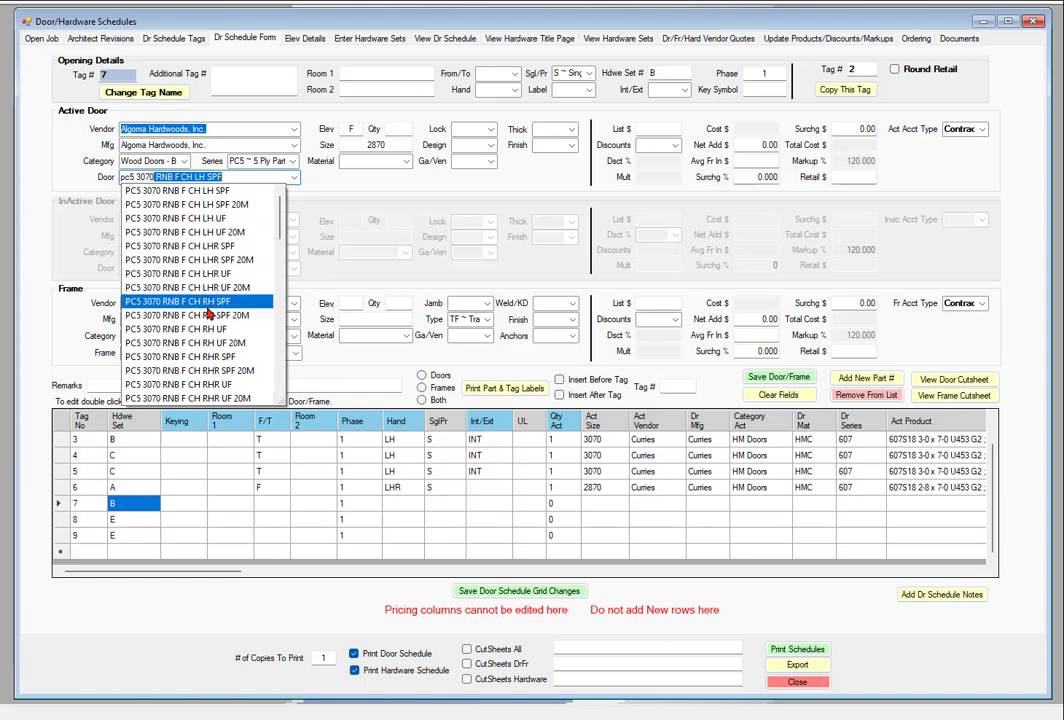
click(332, 191)
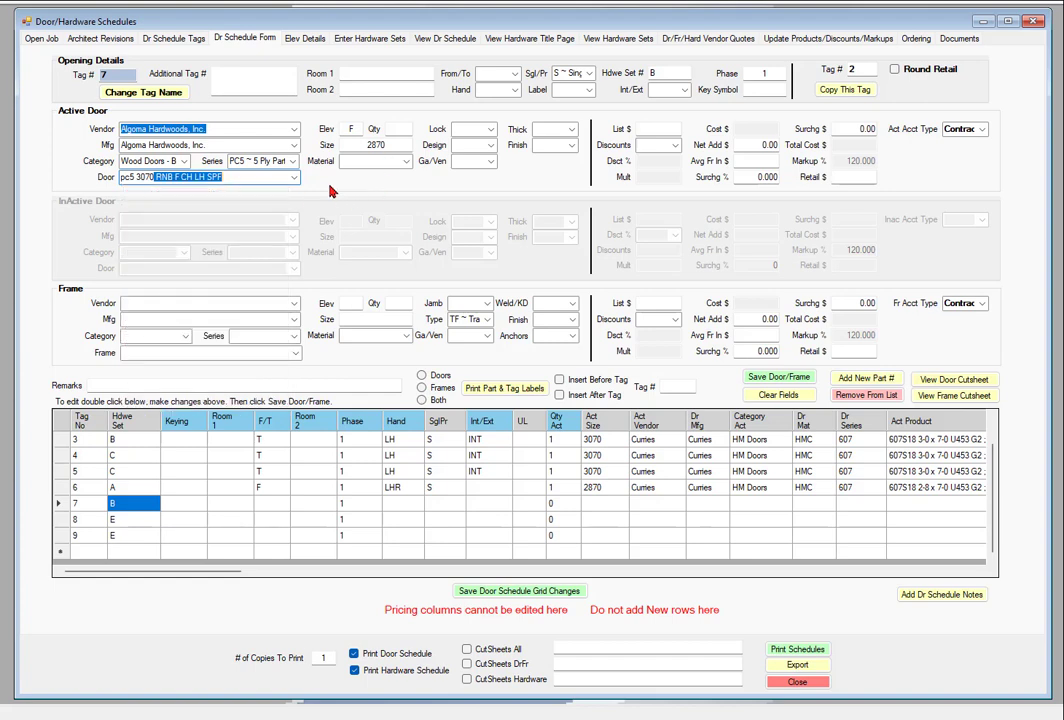
Step: Examine the product form used for adding a new part number, and dismiss it without entering anything
click(868, 379)
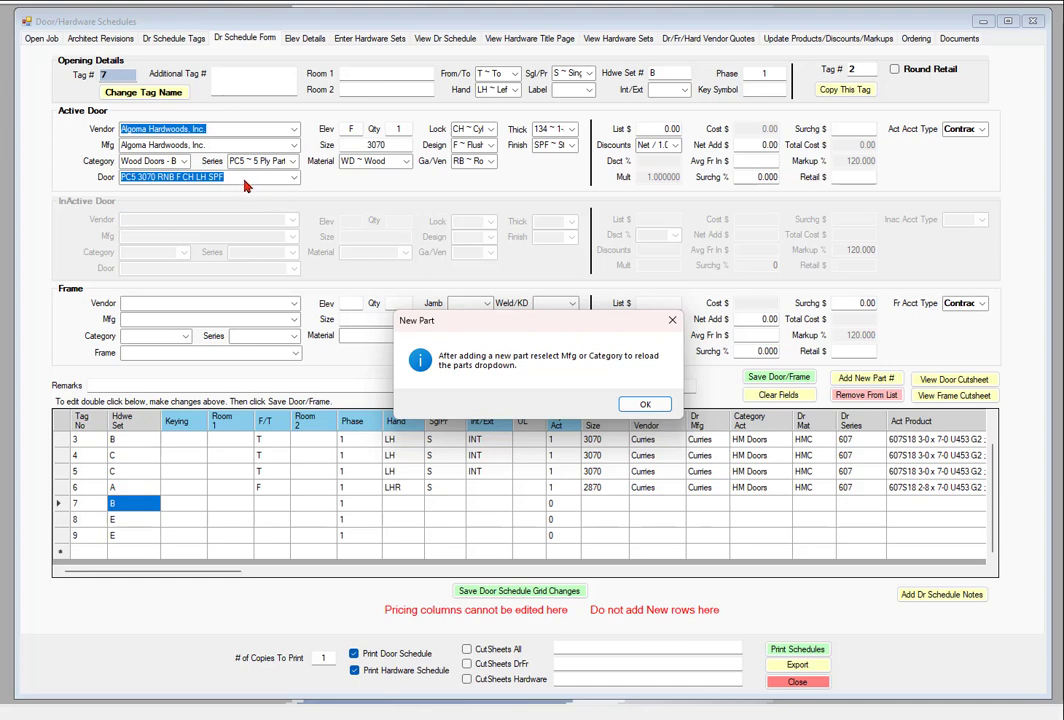
click(645, 406)
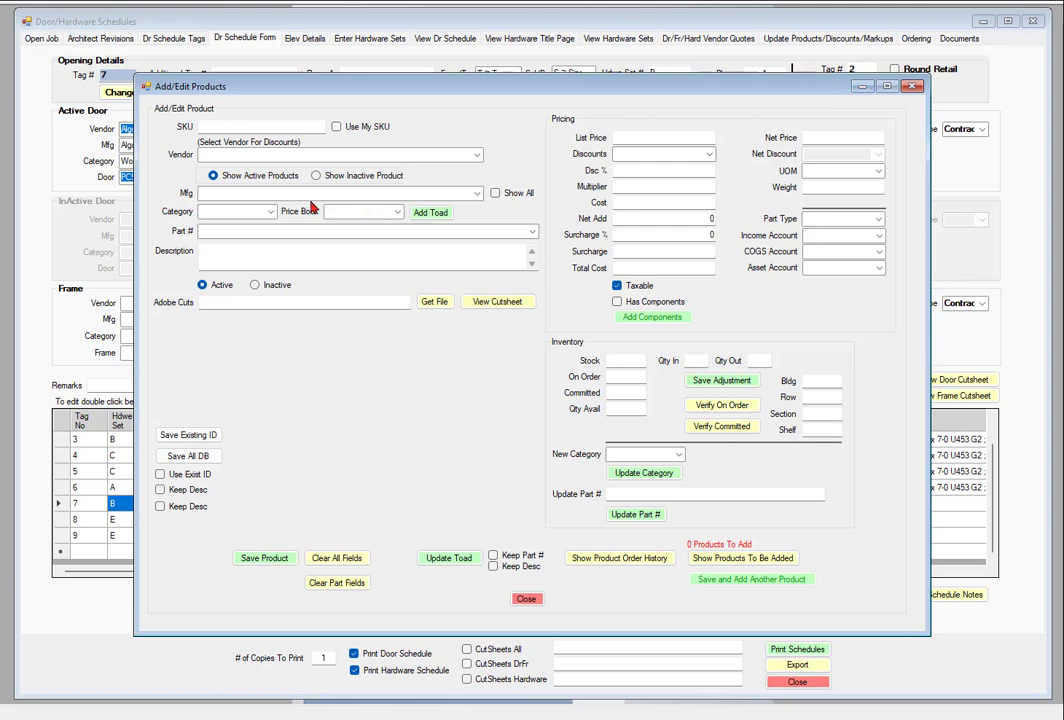
click(864, 88)
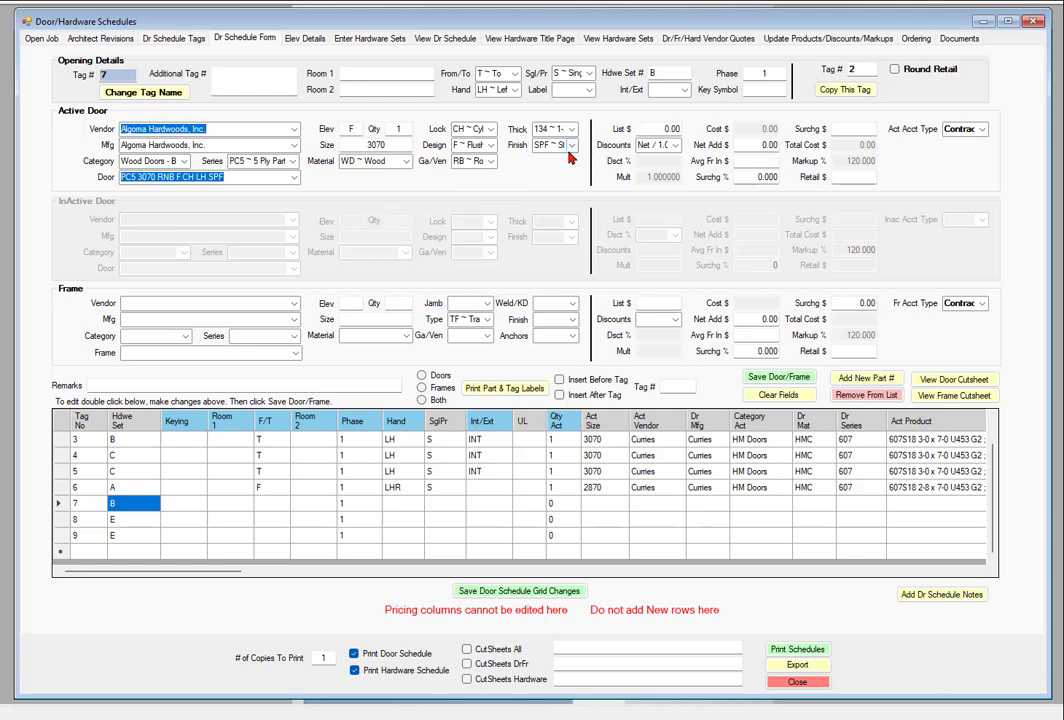
Step: Set the active door's list price to 120 and recalculate its pricing
click(660, 129)
text(12)
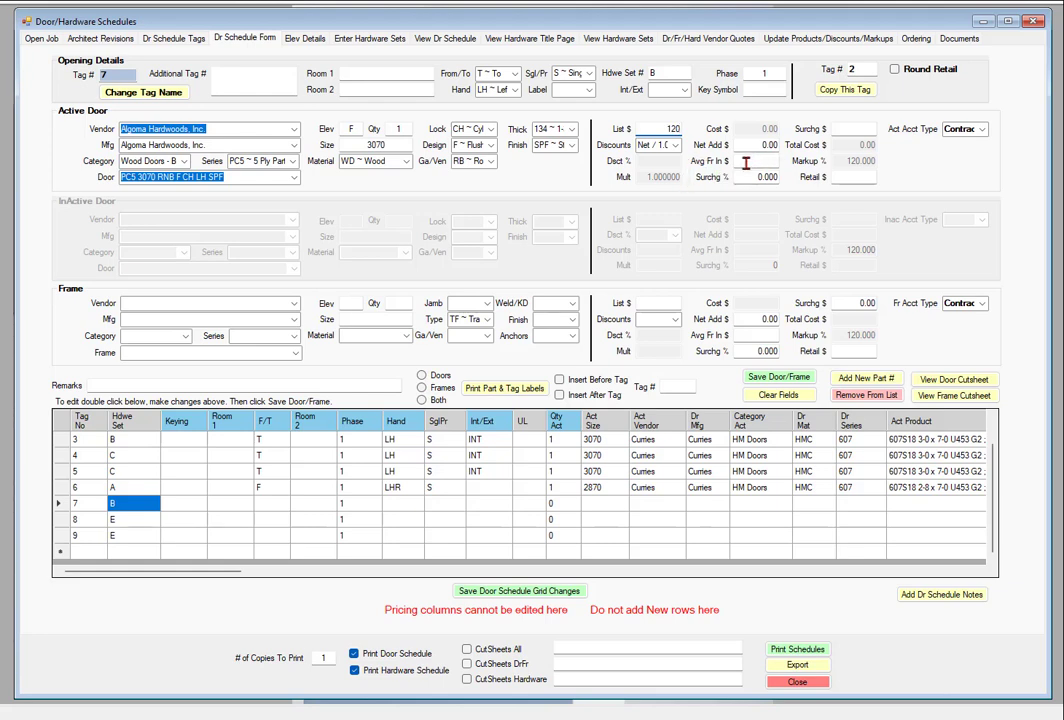
text(0)
click(745, 163)
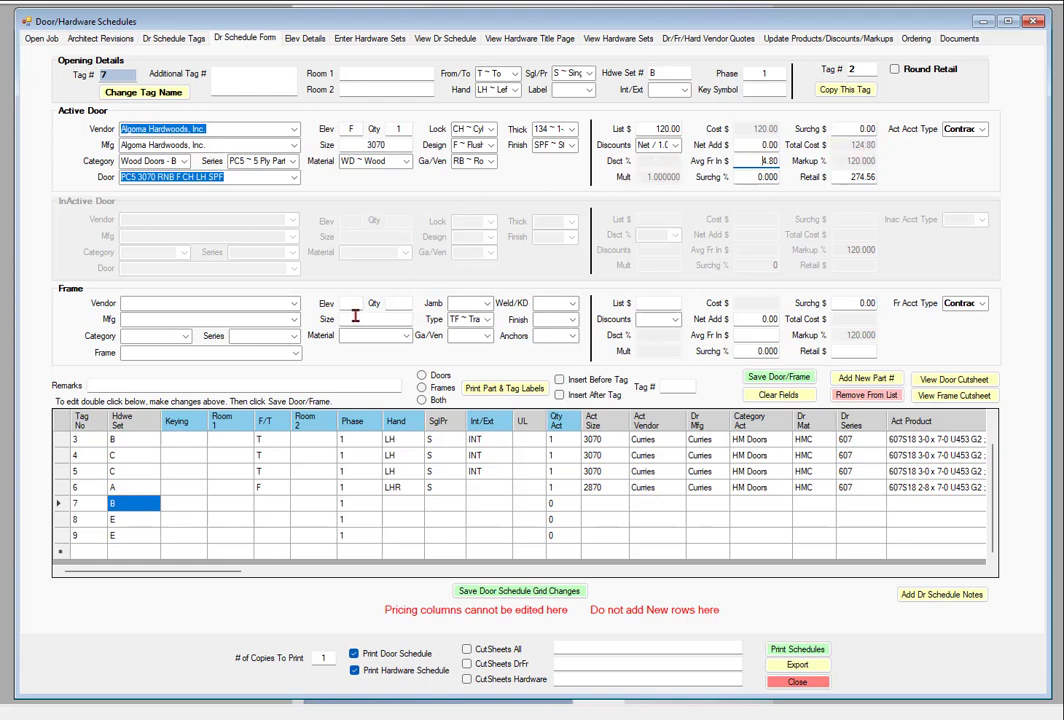
Step: Set the frame's vendor for tag 7 to Curries
click(192, 302)
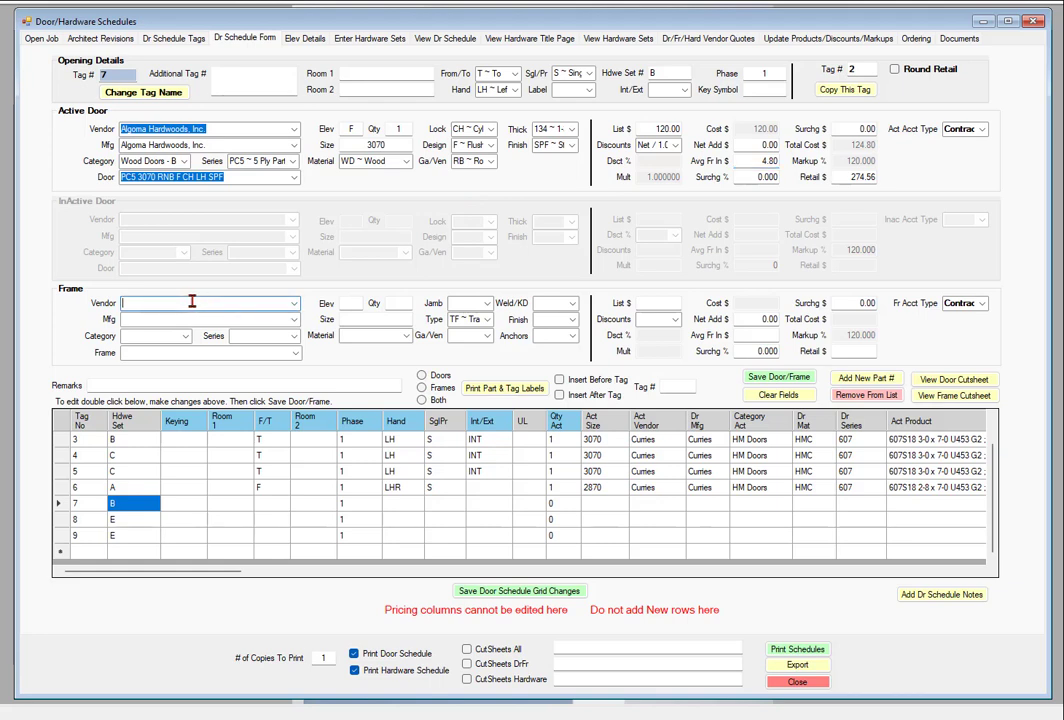
text(Curries)
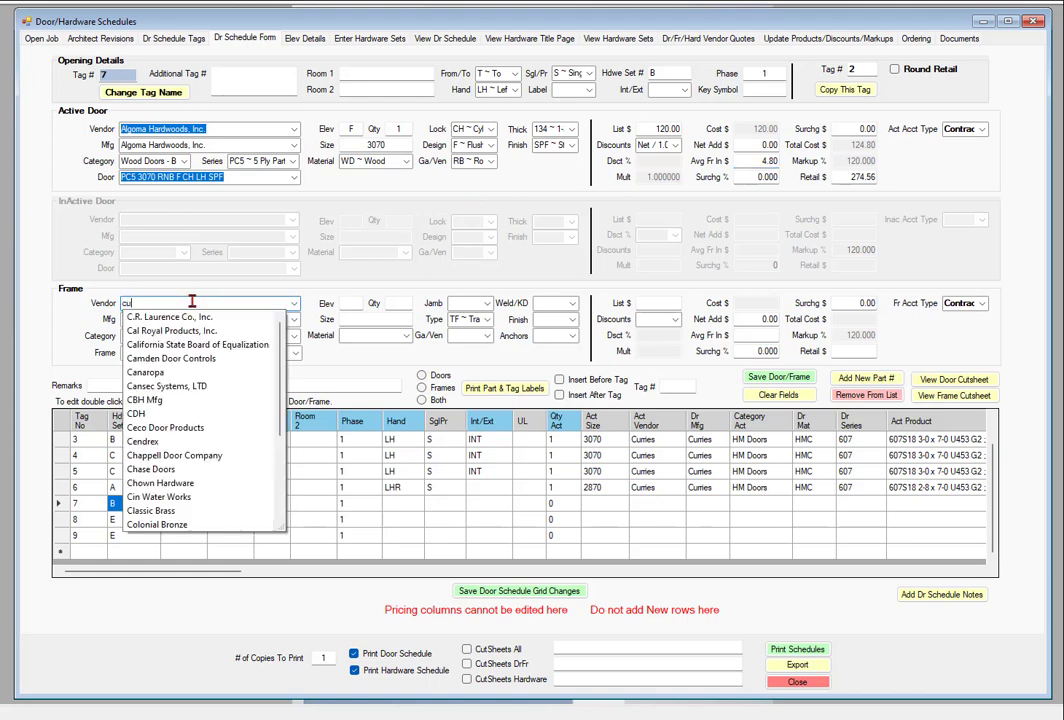
key(Return)
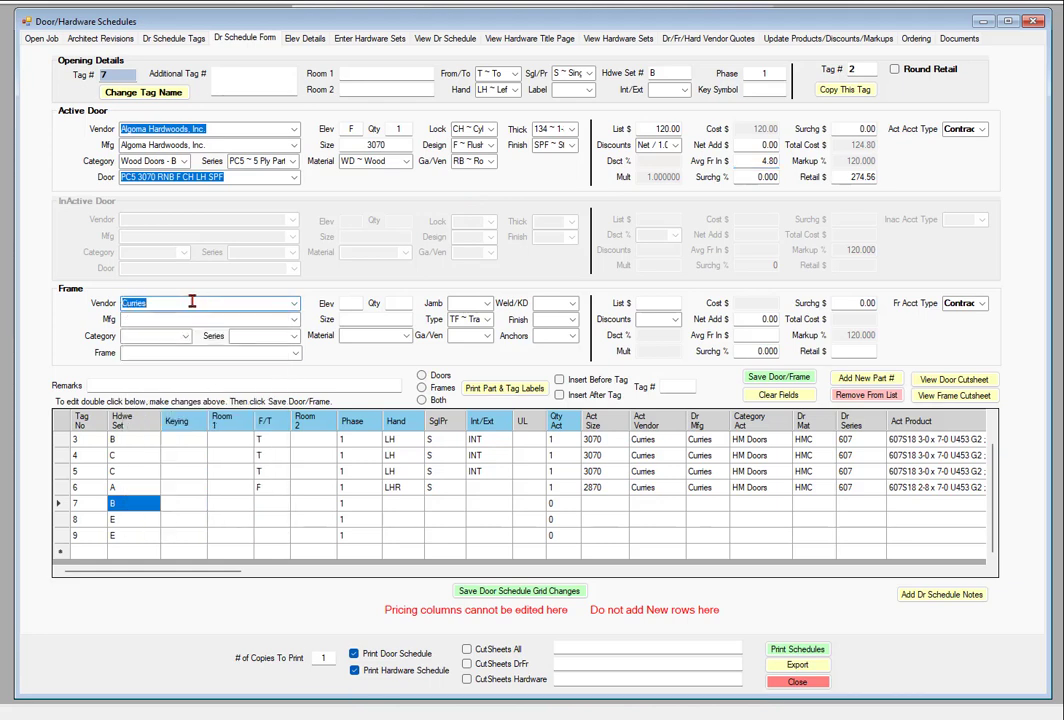
key(Tab)
Step: Choose frame M16 5 3/4 3-0 x 7-0 Single U453 E1 LH ;KD;No Anchors with elevation A, and save tag 7's door and frame
text(m16)
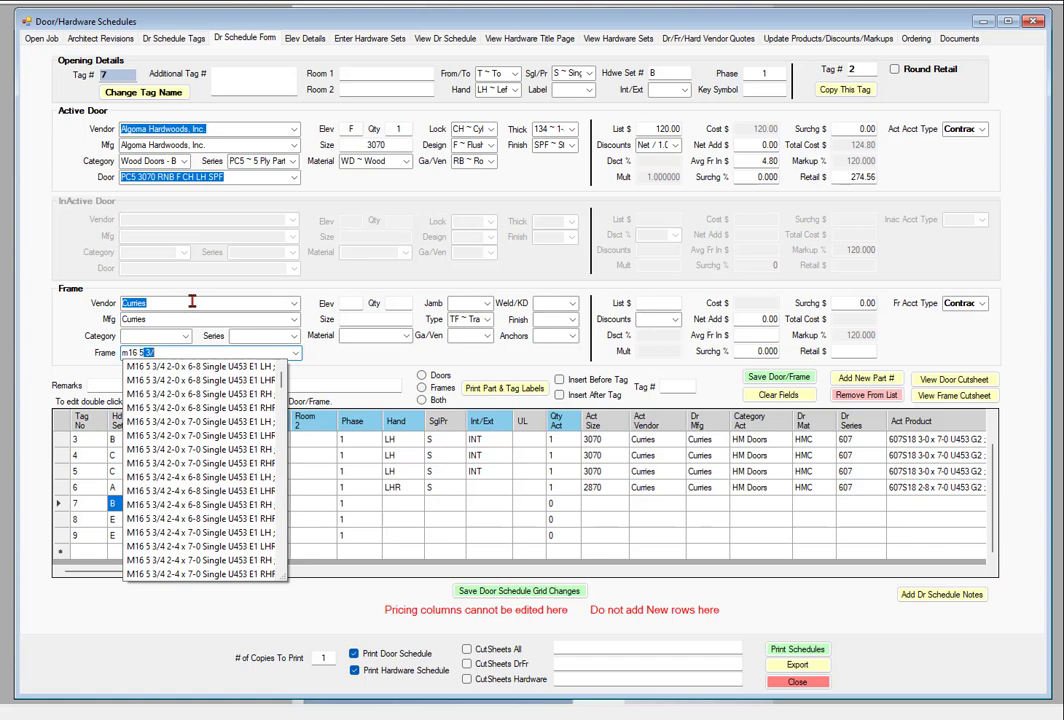
text(5 3/4)
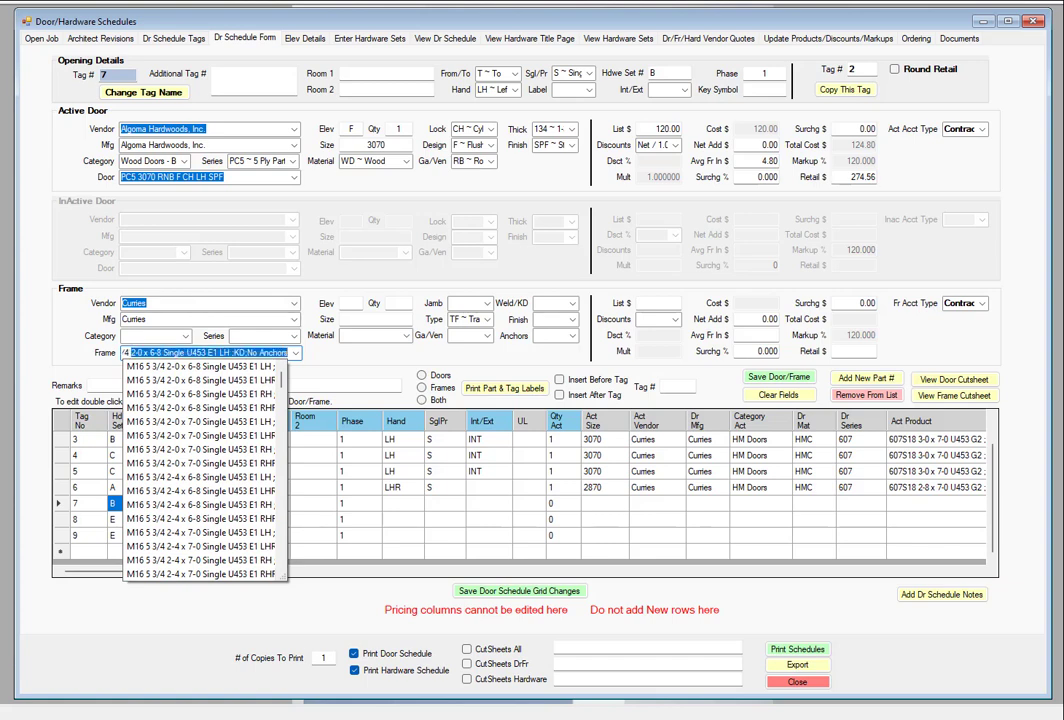
text( 3)
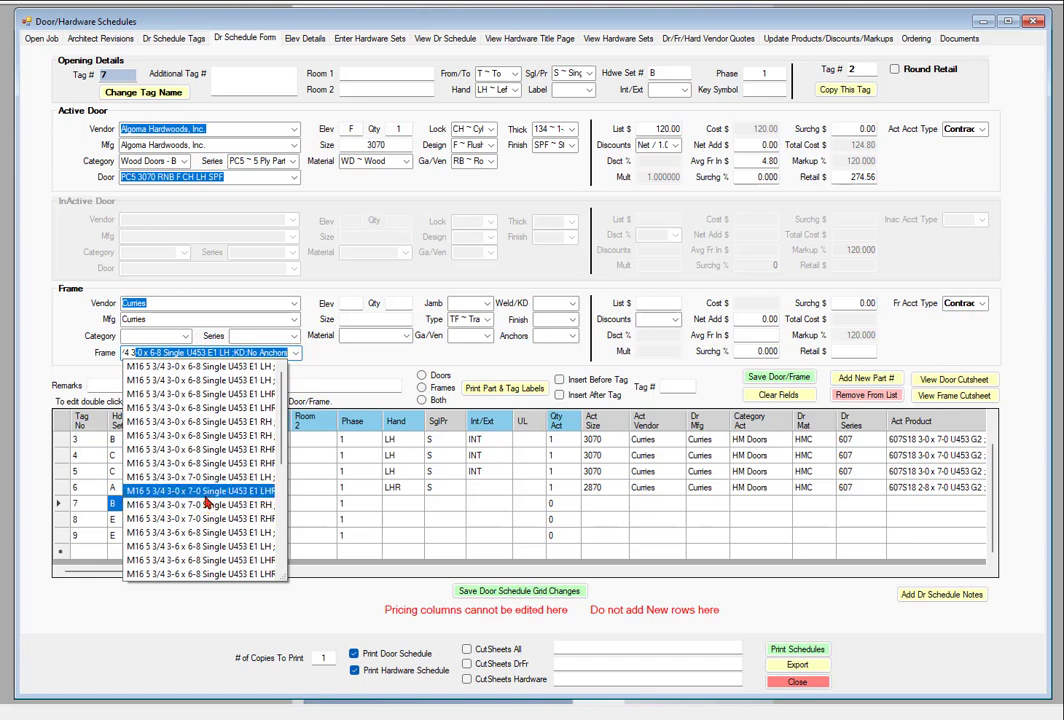
click(208, 480)
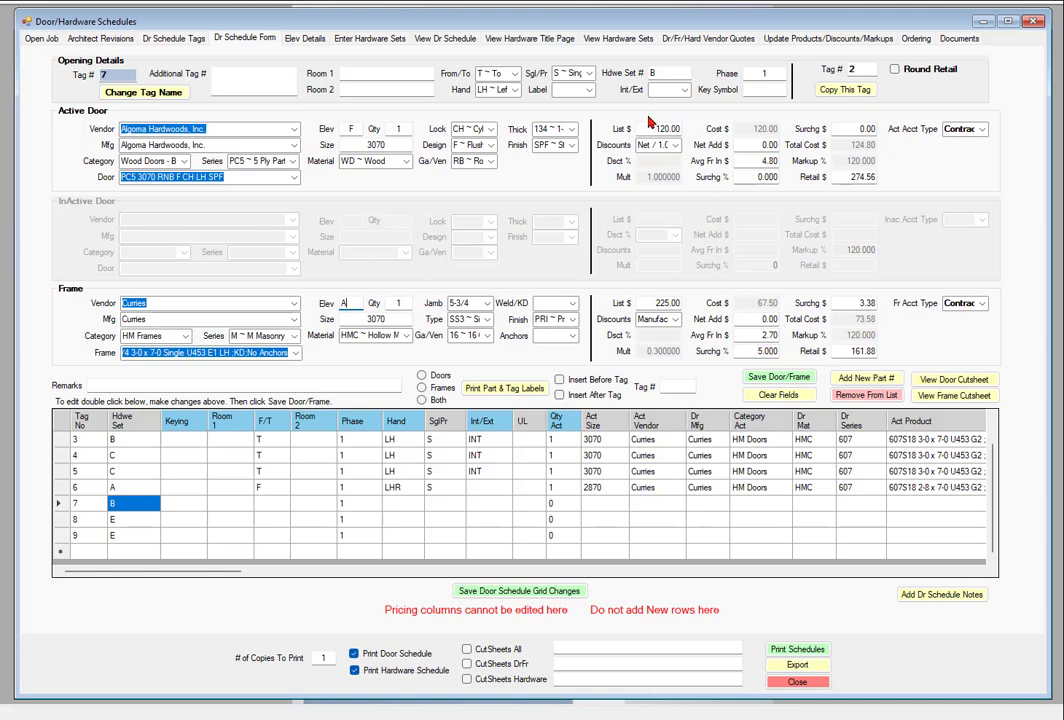
click(780, 378)
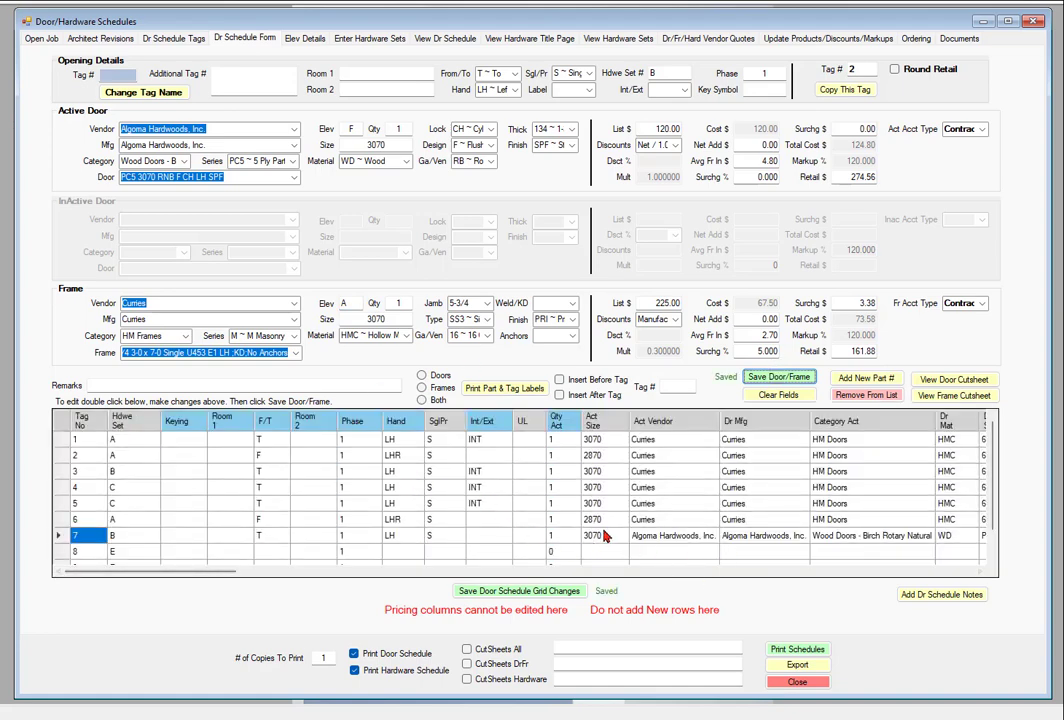
Step: Reload tag 7, enter tags 8 and 9 as its additional tags, and save the door and frame for them
scroll(150, 543, down, 1)
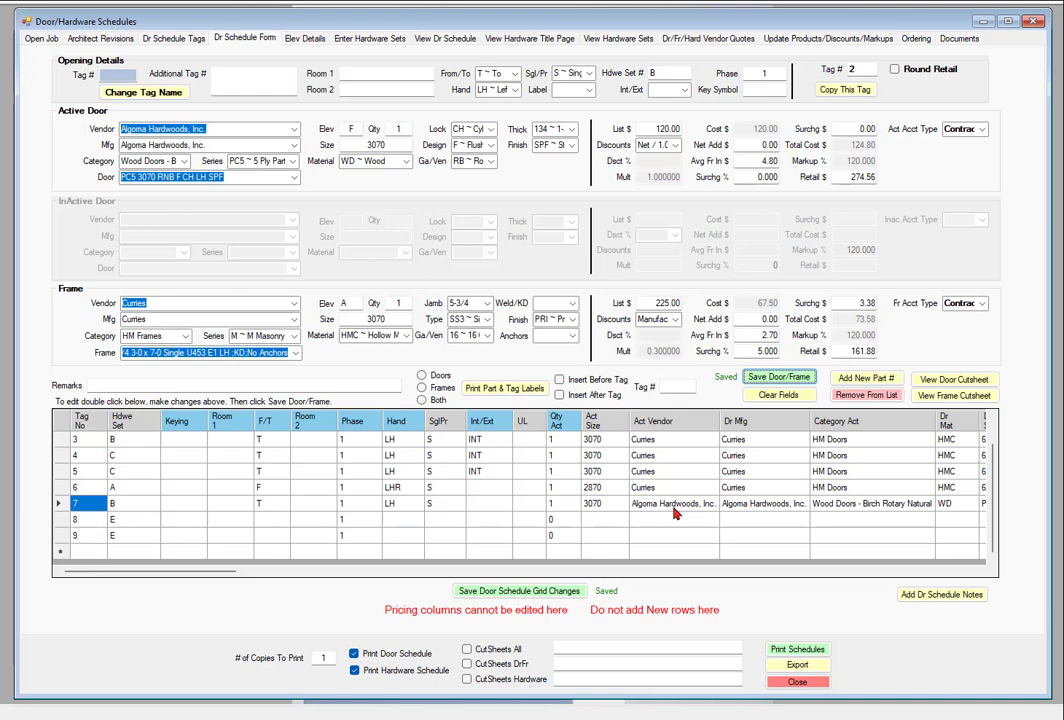
click(183, 508)
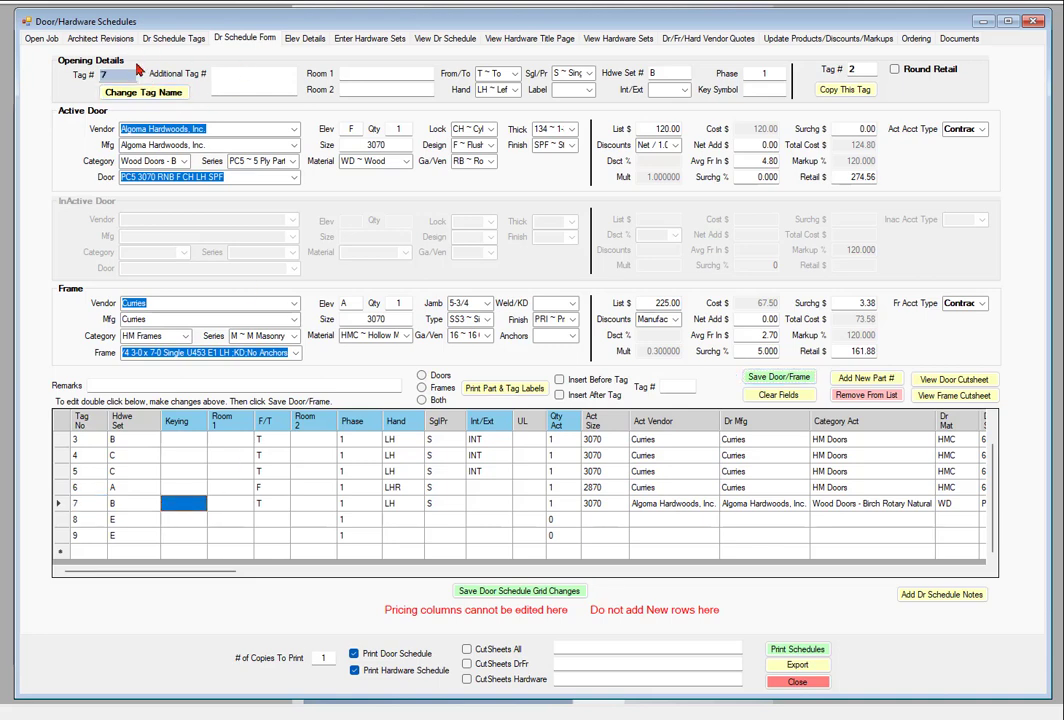
click(247, 78)
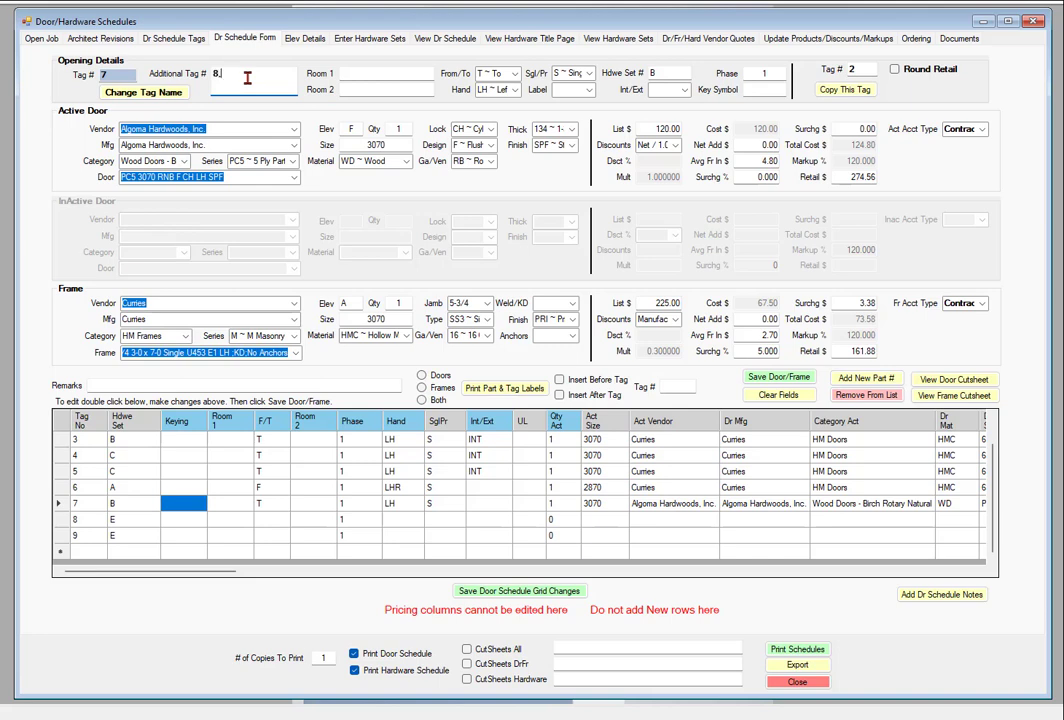
click(779, 378)
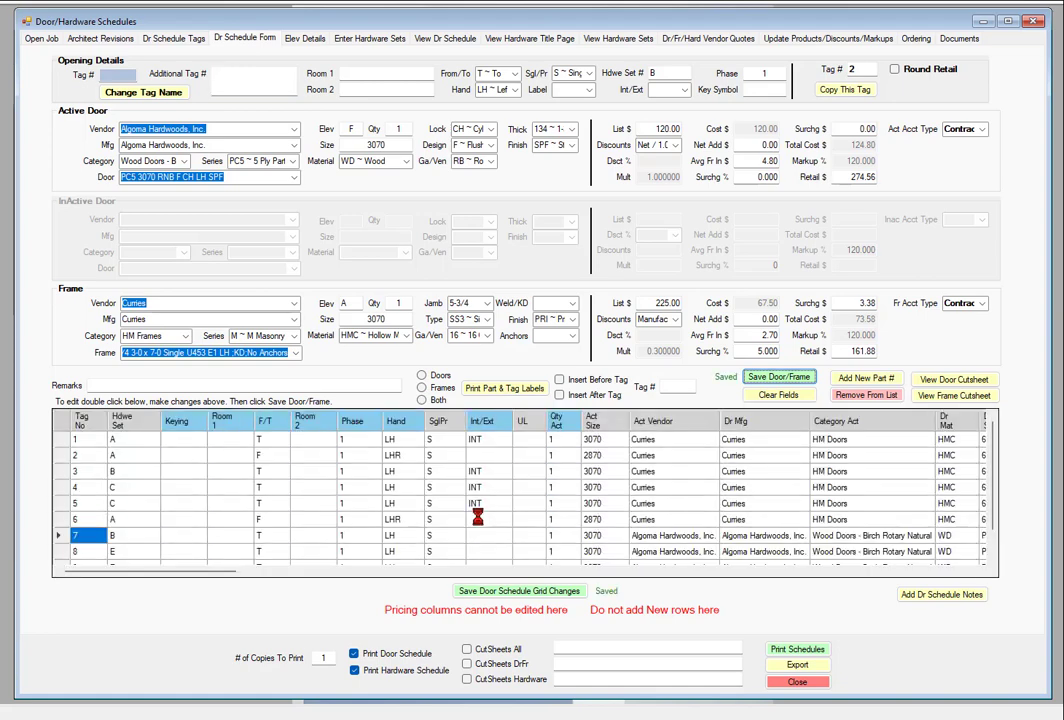
Step: Check the schedule rows of tags 7 to 9, and open the page for door schedule tags and their order
scroll(993, 449, down, 1)
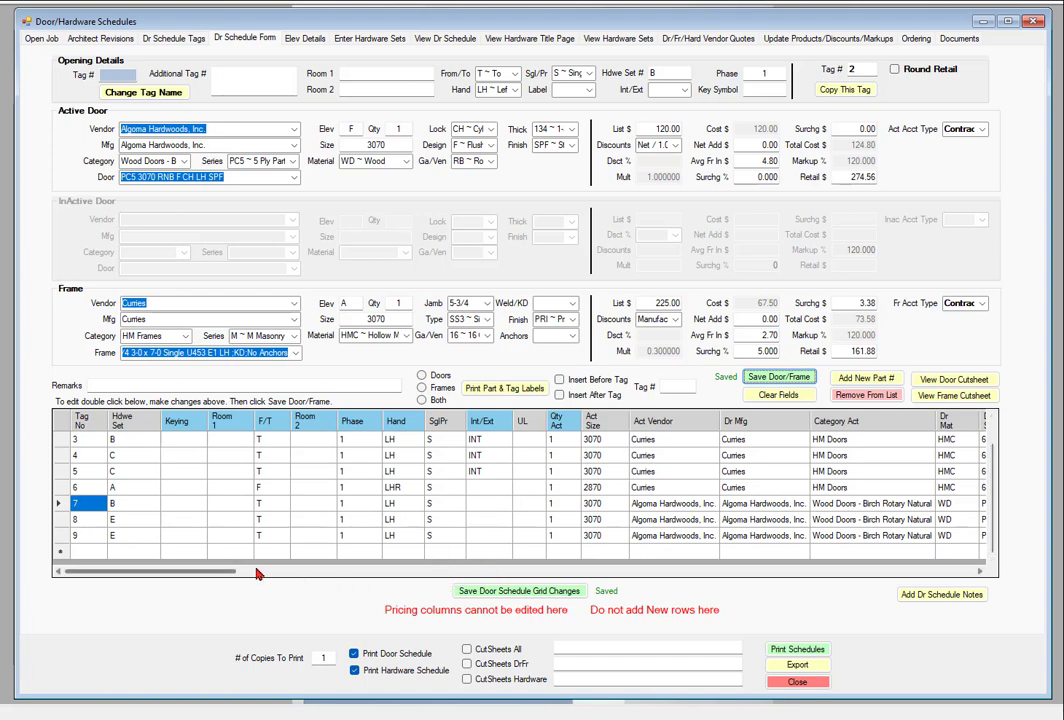
drag(206, 571, 73, 567)
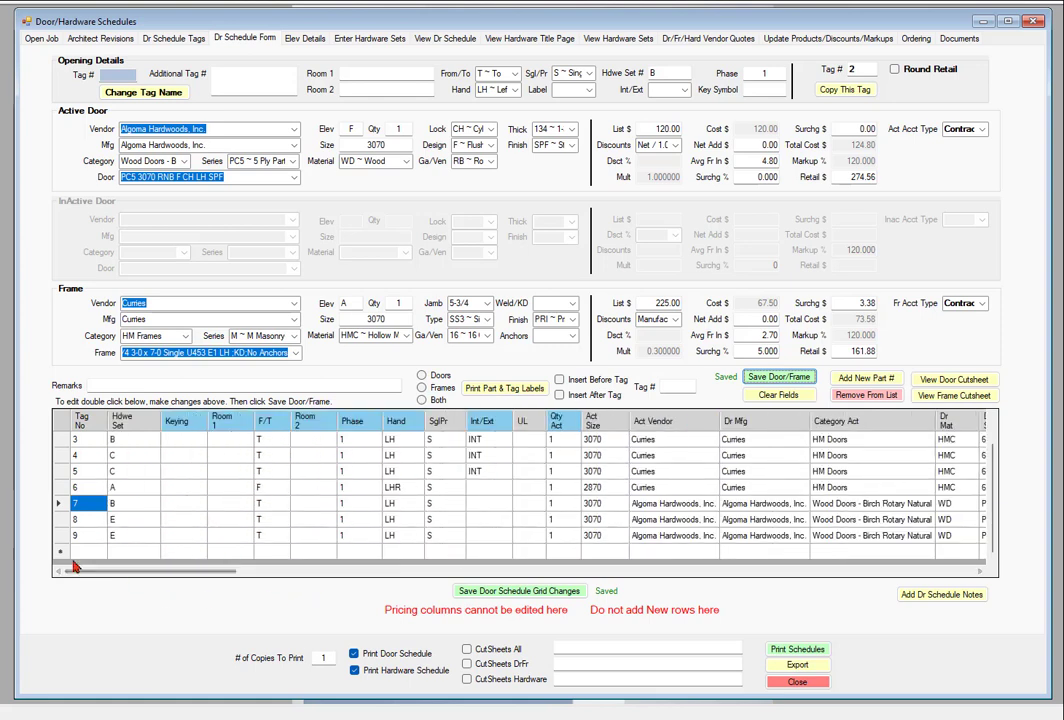
click(174, 40)
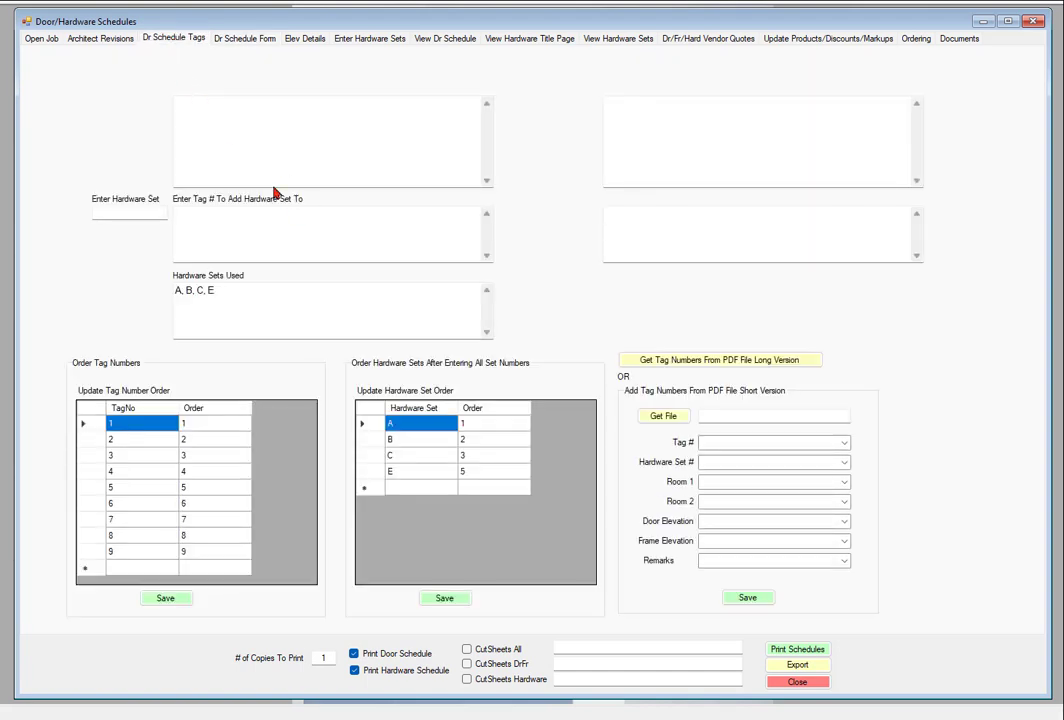
Step: Enter 10 as a new tag number, and choose door PC5 2870 RNB F CH LH UF for tag 10 in the door schedule form
click(178, 104)
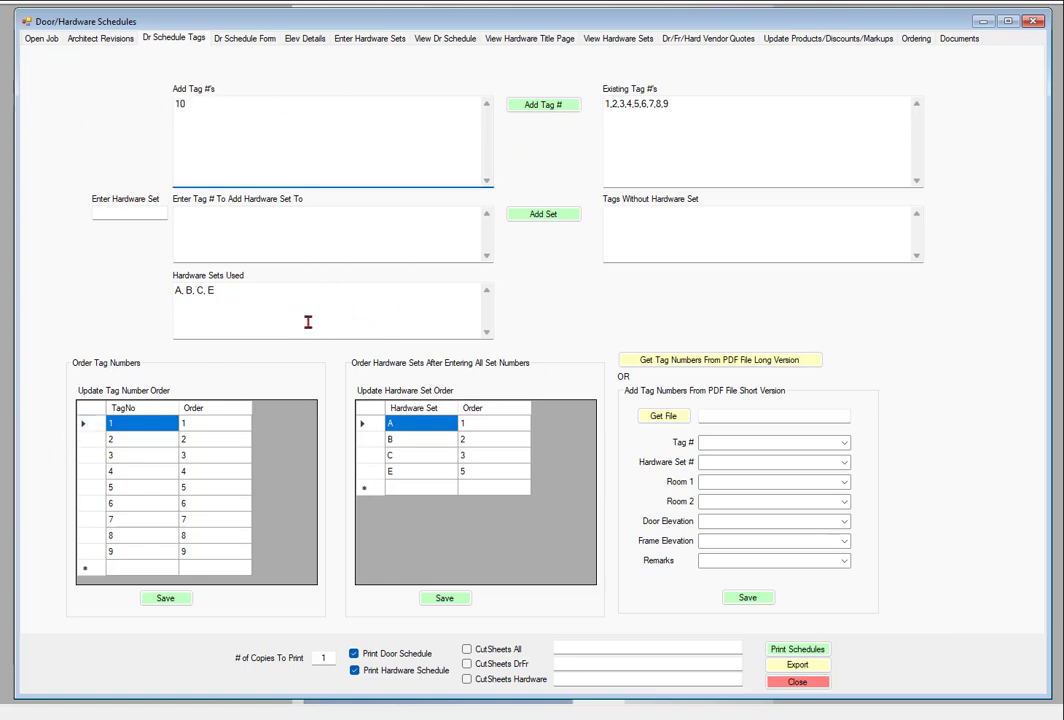
click(247, 38)
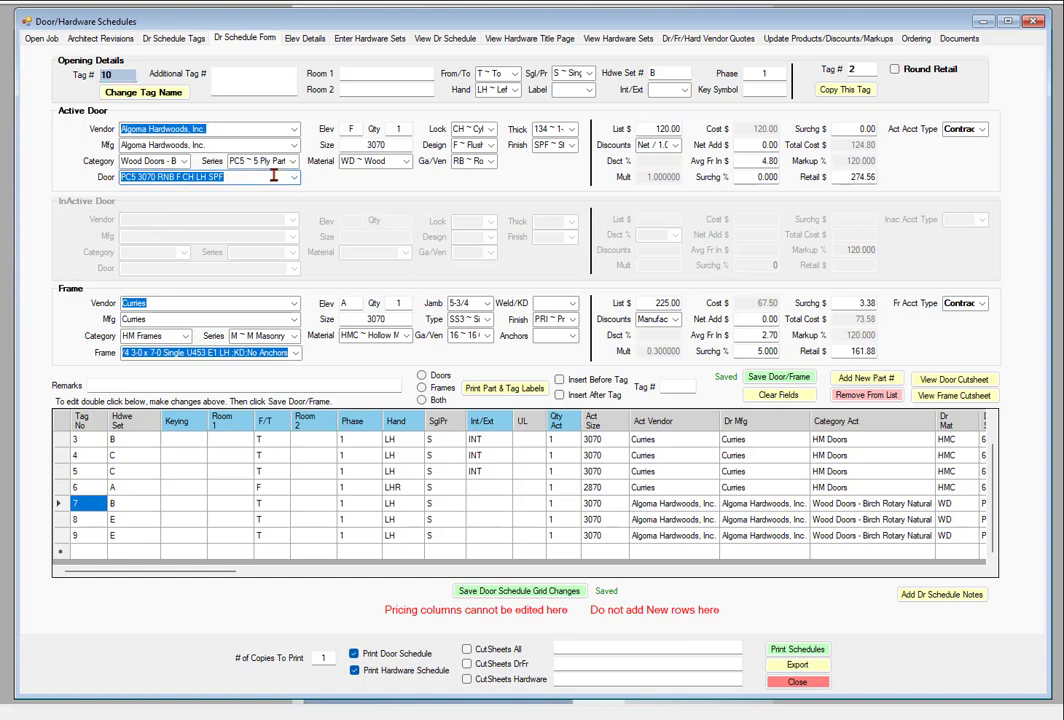
text(pc)
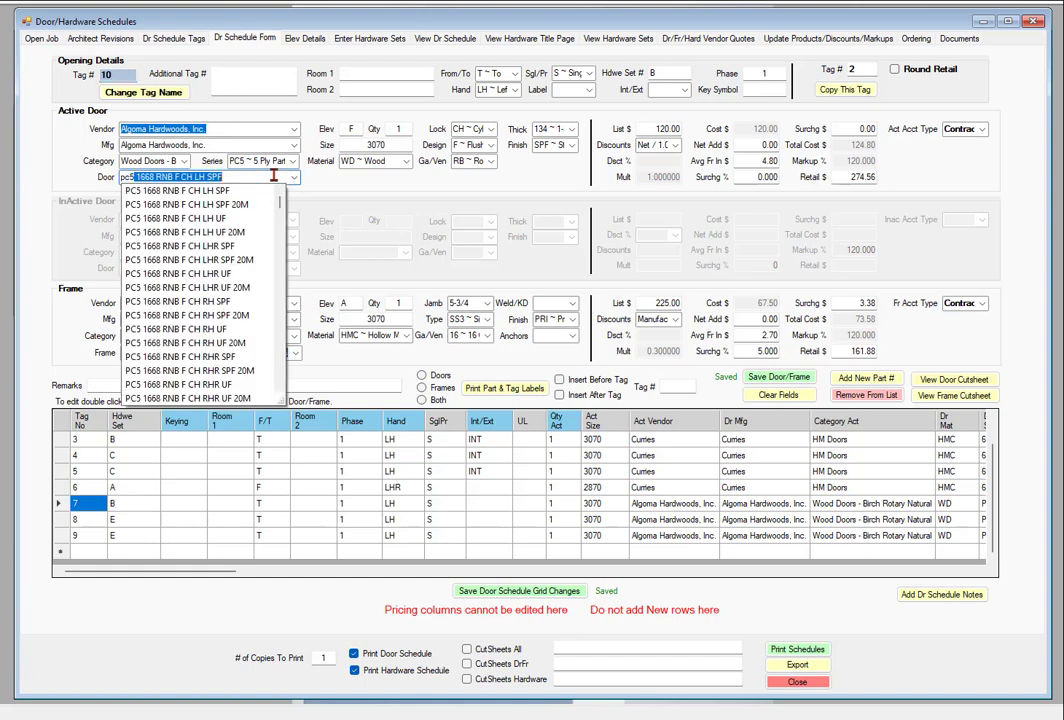
text(5 2870)
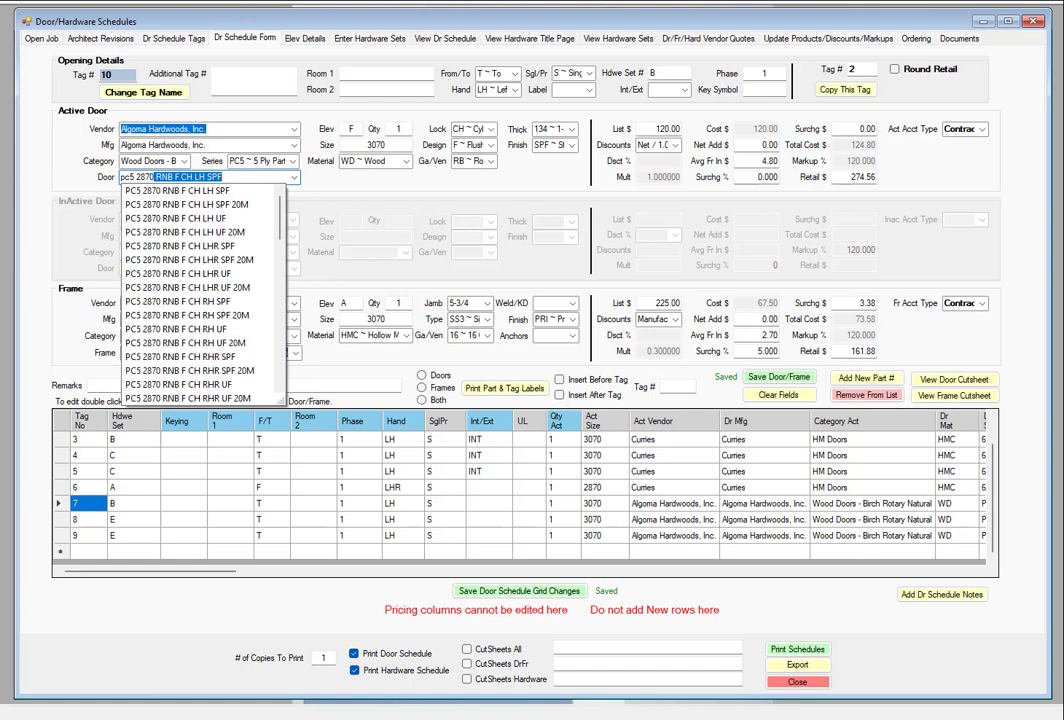
click(188, 219)
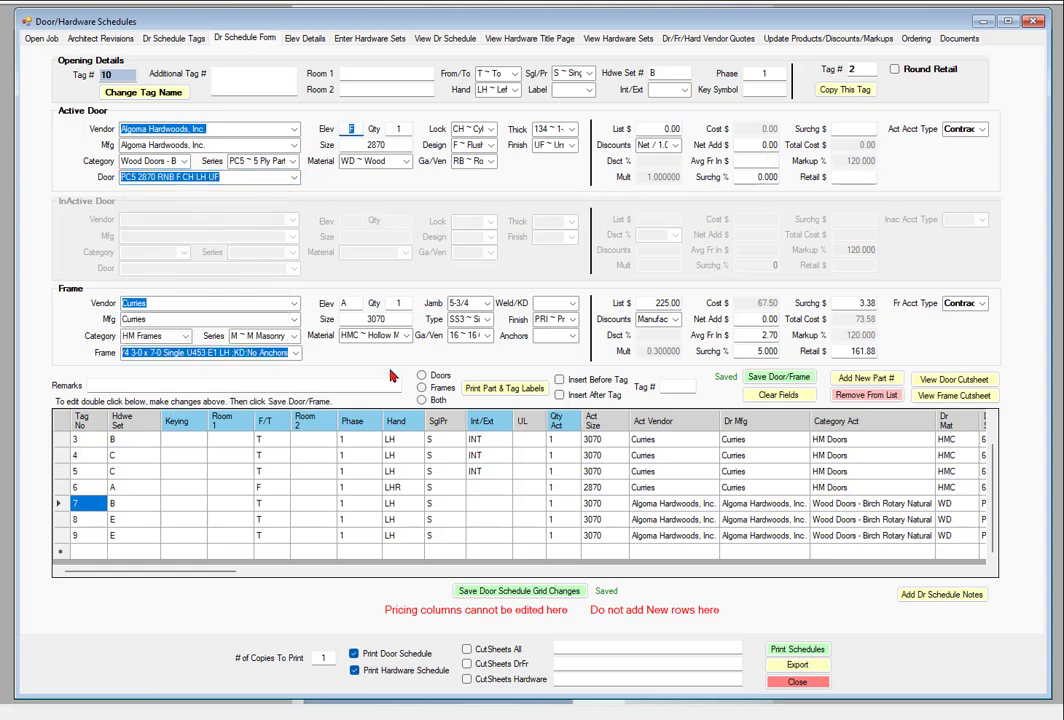
Step: Choose frame M16 5 3/4 2-8 x 7-0 Single U453 E1 LH ;KD;No Anchors for tag 10, and save its door and frame
click(296, 355)
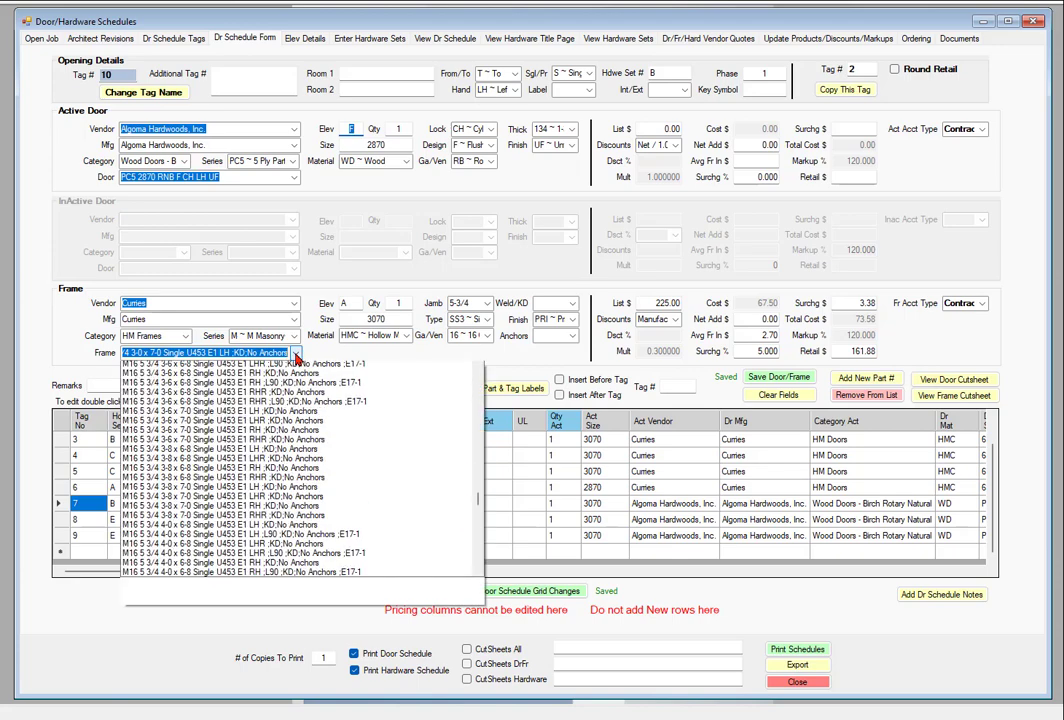
scroll(283, 405, up, 2)
scroll(283, 405, up, 2)
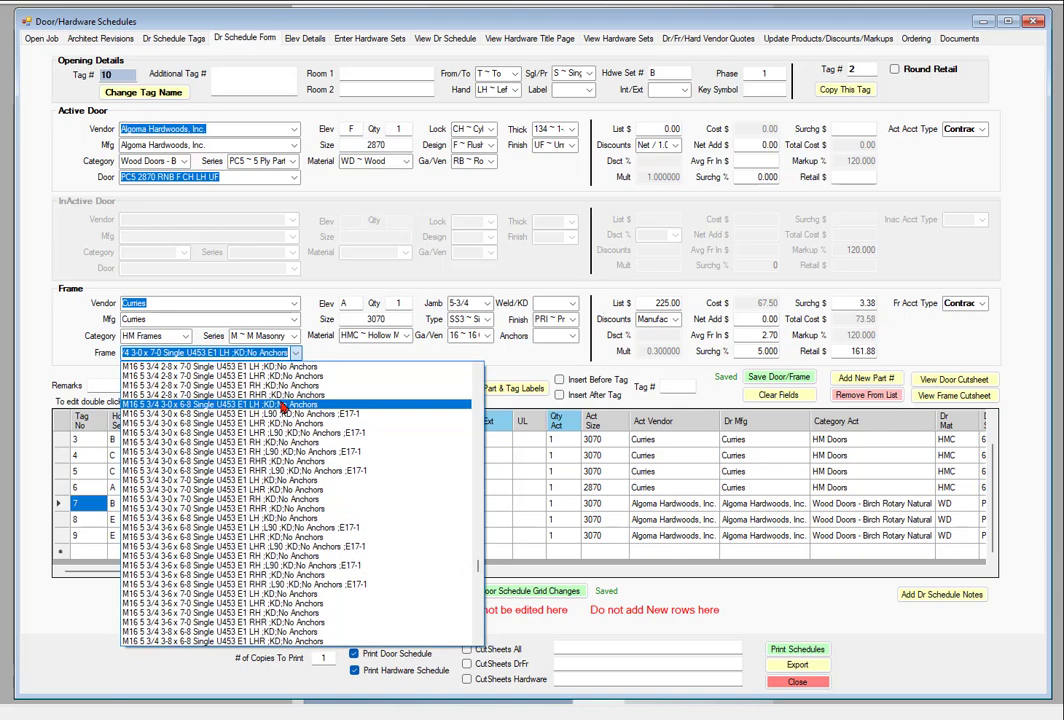
click(240, 369)
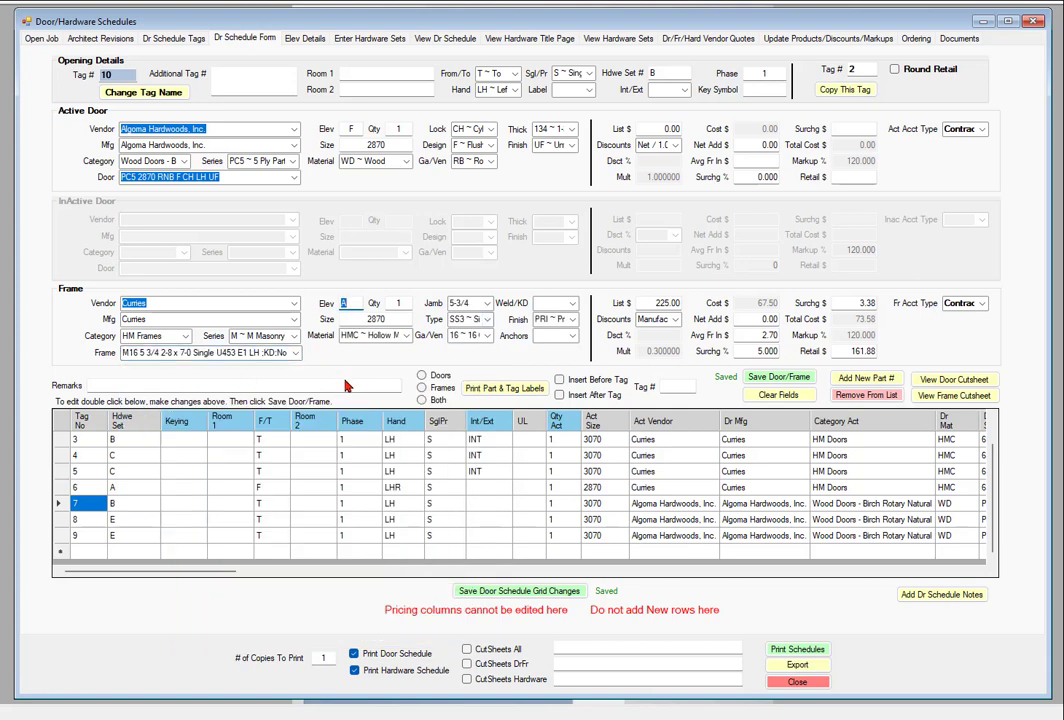
click(240, 85)
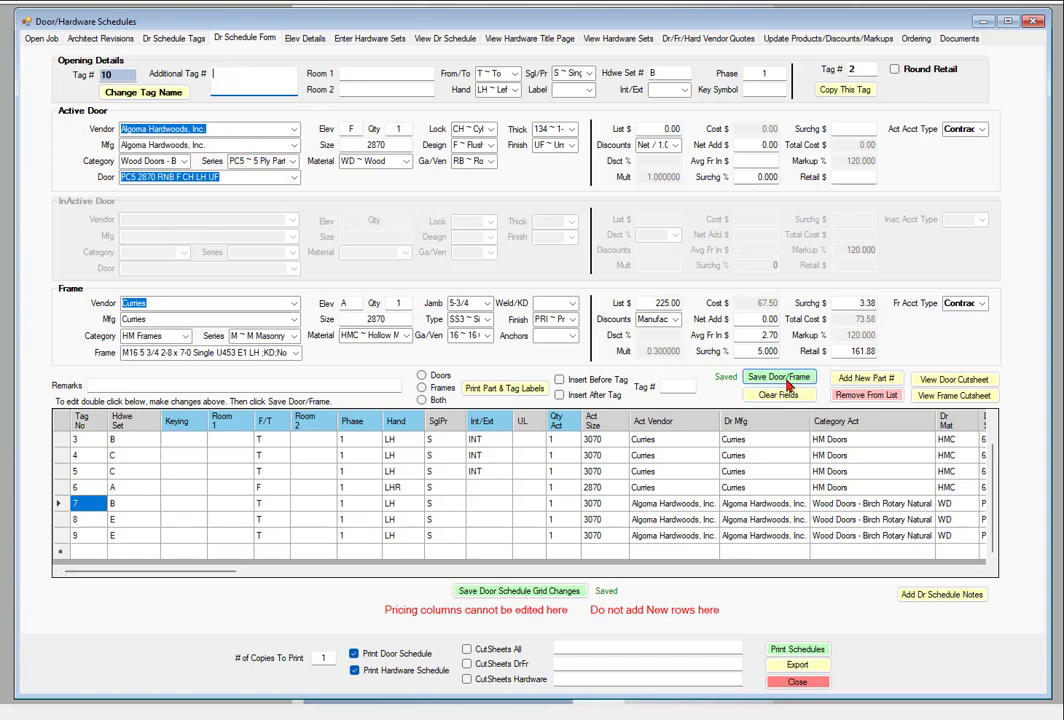
click(779, 377)
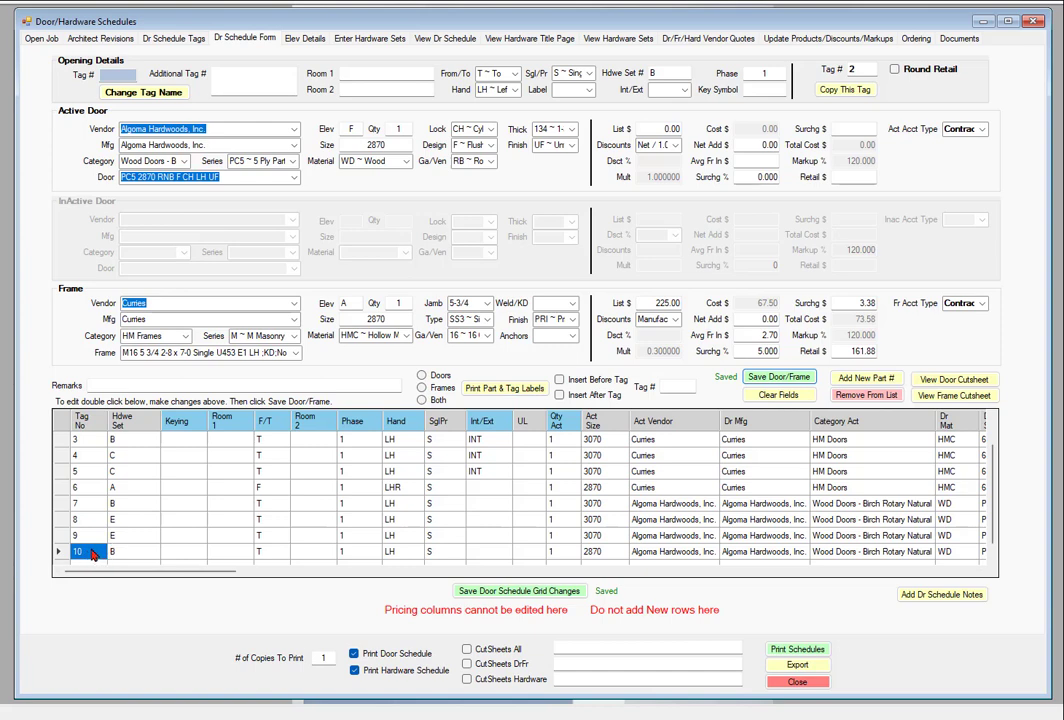
Step: Load tag 10 from the schedule and rename it to 10A
click(148, 556)
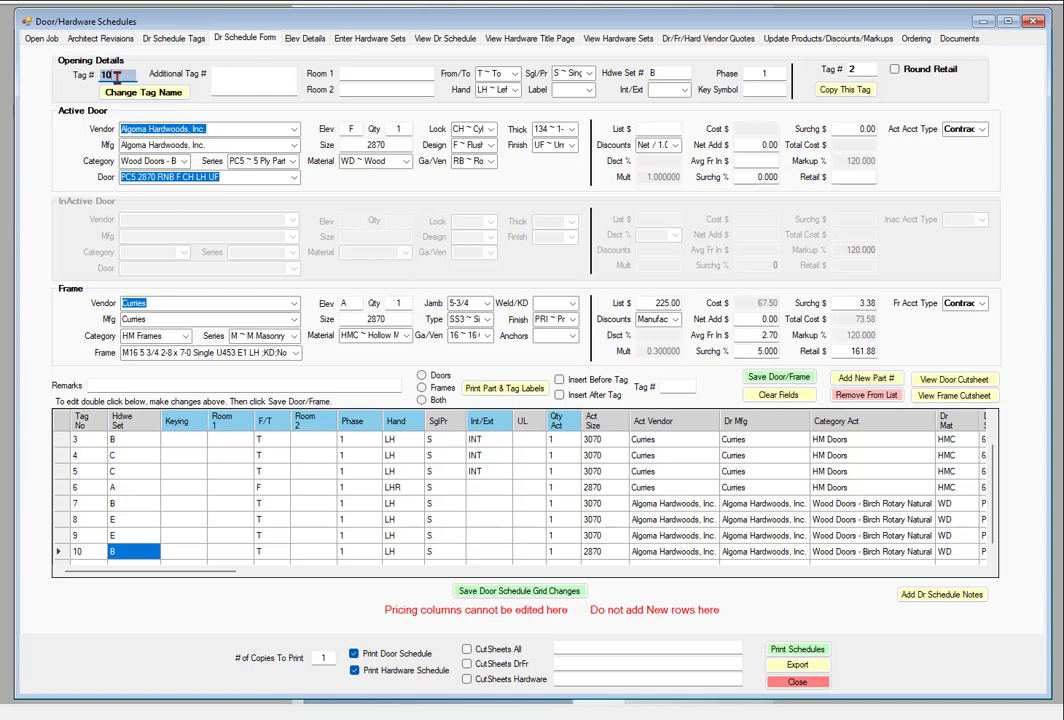
click(147, 94)
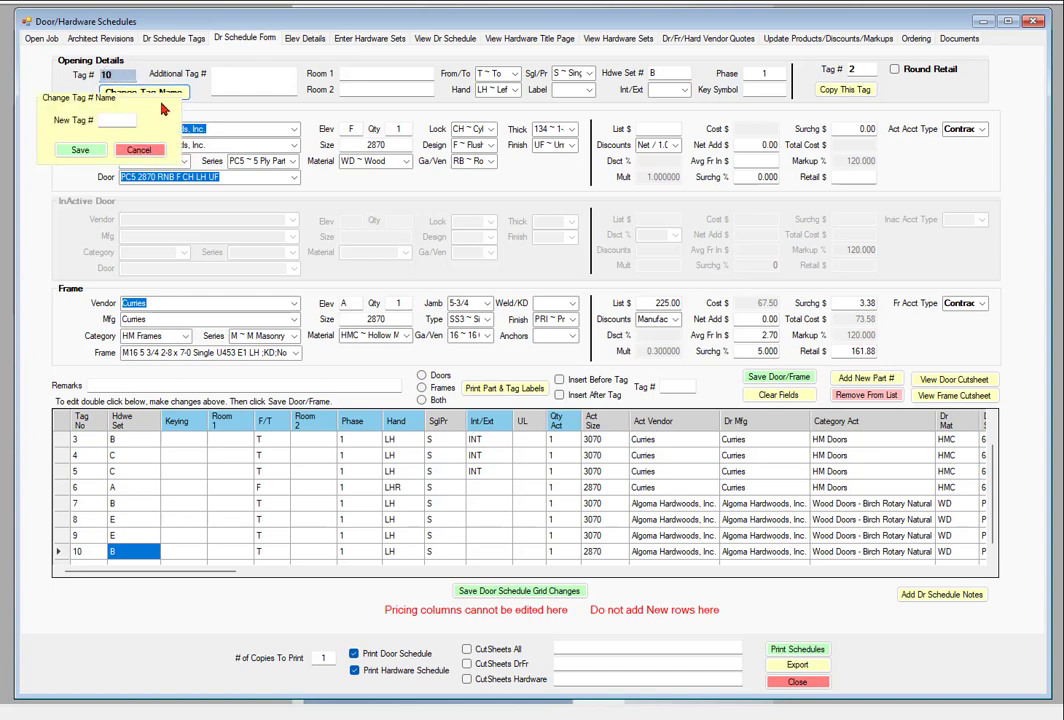
click(112, 120)
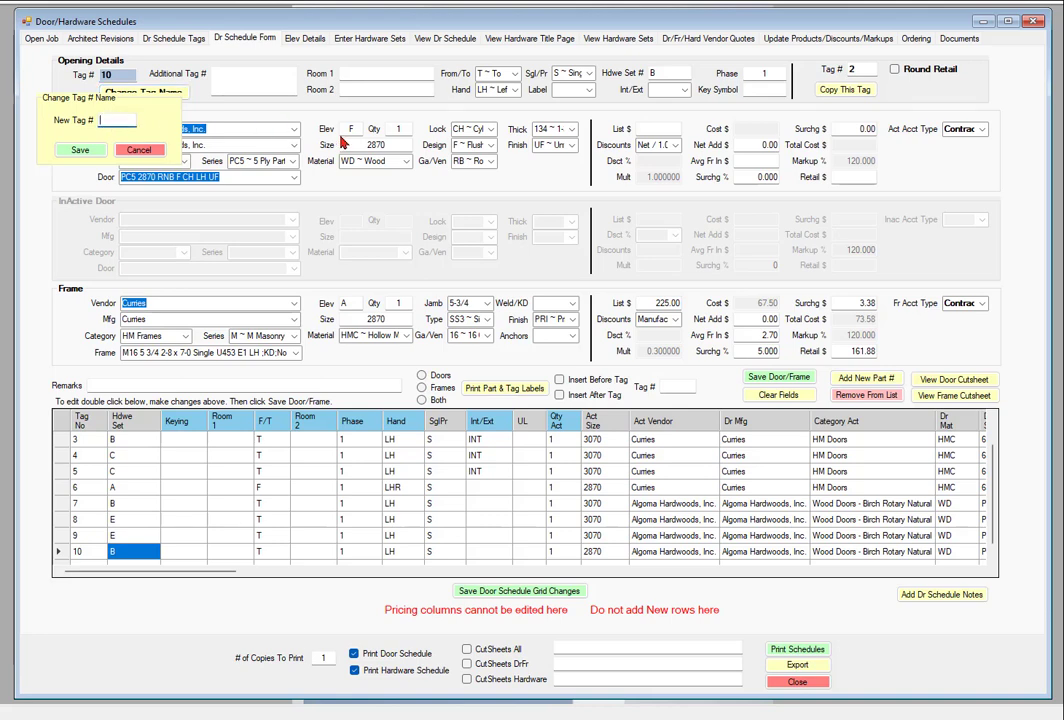
text(10A)
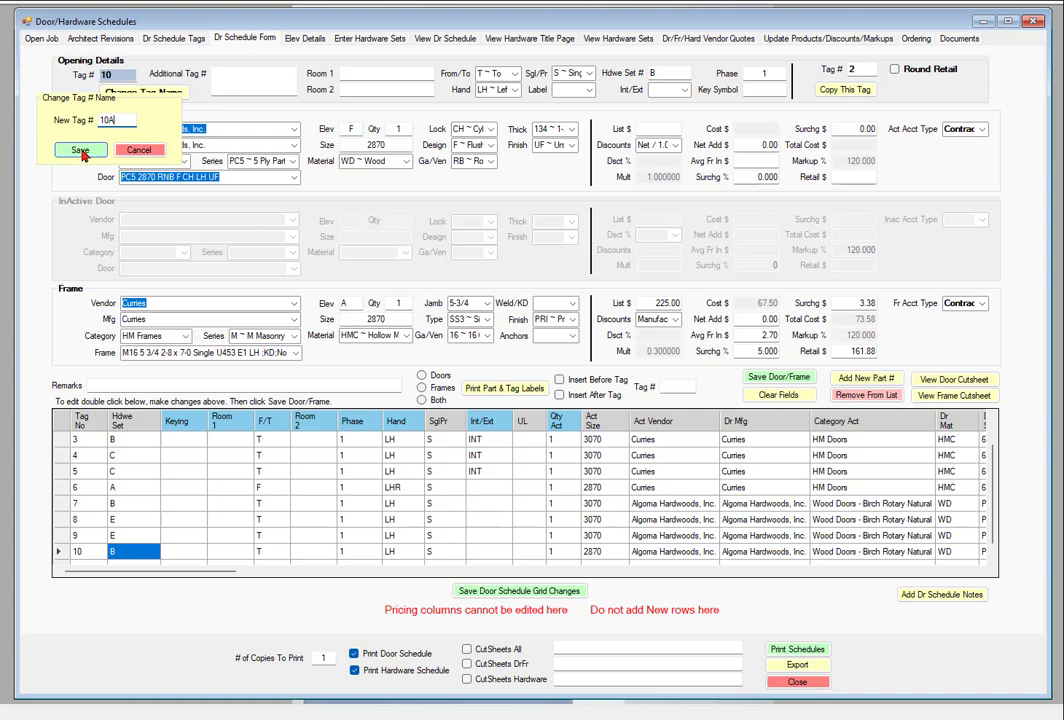
click(80, 150)
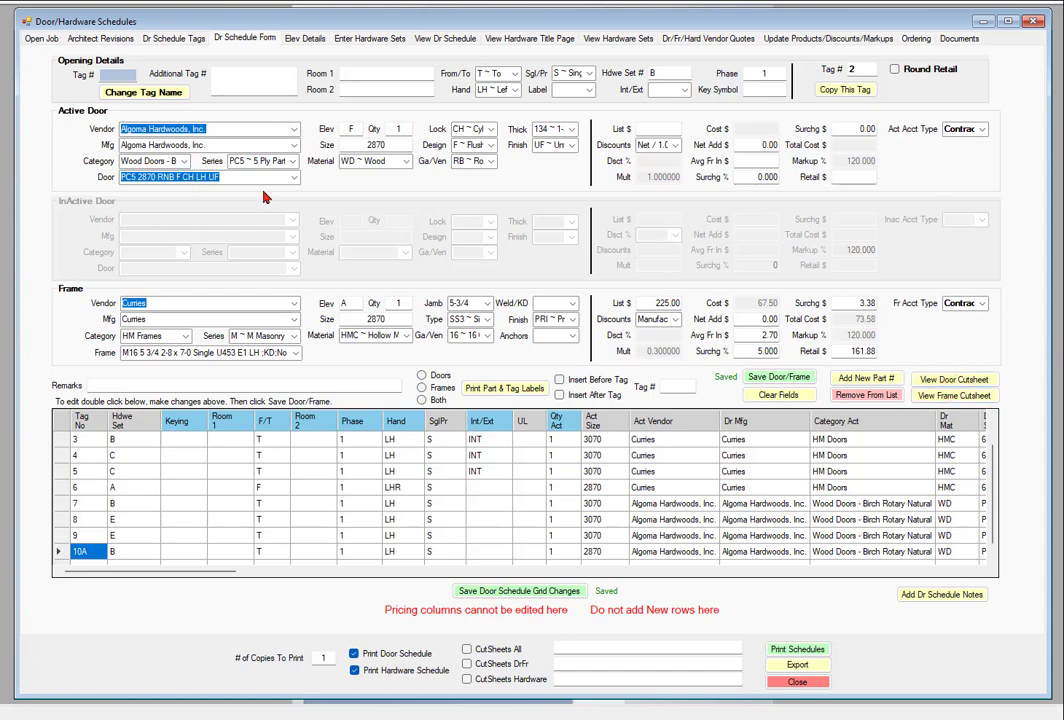
Step: Look through the cutsheet of the selected Algoma PC5 door, covering product features and label limits, and close it
click(955, 380)
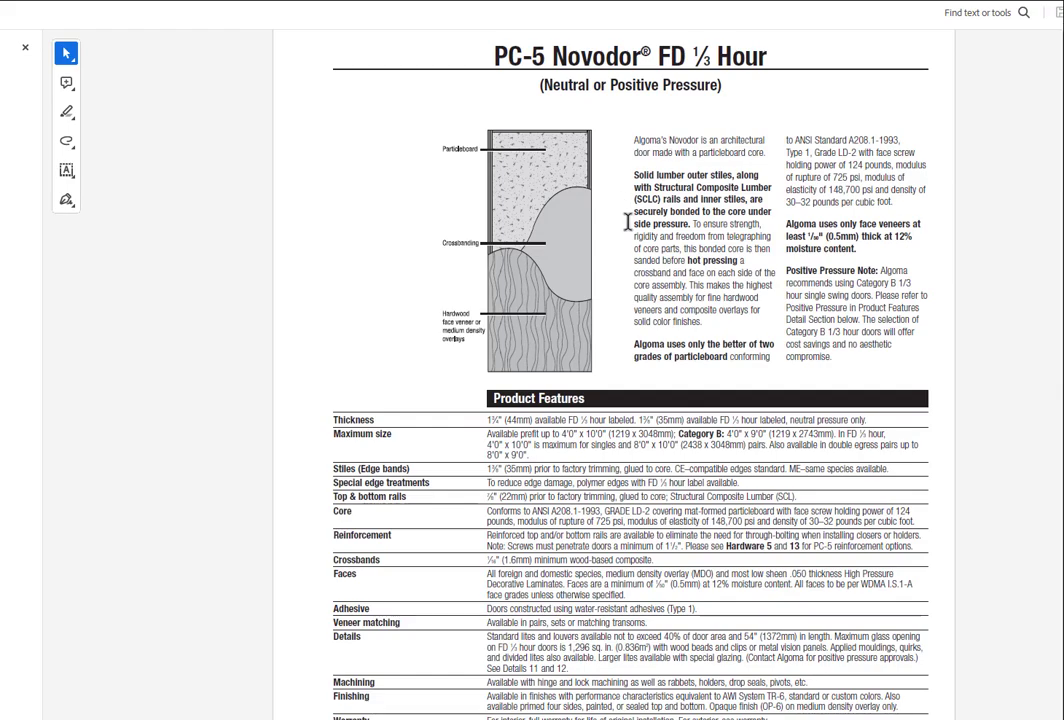
scroll(630, 265, down, 3)
scroll(630, 272, down, 2)
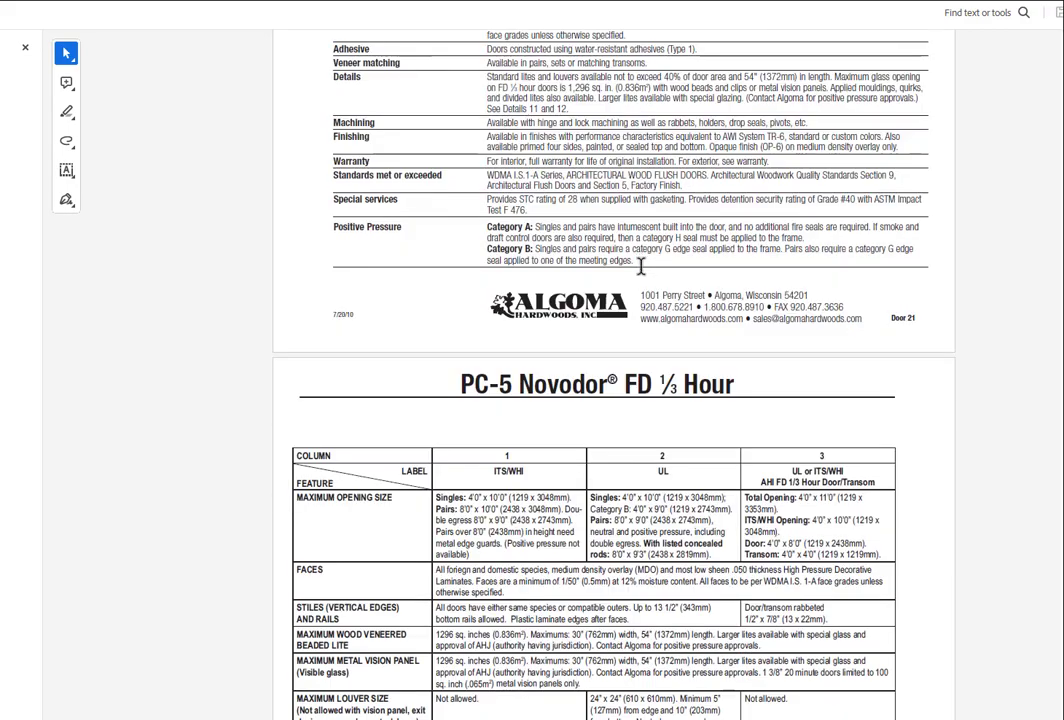
scroll(641, 266, down, 5)
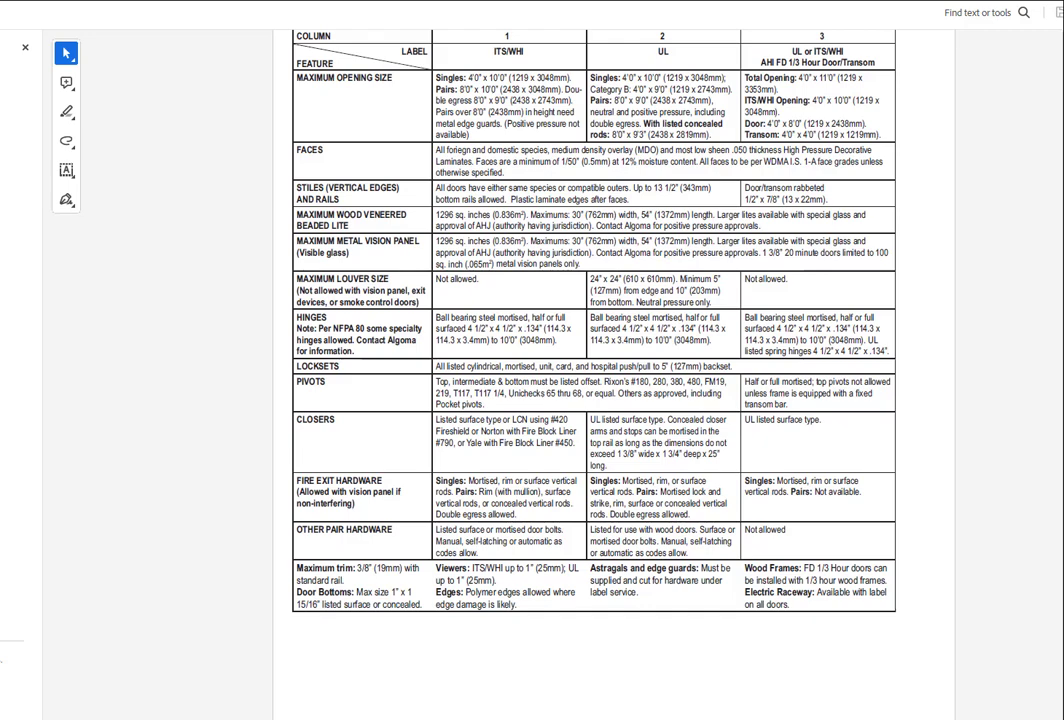
click(1061, 2)
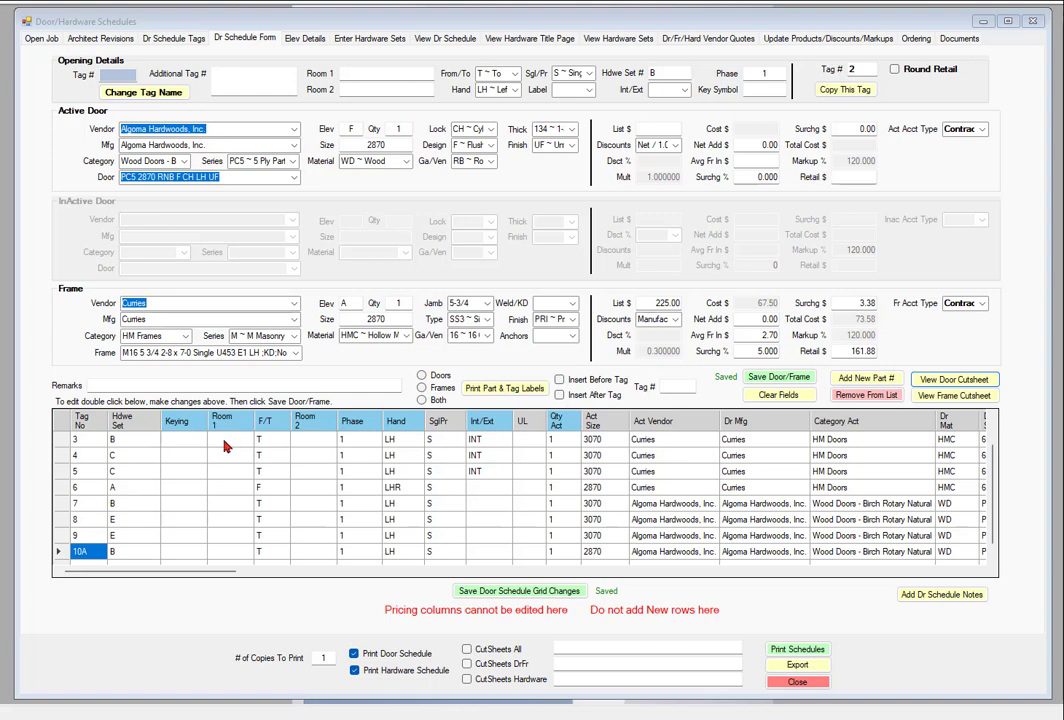
Step: Enter One as Room 1 and Two as Room 2 in tag 1's schedule row
scroll(225, 447, up, 1)
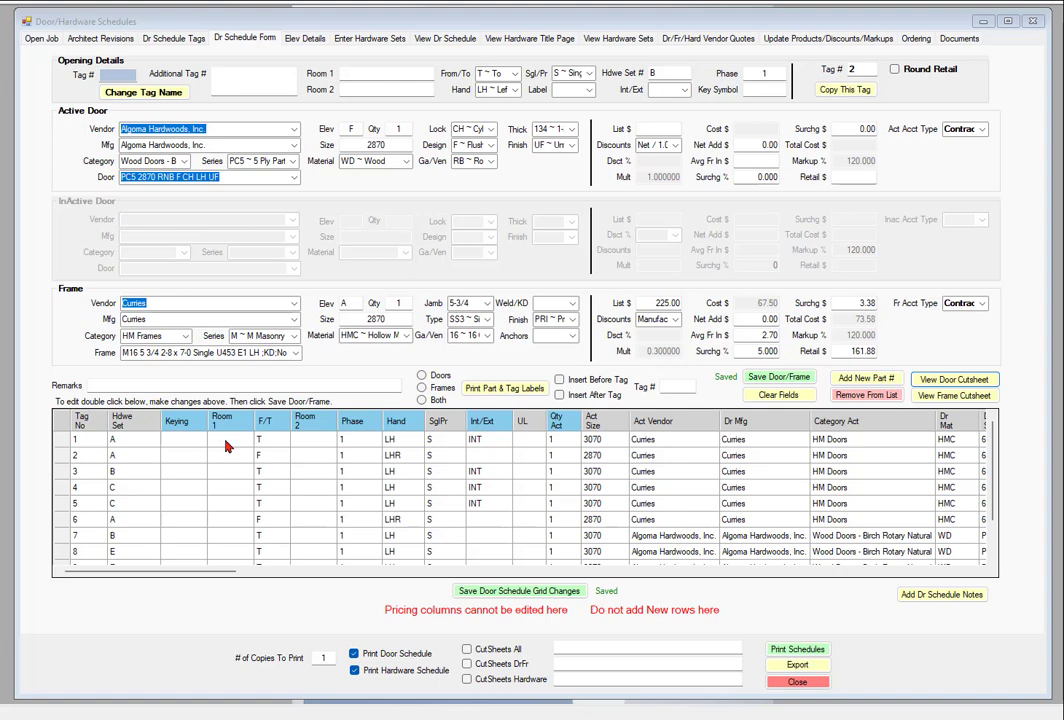
click(226, 441)
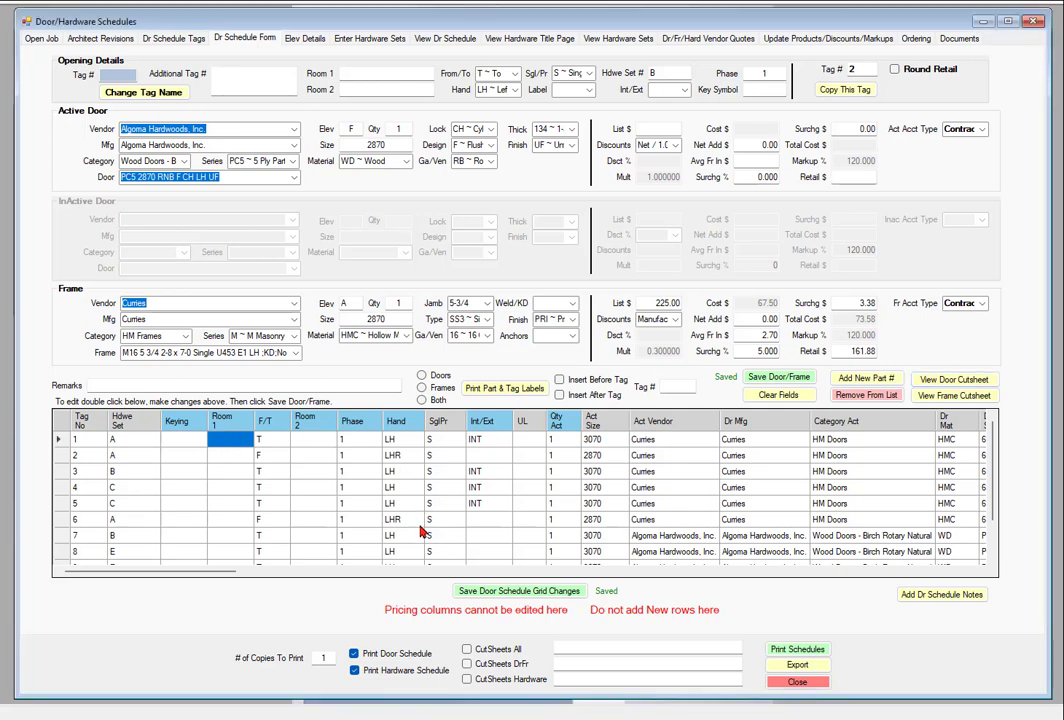
text(One)
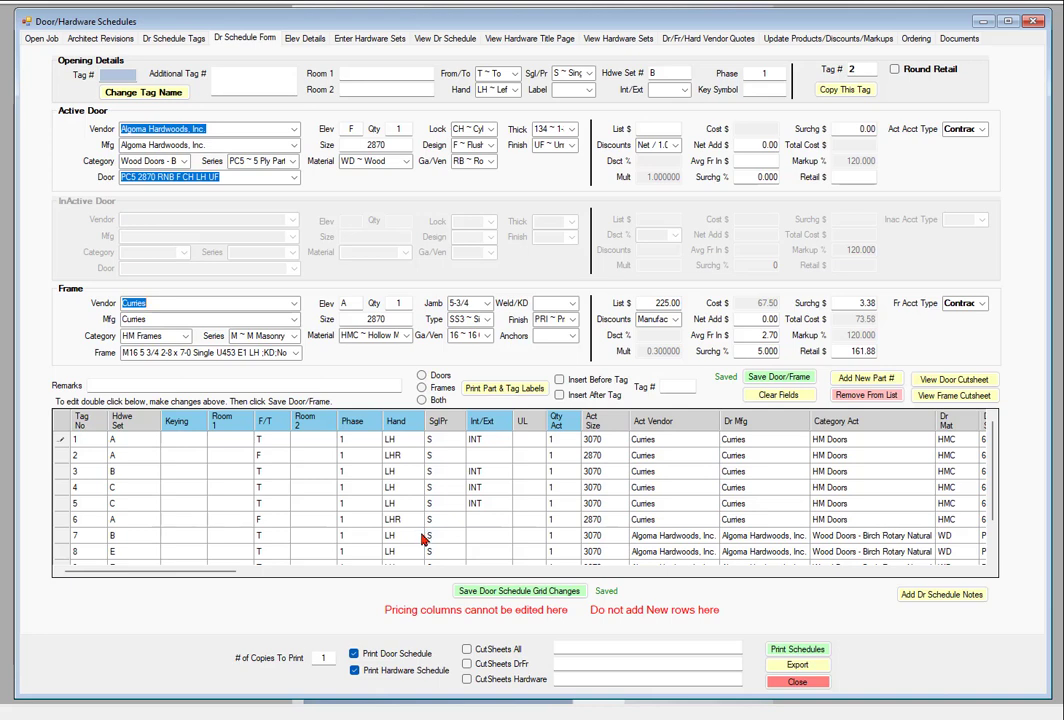
key(Return)
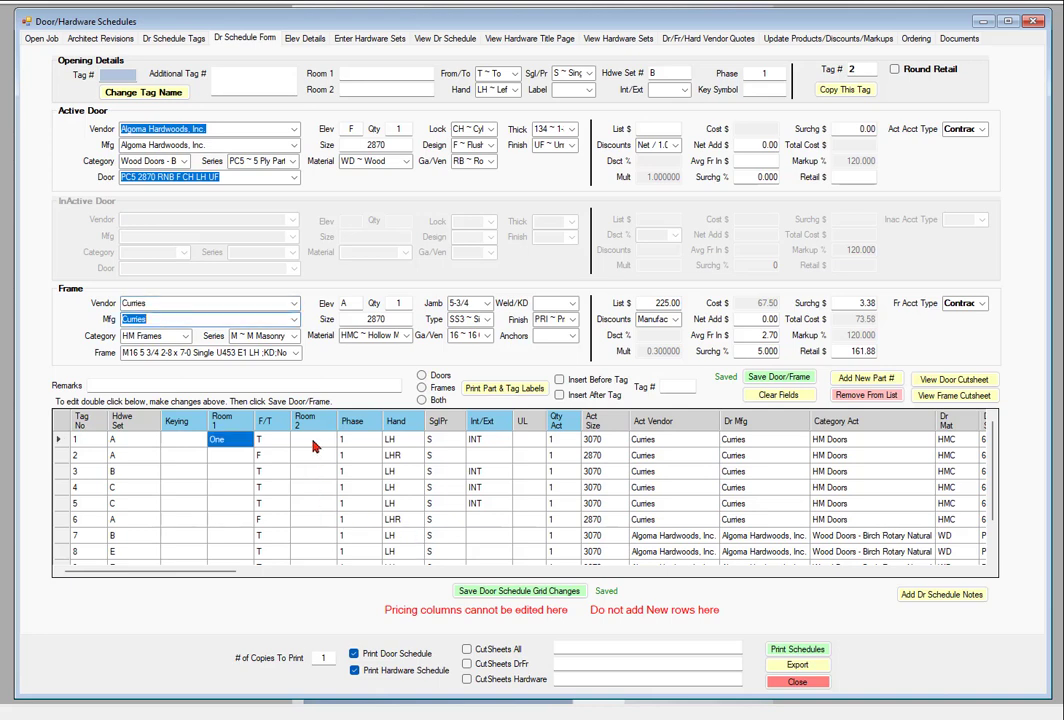
click(312, 439)
text(W)
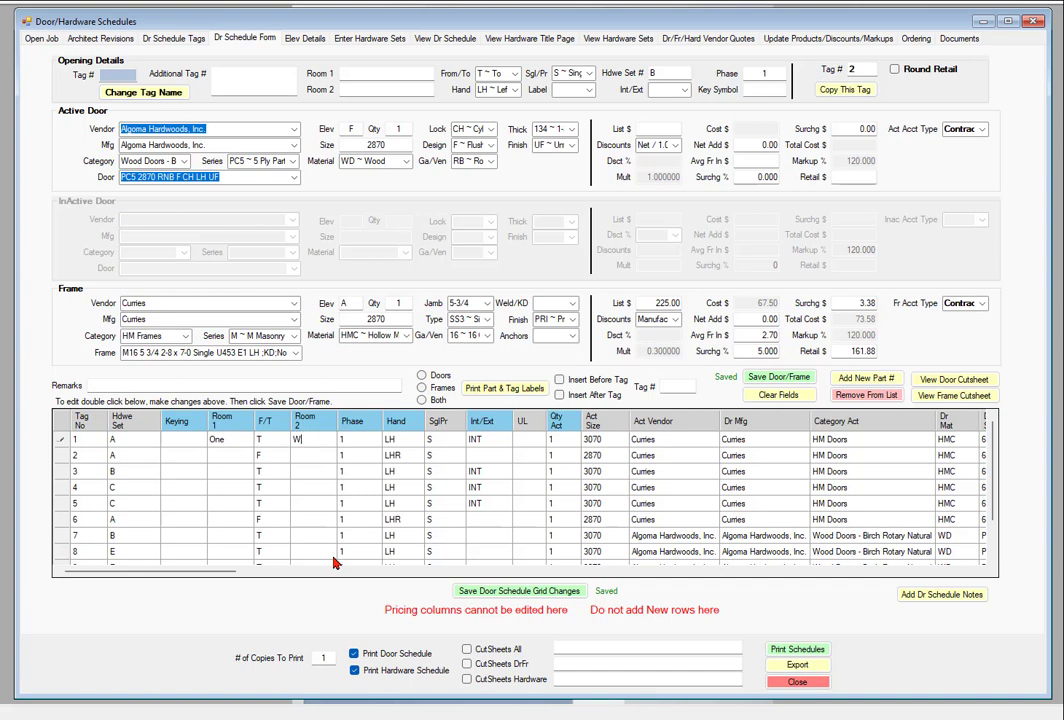
text(Two)
Step: Enter Two as Room 1 and Three as Room 2 in tag 2's row, and save the schedule grid changes
click(246, 457)
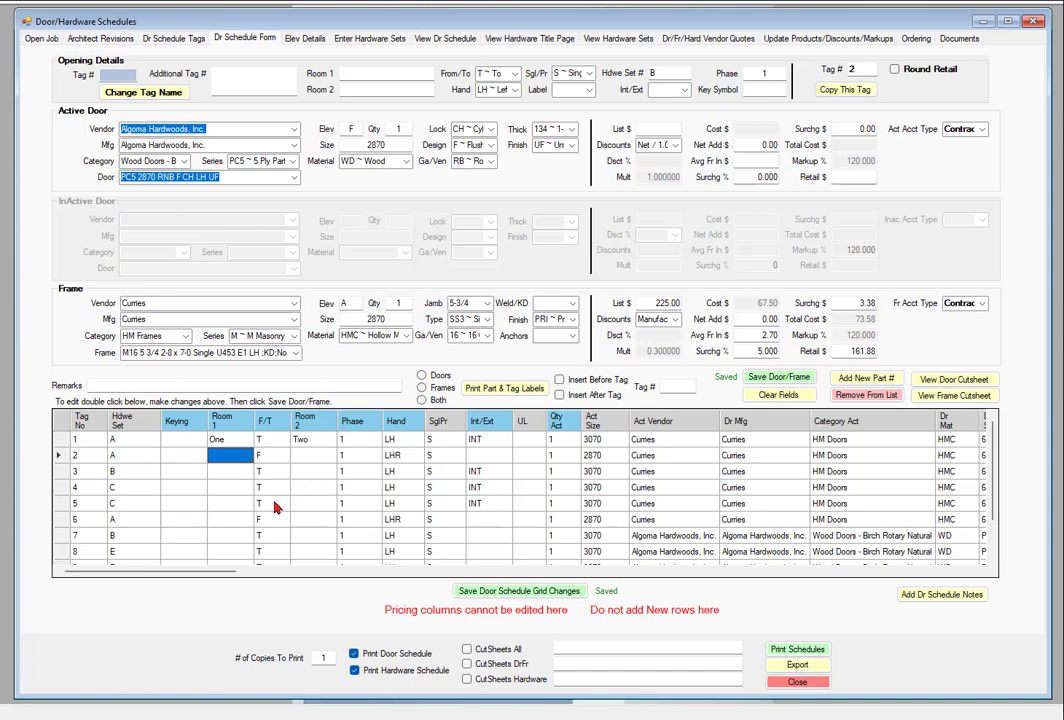
text(Two)
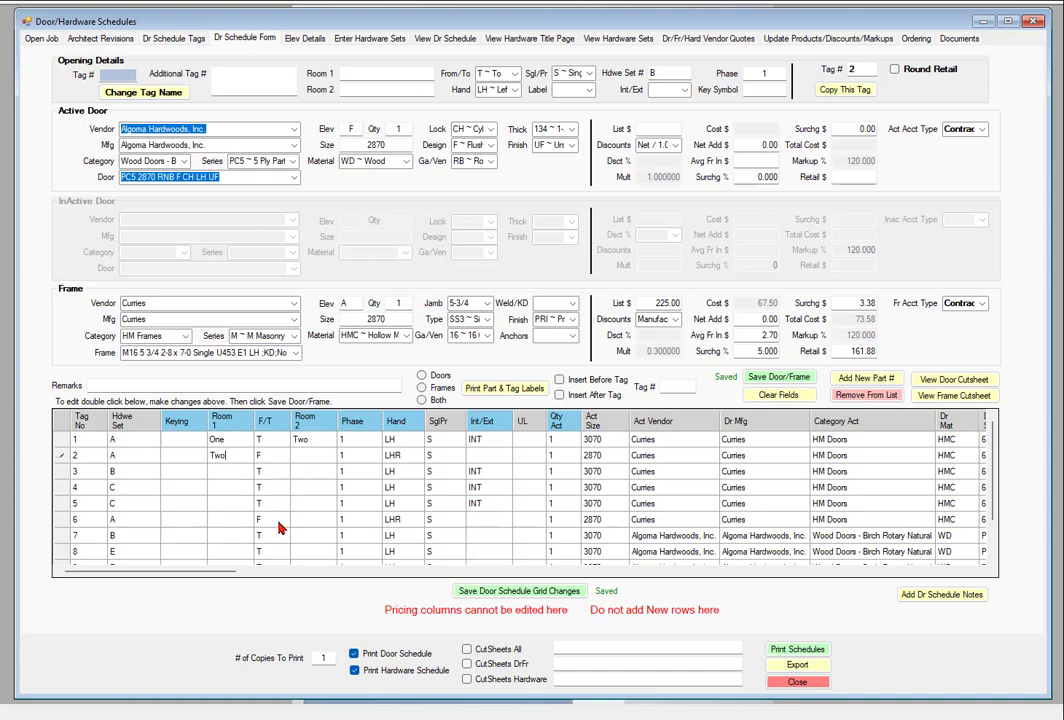
click(316, 455)
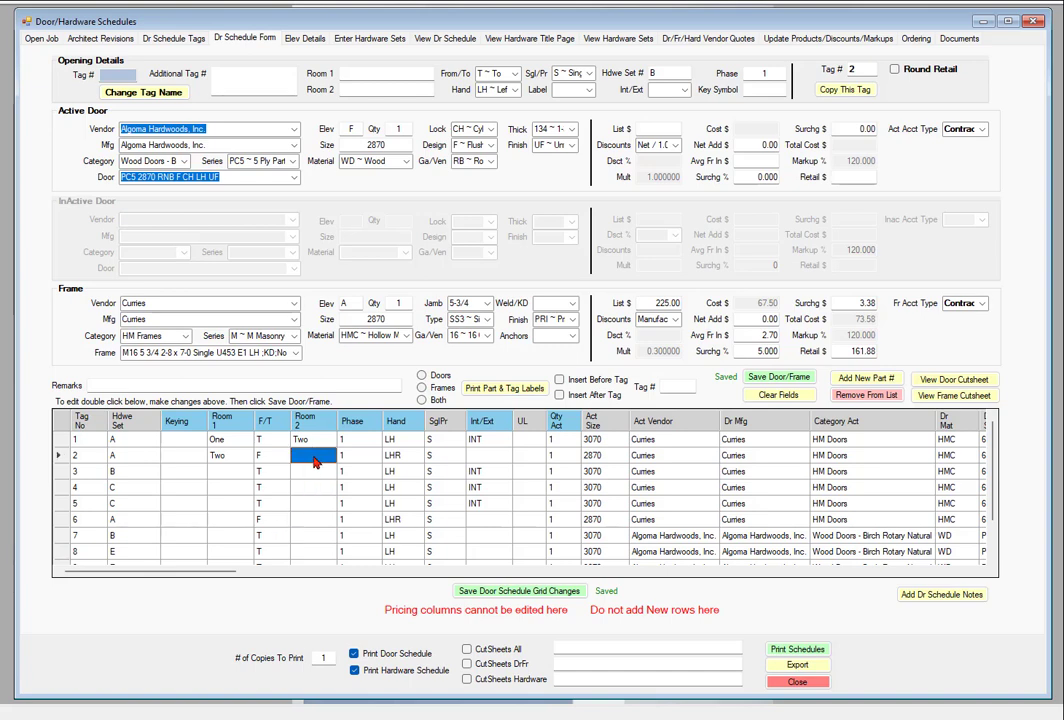
text(Three)
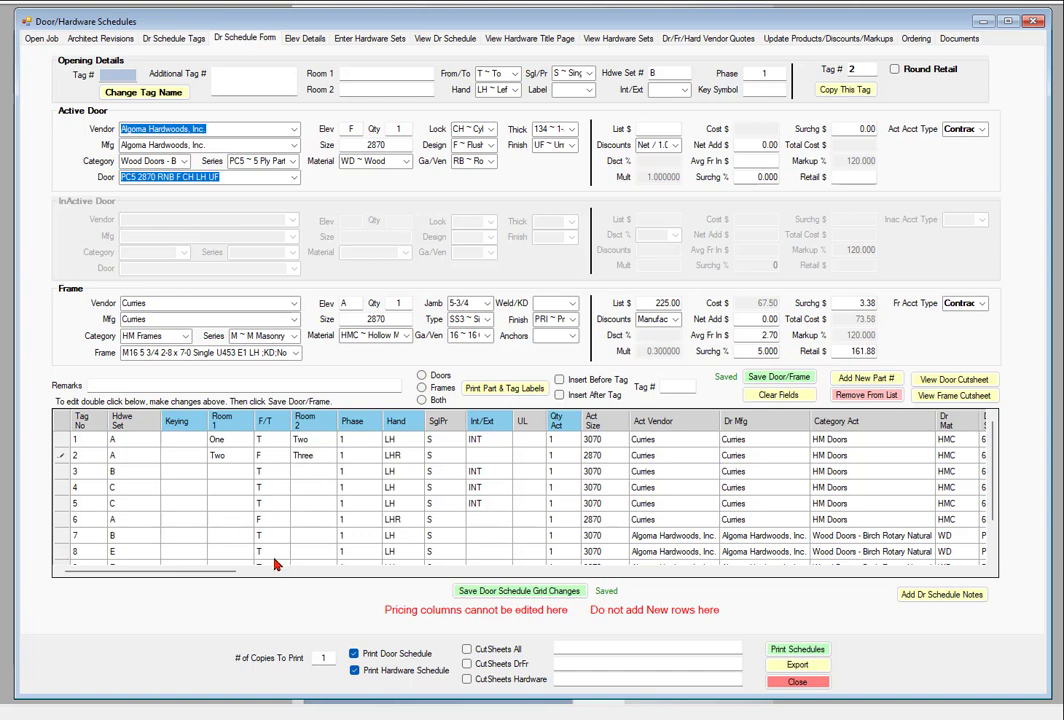
click(521, 594)
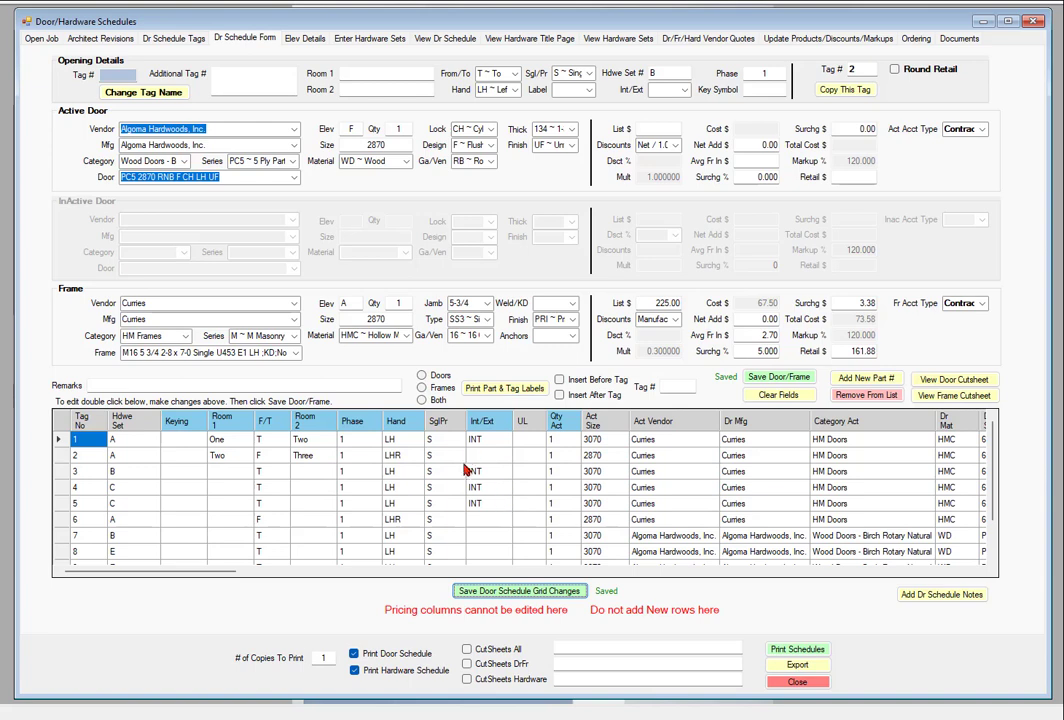
Step: Fill the Int/Ext column with INT for tags 6 to 10A in the schedule grid
scroll(506, 466, down, 1)
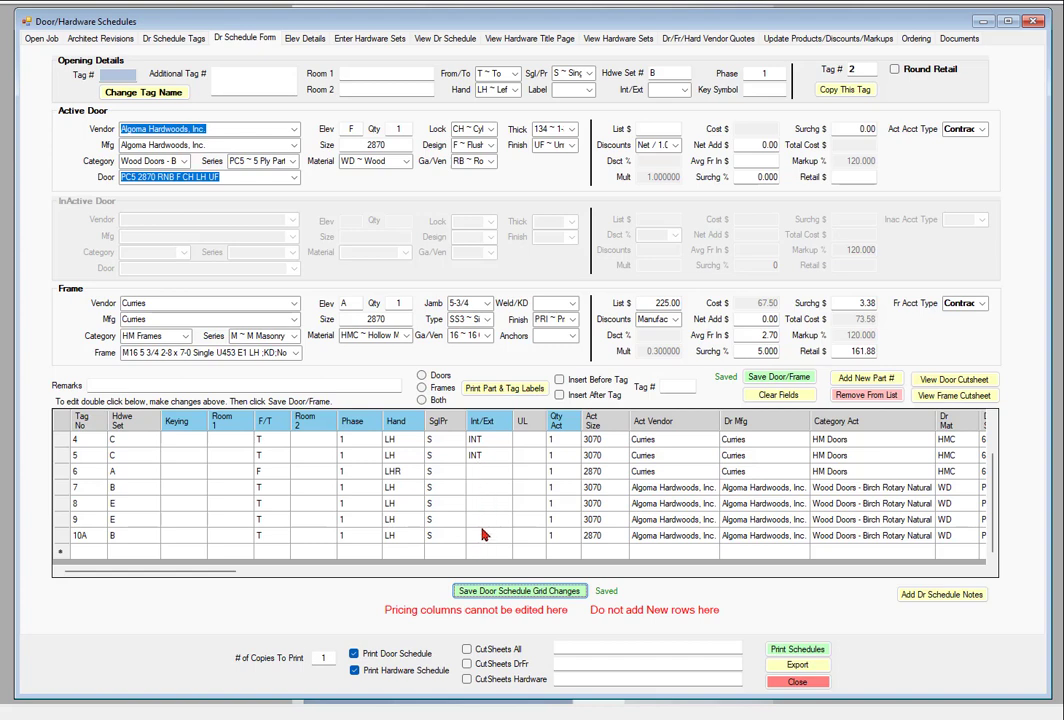
click(481, 459)
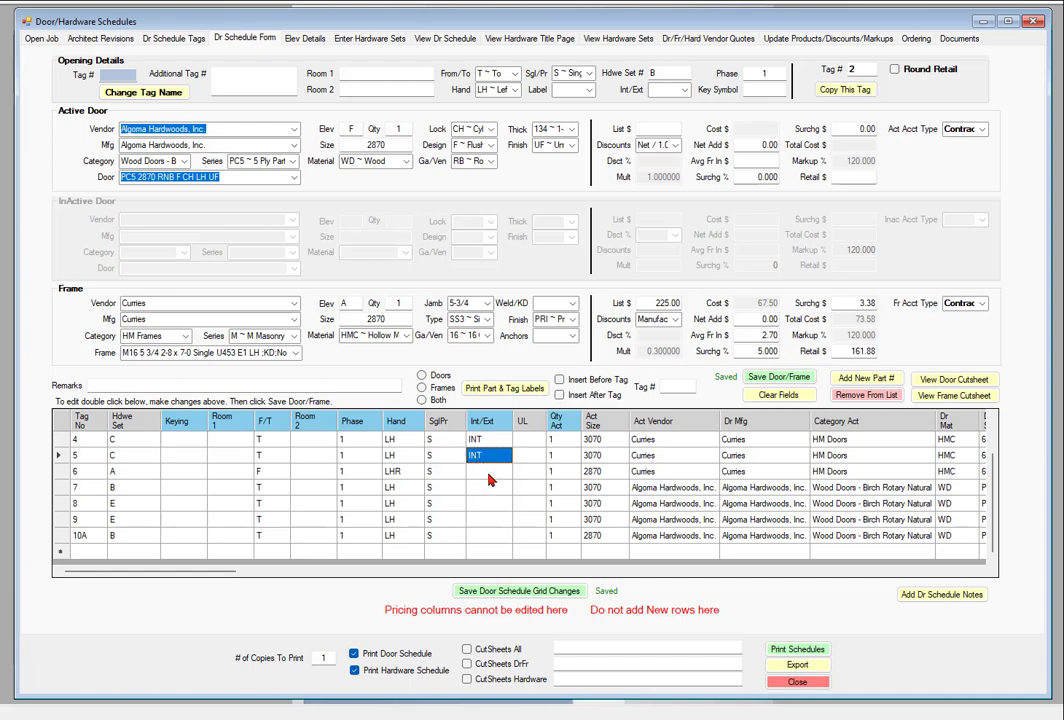
click(485, 474)
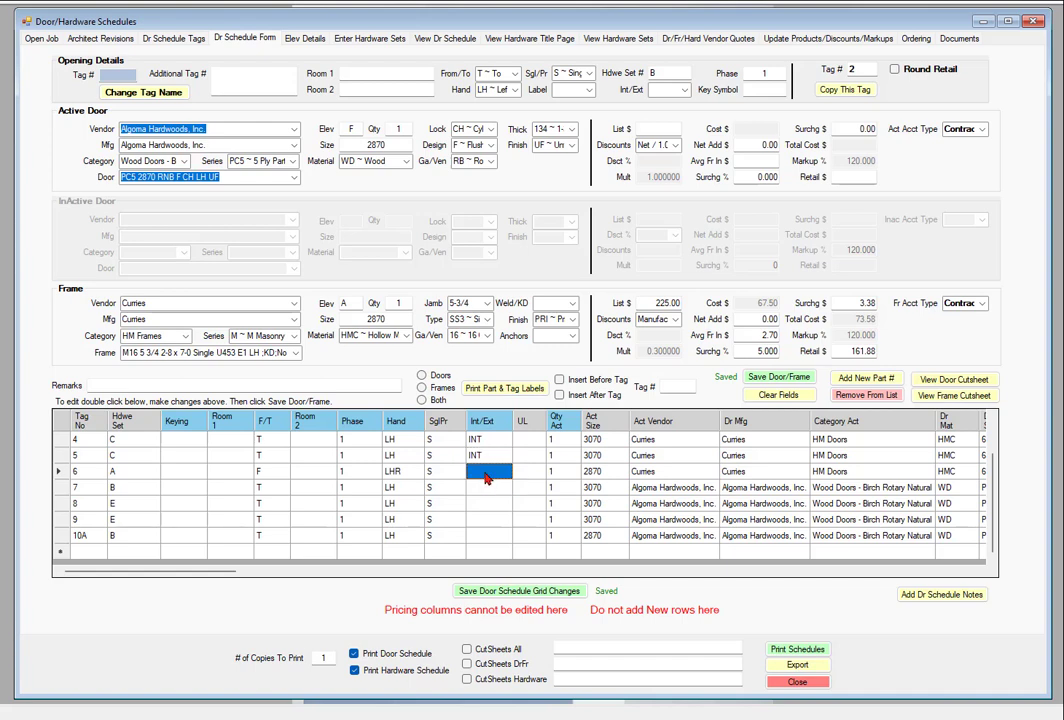
shift+click(483, 540)
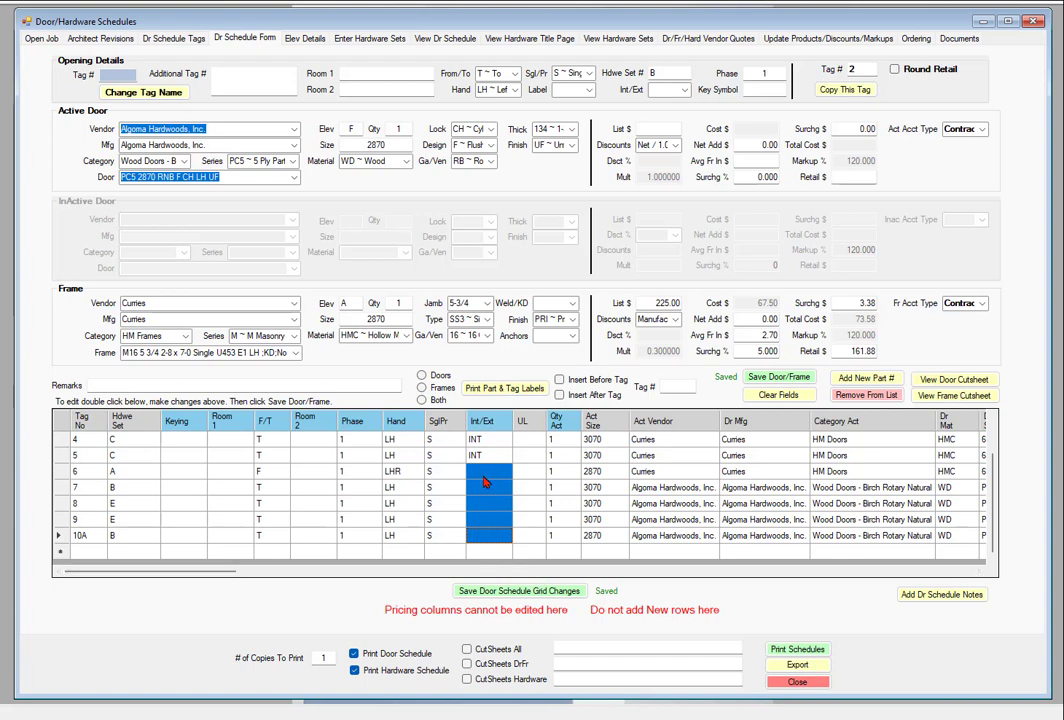
text(INT INT INT INT INT)
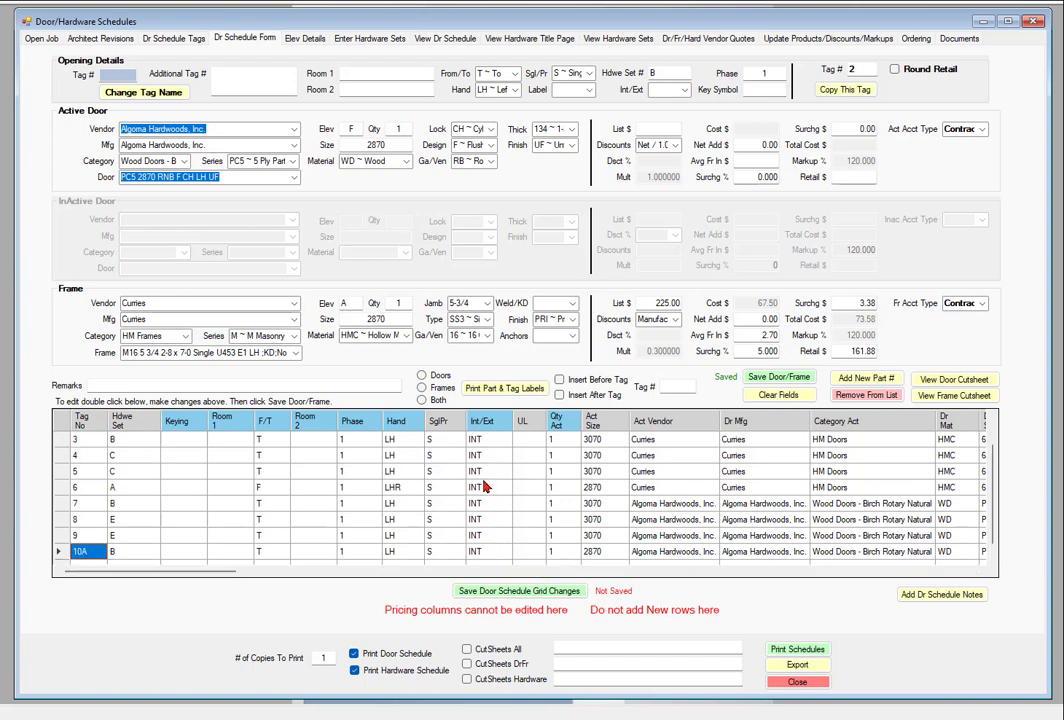
click(490, 553)
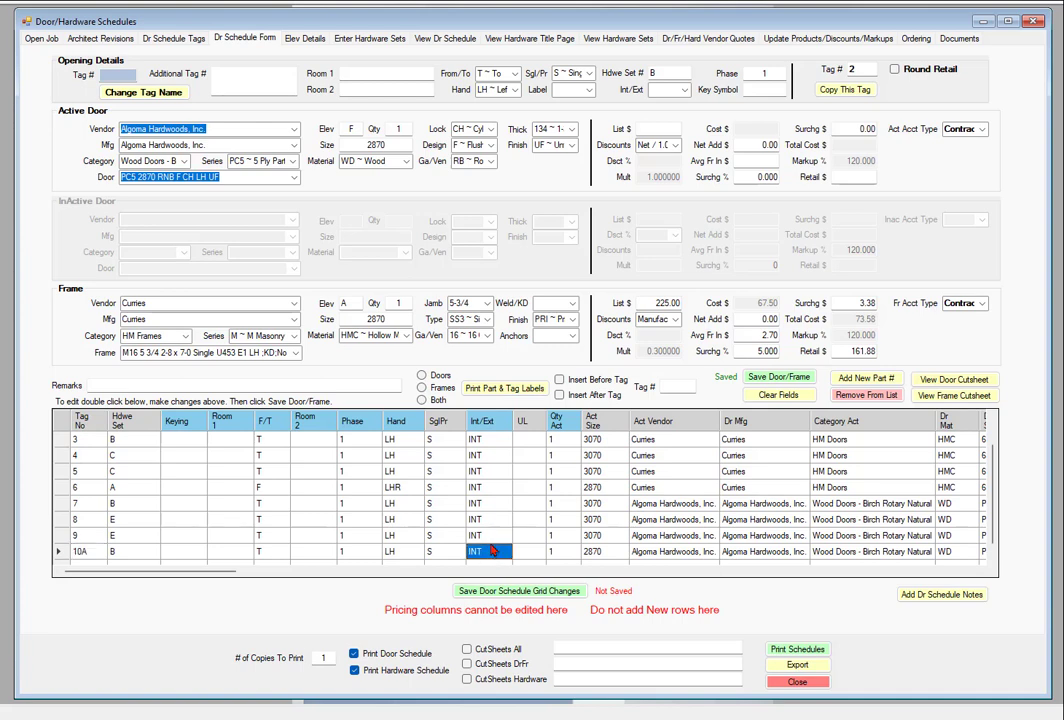
Step: Clear the Int/Ext values for tags 6, 7, 8, 9 and 10A in the schedule grid
key(Delete)
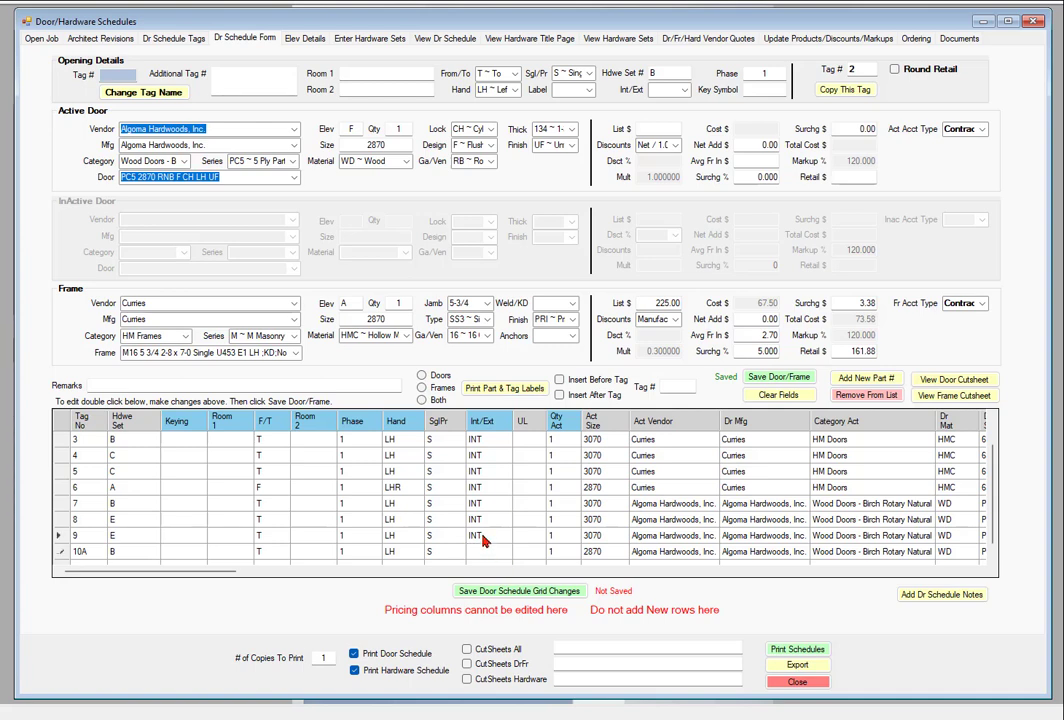
click(483, 538)
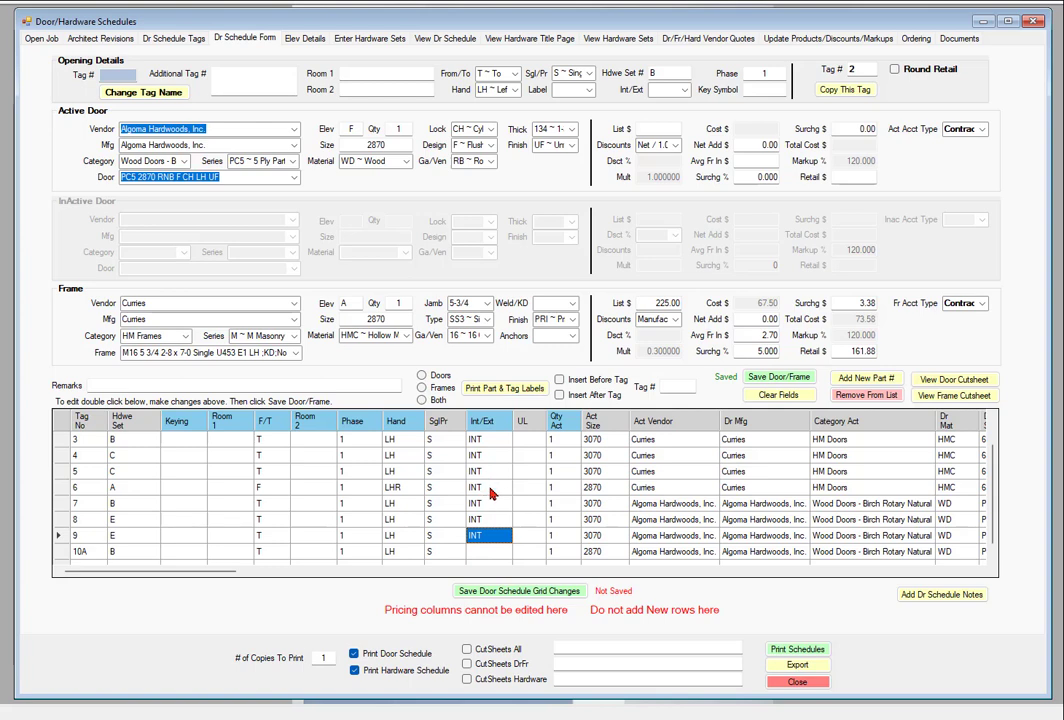
click(485, 537)
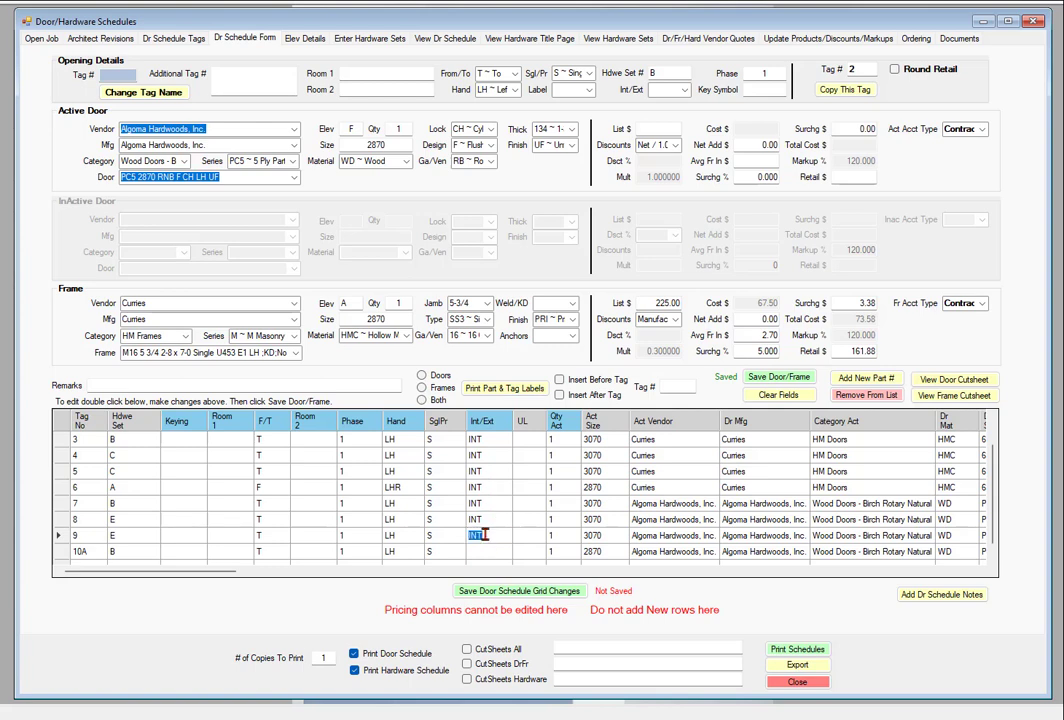
double_click(490, 521)
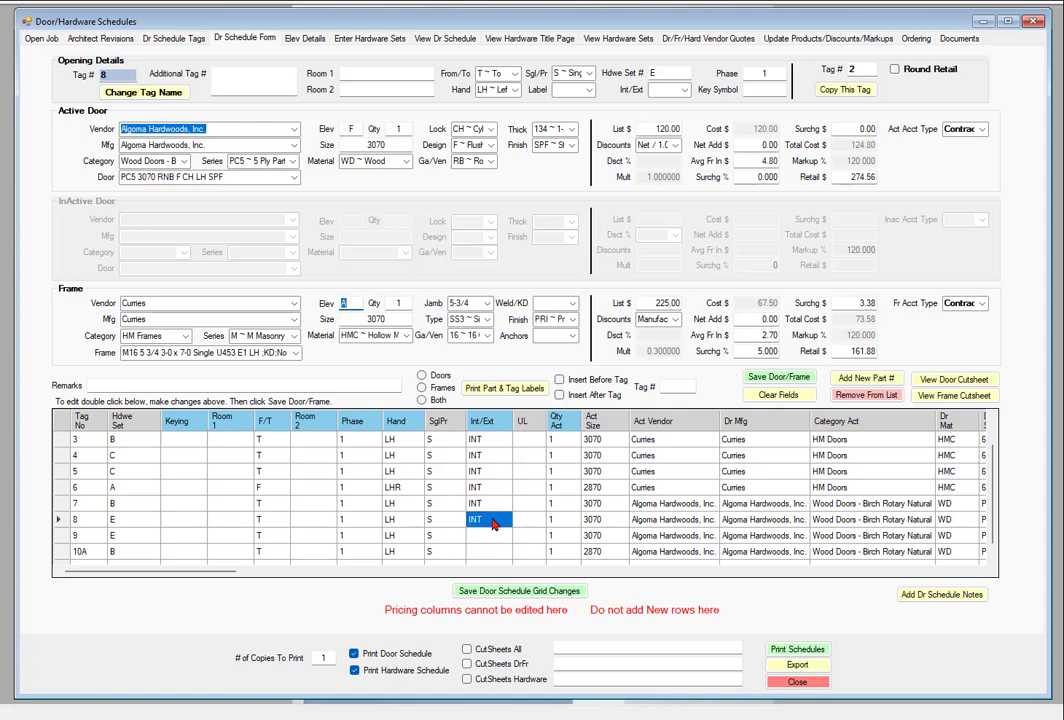
click(490, 503)
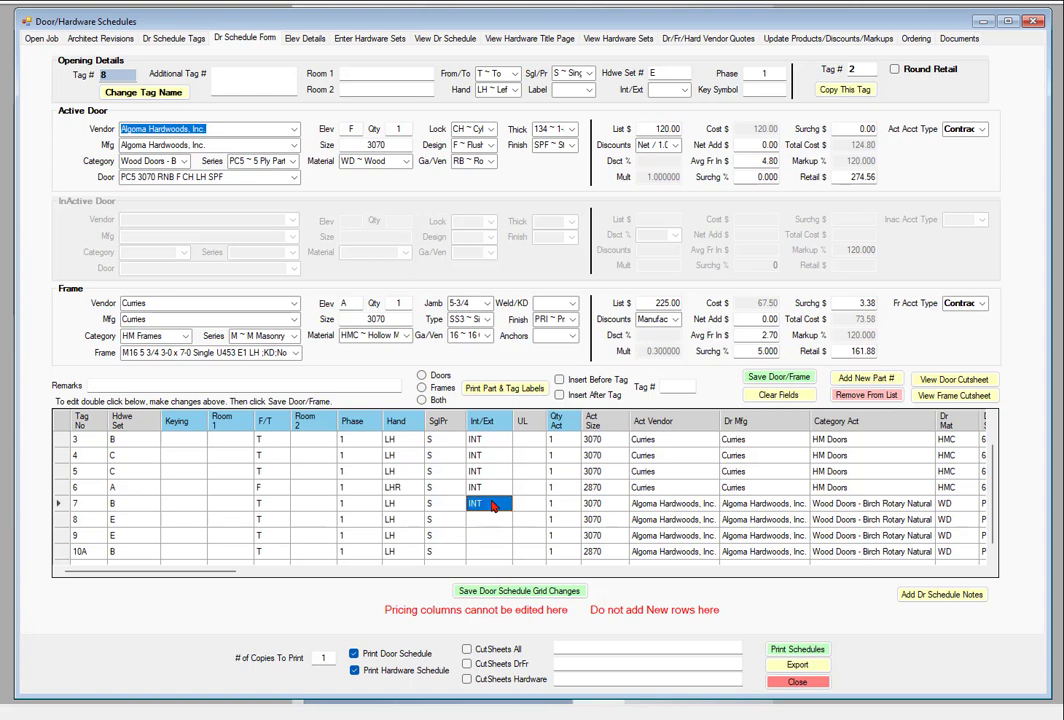
click(493, 488)
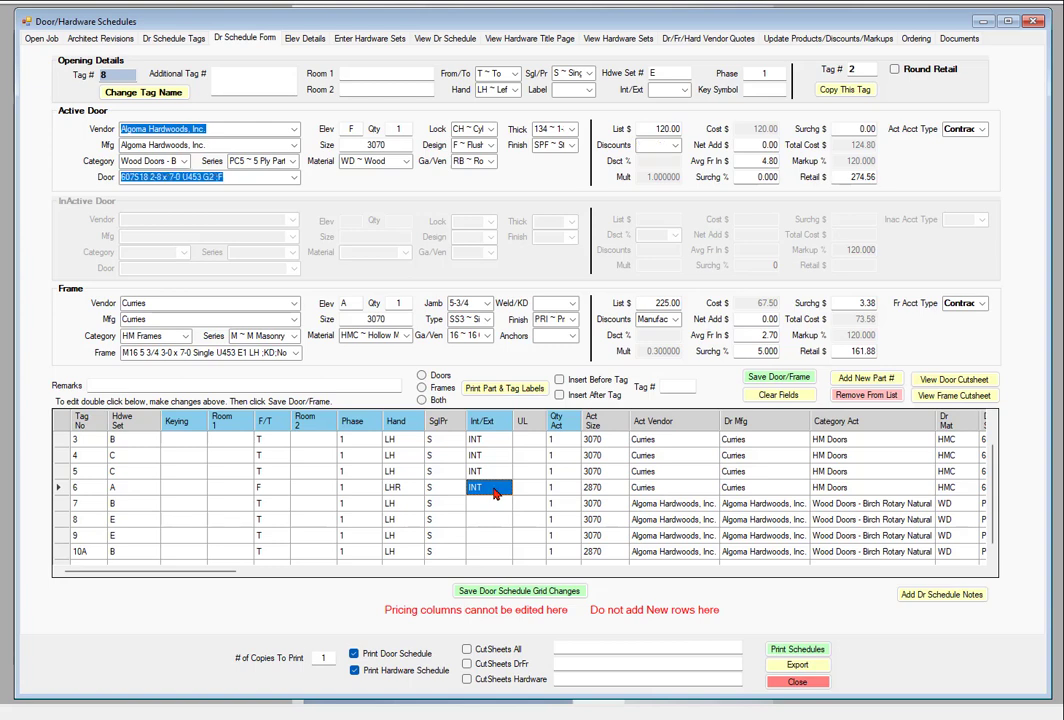
click(490, 488)
key(BackSpace)
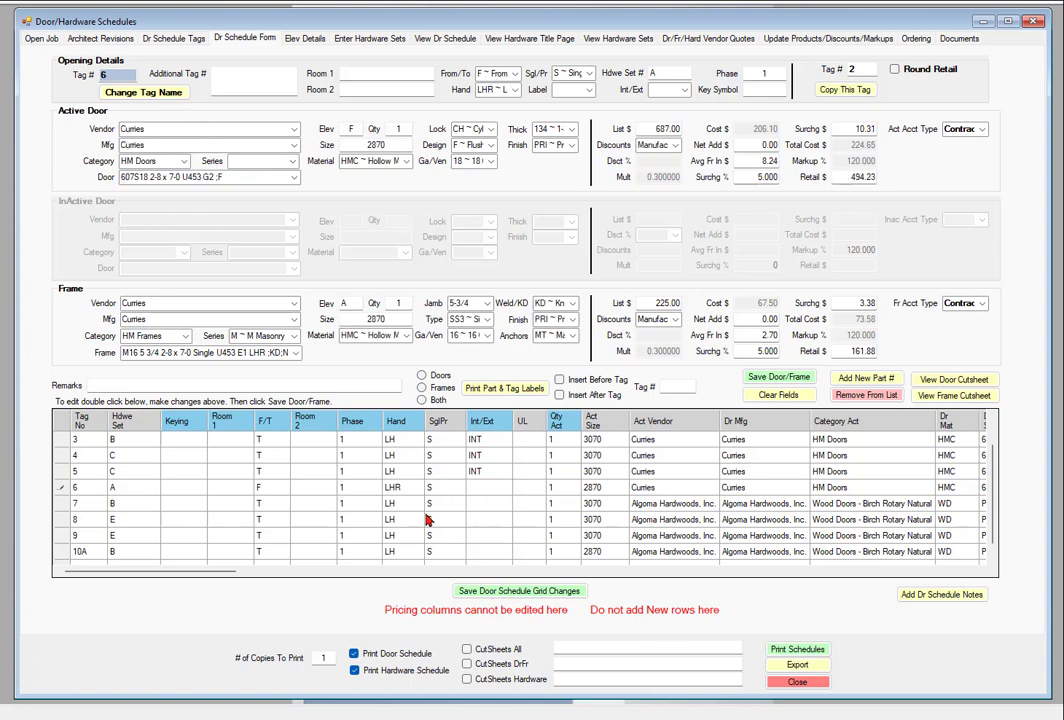
Step: Copy the INT value from tag 5 into the Int/Ext cells of tags 6, 7 and 9 together
click(485, 474)
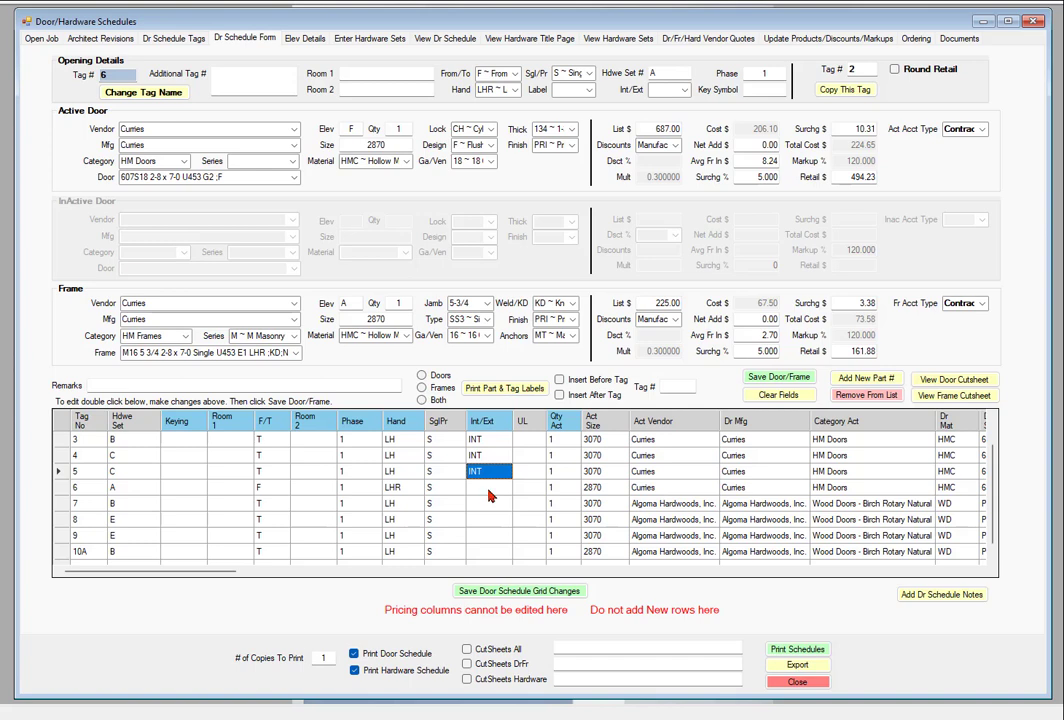
shift+drag(483, 488, 483, 508)
key(ctrl+c)
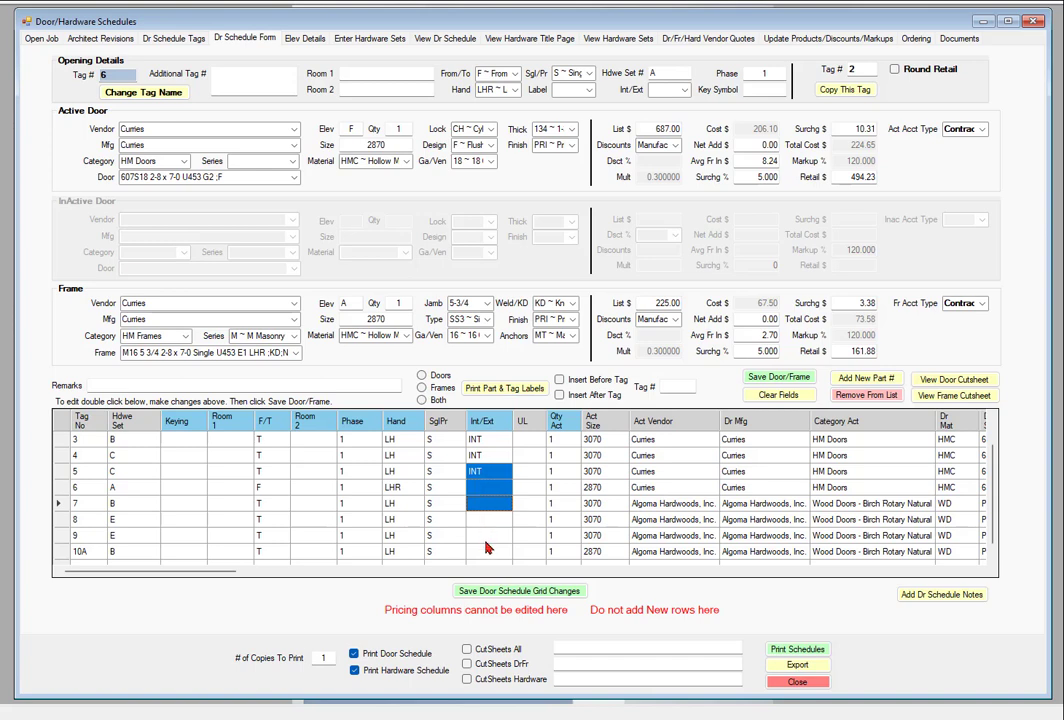
ctrl+click(484, 538)
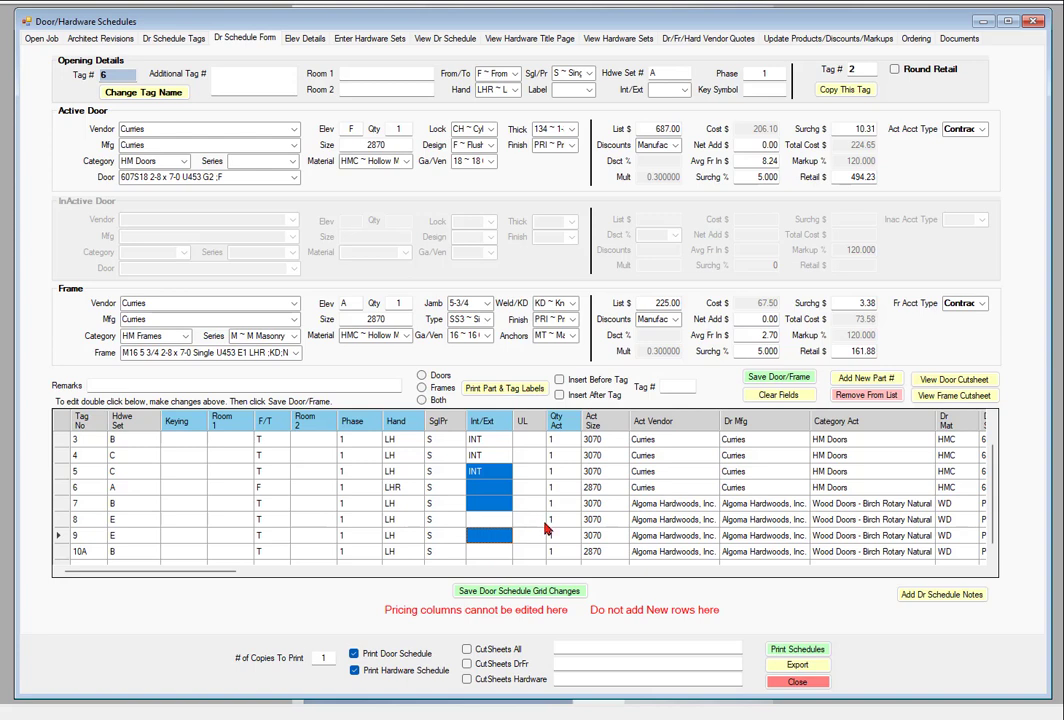
key(ctrl+v)
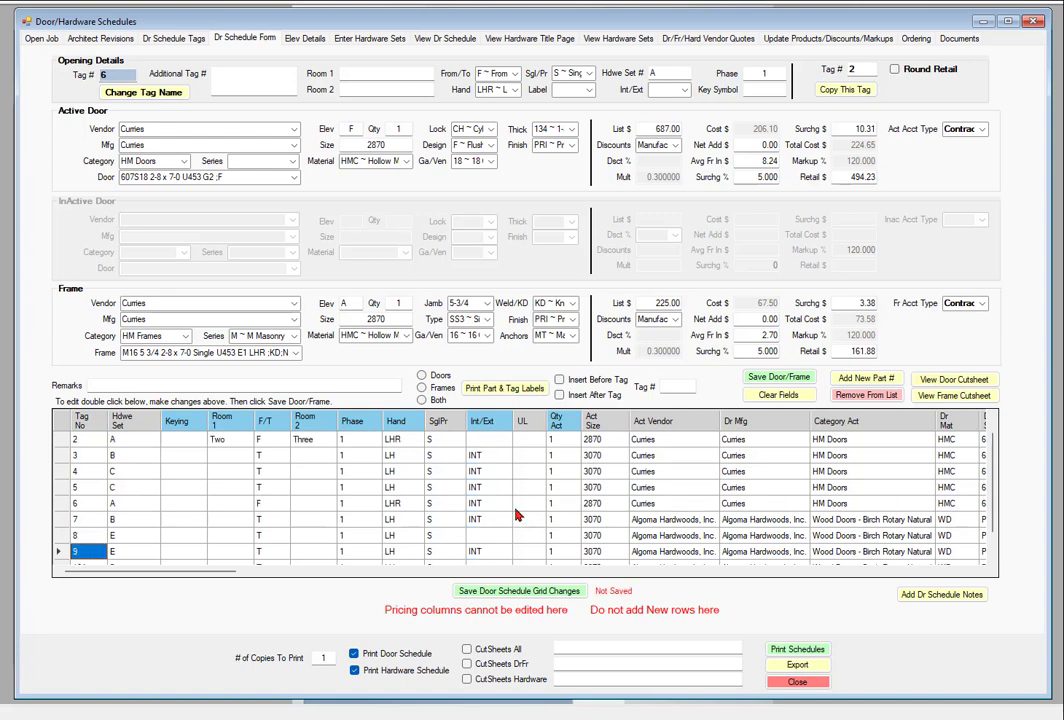
scroll(495, 537, down, 1)
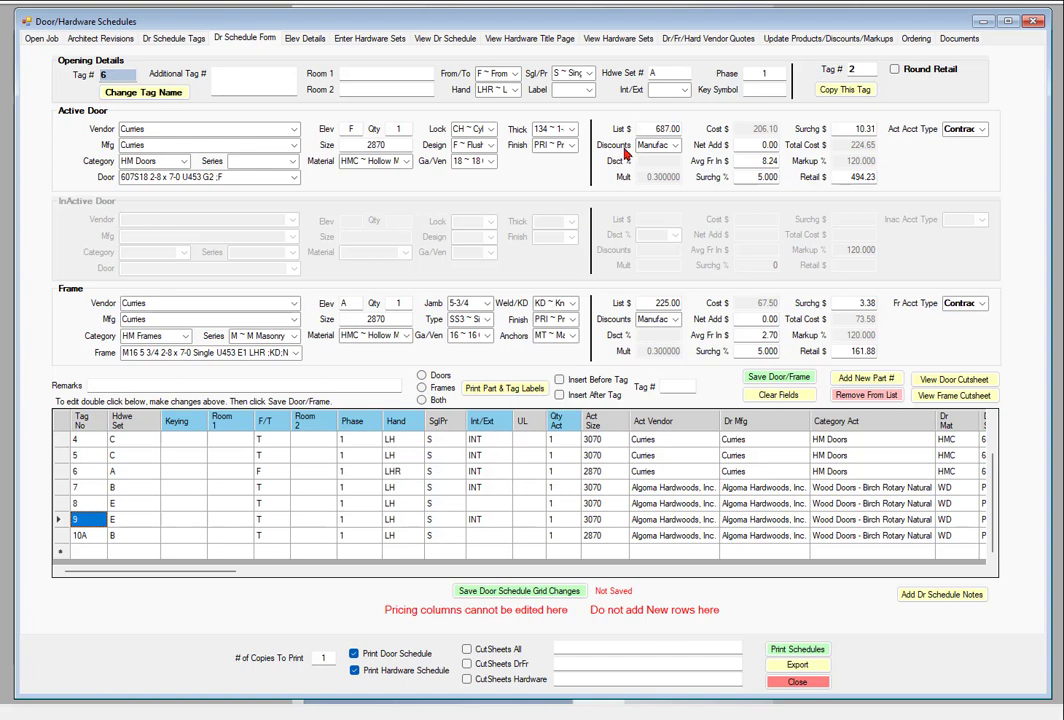
Step: Check the available Int/Ext codes and enter EXT as the Int/Ext value in tag 8's grid row
click(686, 94)
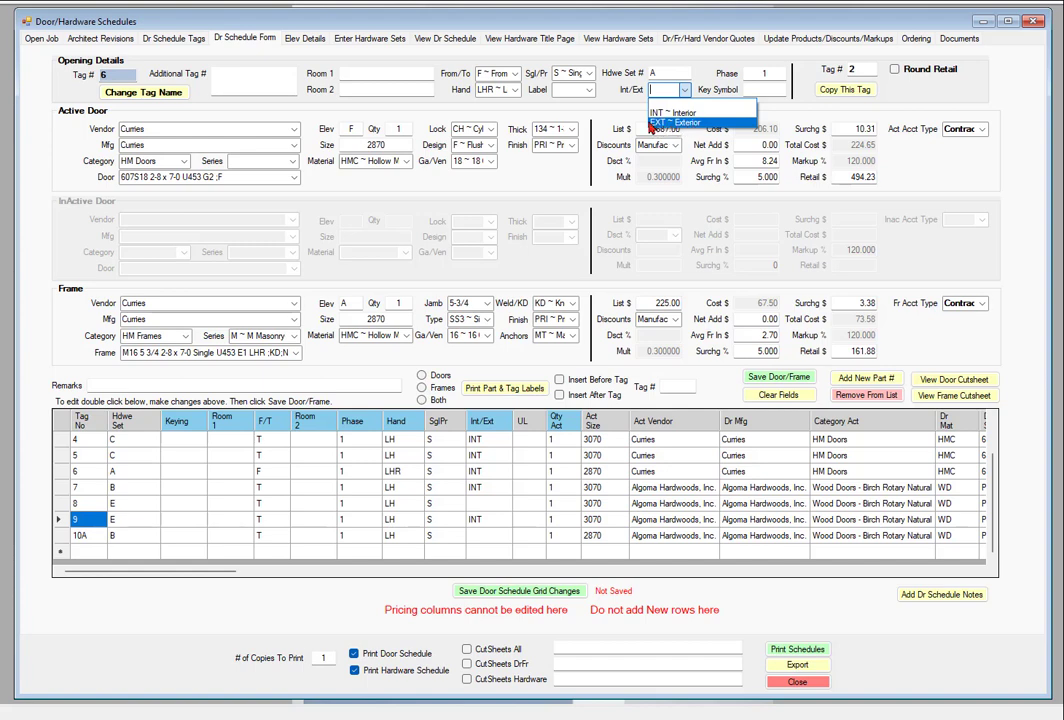
click(485, 509)
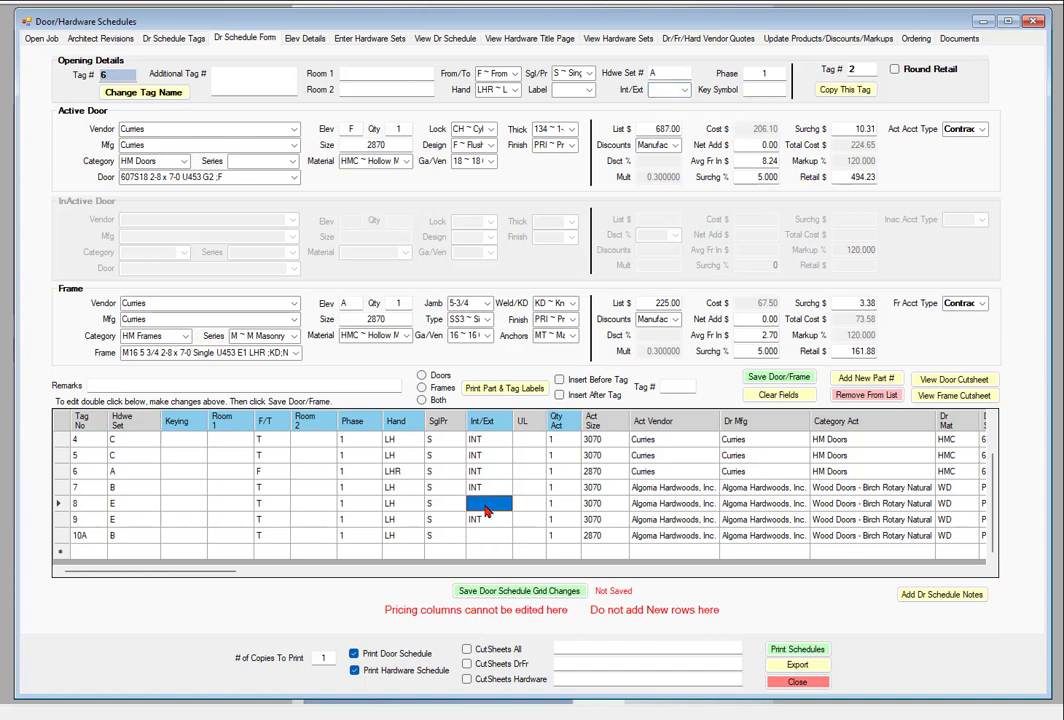
text(EXT)
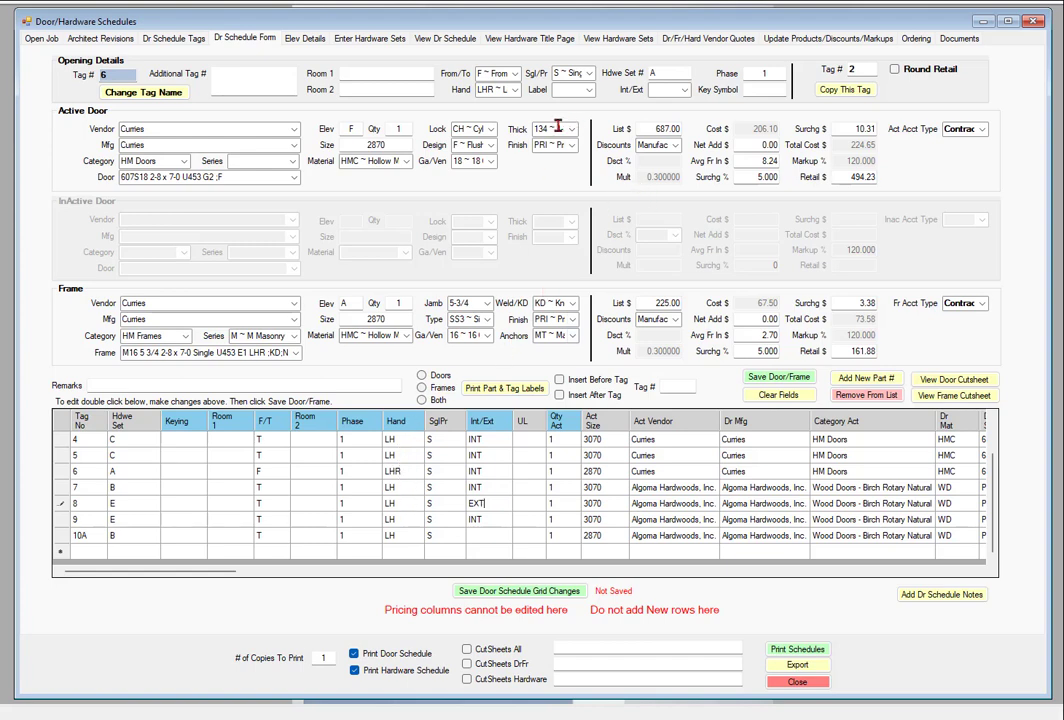
Step: Check the available hand codes and set tag 8's Hand to RHR in the schedule grid
click(514, 92)
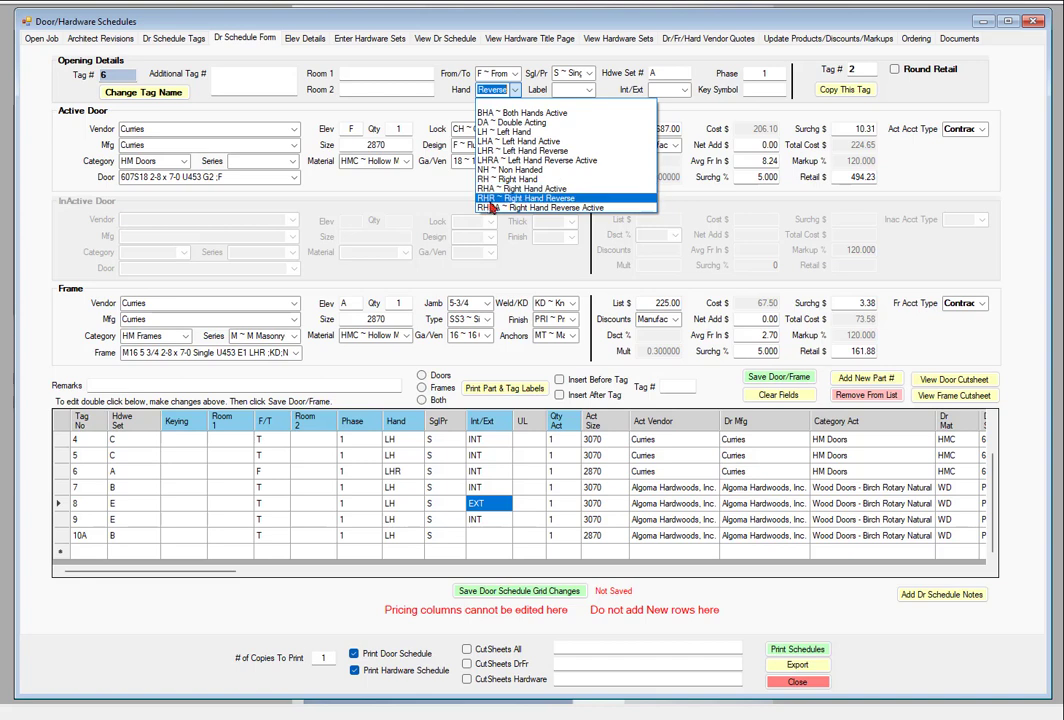
click(399, 510)
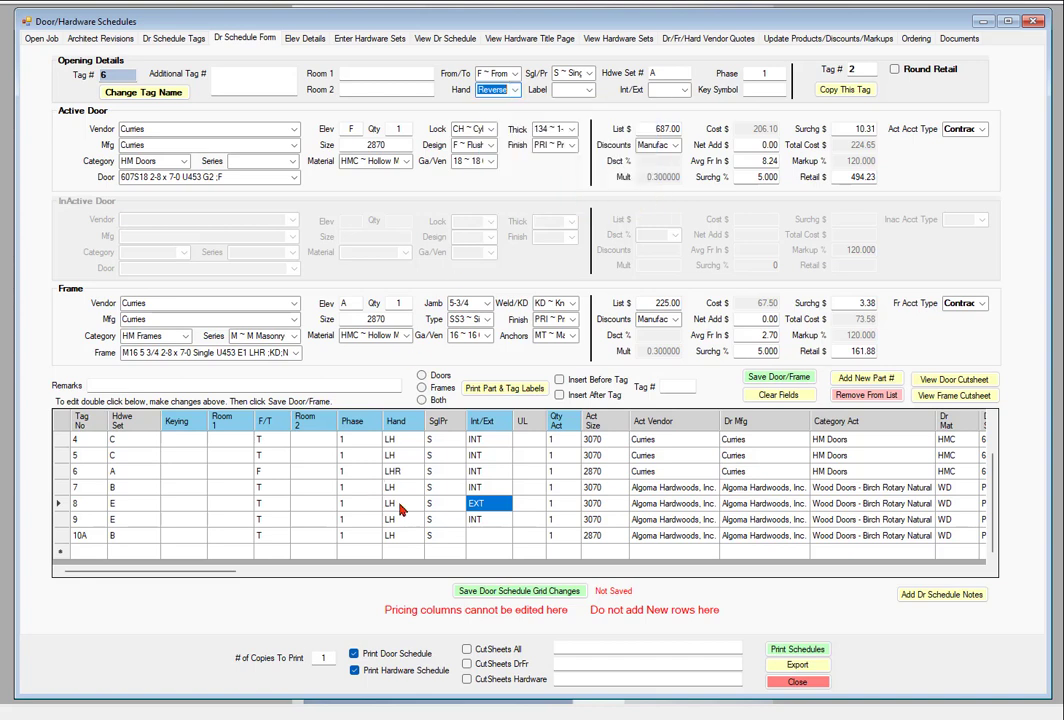
click(402, 506)
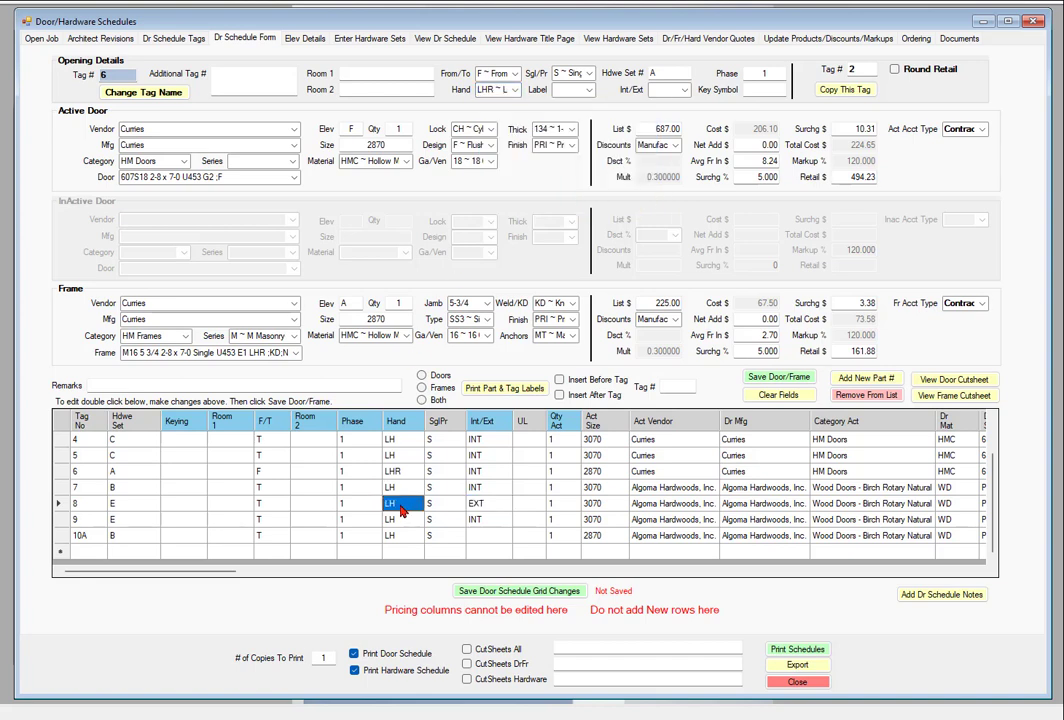
text(RHR)
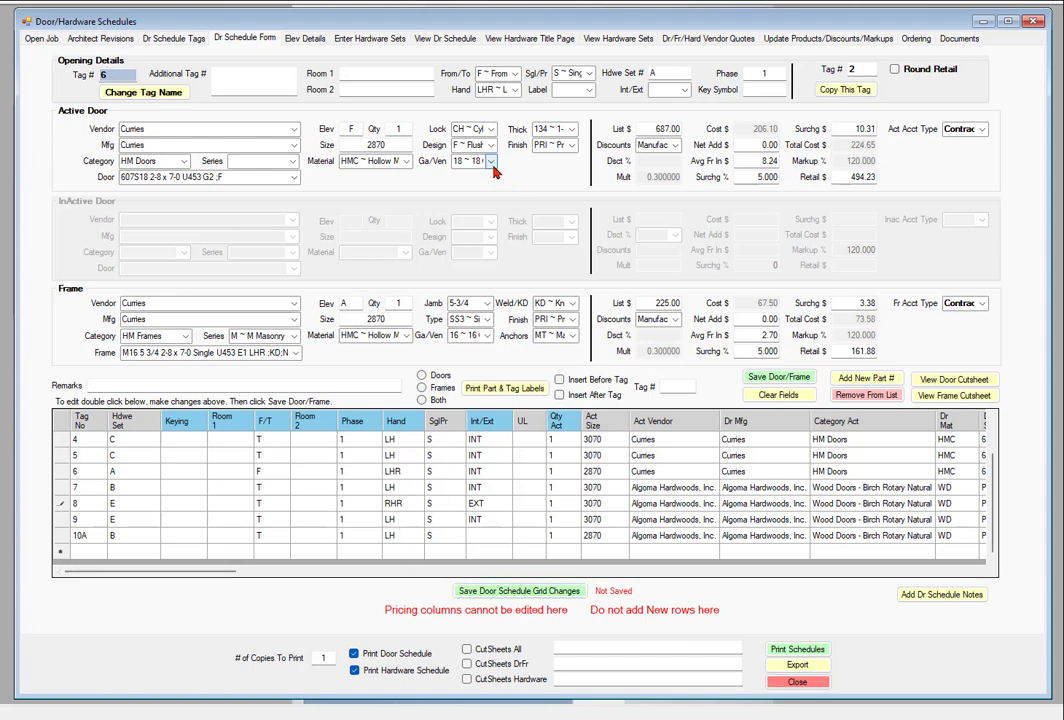
Step: Examine the valid codes for Hand, From/To, frame Weld/KD and Anchors, along with the door and frame columns of the schedule grid
click(516, 91)
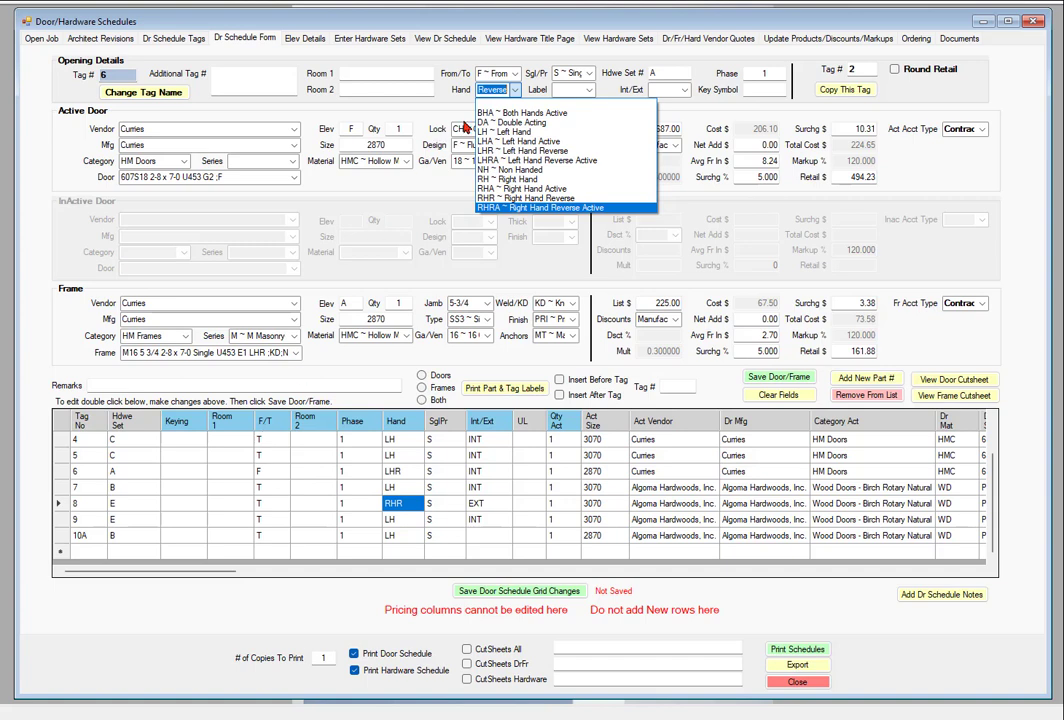
click(432, 64)
click(516, 76)
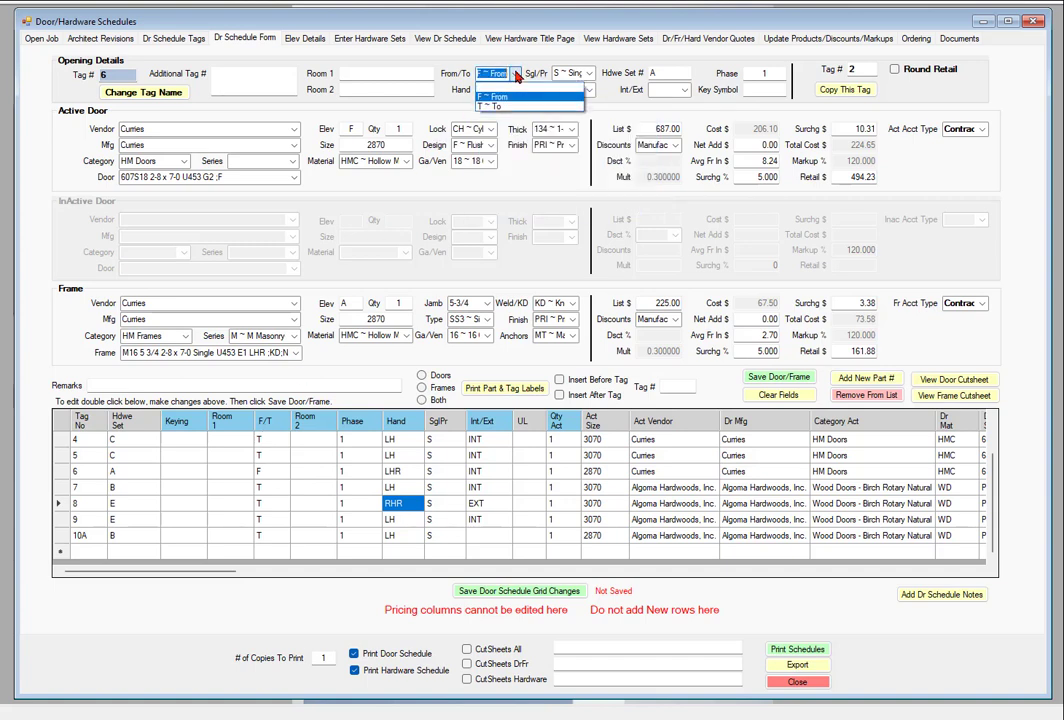
click(516, 76)
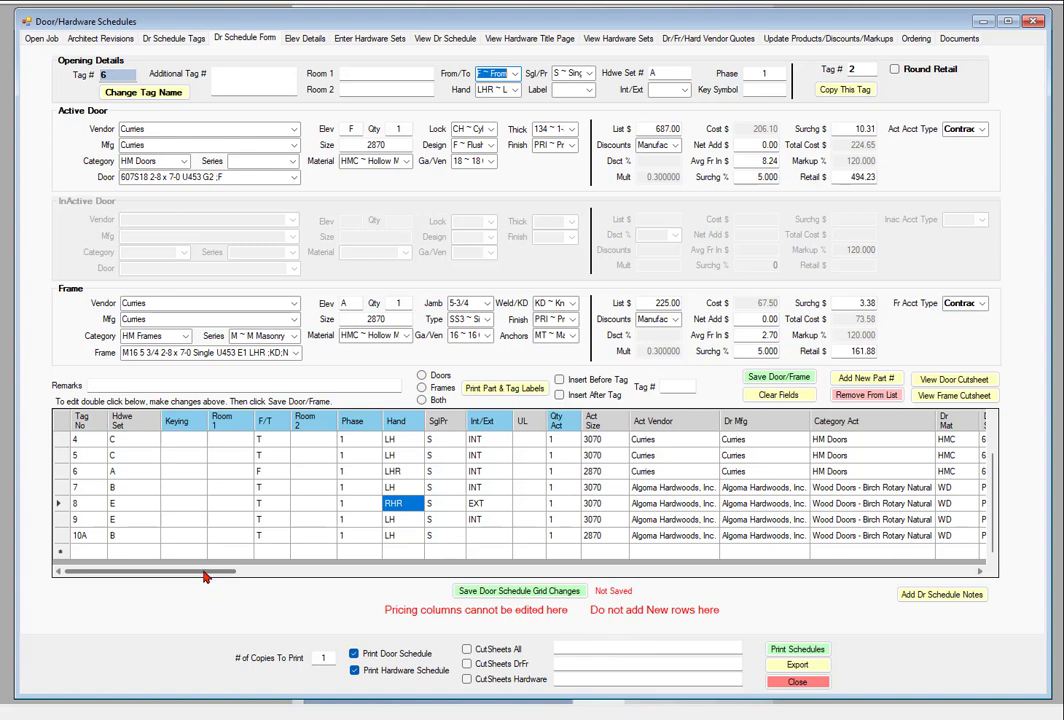
drag(200, 573, 373, 589)
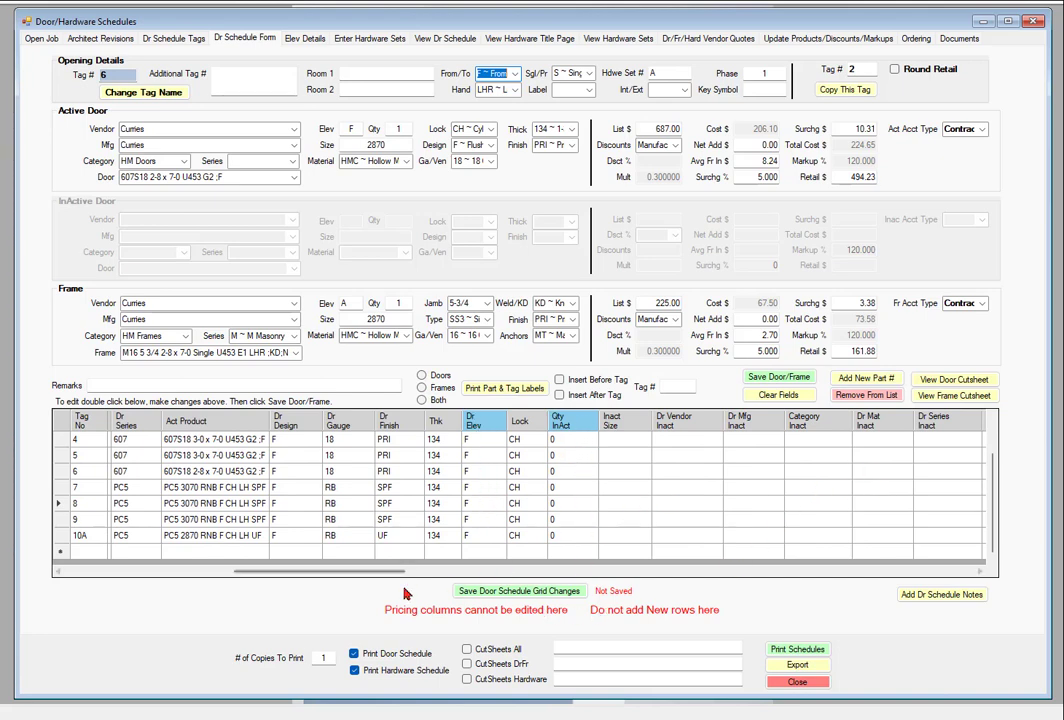
drag(417, 578, 588, 590)
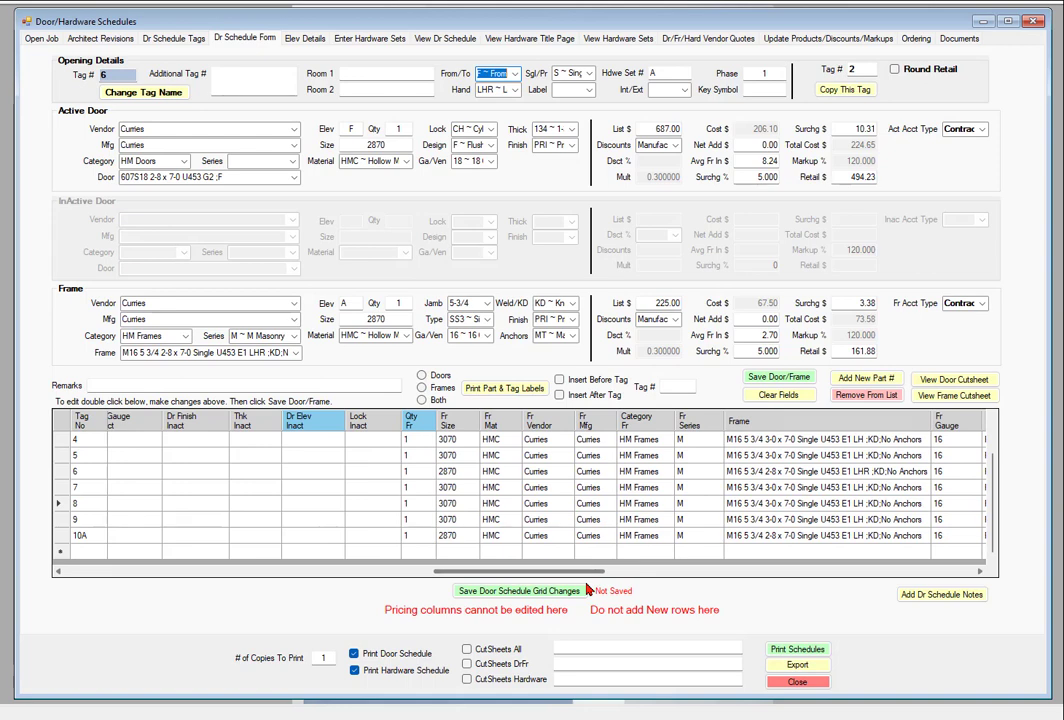
drag(588, 590, 707, 578)
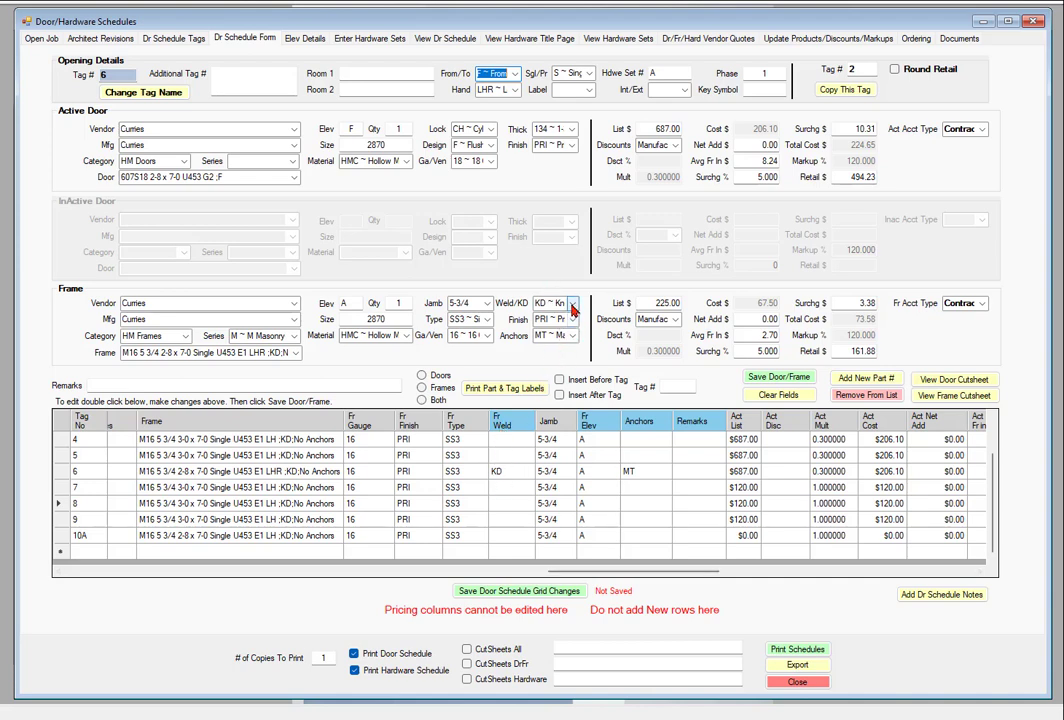
click(572, 303)
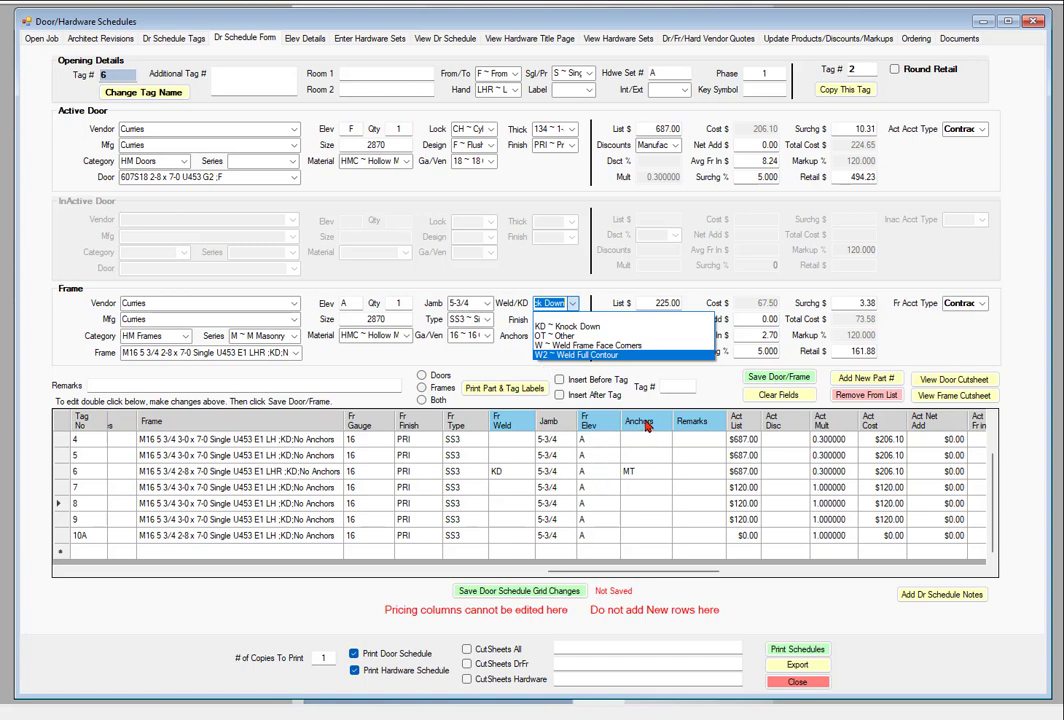
click(511, 350)
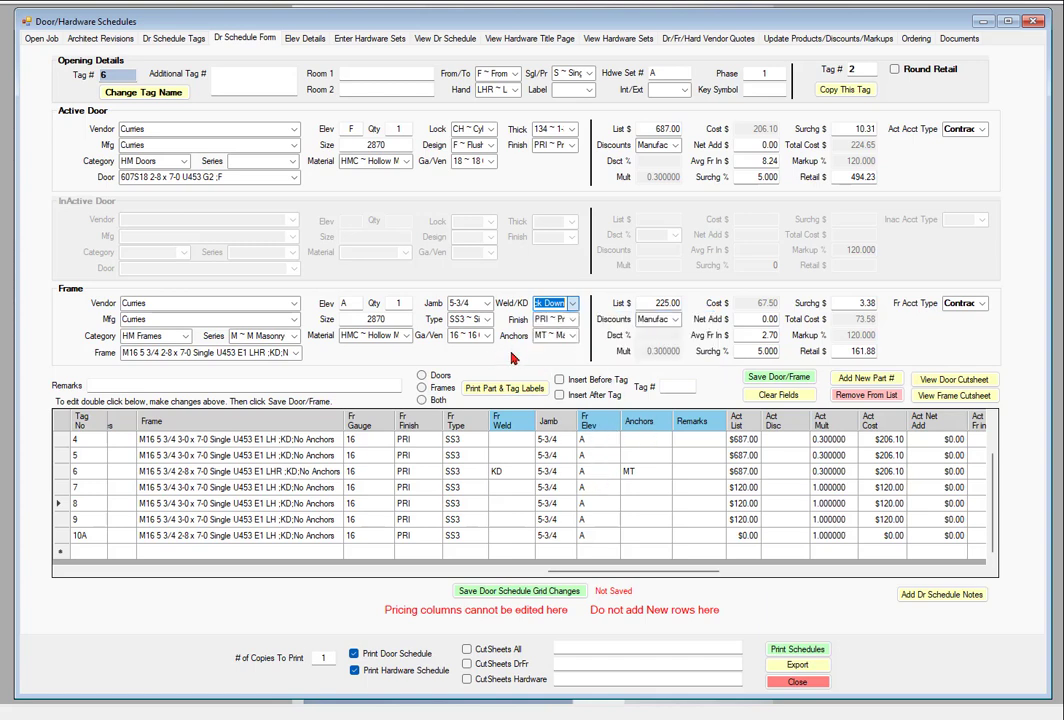
click(572, 336)
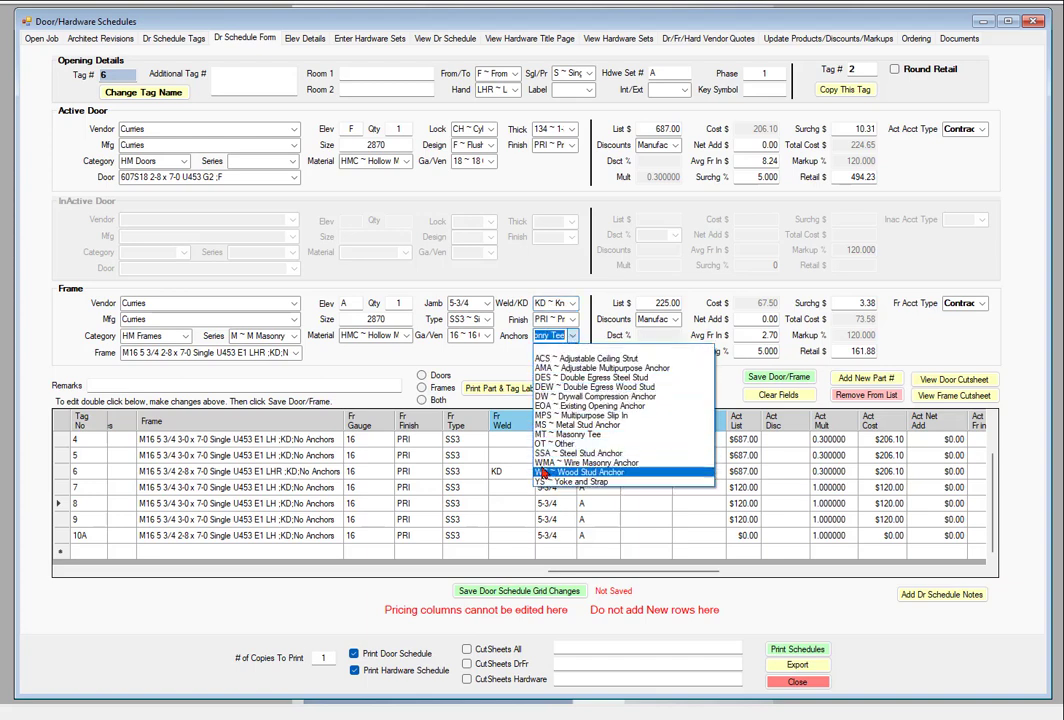
click(938, 349)
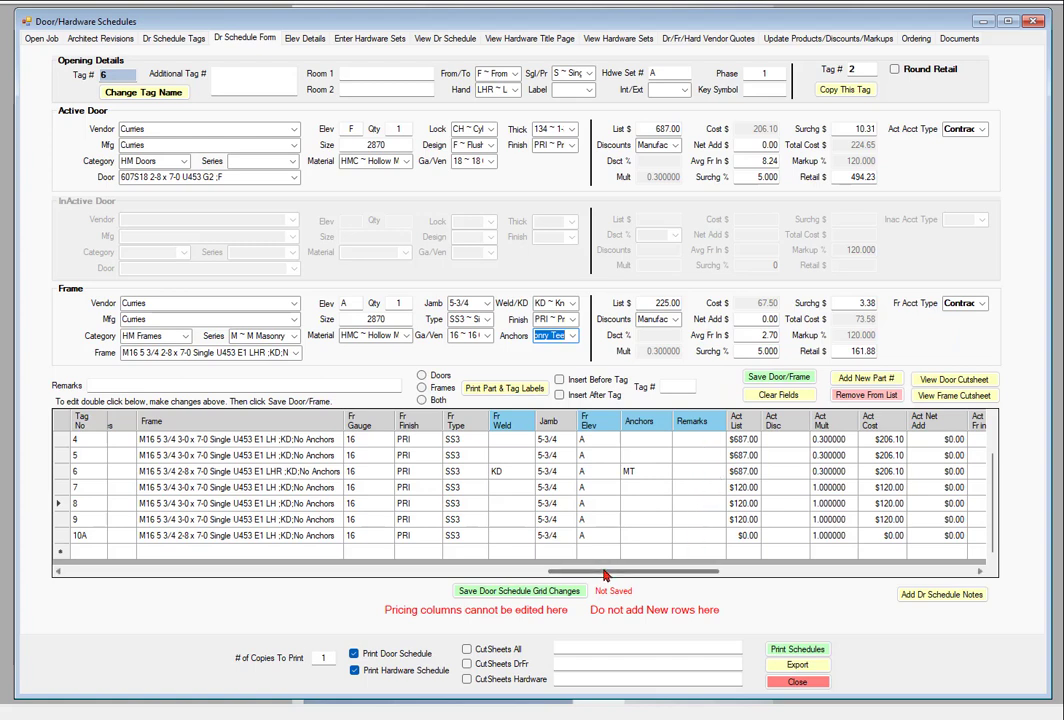
drag(600, 573, 16, 588)
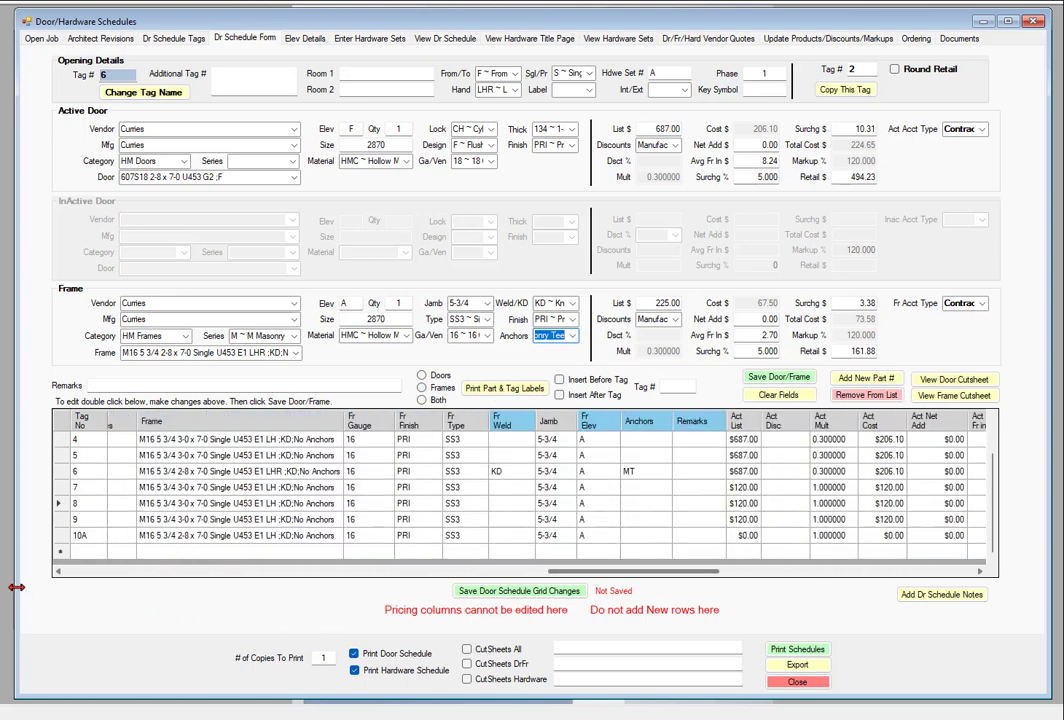
drag(573, 572, 80, 596)
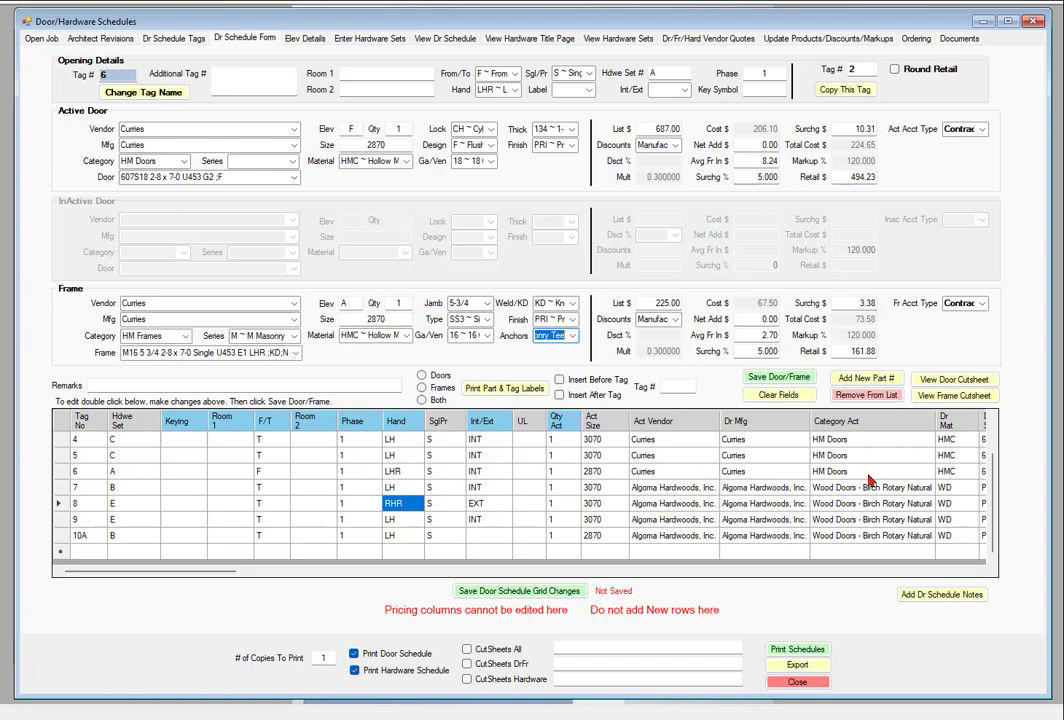
drag(228, 570, 302, 573)
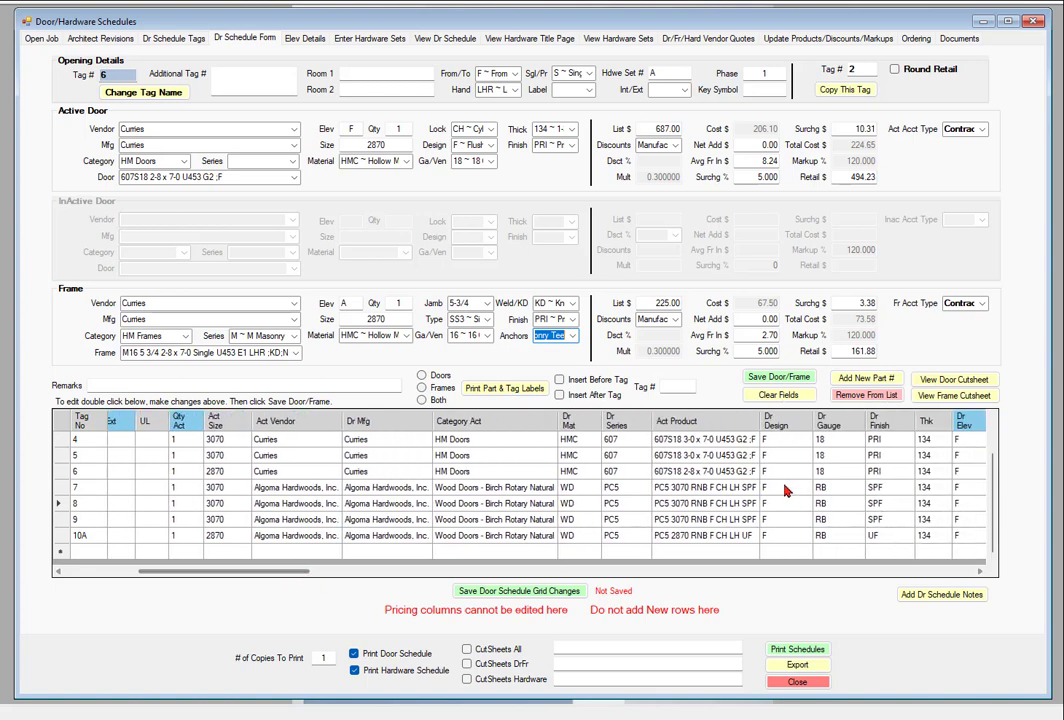
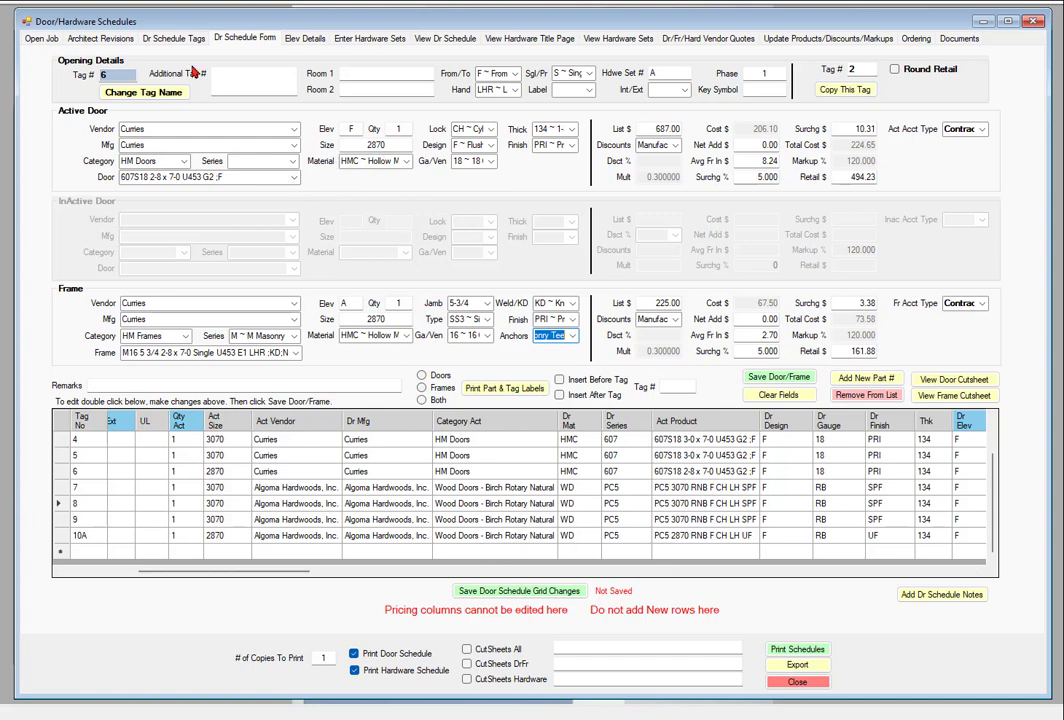
Step: Enter 10A as the additional tag number in tag 6's opening details
click(221, 72)
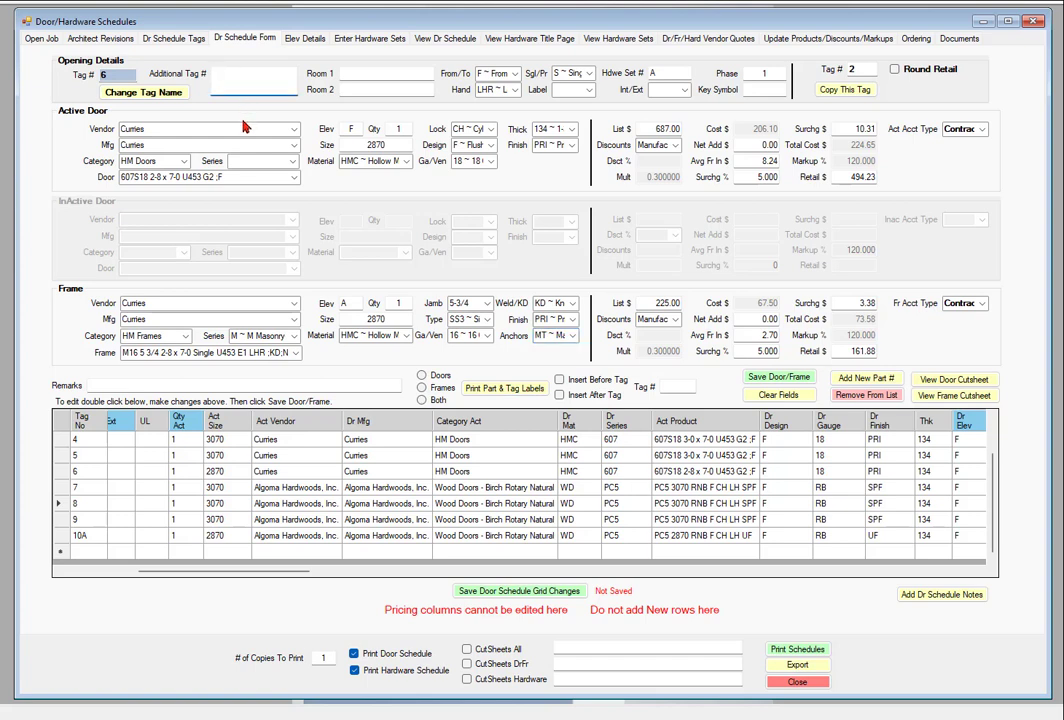
text(10A)
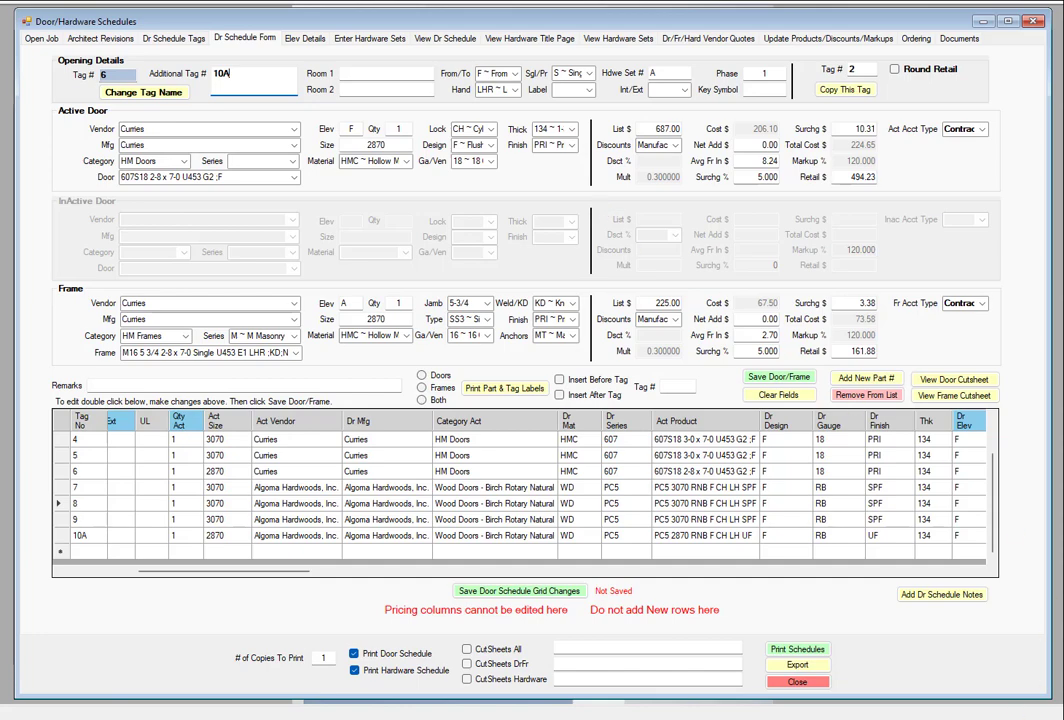
Step: Check the architect's door schedule in the ABBYY FineReader PDF and the job details, and return to the door schedule form
key(alt+Tab)
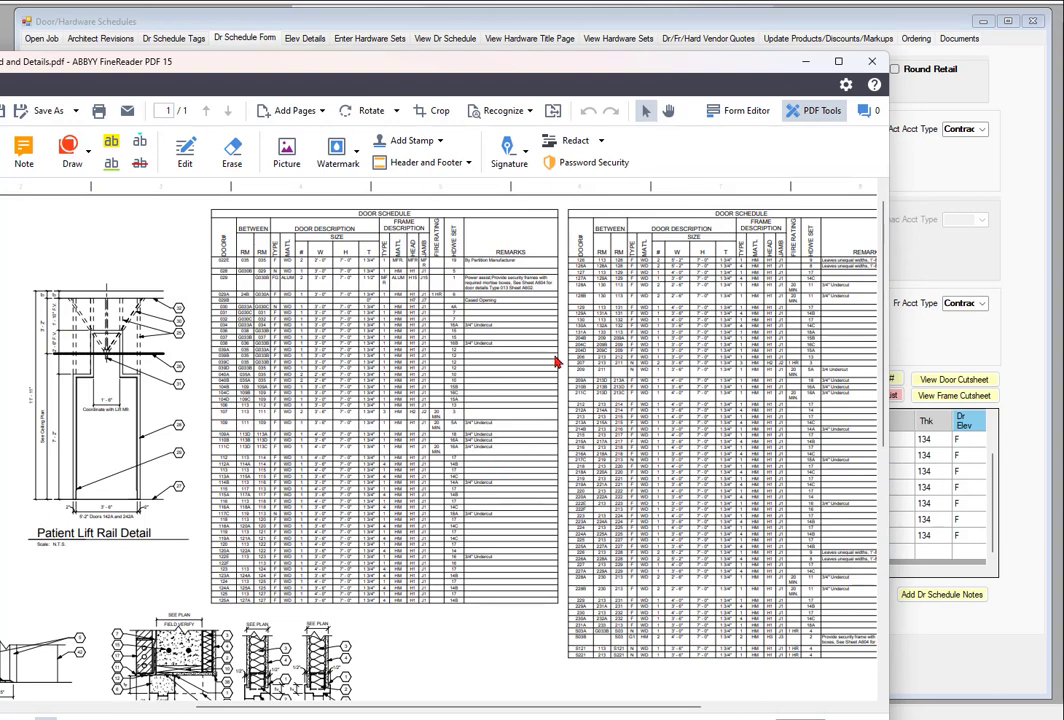
click(806, 63)
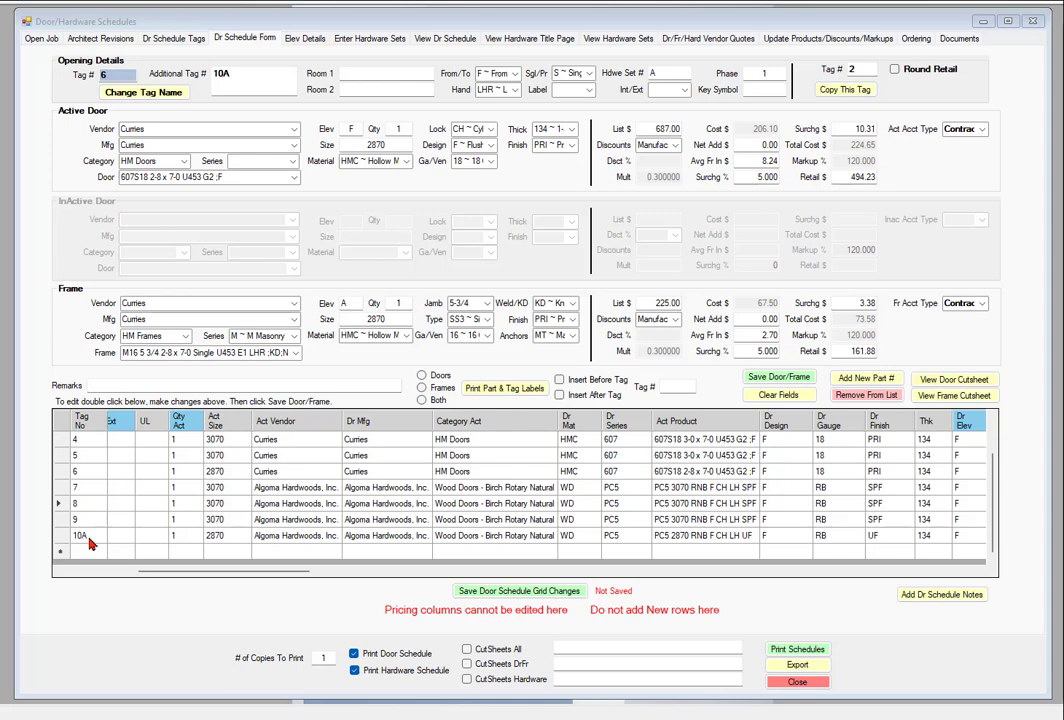
click(42, 38)
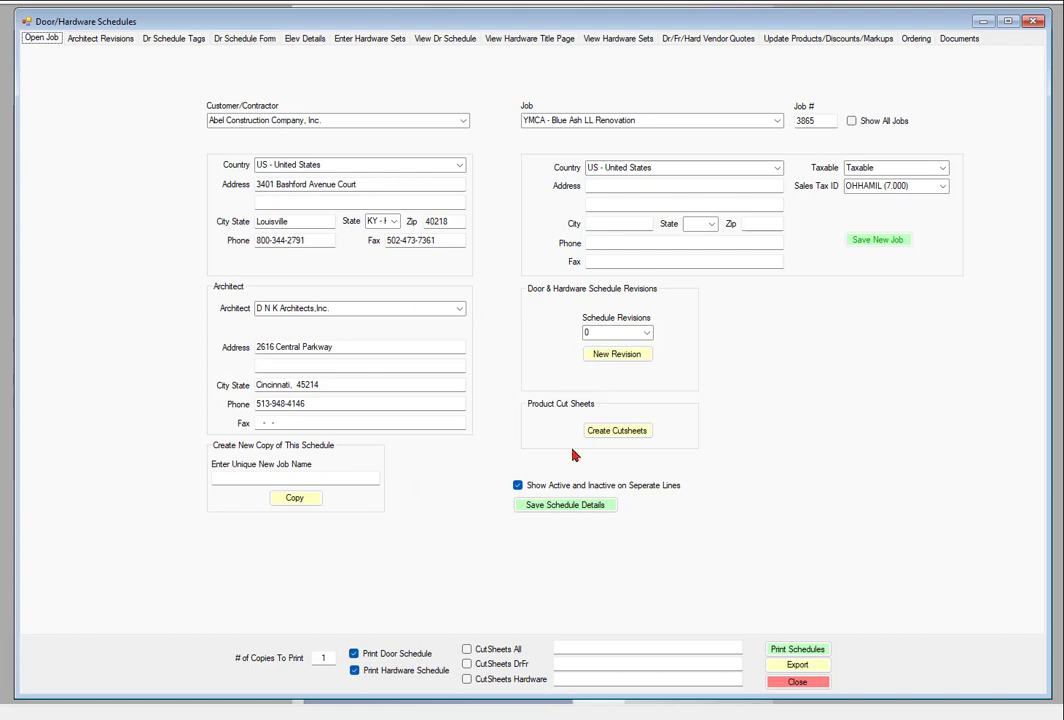
click(246, 40)
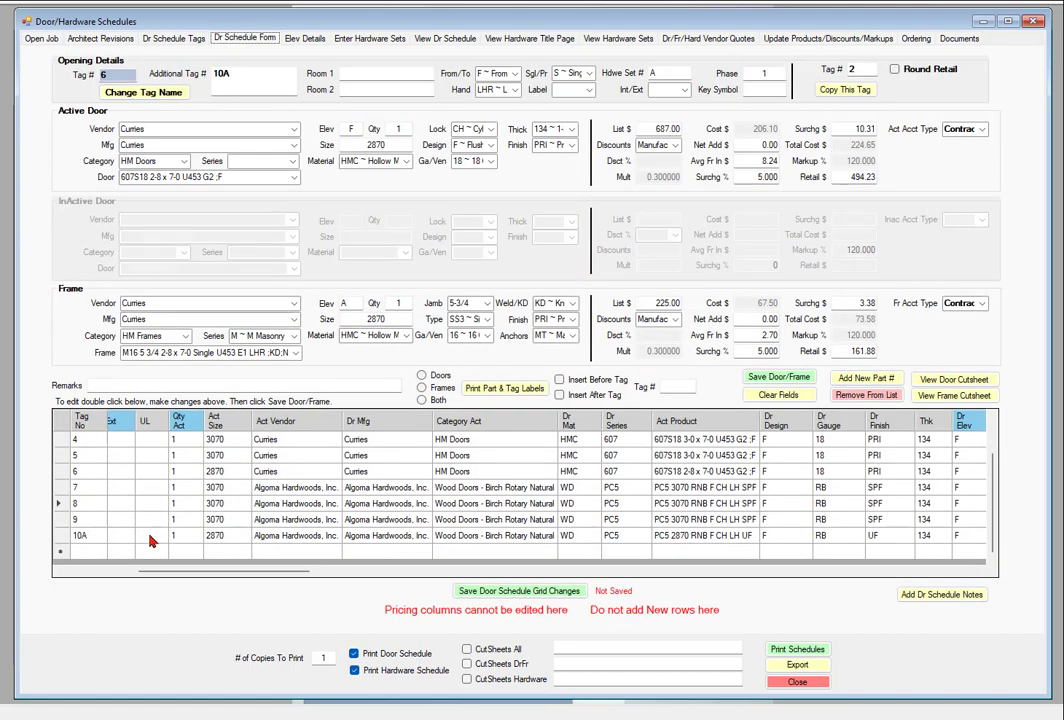
Step: Permanently remove tag 10A from the door schedule
double_click(97, 538)
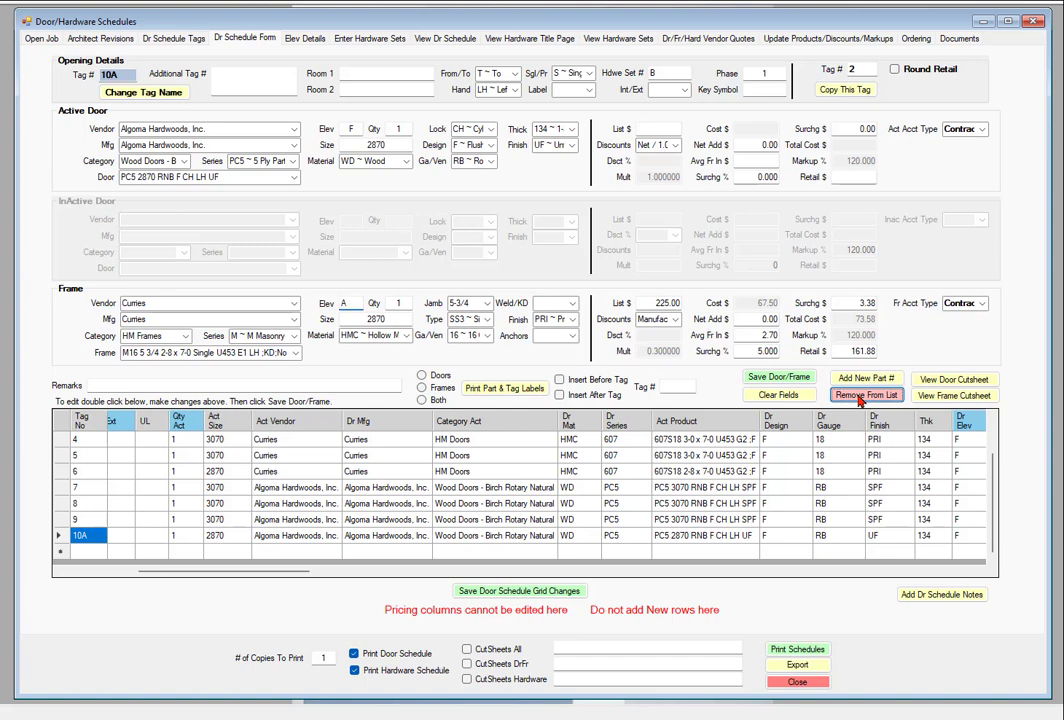
click(859, 396)
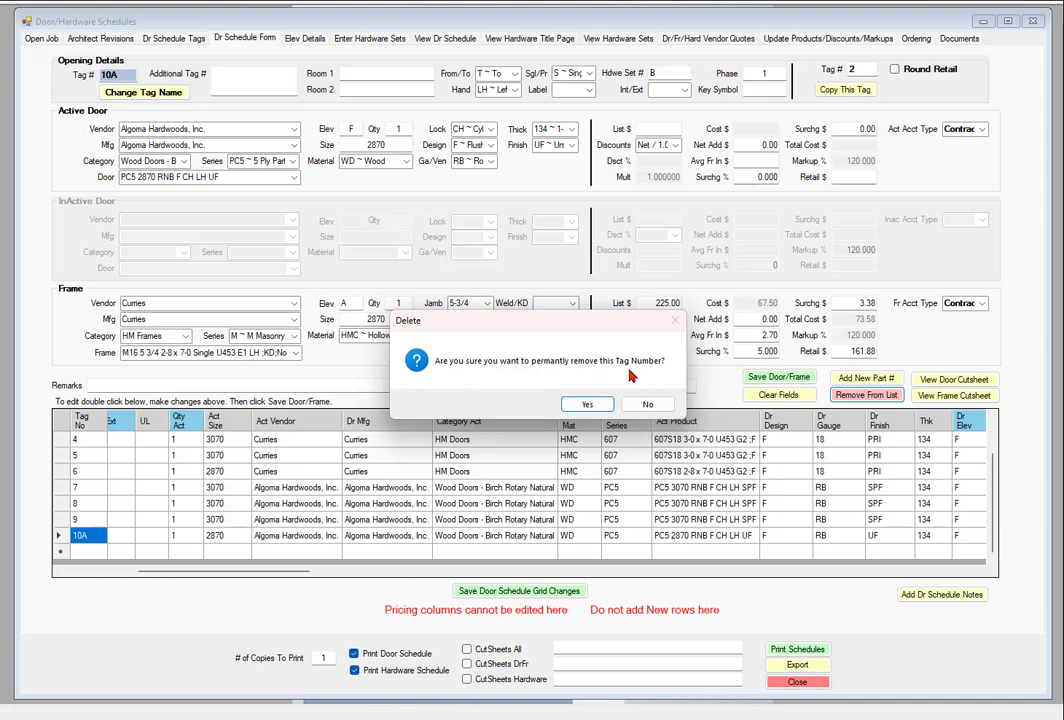
click(586, 406)
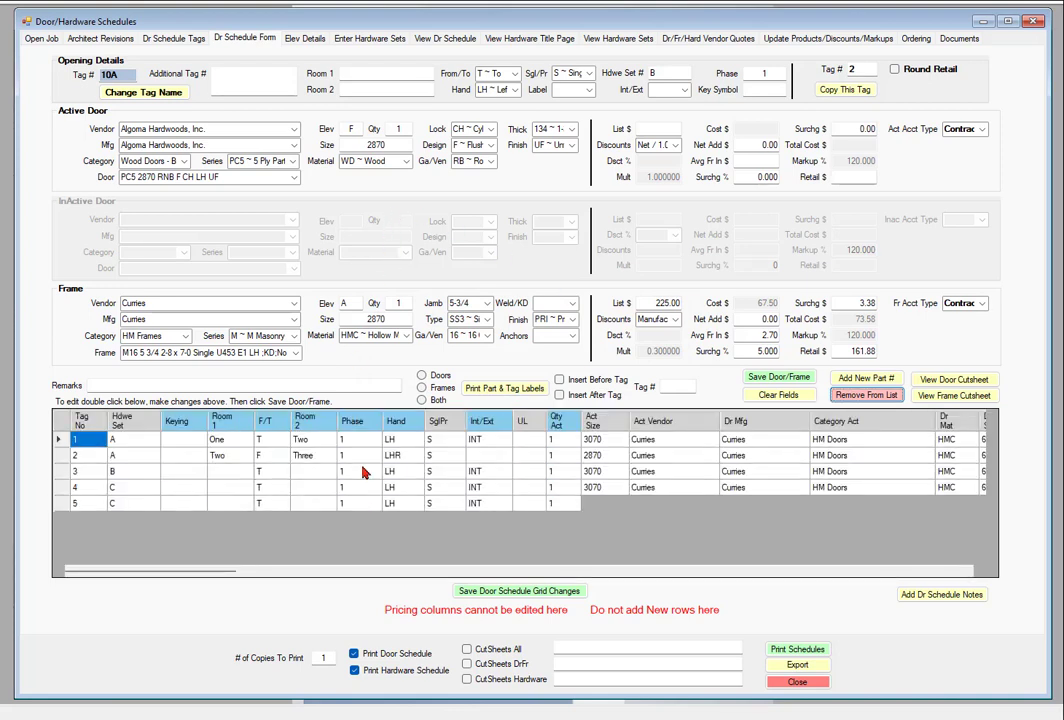
scroll(272, 484, down, 1)
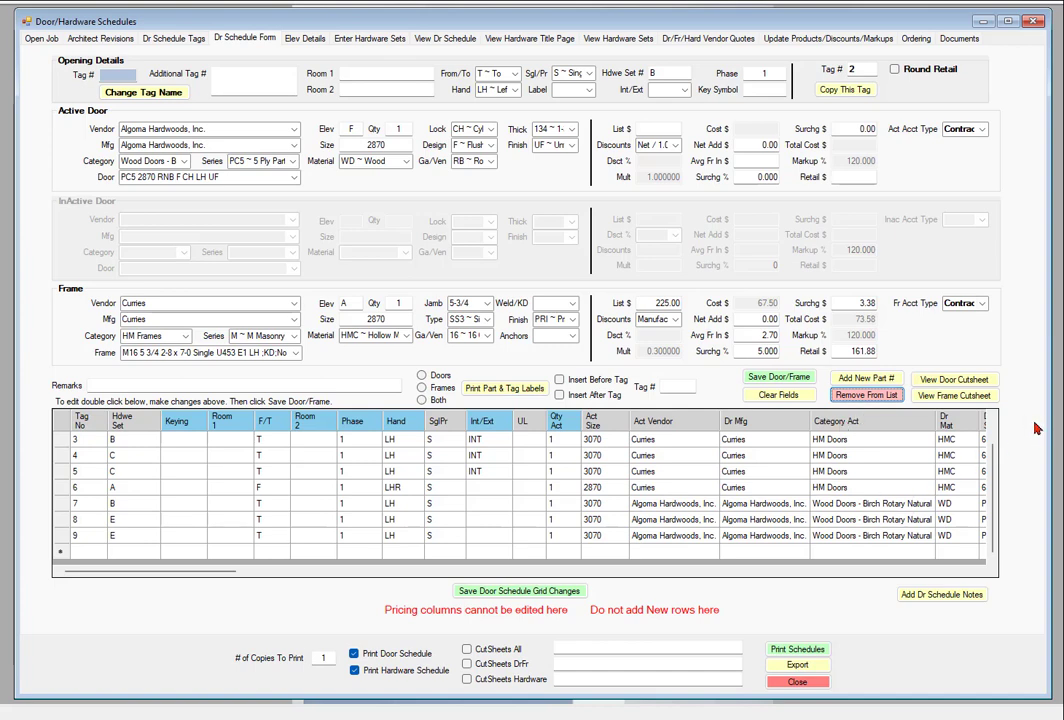
Step: Add and save the door schedule note "All Frames to be welded"
click(940, 596)
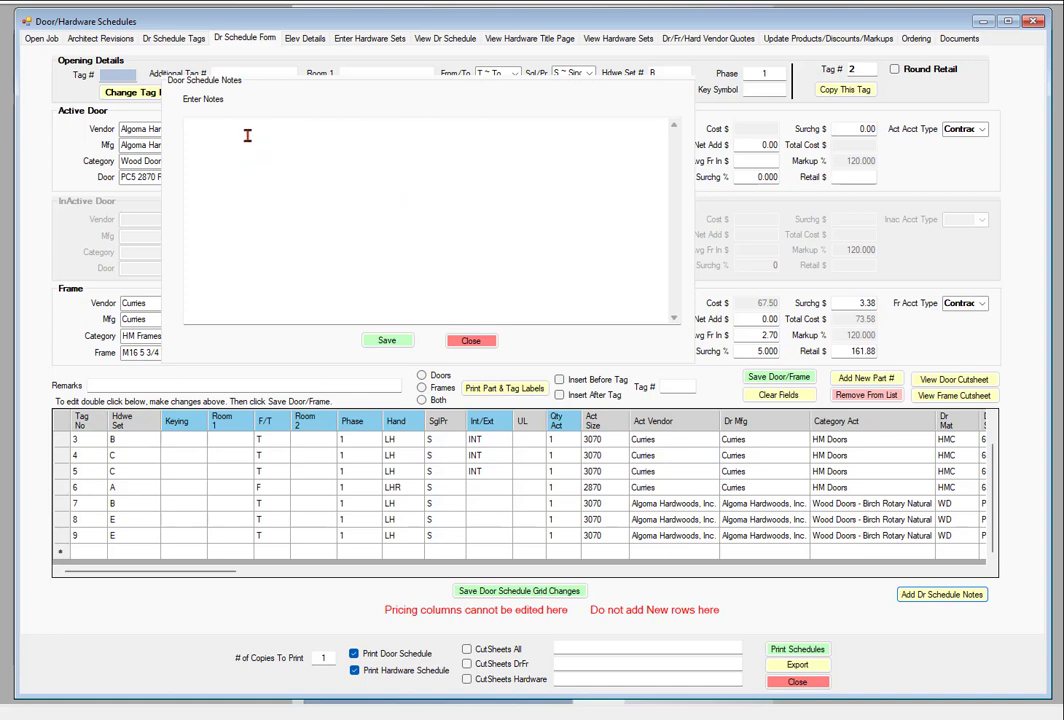
click(247, 135)
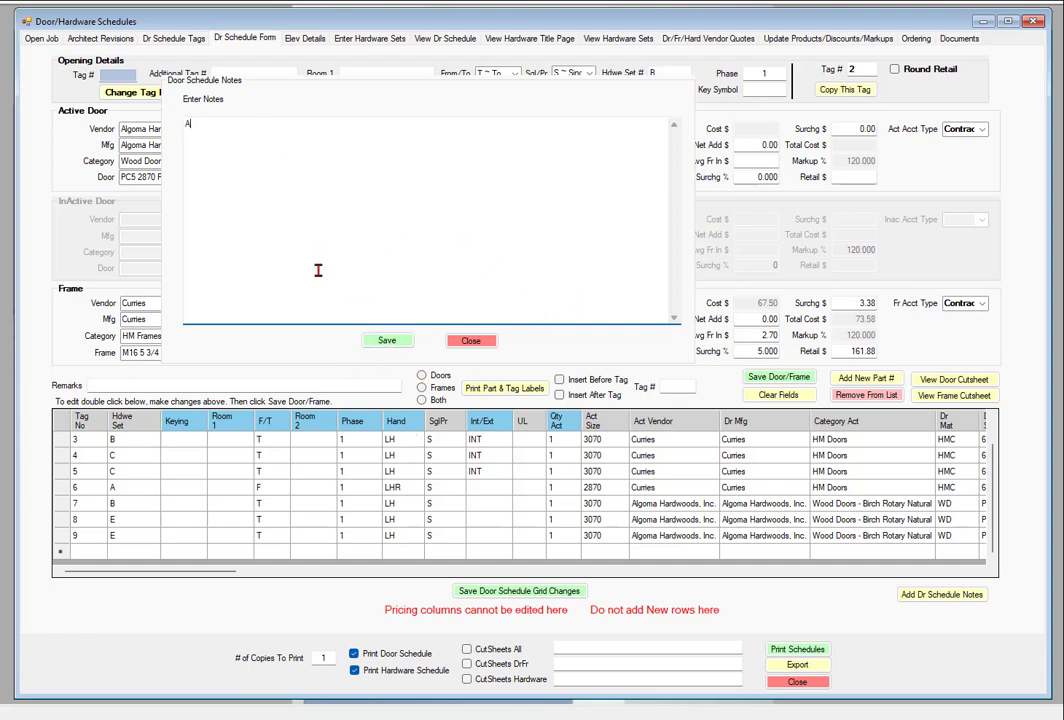
text(d Frames)
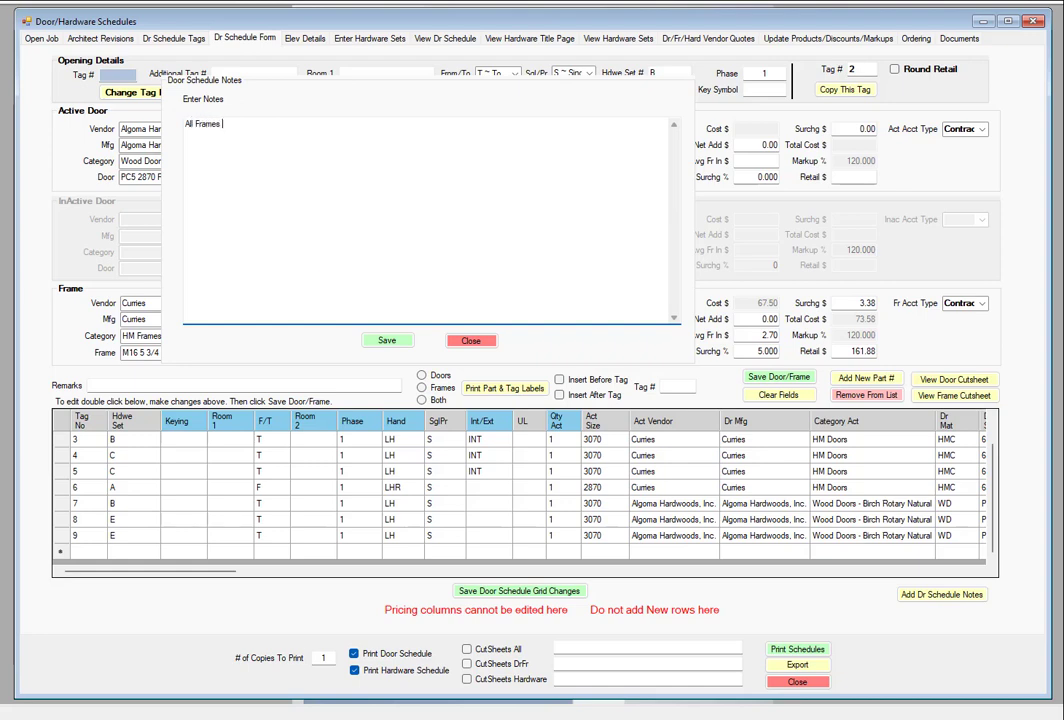
text( to be weled)
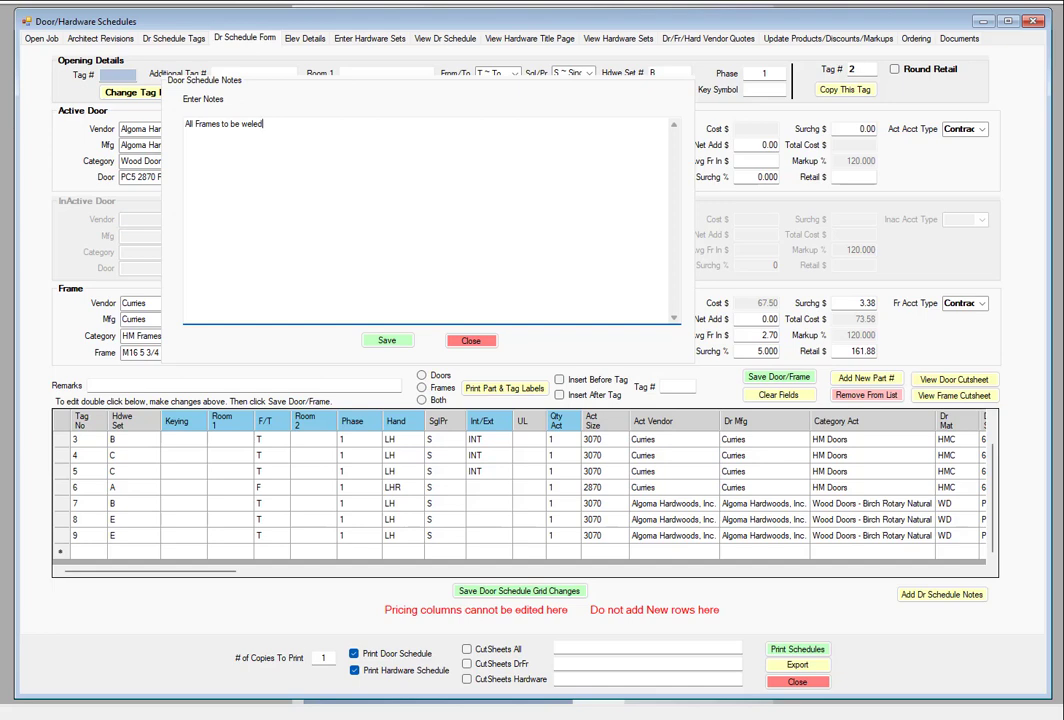
key(BackSpace)
key(BackSpace)
text(ded)
click(385, 342)
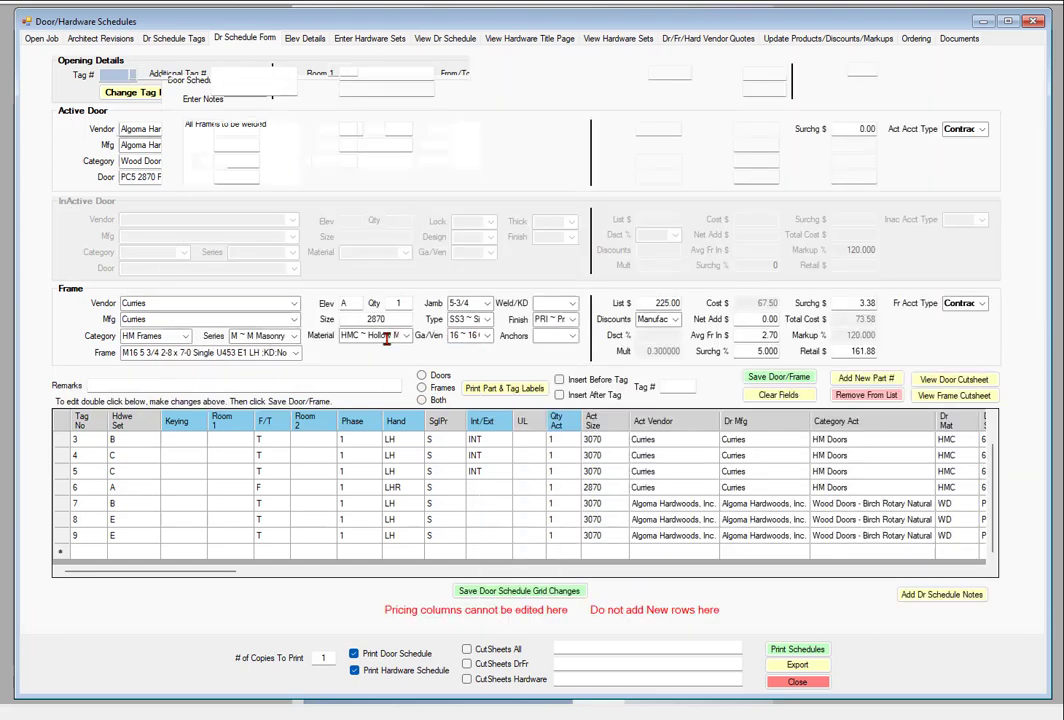
Step: Review the door schedule report, from the title page through the legend and notes to the schedule table
click(447, 40)
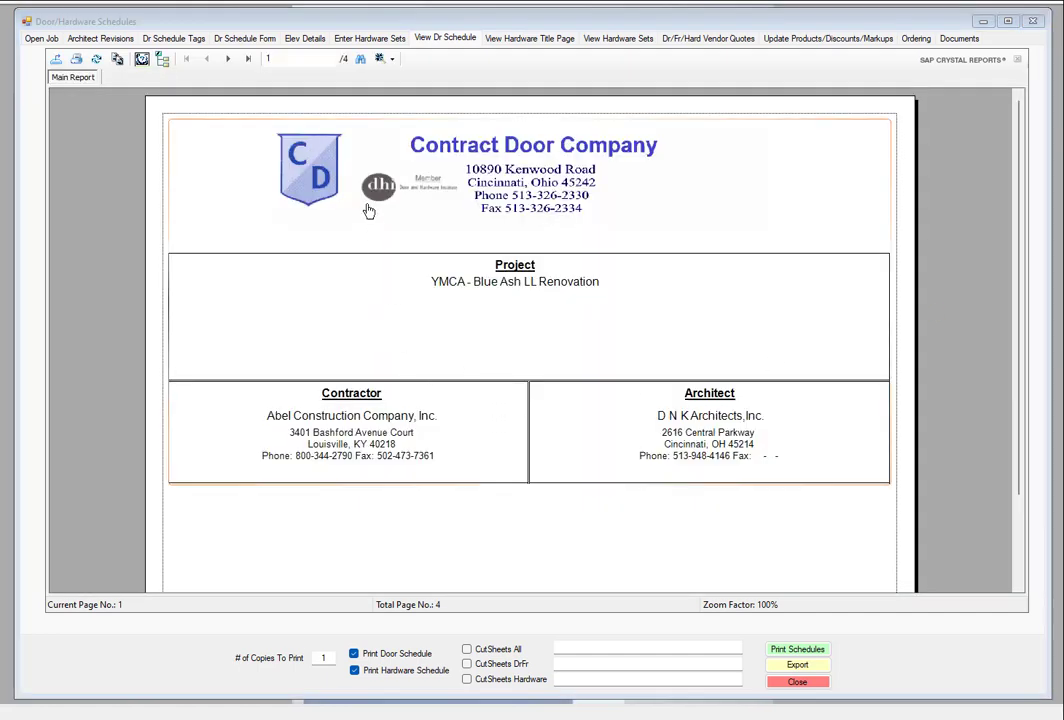
click(229, 61)
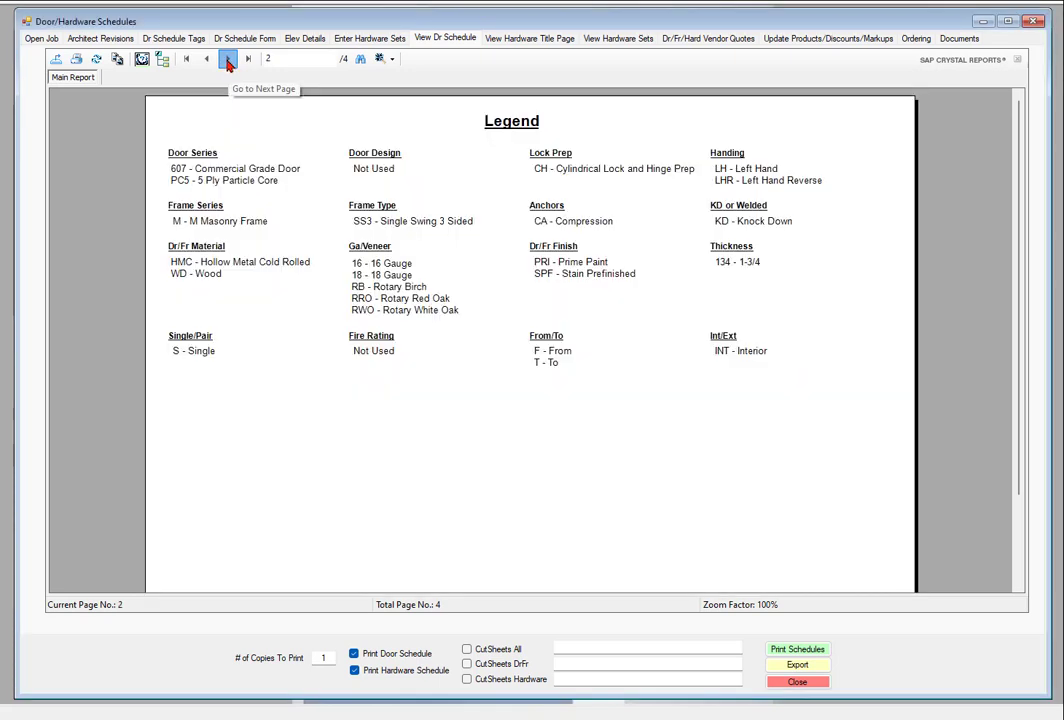
click(228, 59)
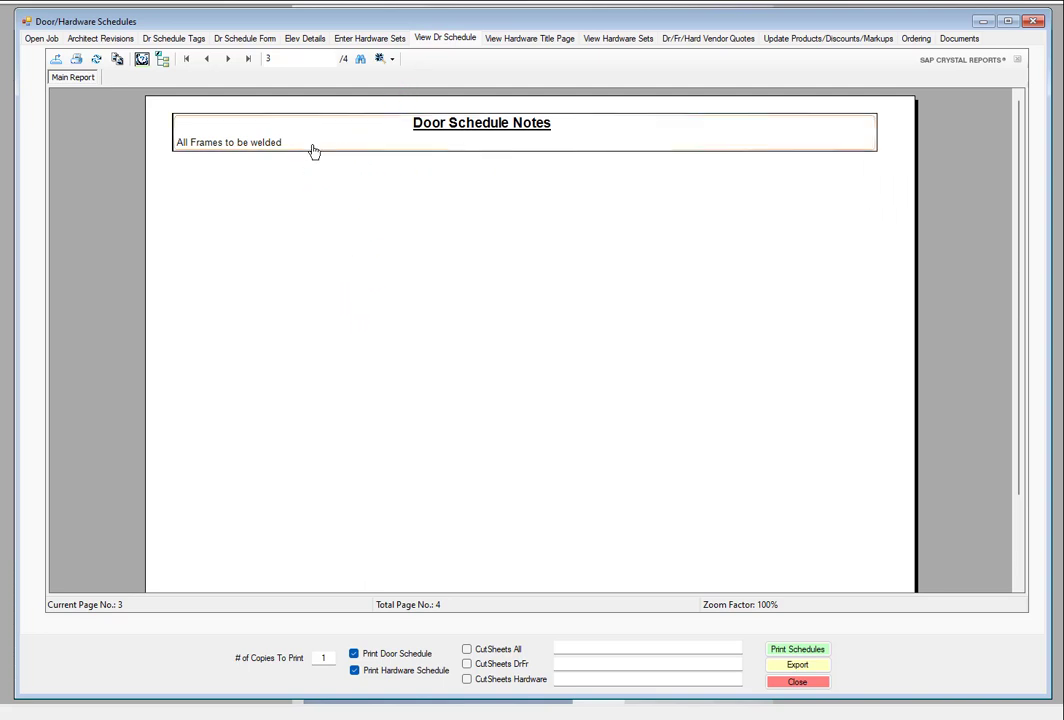
click(227, 58)
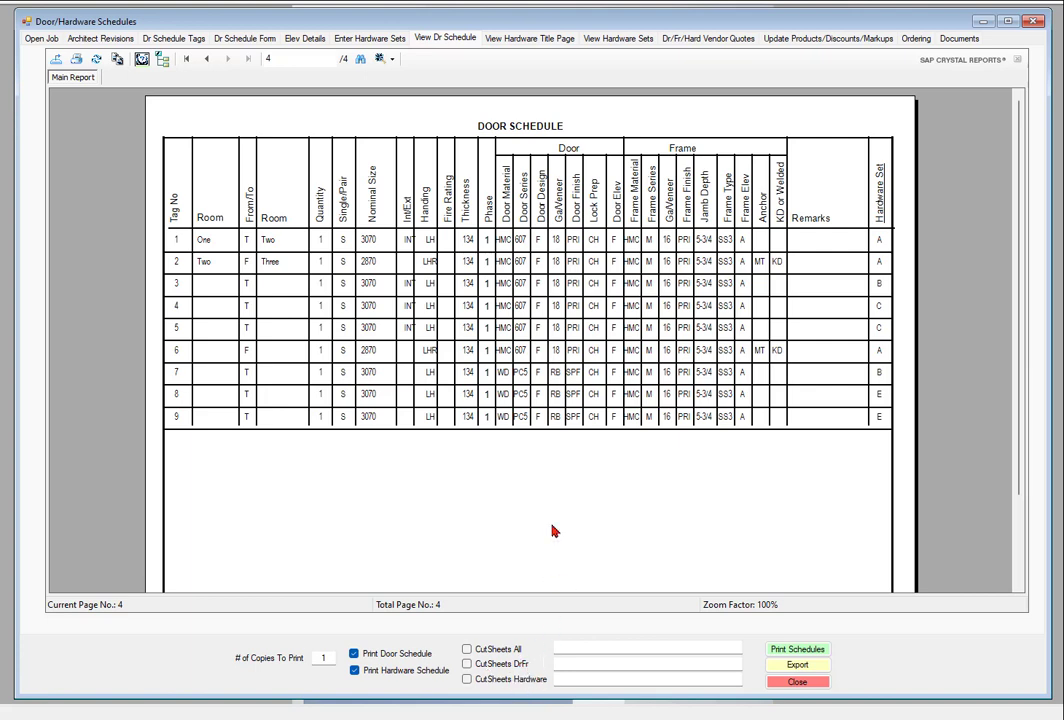
Step: Try to include all cut sheets with the printed schedules of the YMCA - Blue Ash LL Renovation job
click(40, 36)
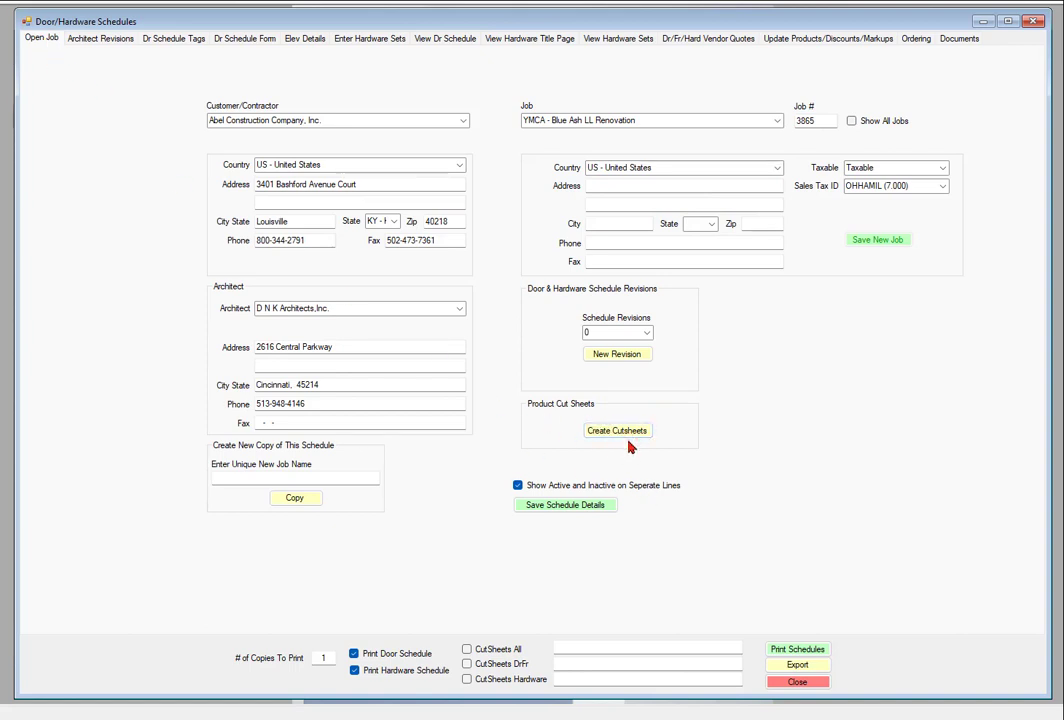
click(220, 40)
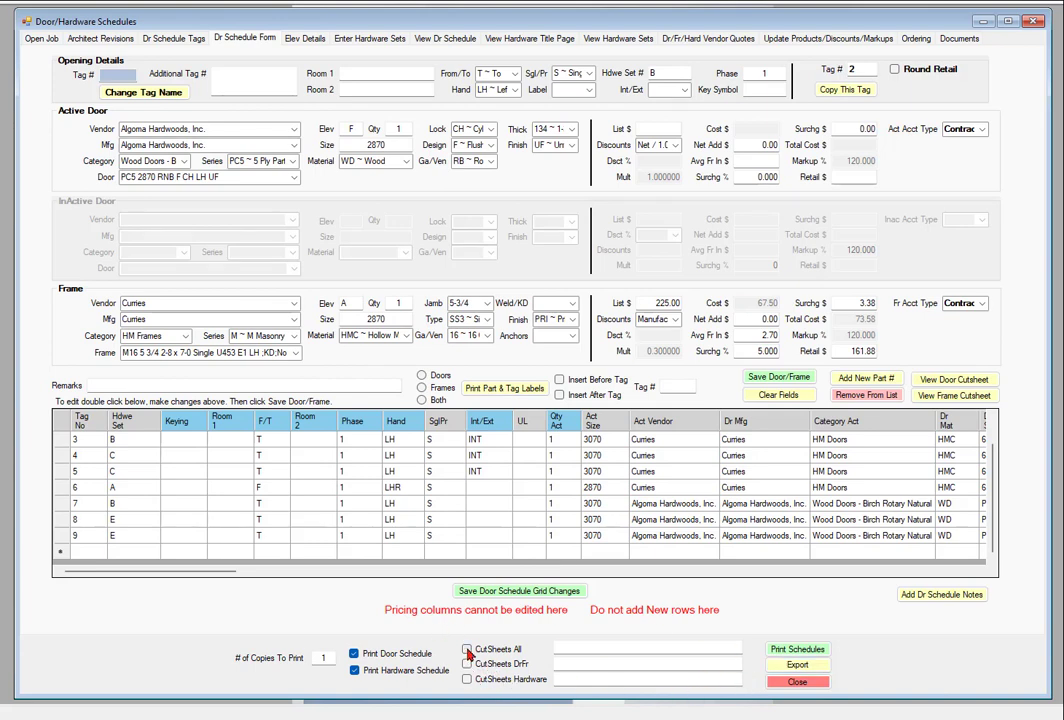
click(467, 650)
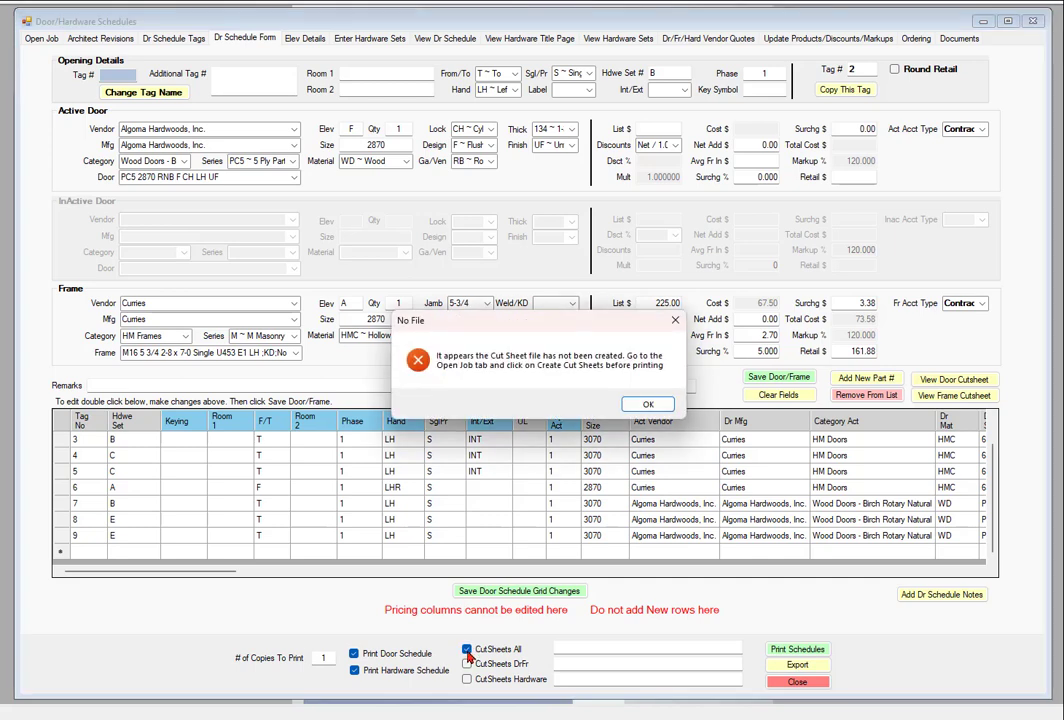
click(649, 406)
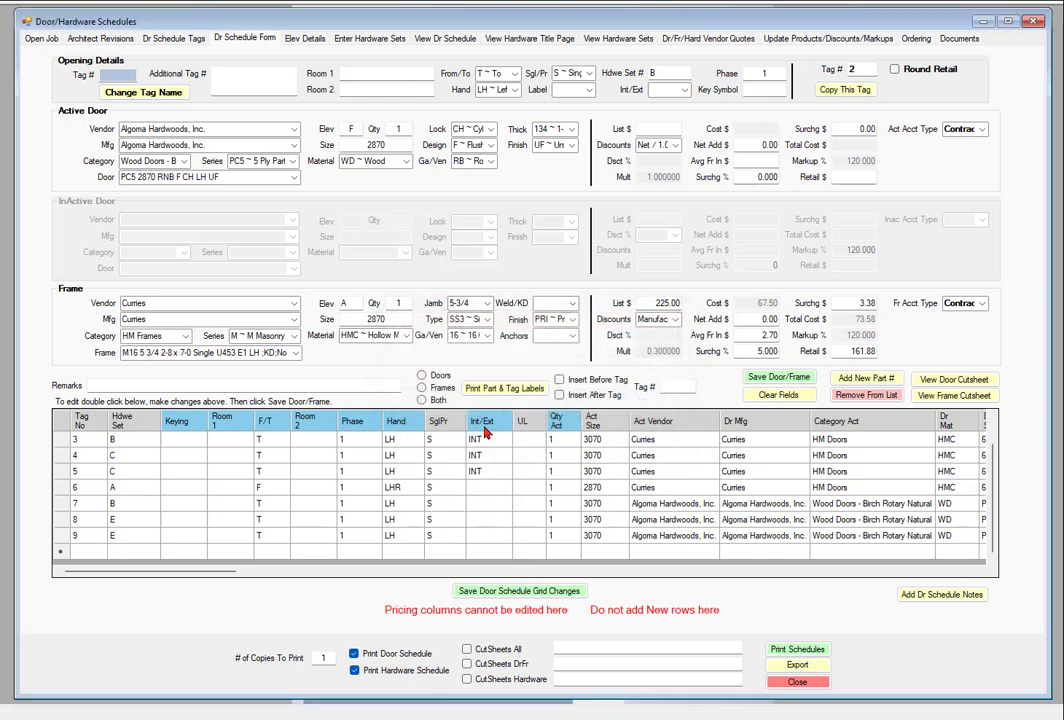
Step: Open the Circle K job of customer 24 Hour Door and include all cut sheets with its printed schedules
click(39, 36)
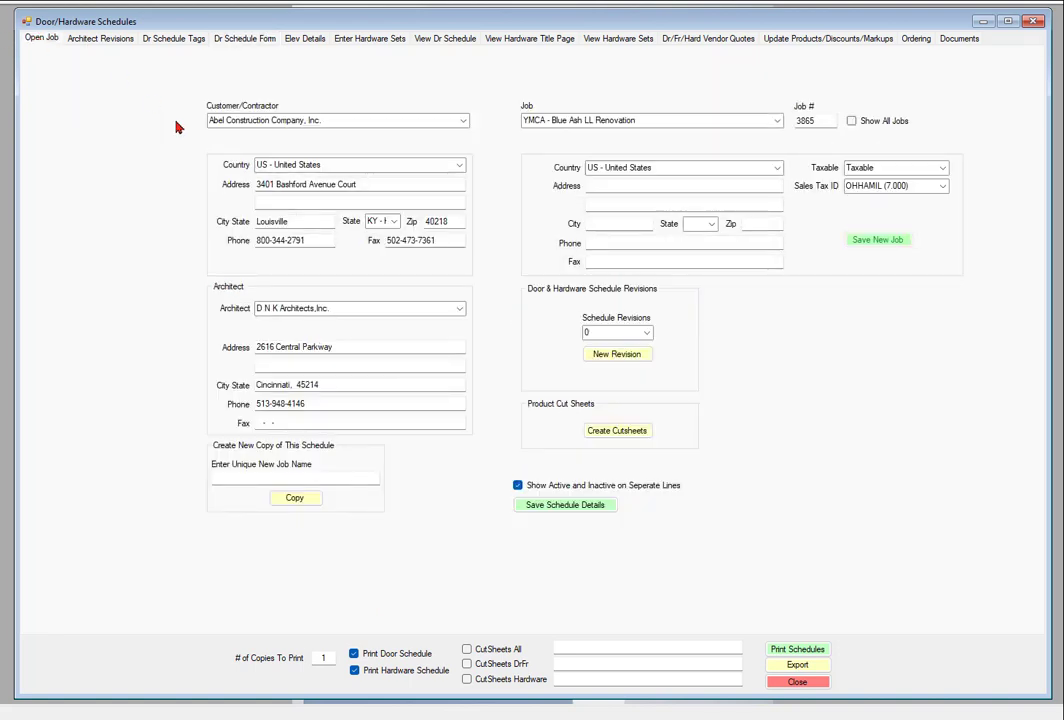
click(463, 121)
scroll(300, 150, up, 2)
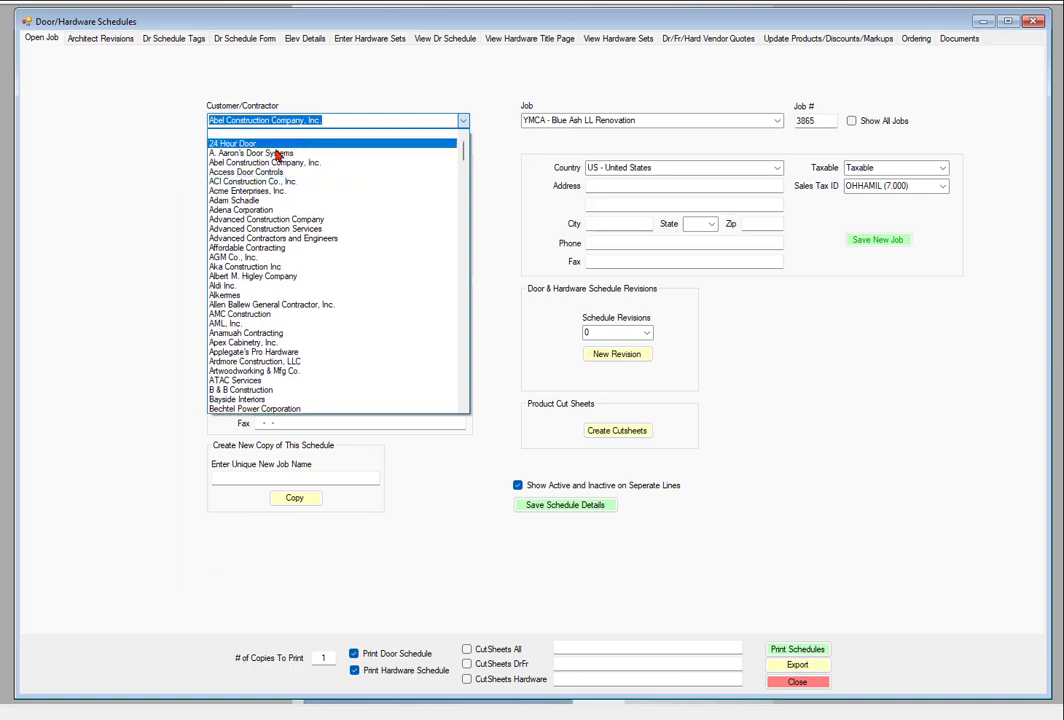
click(245, 145)
click(777, 120)
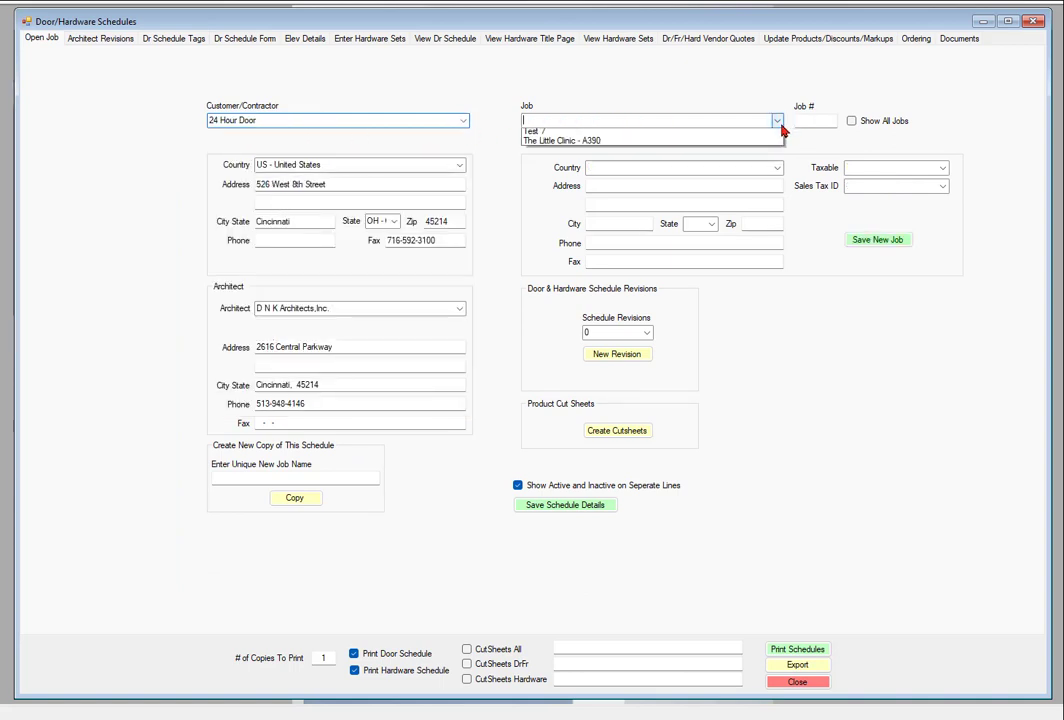
click(541, 182)
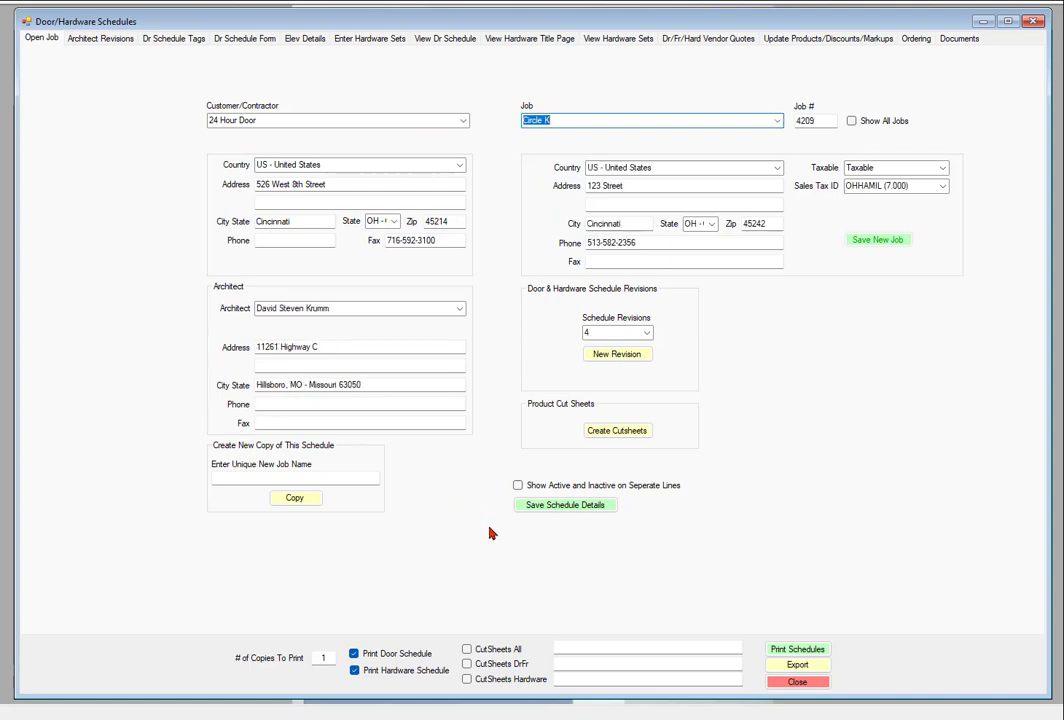
click(467, 651)
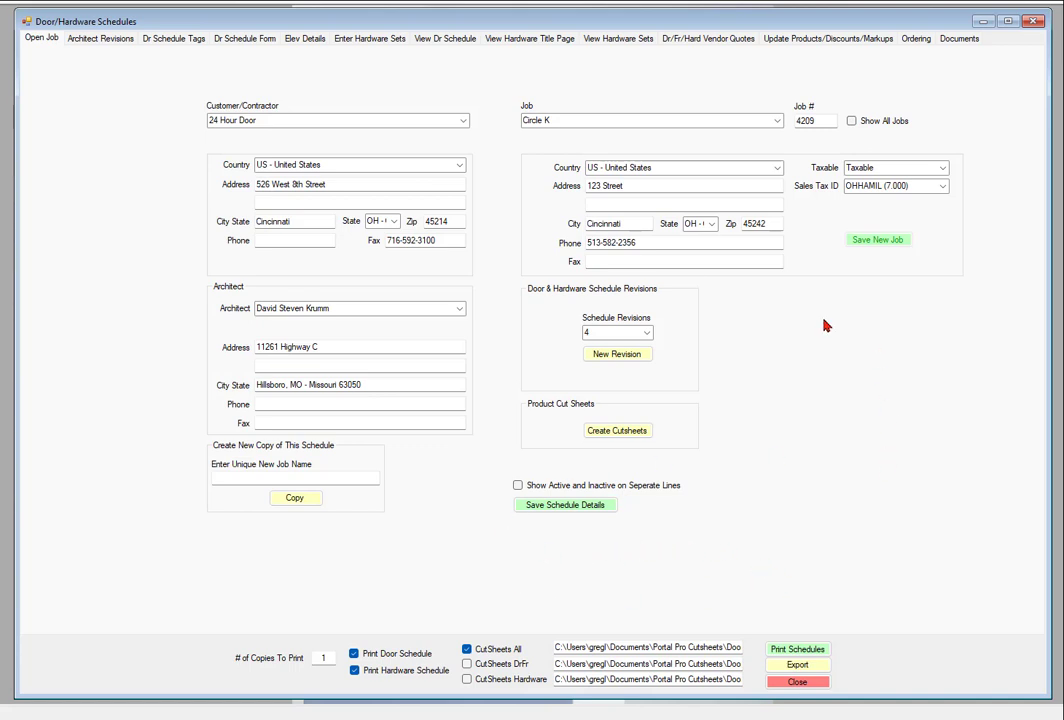
Step: Load tag 3 from the Circle K door schedule for editing and enter the remark "Hardware by others"
click(258, 40)
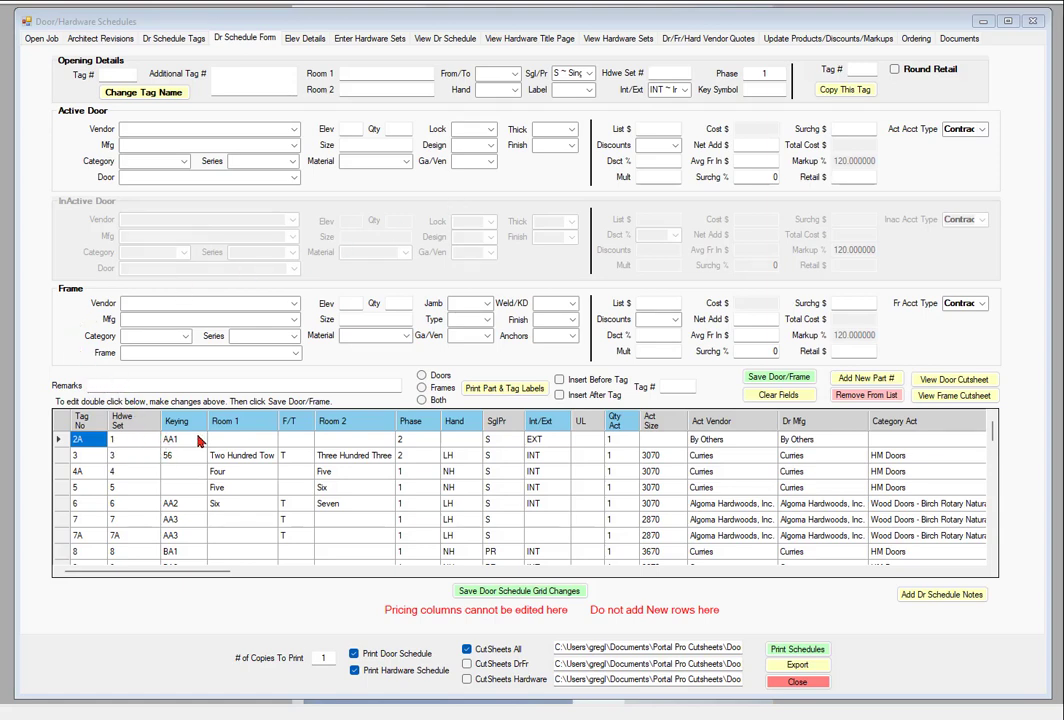
double_click(131, 457)
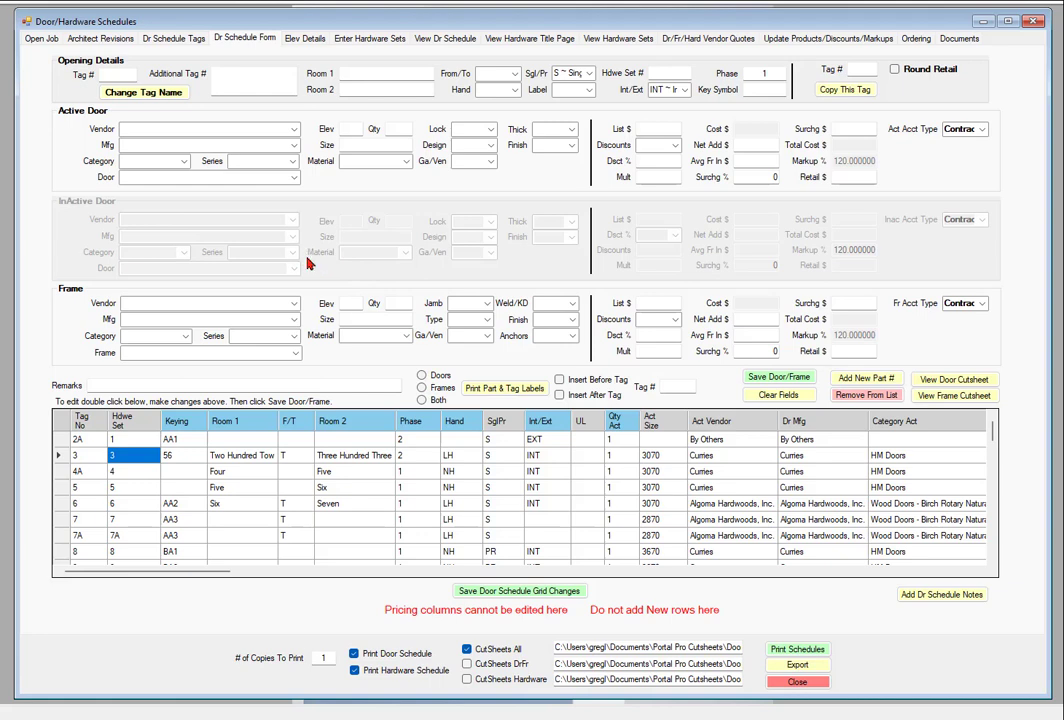
click(116, 386)
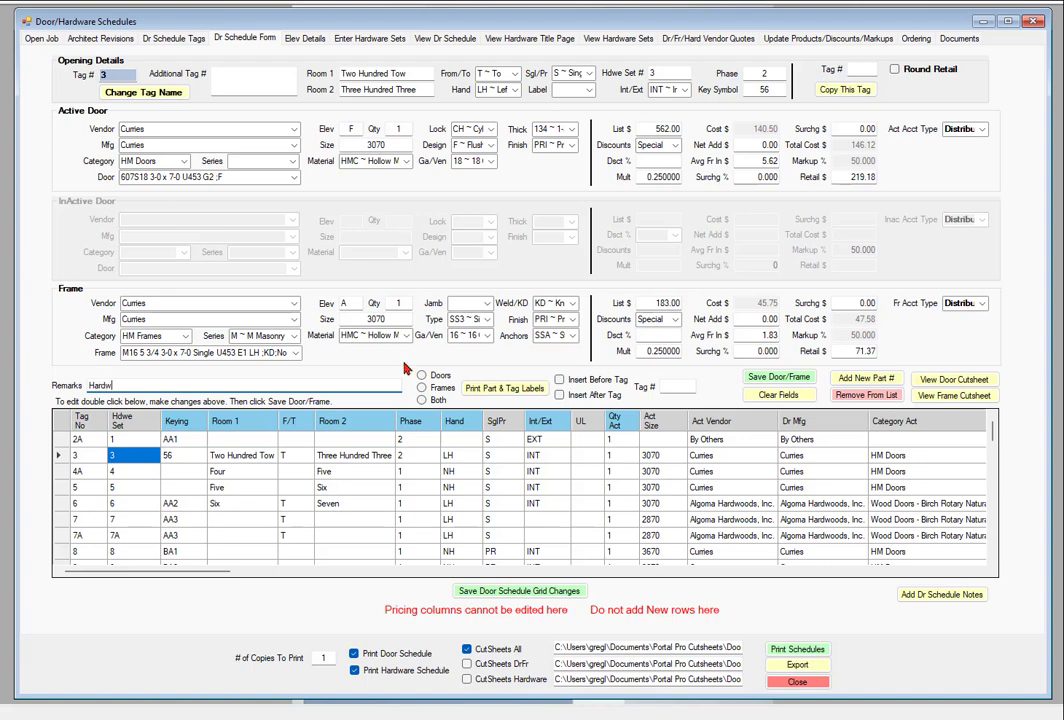
text(by others)
Step: Try the Contractor and Special account types for tag 3's active door, then clear the opening's fields
click(983, 131)
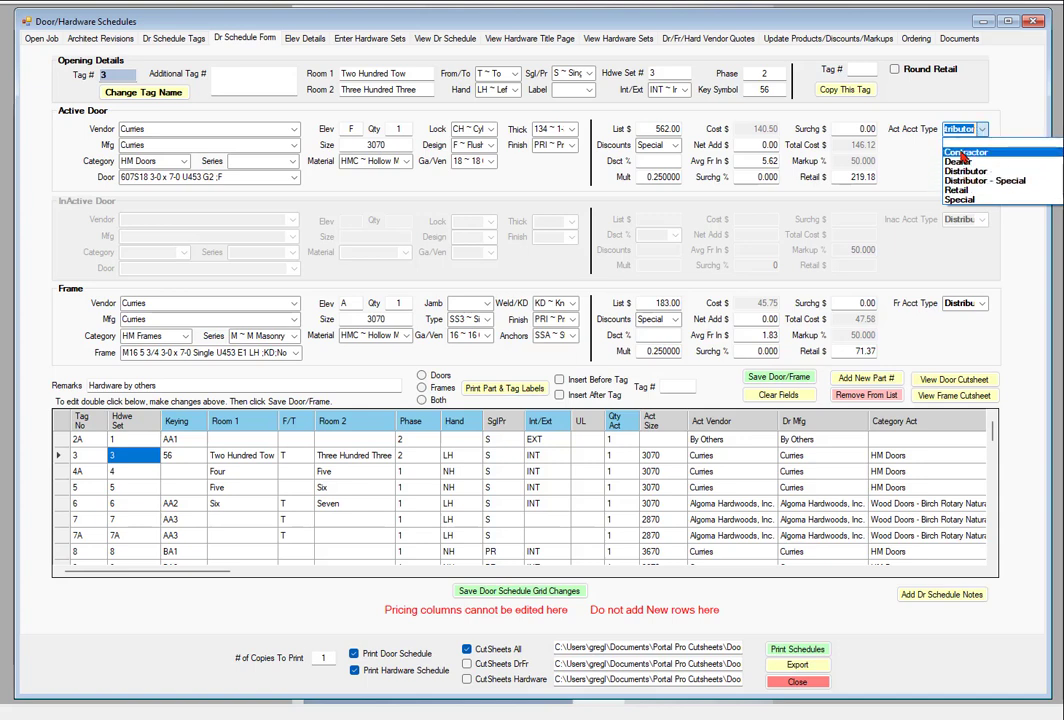
click(964, 153)
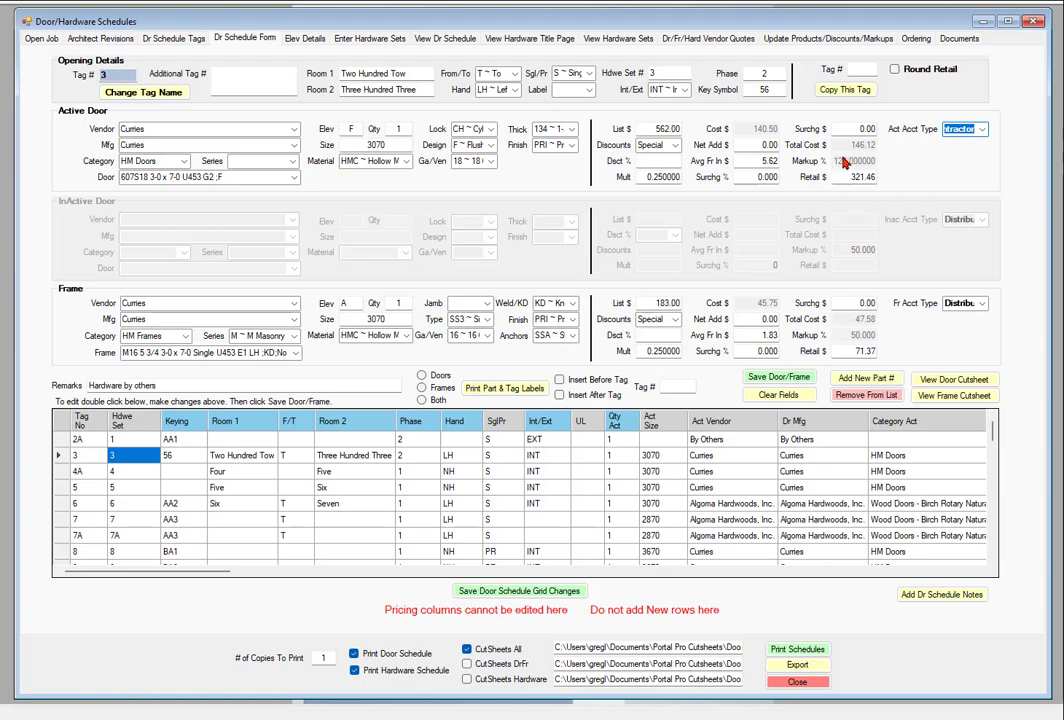
click(983, 133)
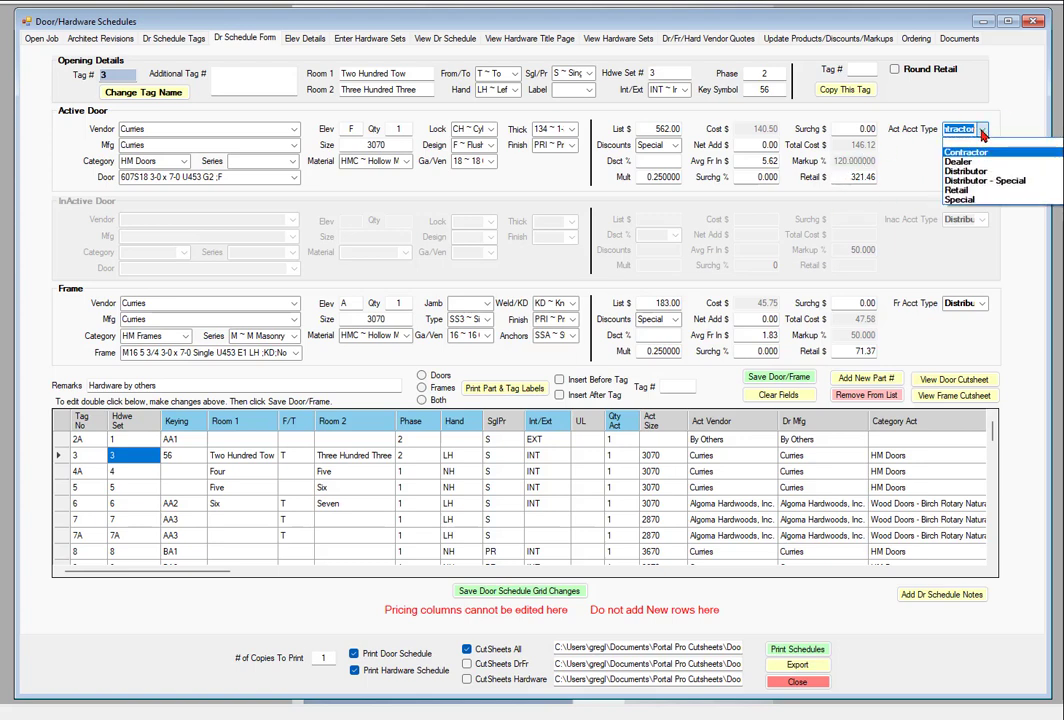
click(960, 207)
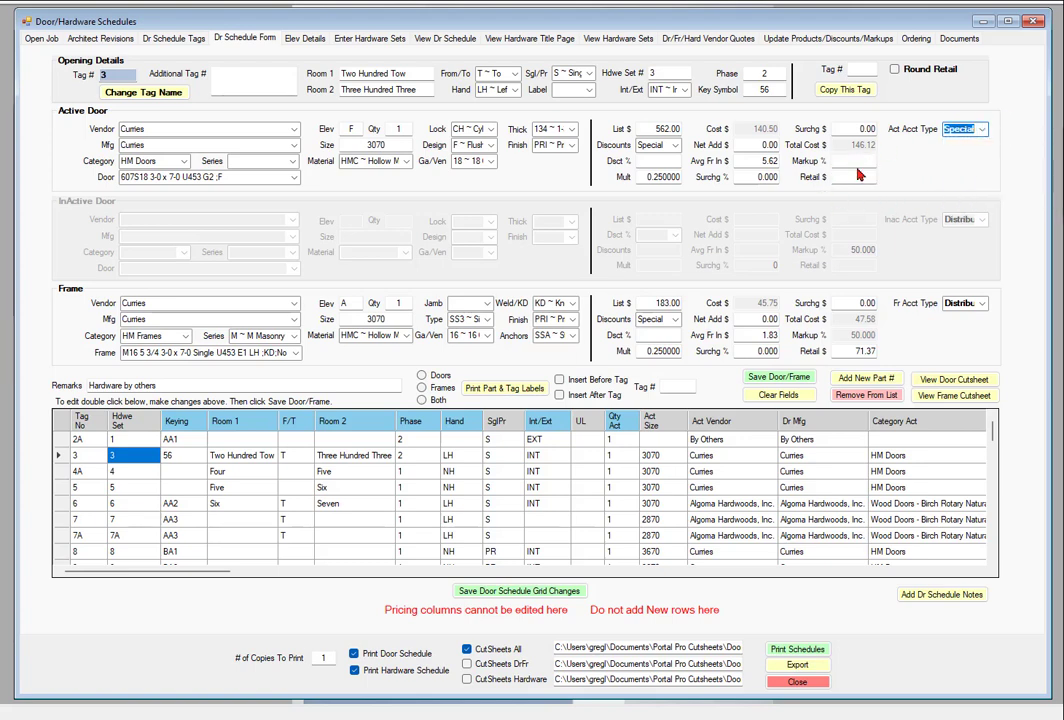
click(855, 161)
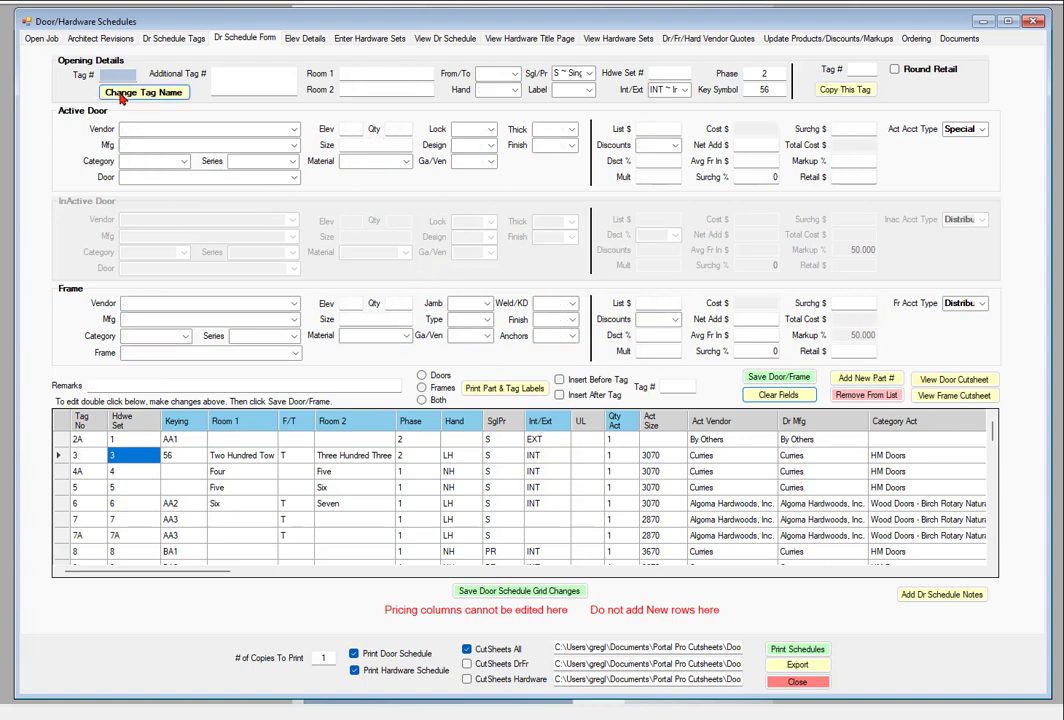
Step: Start a new opening with tag number 56 and set Curries as the active door's vendor
scroll(224, 520, down, 10)
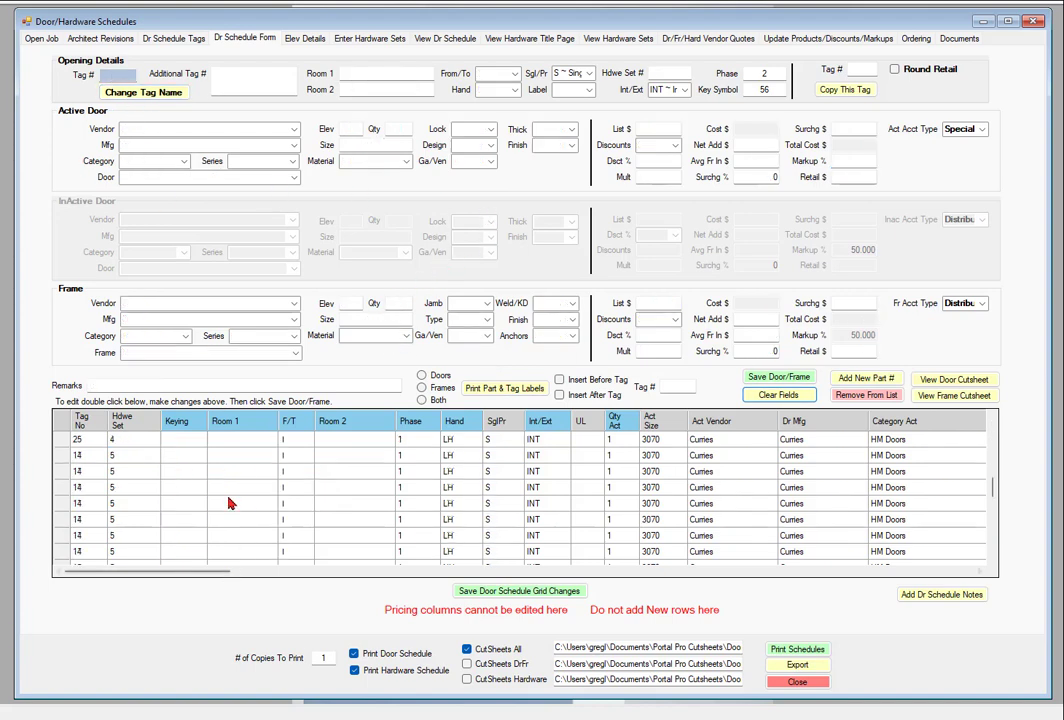
scroll(224, 527, down, 5)
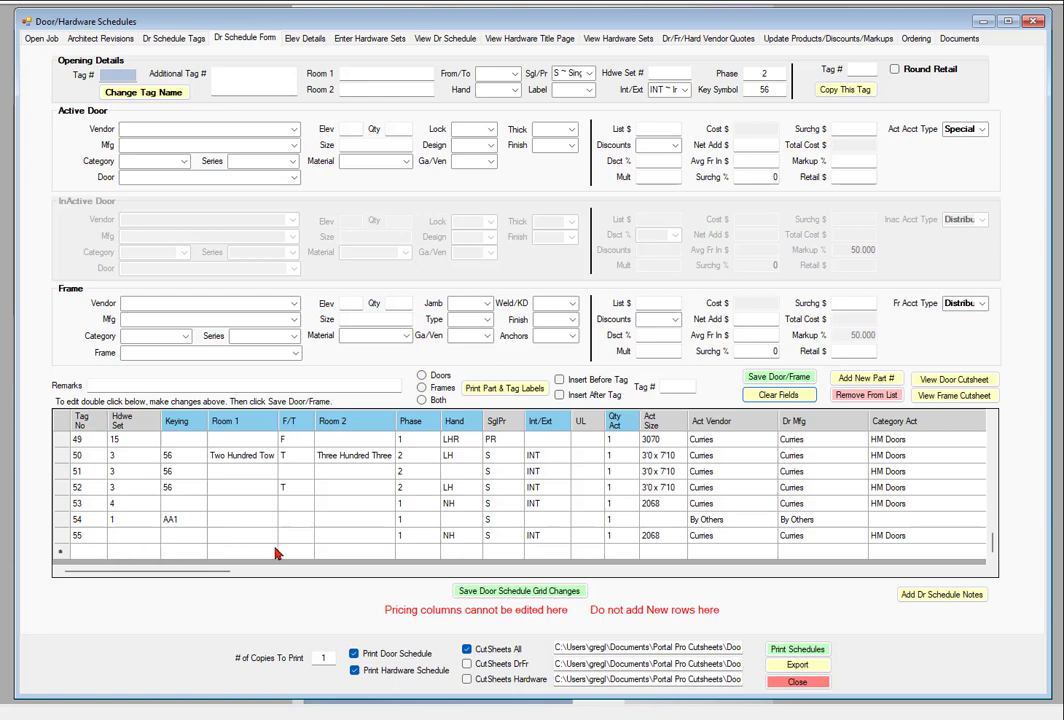
click(127, 75)
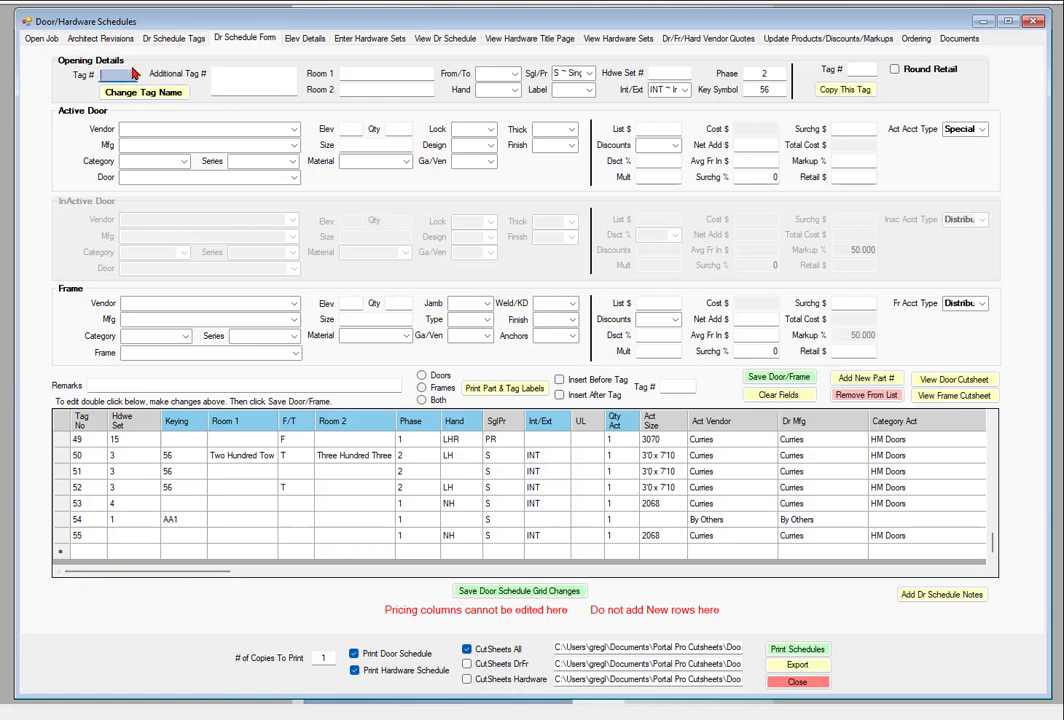
text(56)
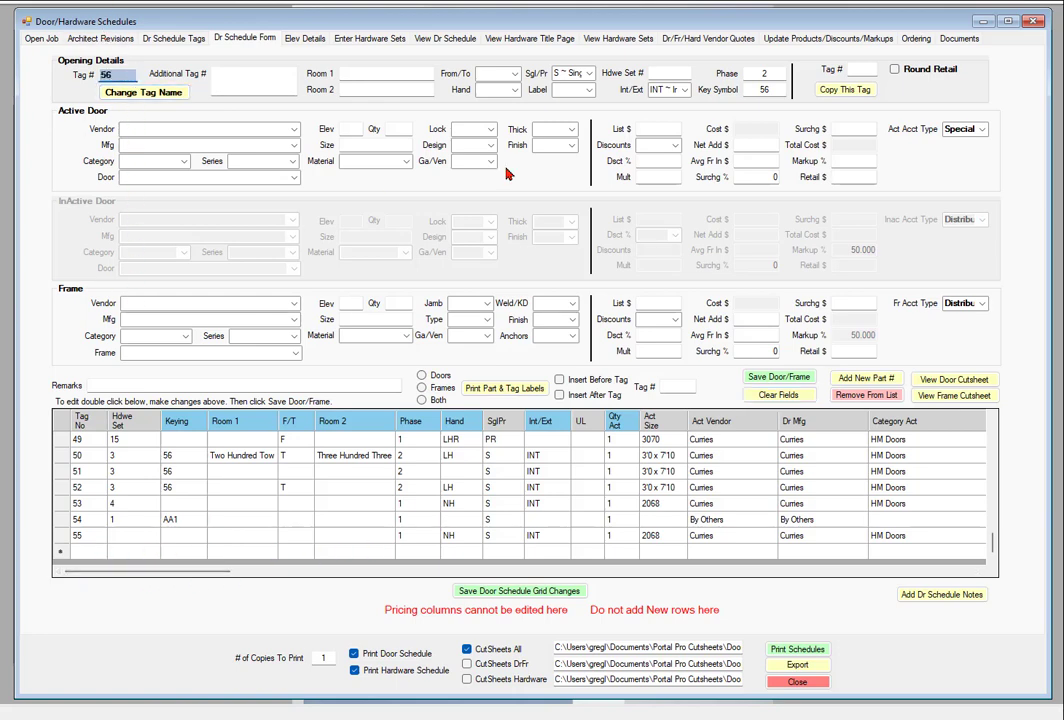
click(186, 130)
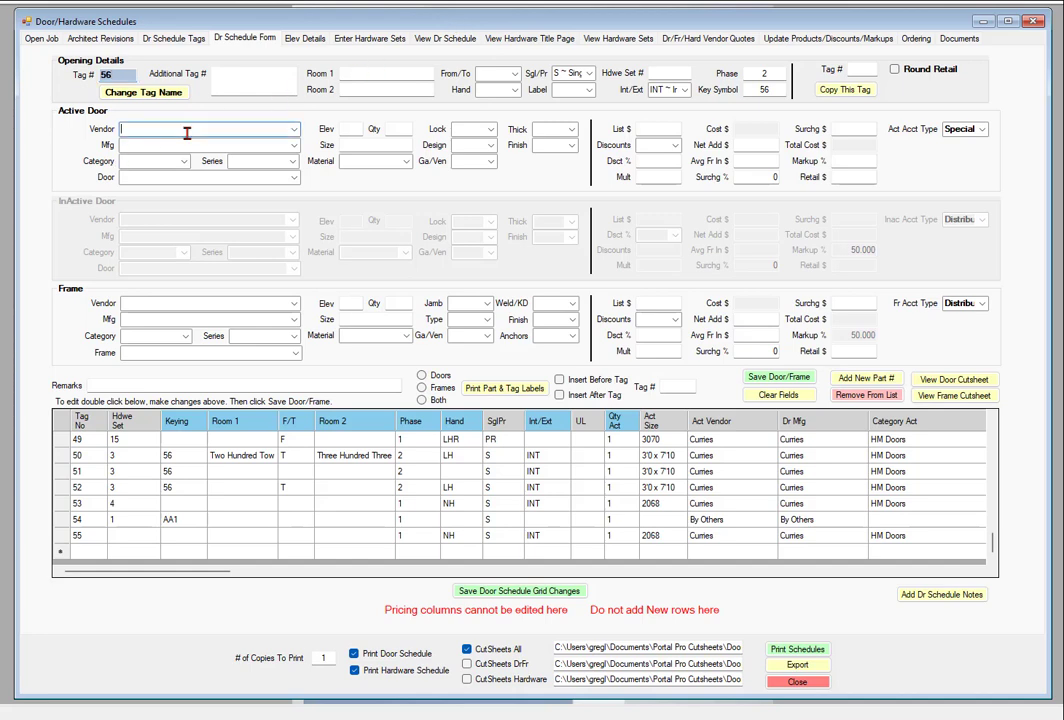
text(Curries)
key(Return)
Step: Enter the custom description "3070 F 18GA Cyl Lock" for tag 56's active door without choosing a category
click(190, 176)
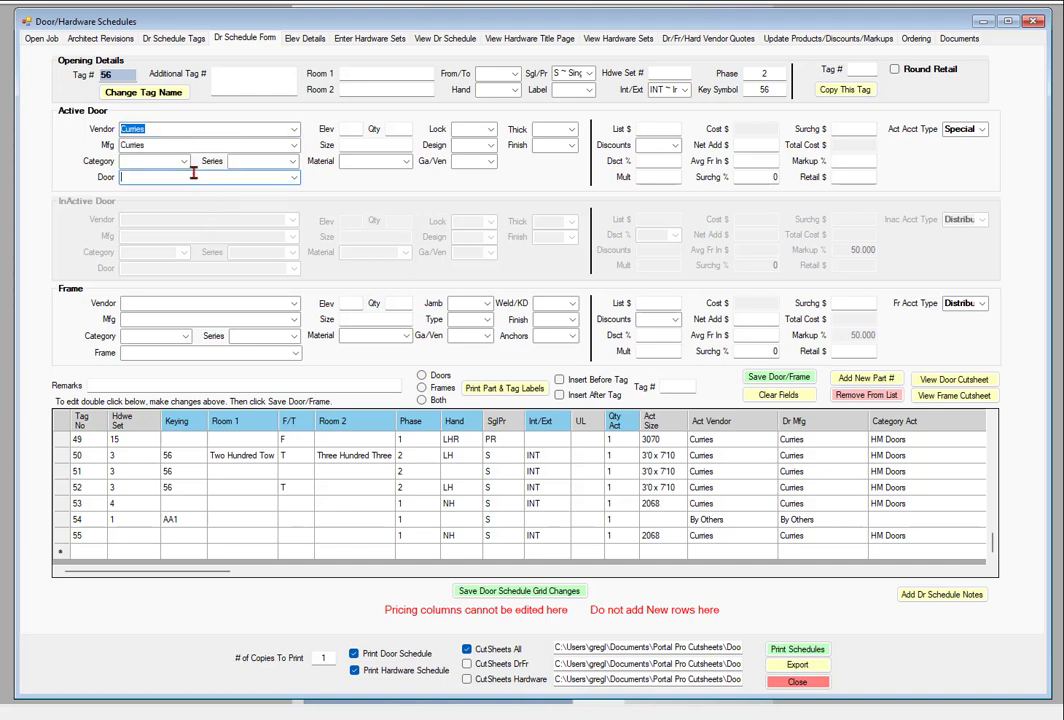
click(294, 177)
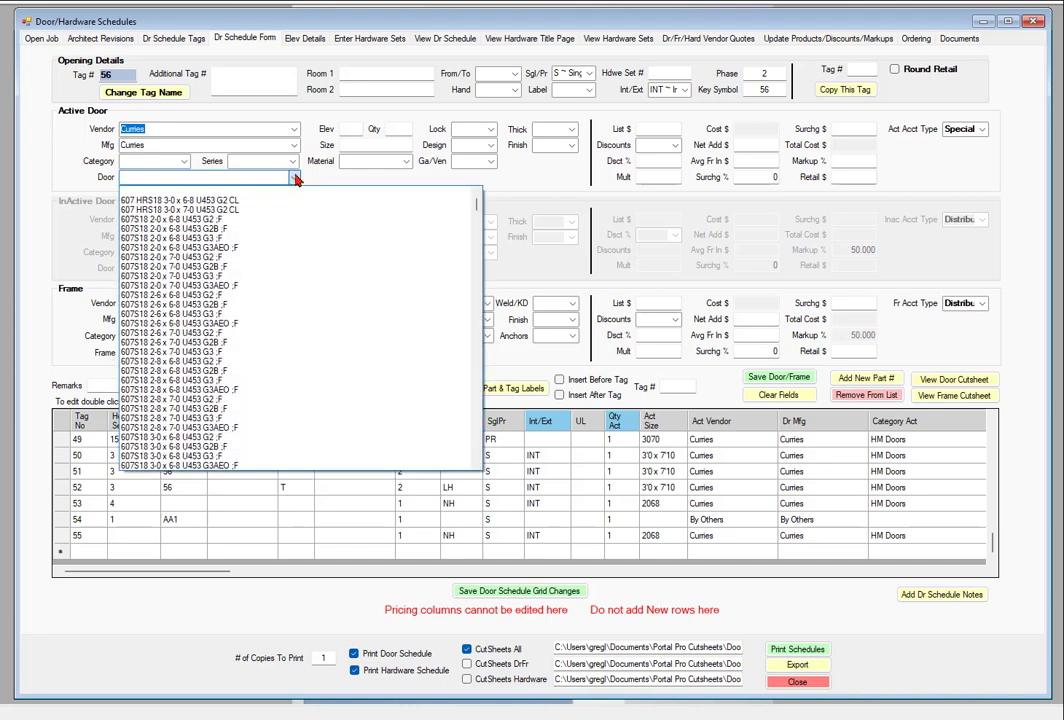
click(294, 178)
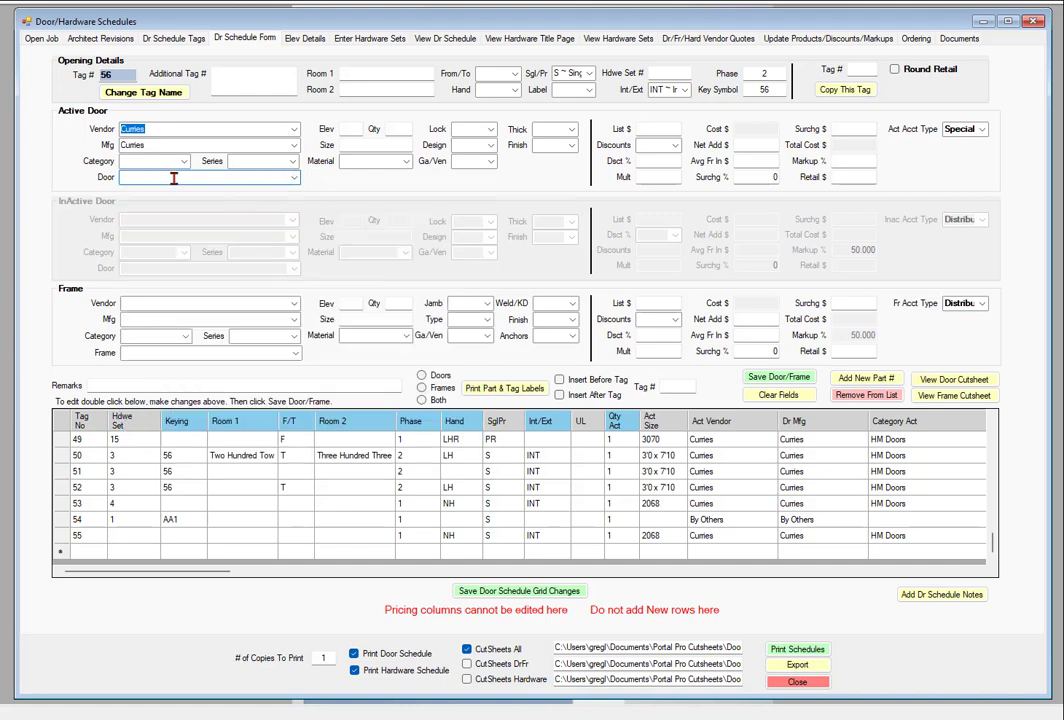
text(3070 F)
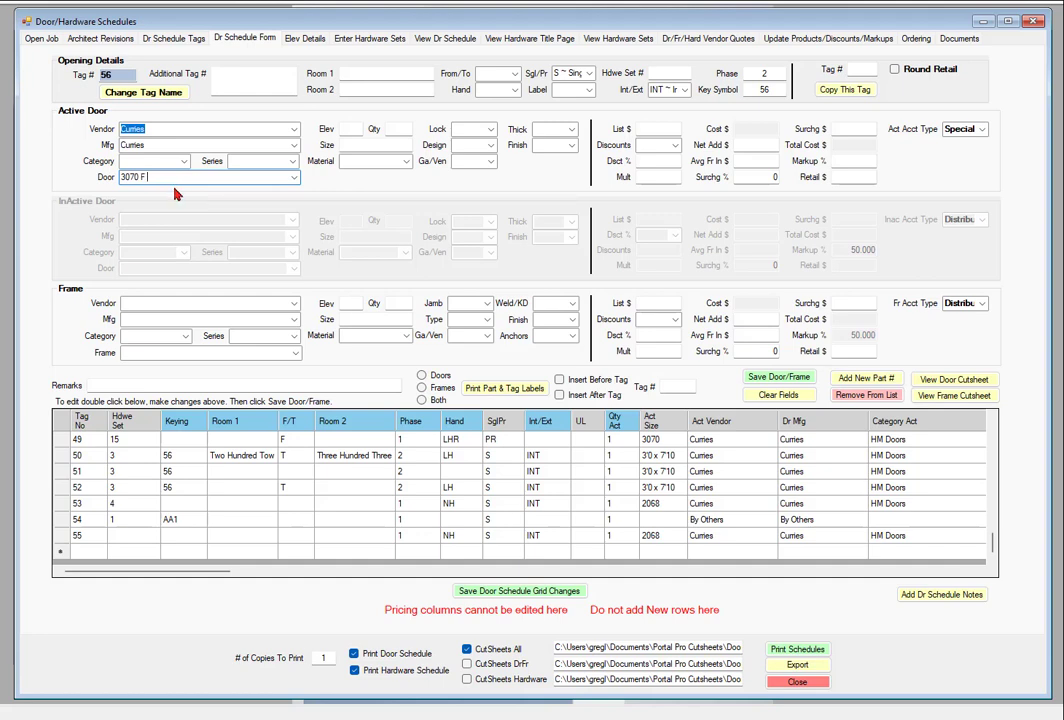
text( 18GA)
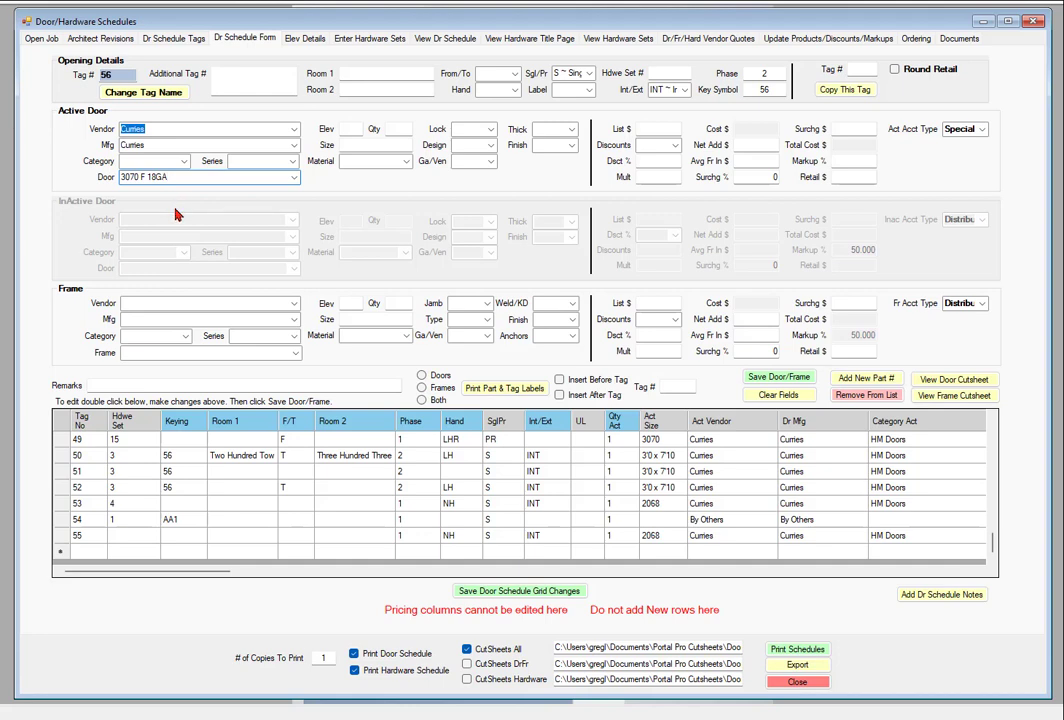
text( Cyl Lock)
Step: Set the active door's quantity to 1, size to 3070 and material to HMC ~ Hollow Metal Cold Rolled
click(397, 130)
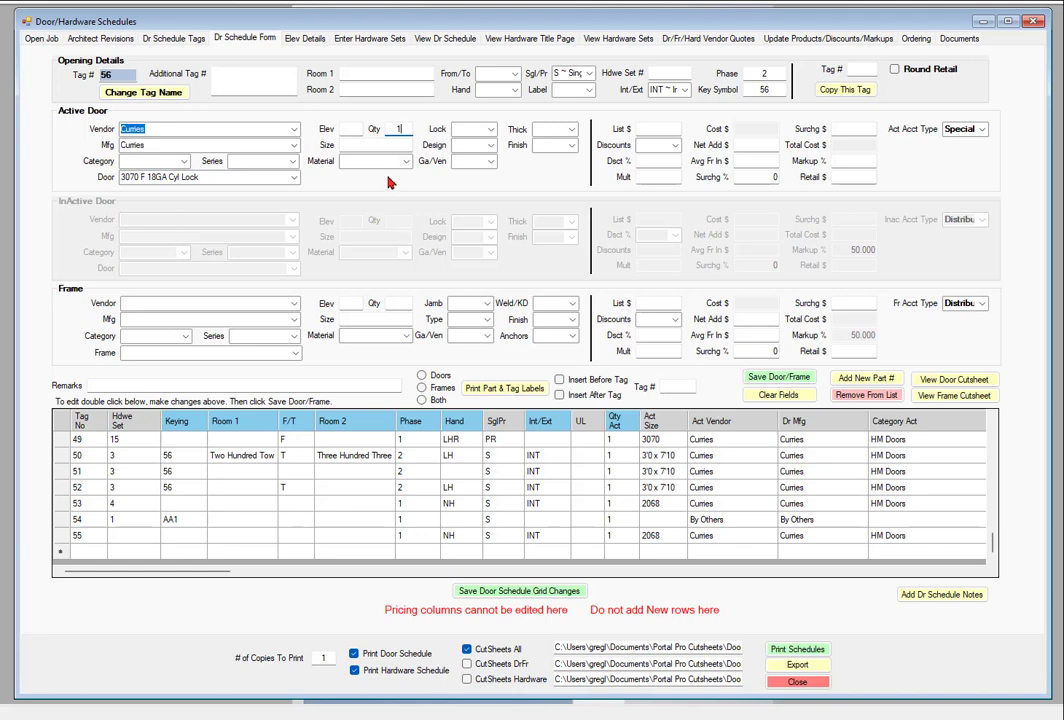
click(374, 147)
text(3070)
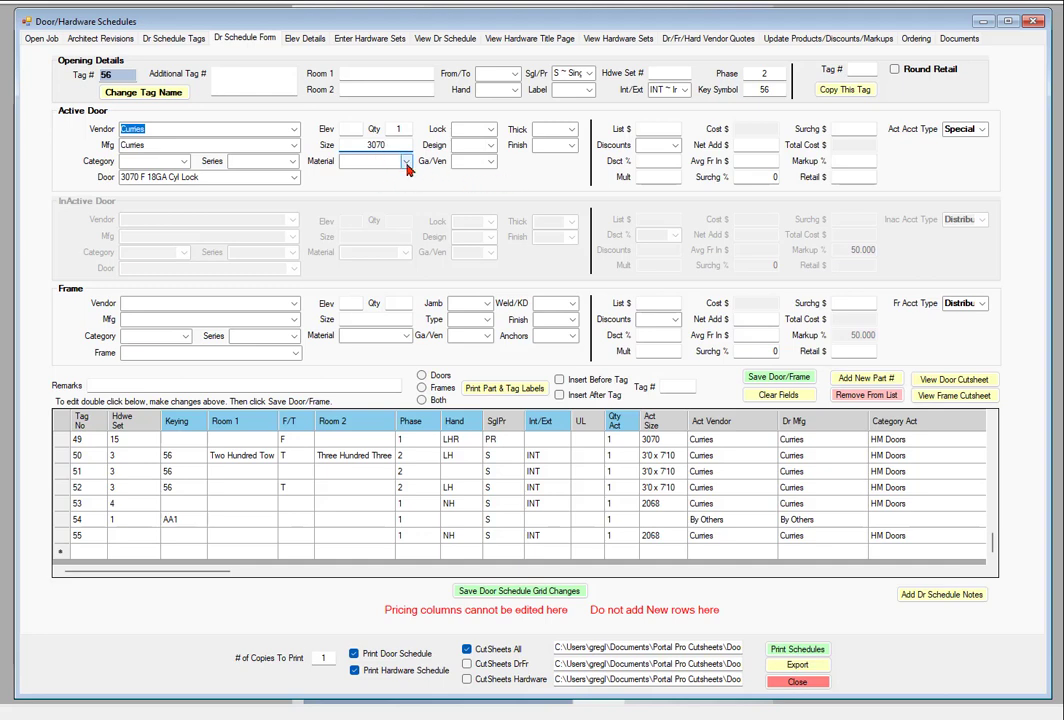
click(405, 161)
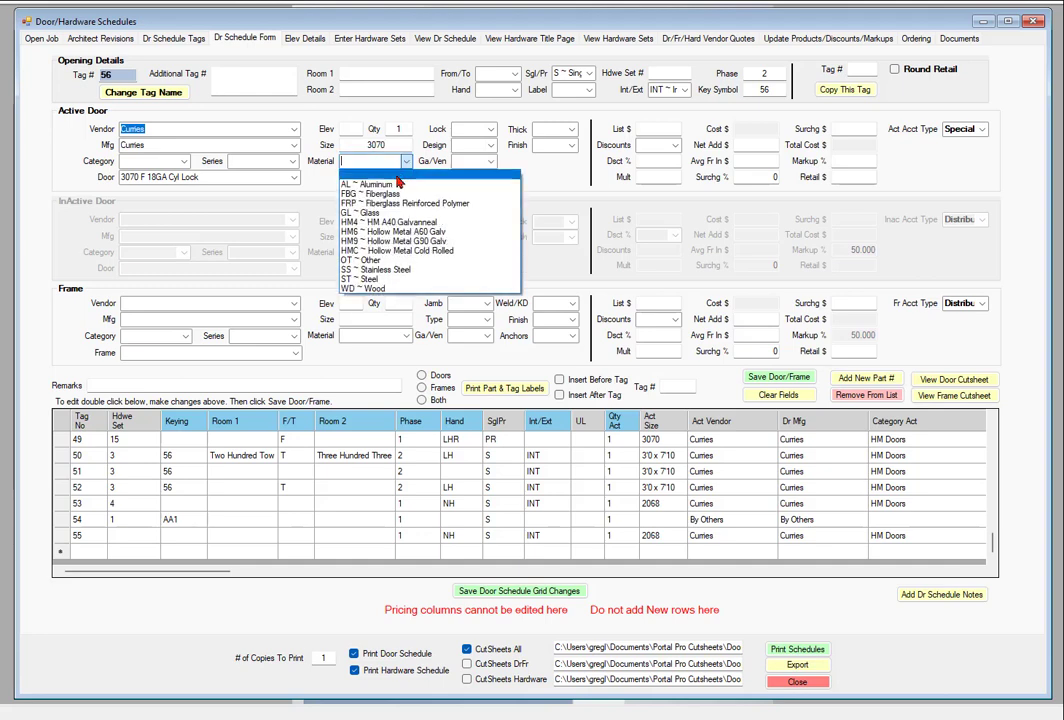
click(391, 250)
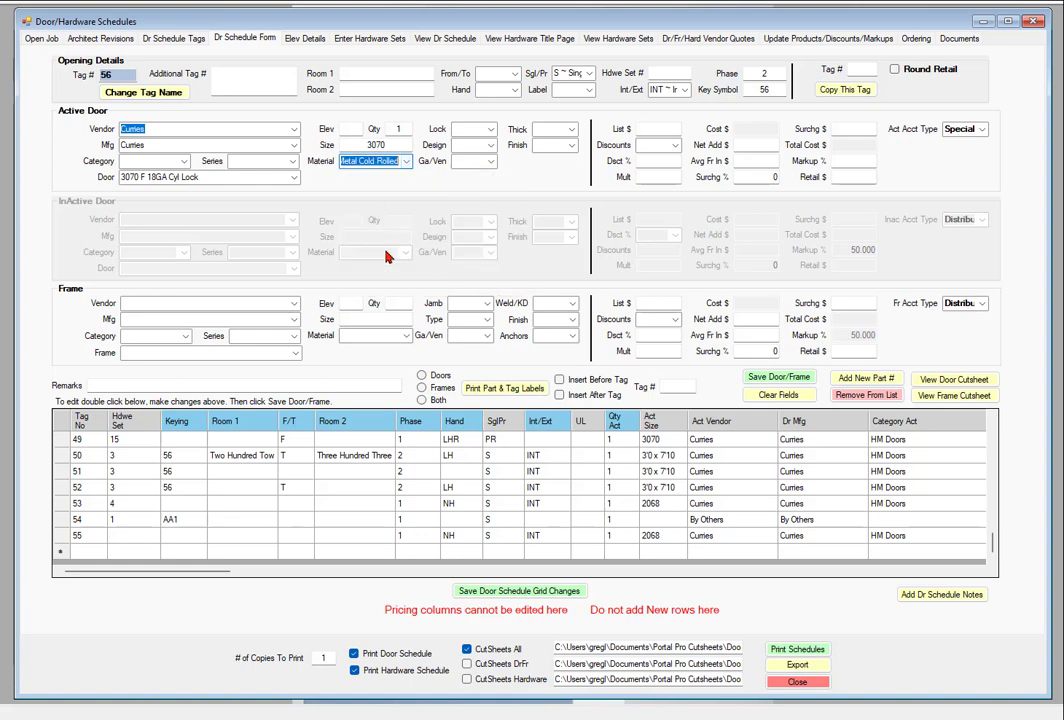
Step: Set the active door's lock prep to CH ~ Cylindrical Lock and Hinge Prep and its design to F ~ Flush
click(490, 129)
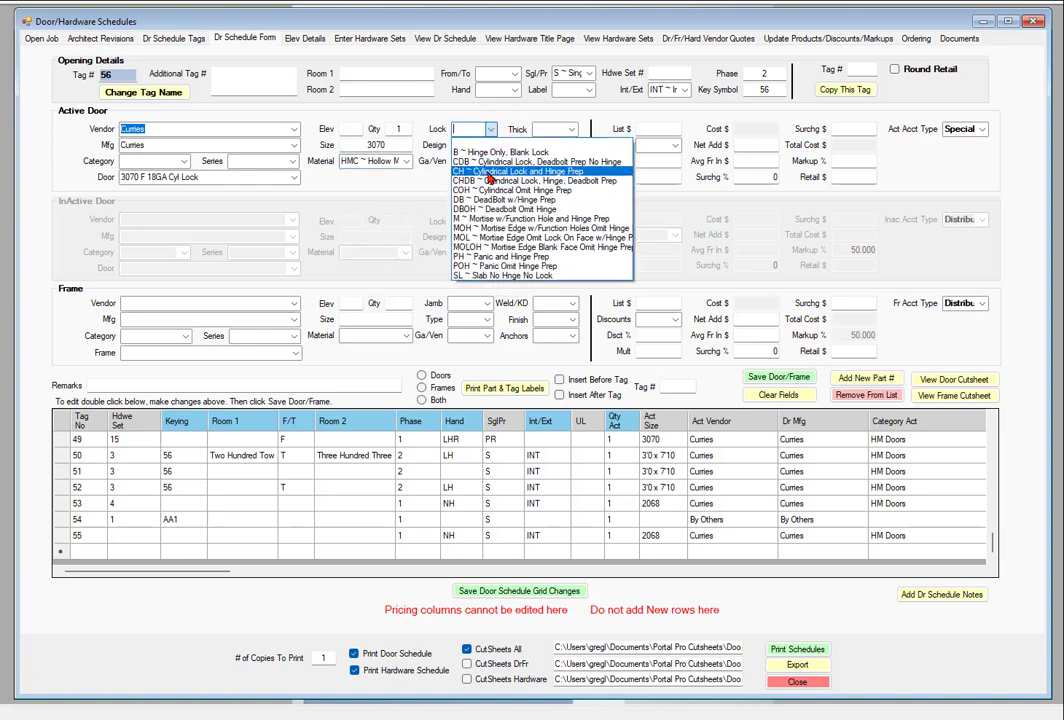
click(488, 171)
click(490, 146)
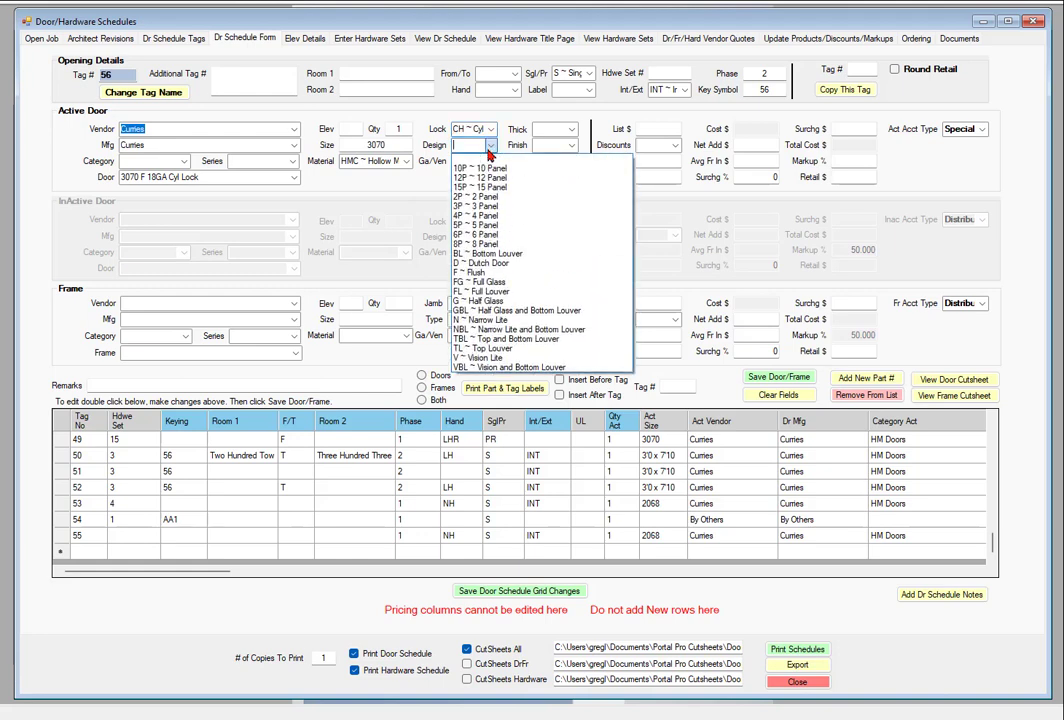
click(481, 273)
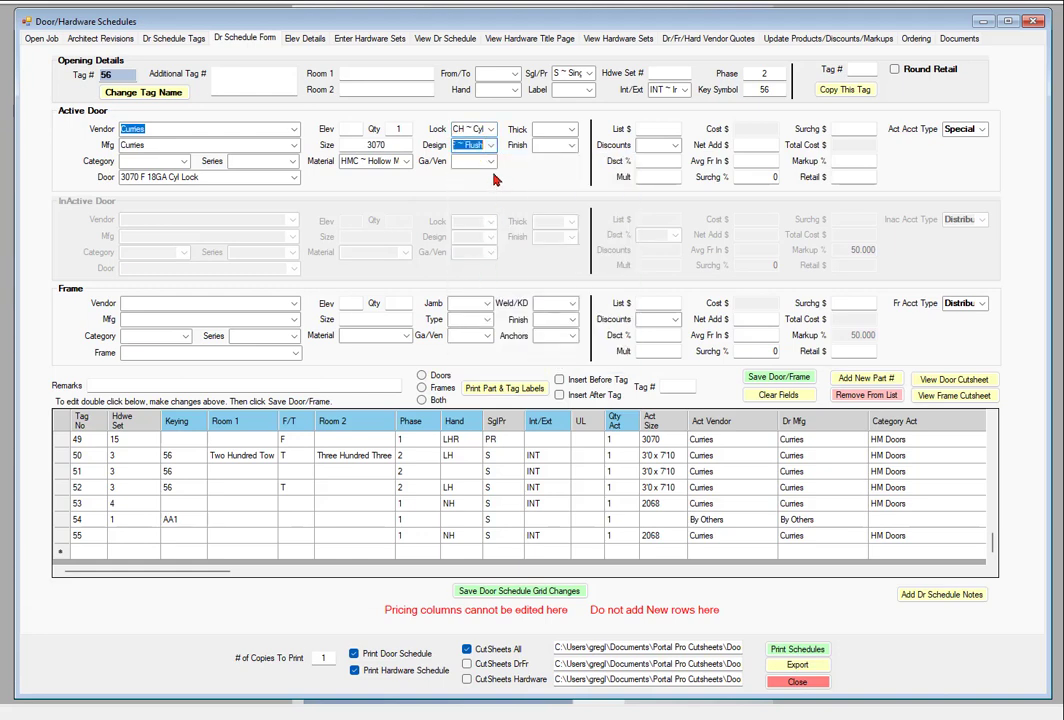
click(491, 162)
click(492, 163)
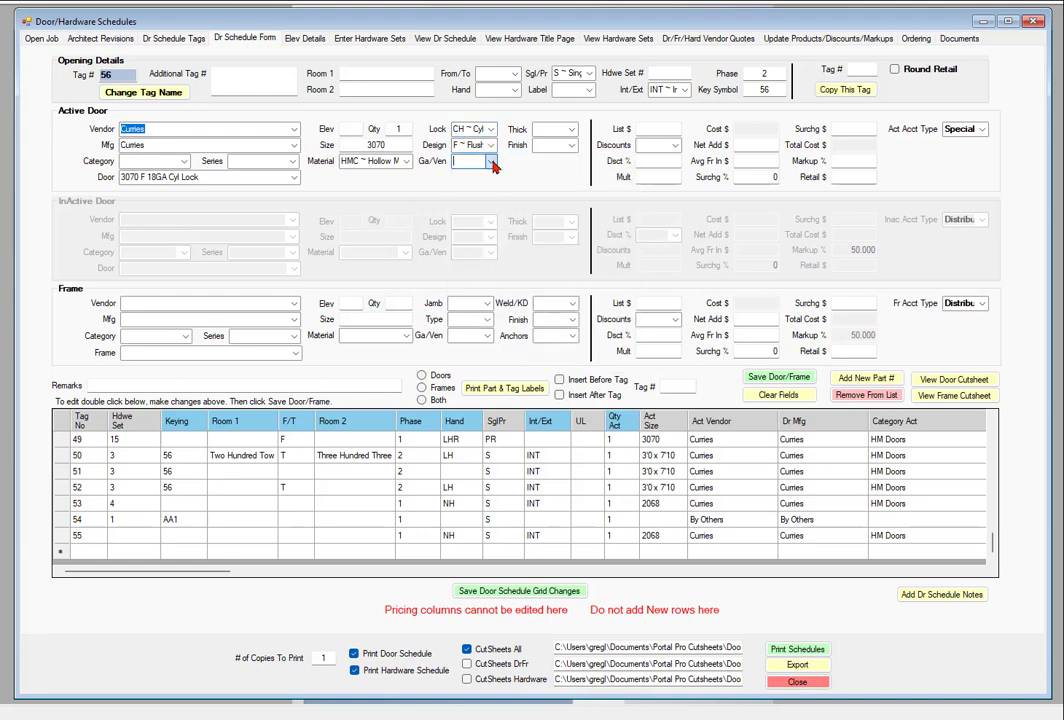
Step: Assign the active door to the HM Doors category and describe it as "3070 F 18GA CYL LOCK"
click(184, 162)
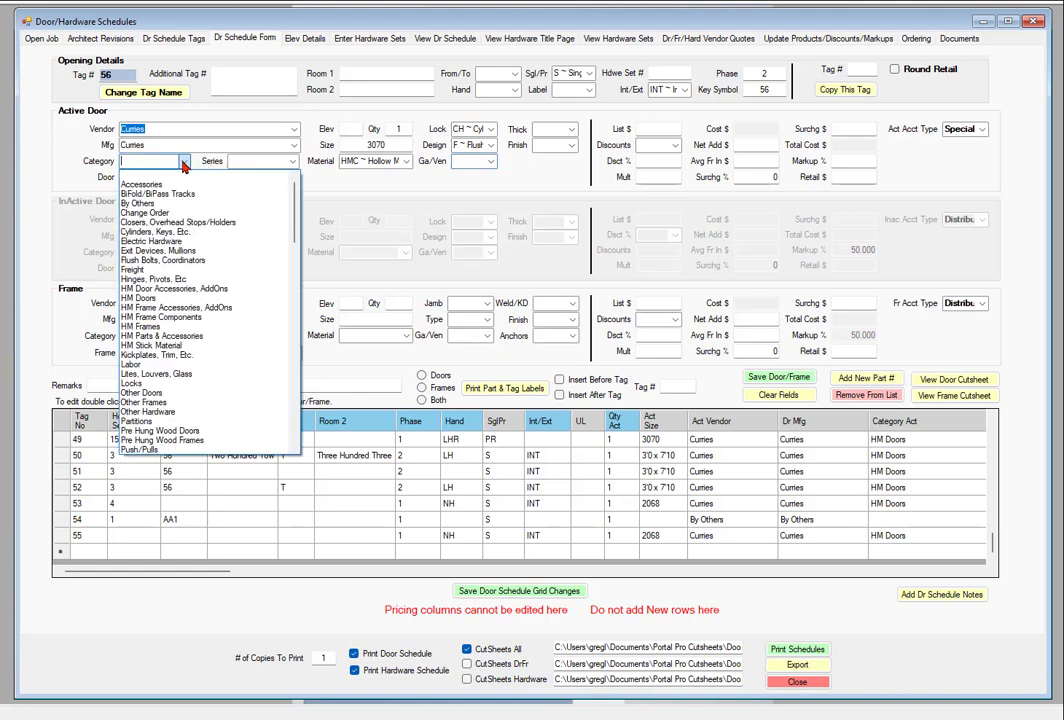
click(145, 298)
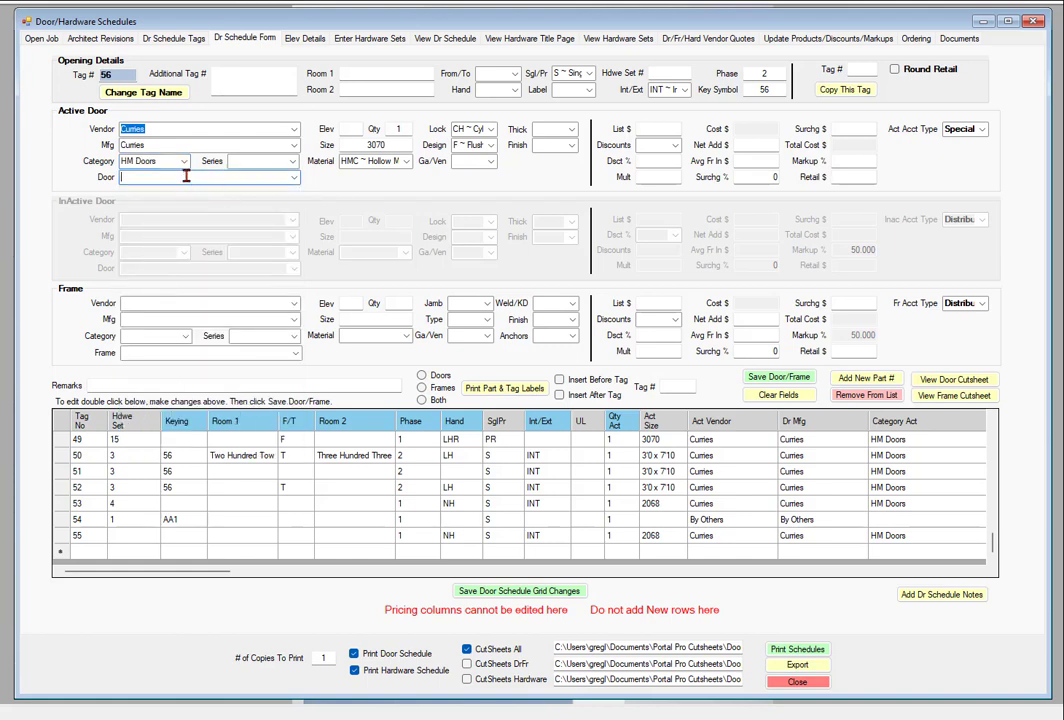
text(3070 F 18GA CYL LOCK)
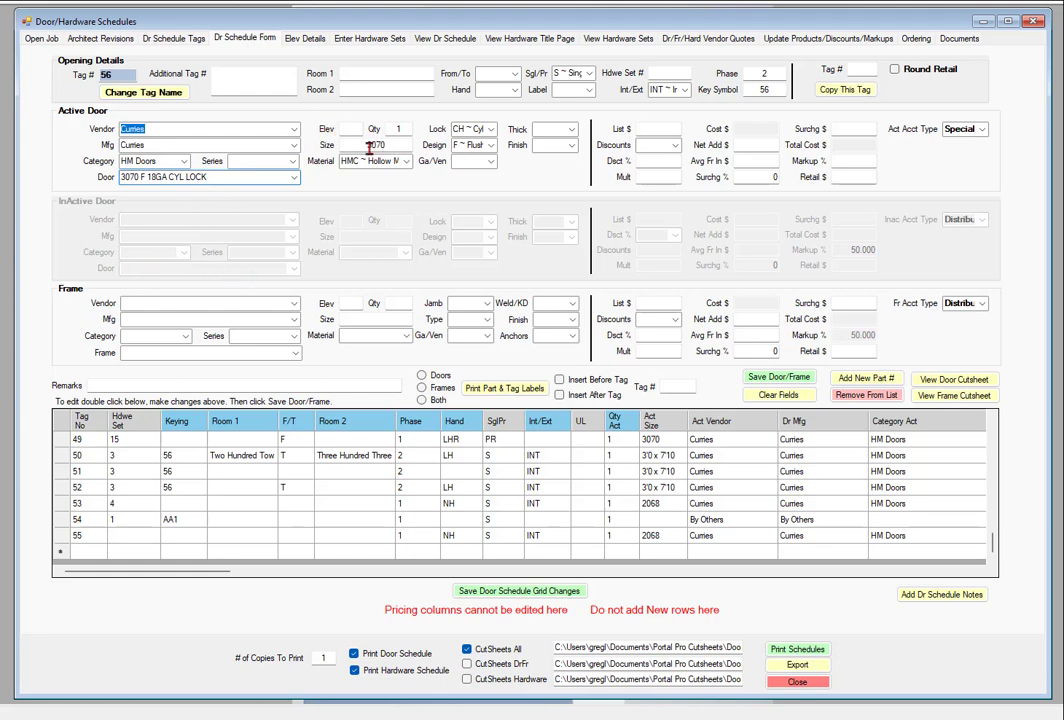
Step: Set the active door to 18 gauge, 1-3/4 thickness and PRI ~ Prime Paint finish, and save the opening
click(489, 161)
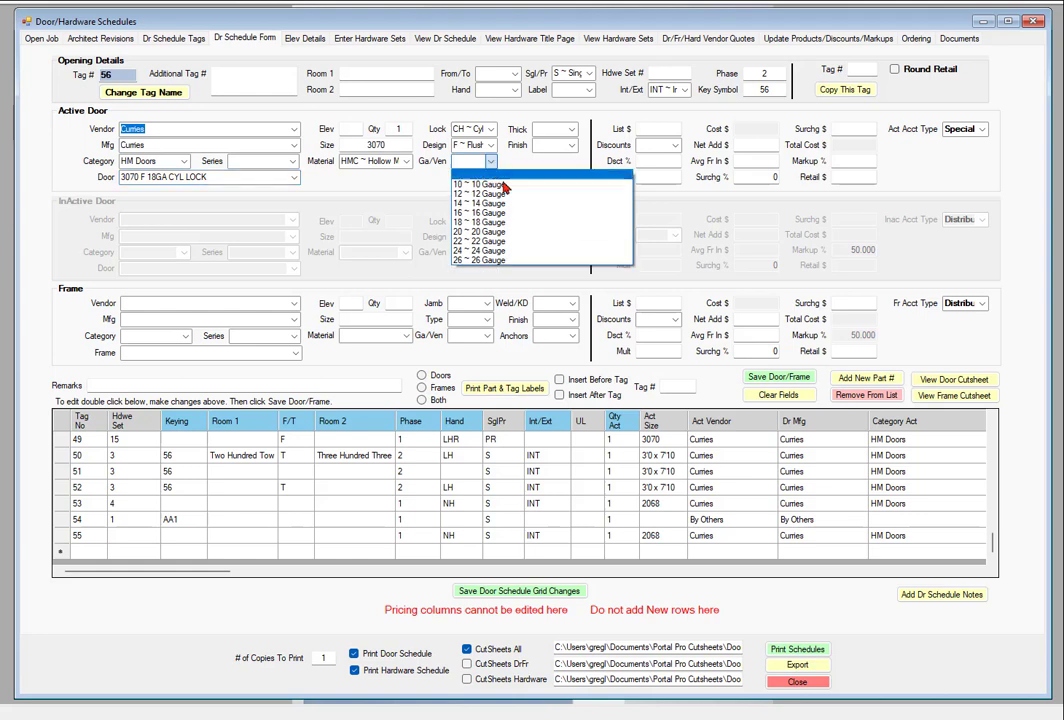
click(482, 223)
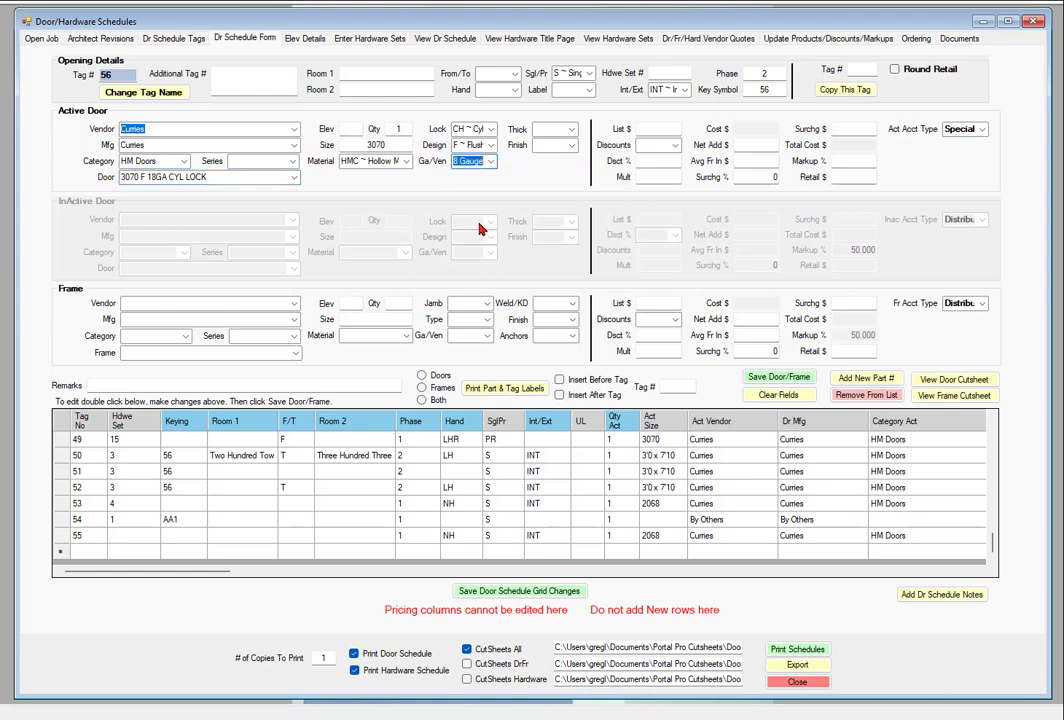
click(553, 129)
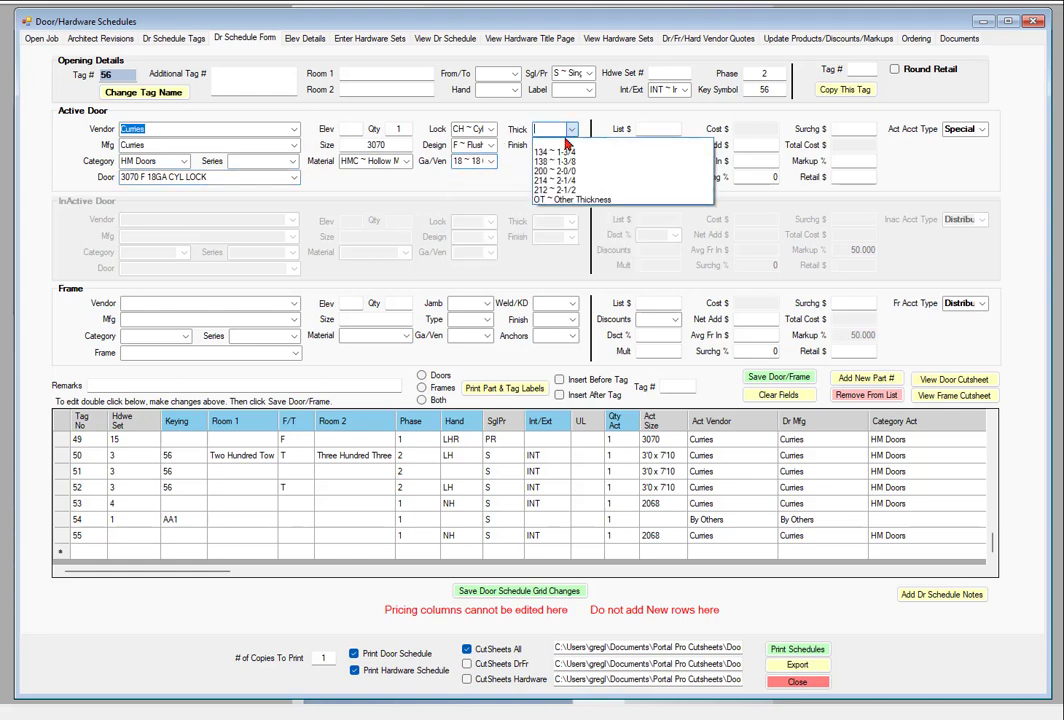
click(557, 153)
click(572, 146)
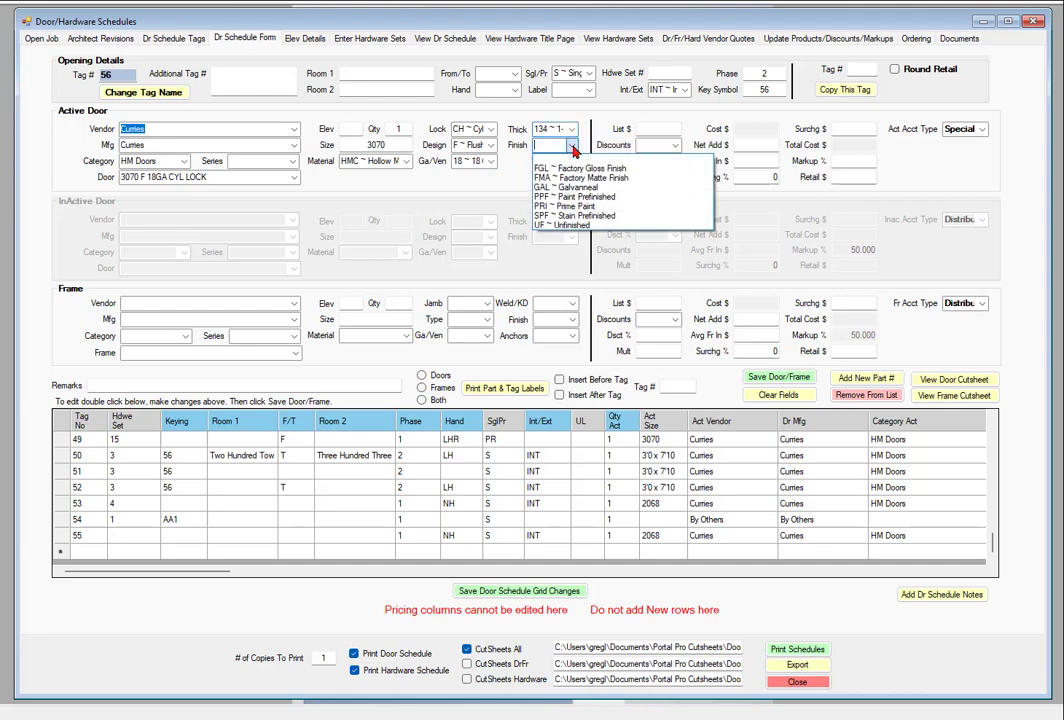
click(576, 207)
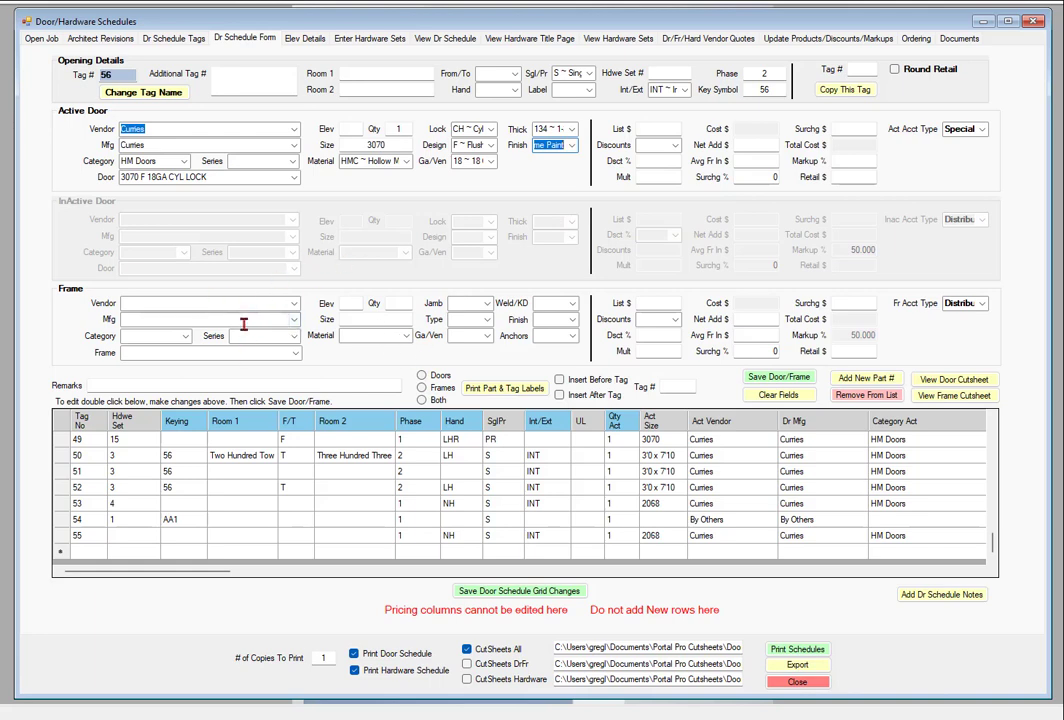
click(778, 378)
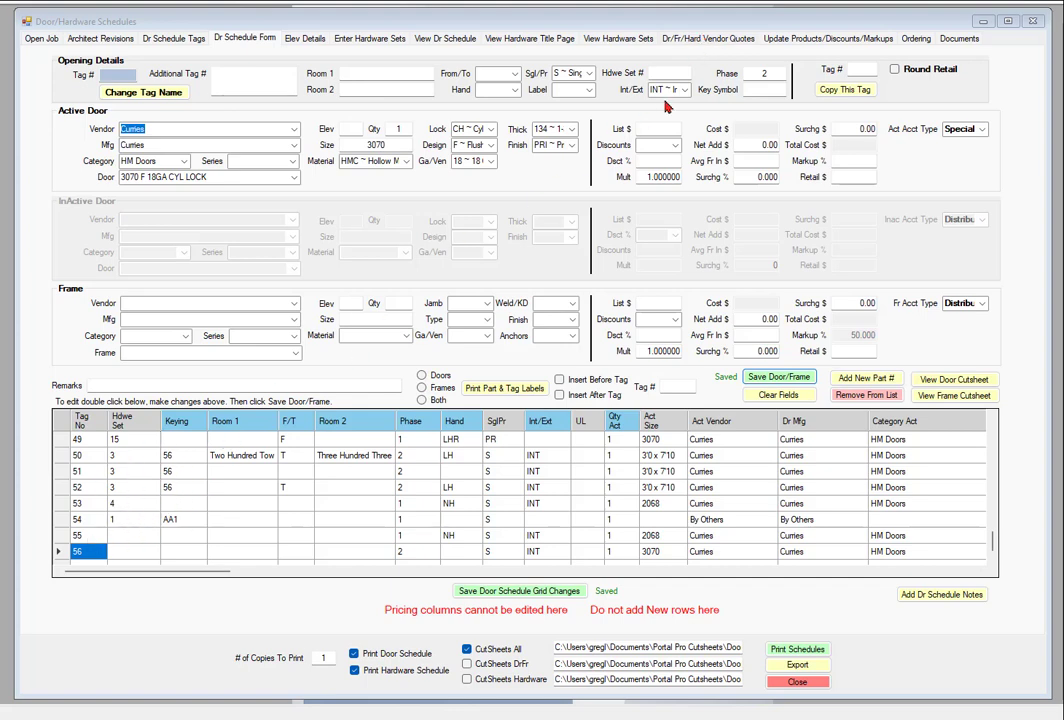
Step: Check the product list for door/frame vendor Curries in the vendor quotes, and return to the door schedule form
click(712, 38)
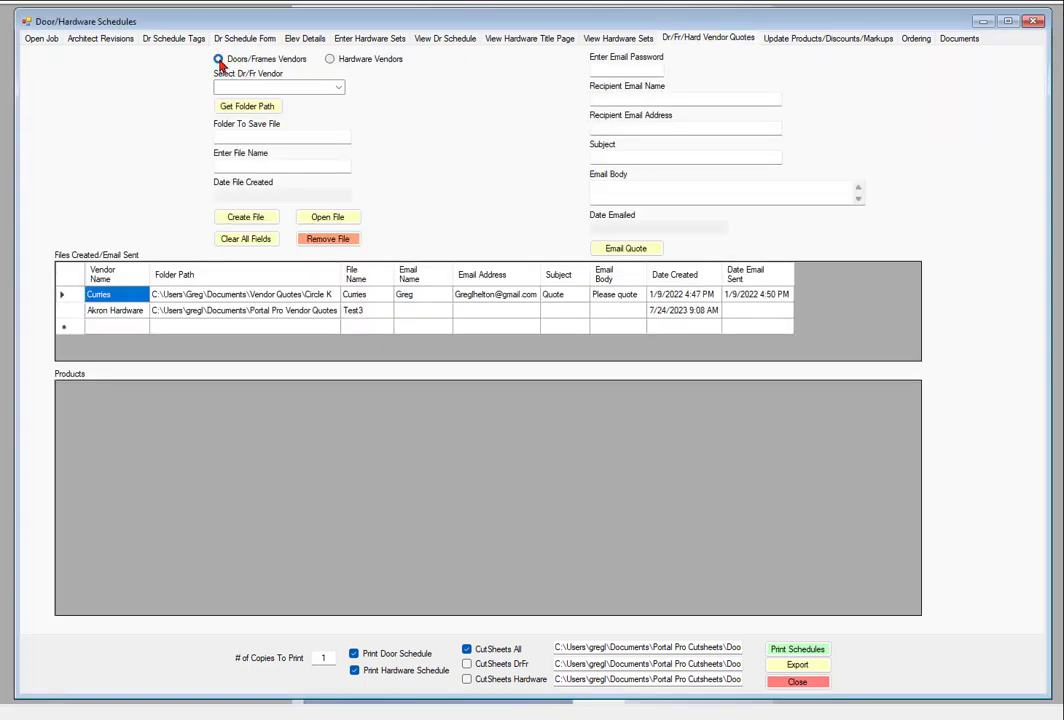
click(339, 87)
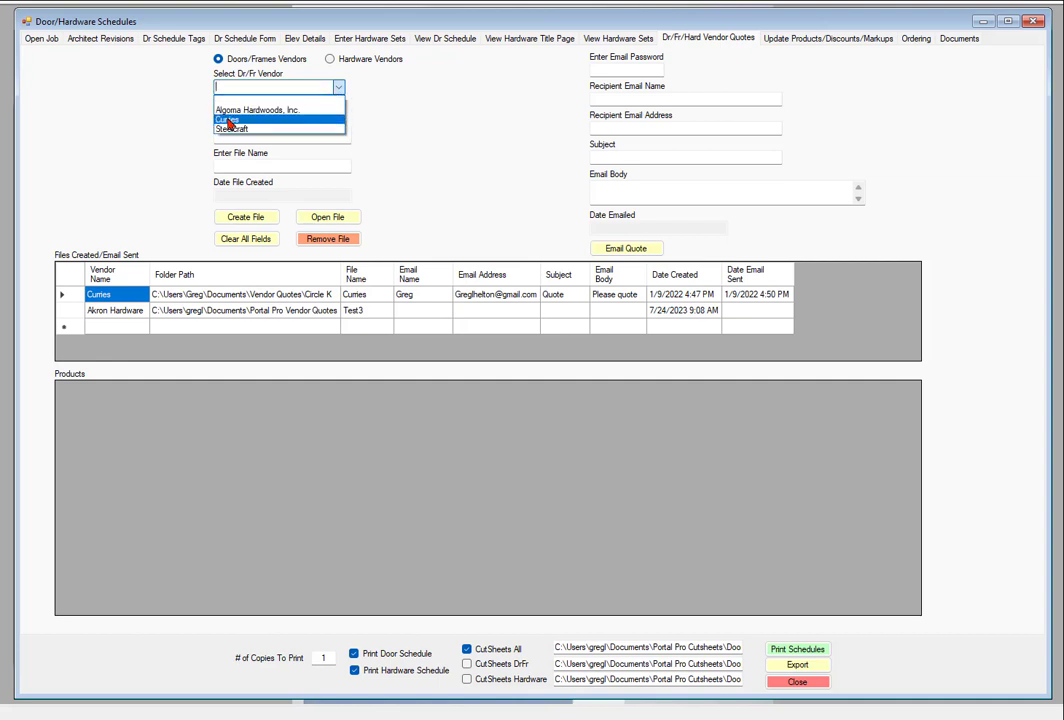
click(225, 119)
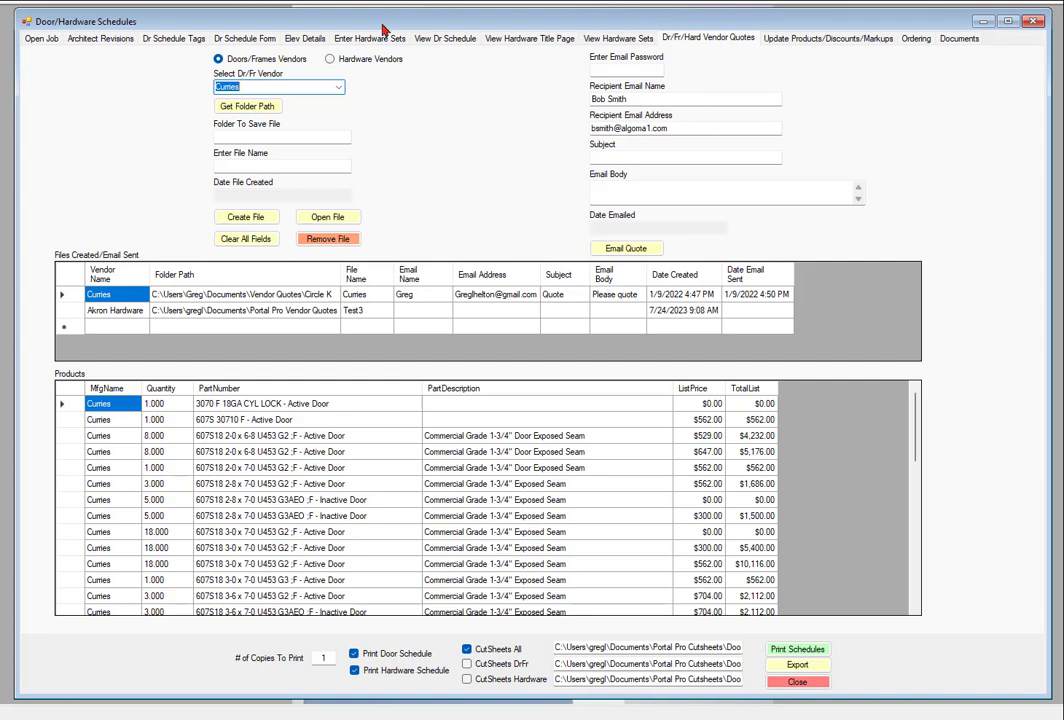
click(246, 42)
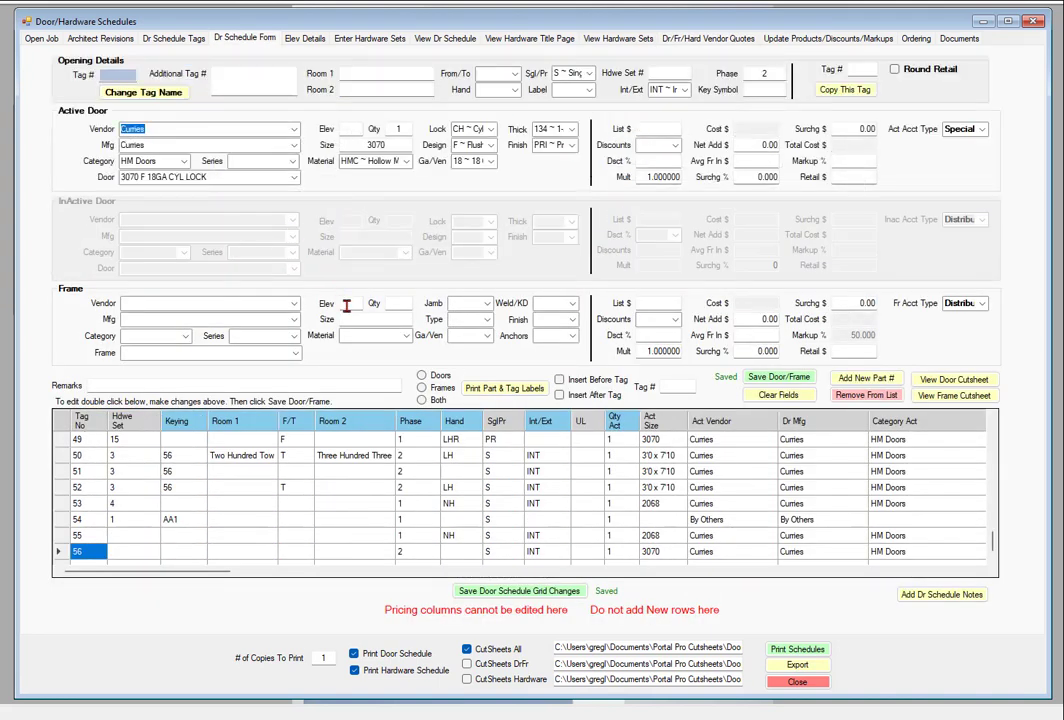